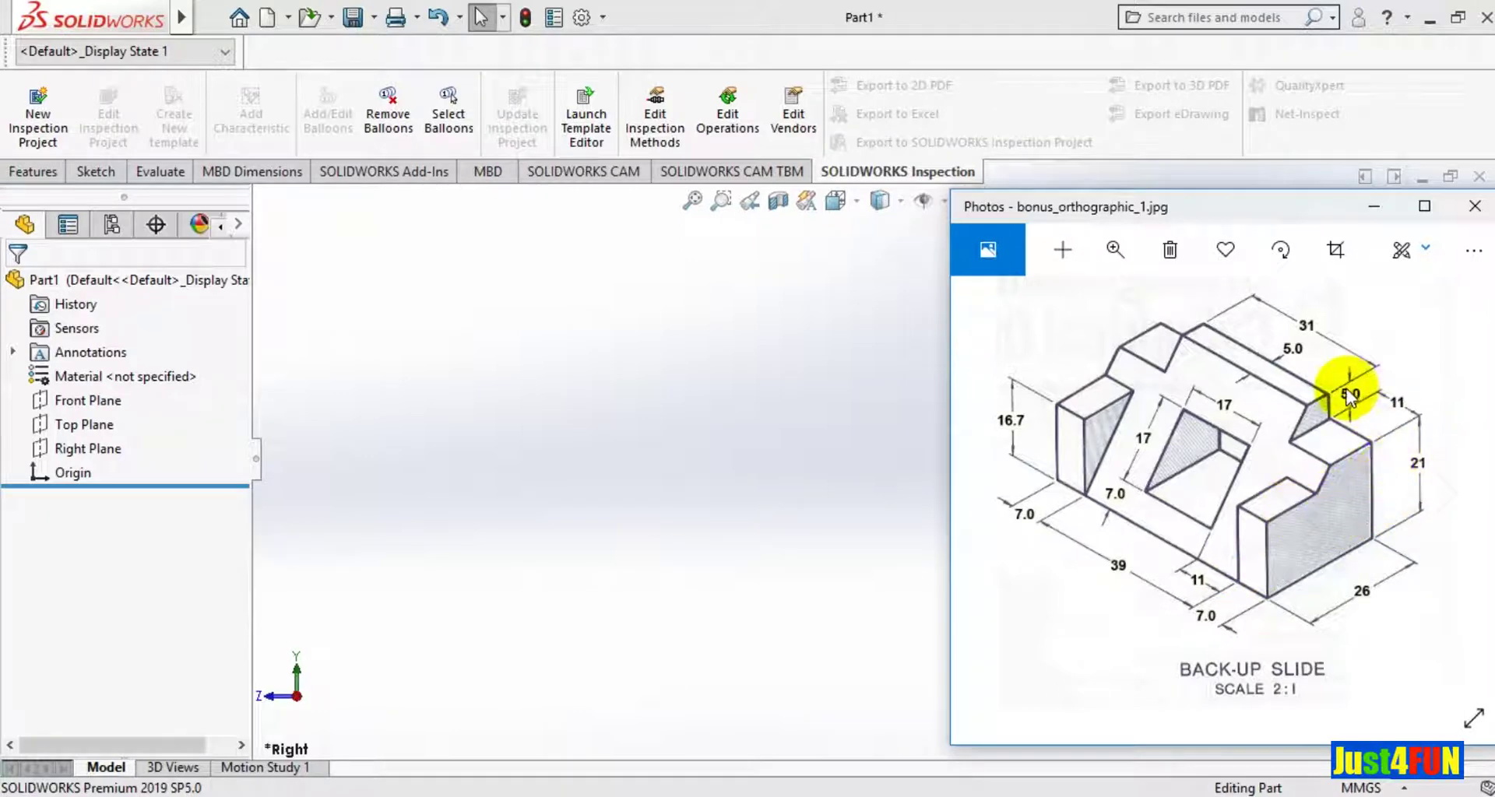
Start a sketch on Part1's Right Plane, with the reference drawing window minimized.
{"action": "left_click", "coordinate": [1374, 206]}
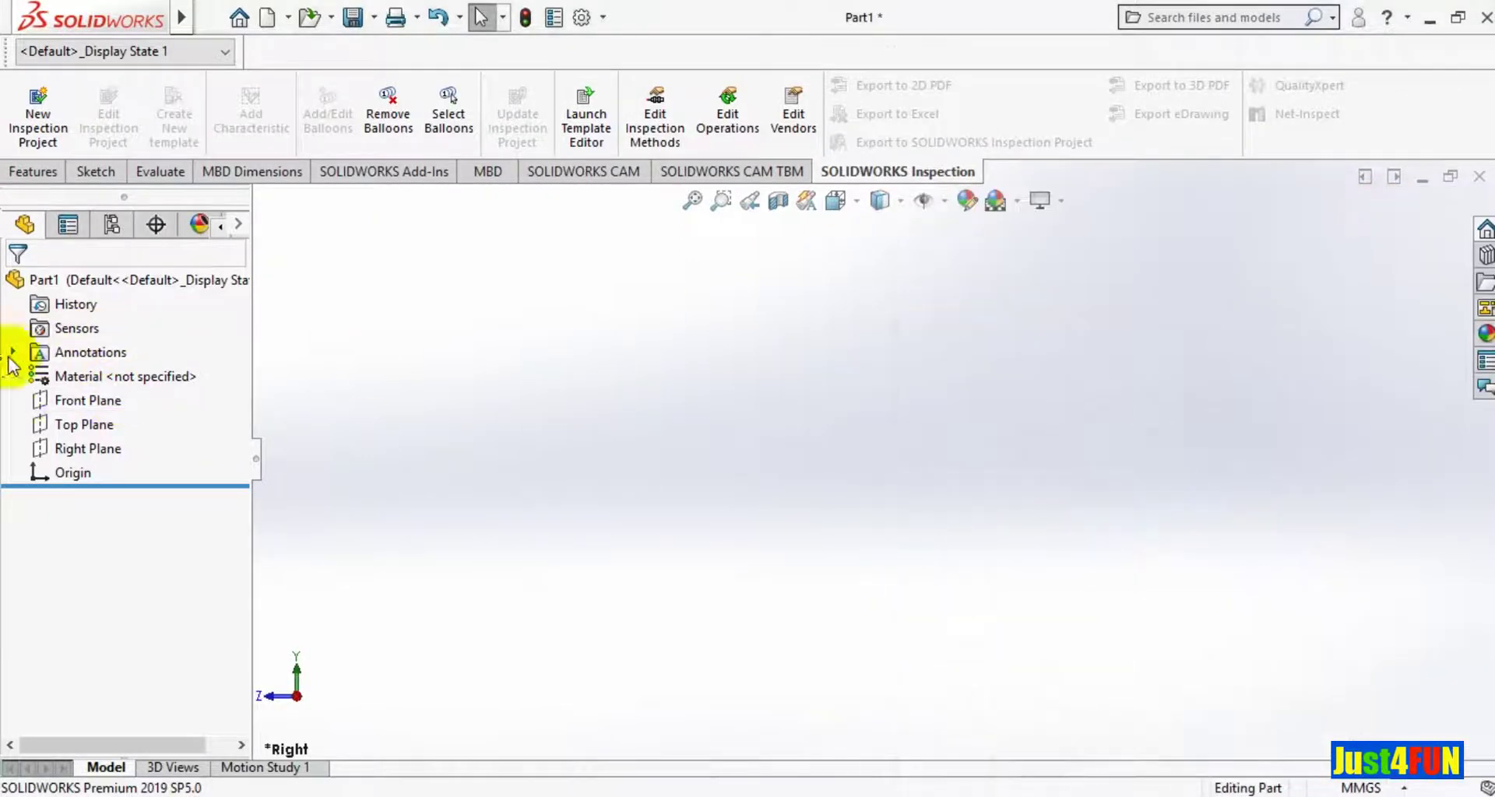
{"action": "left_click", "coordinate": [81, 448]}
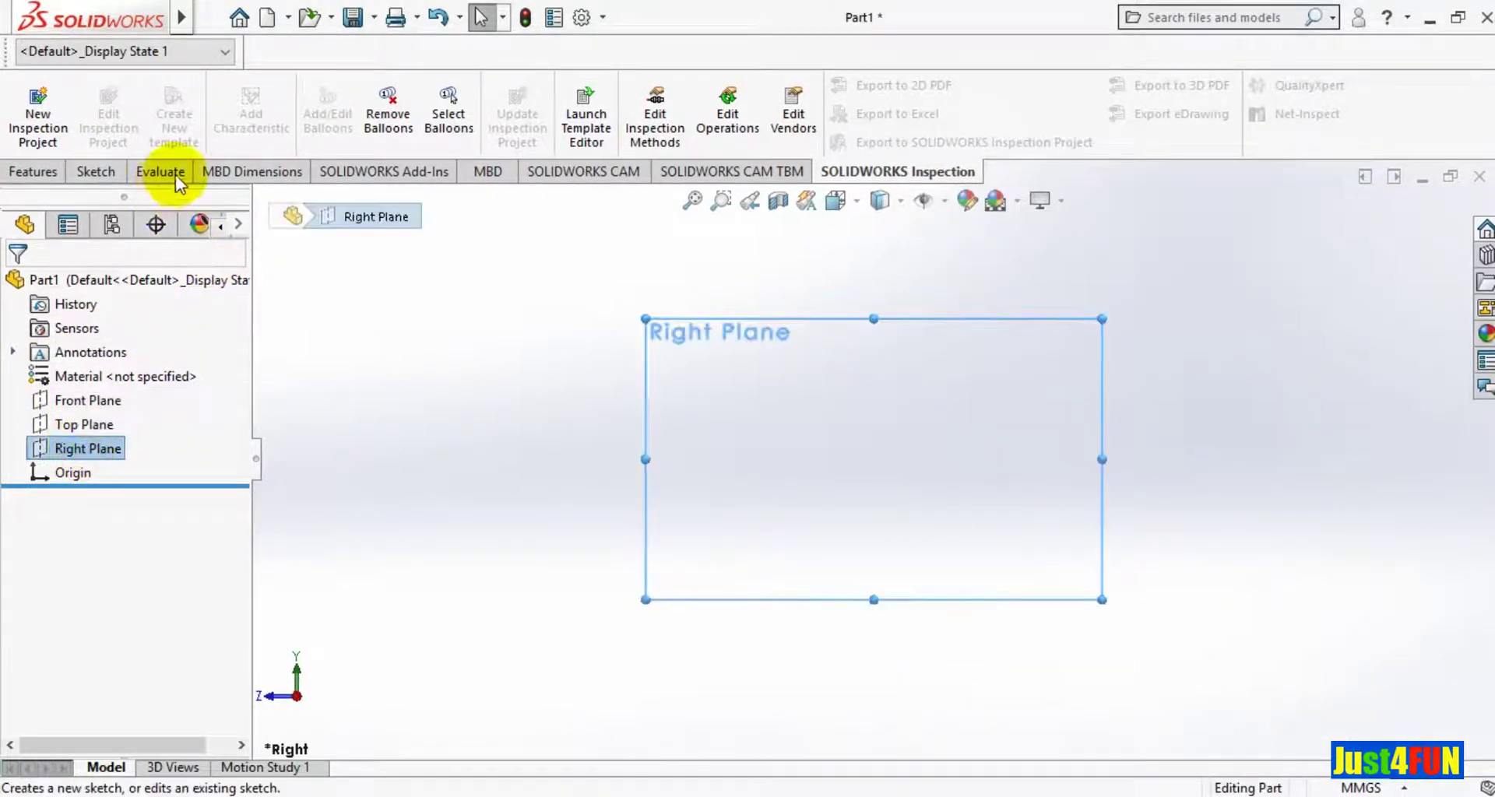
{"action": "left_click", "coordinate": [92, 171]}
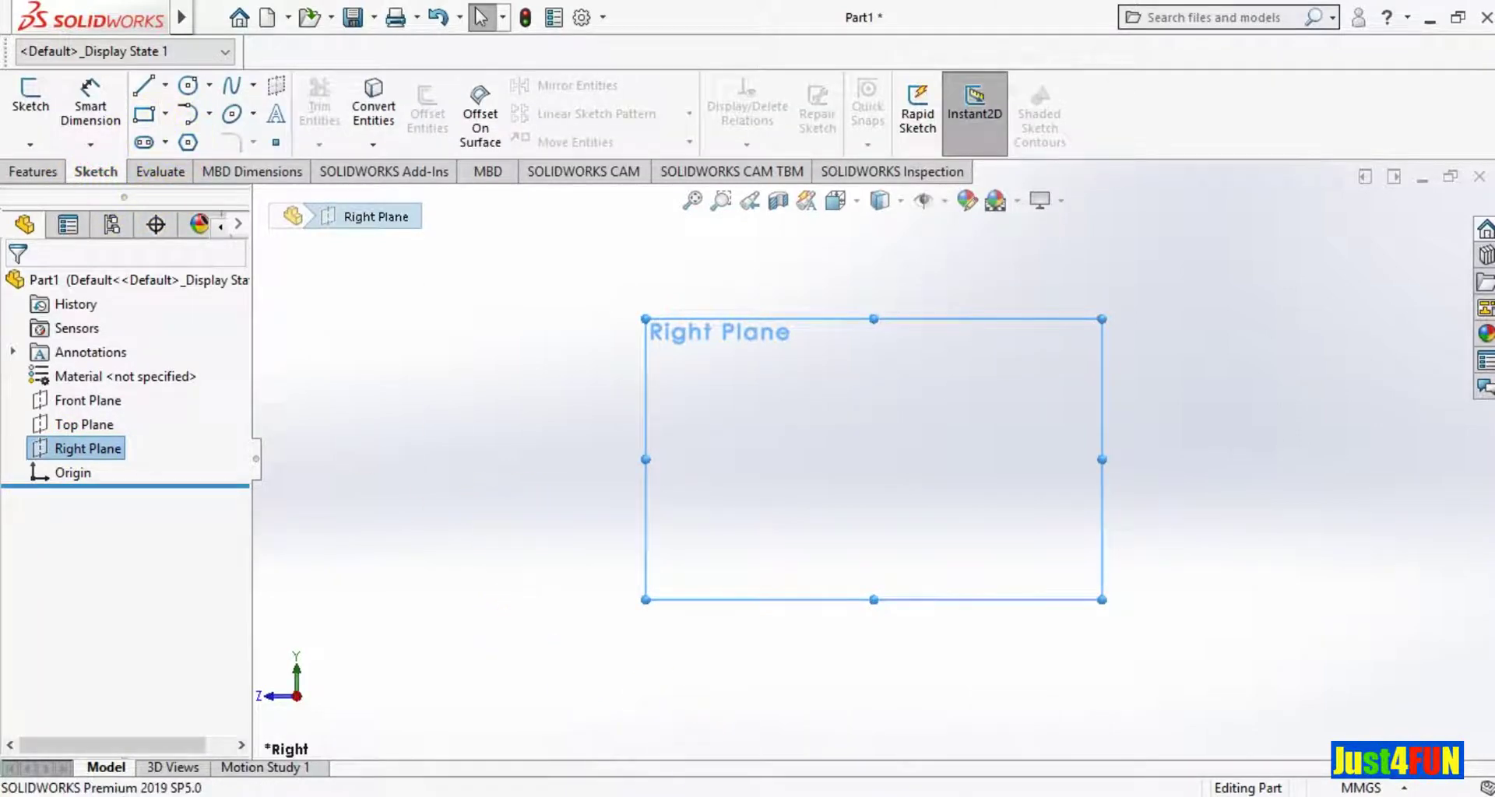
{"action": "key", "text": "alt+Tab"}
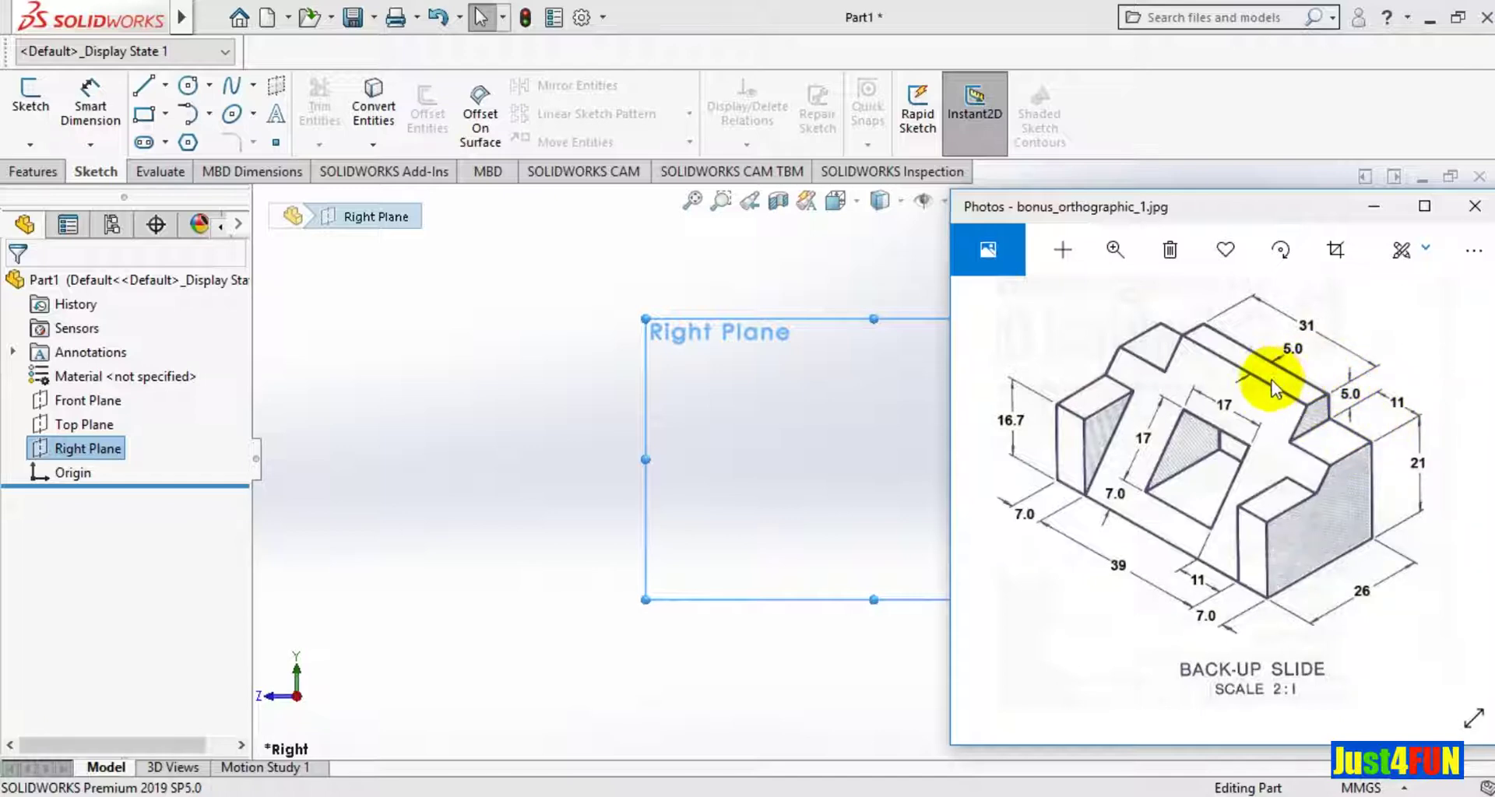
{"action": "left_click", "coordinate": [1372, 207]}
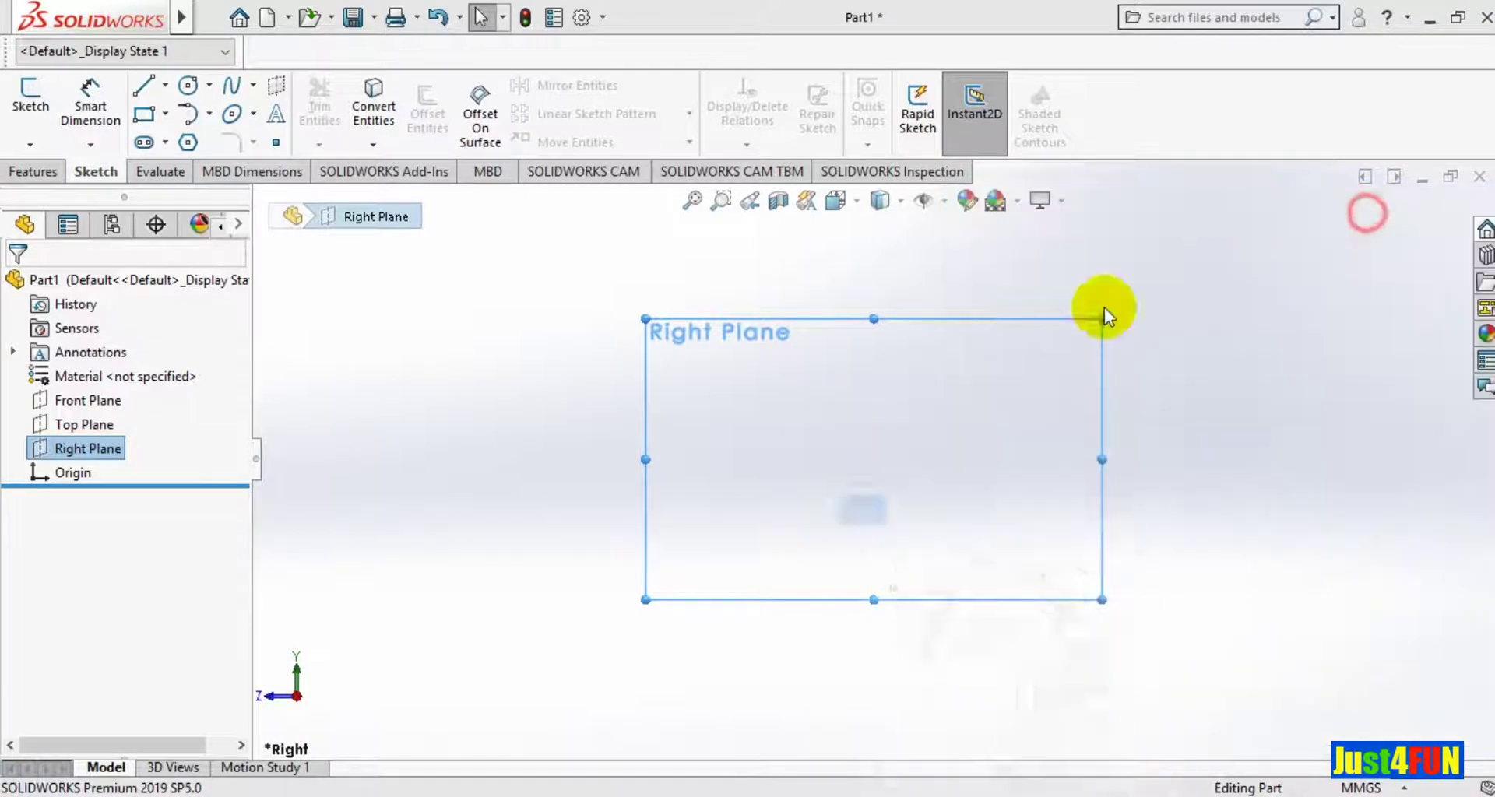
Draw a closed line profile from the origin: bottom, vertical right side, short top, sloped left side.
{"action": "left_click", "coordinate": [146, 92]}
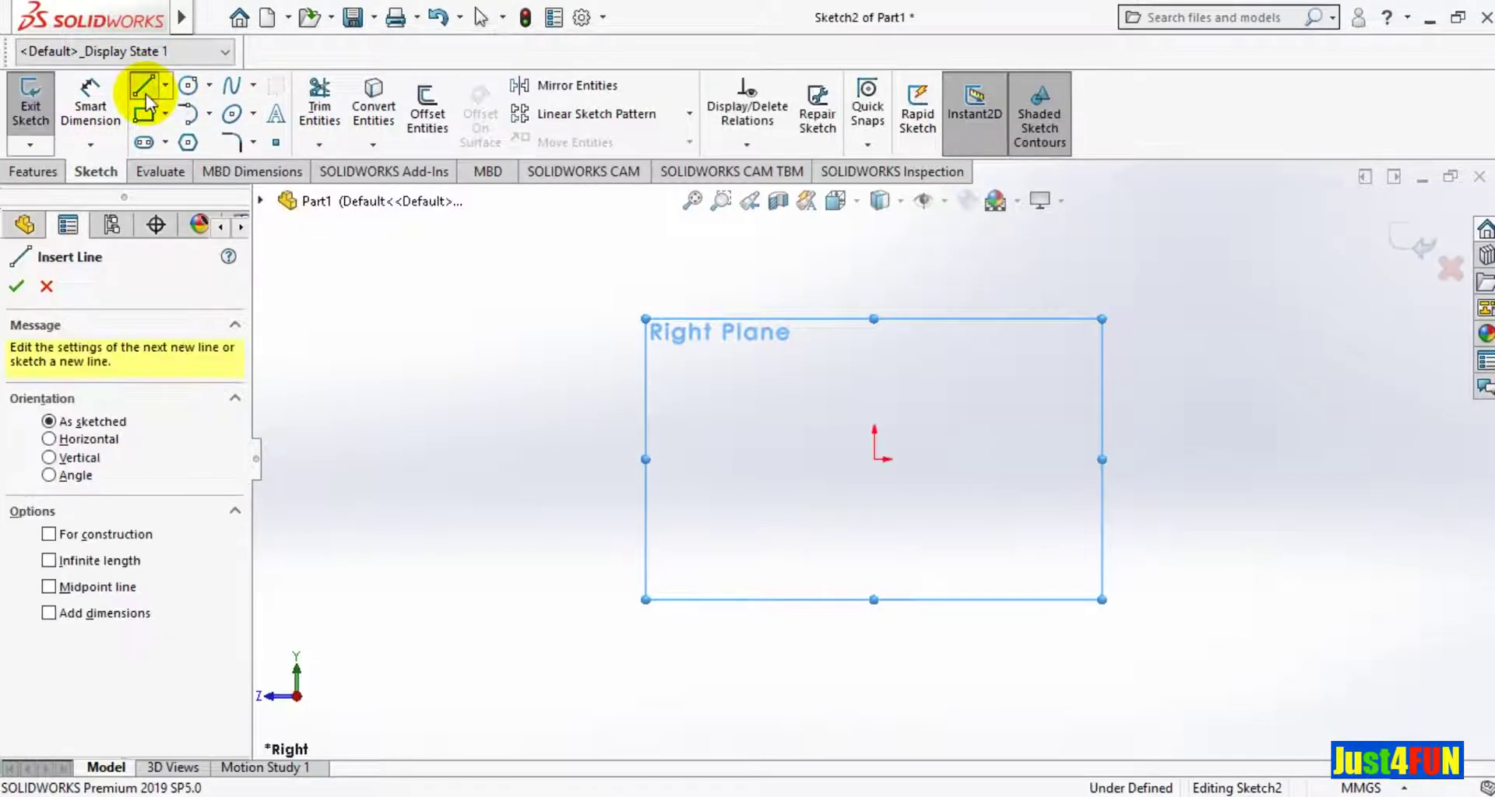
{"action": "left_click", "coordinate": [875, 460]}
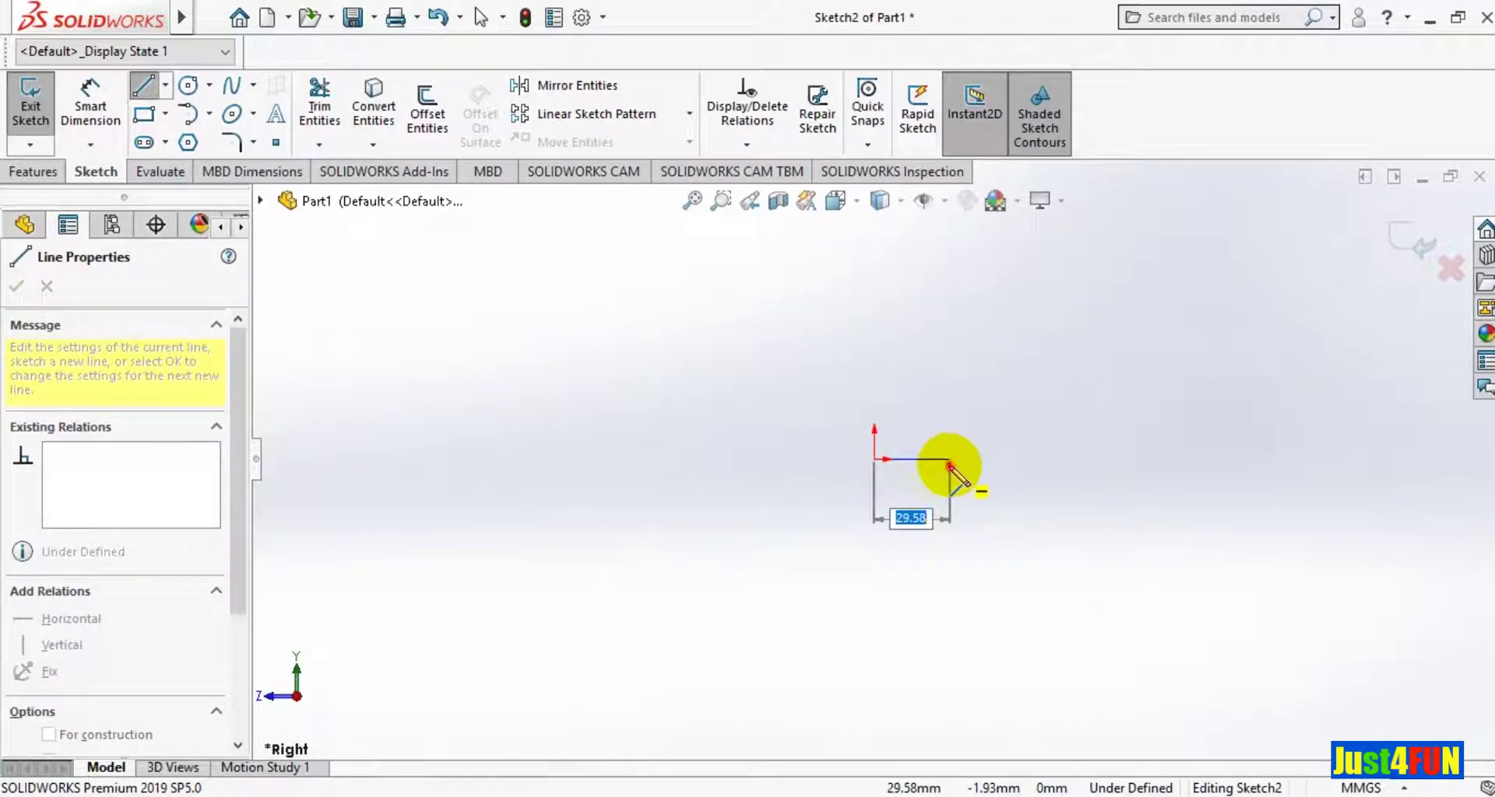
{"action": "left_click", "coordinate": [948, 461]}
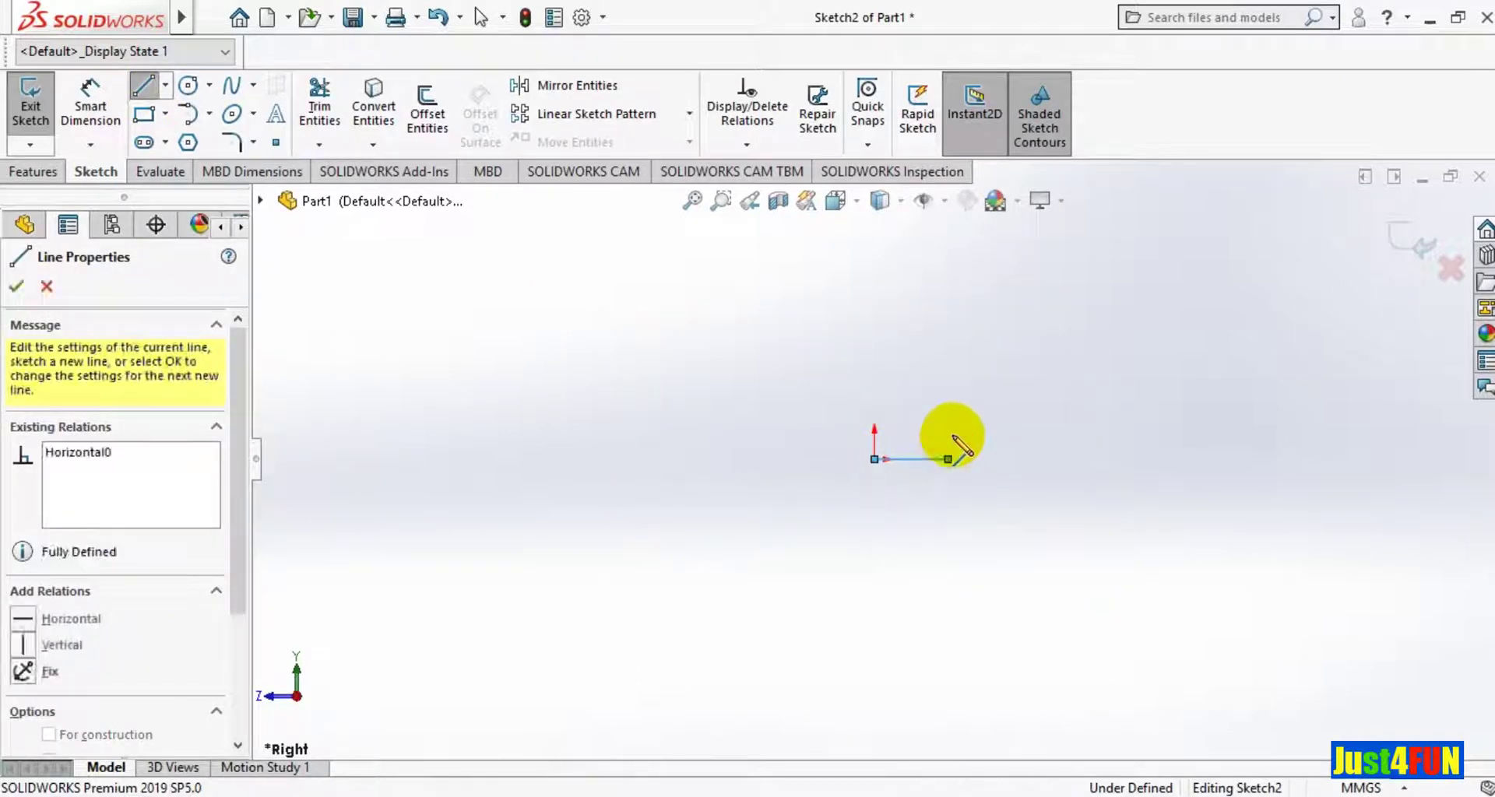
{"action": "left_click", "coordinate": [948, 384]}
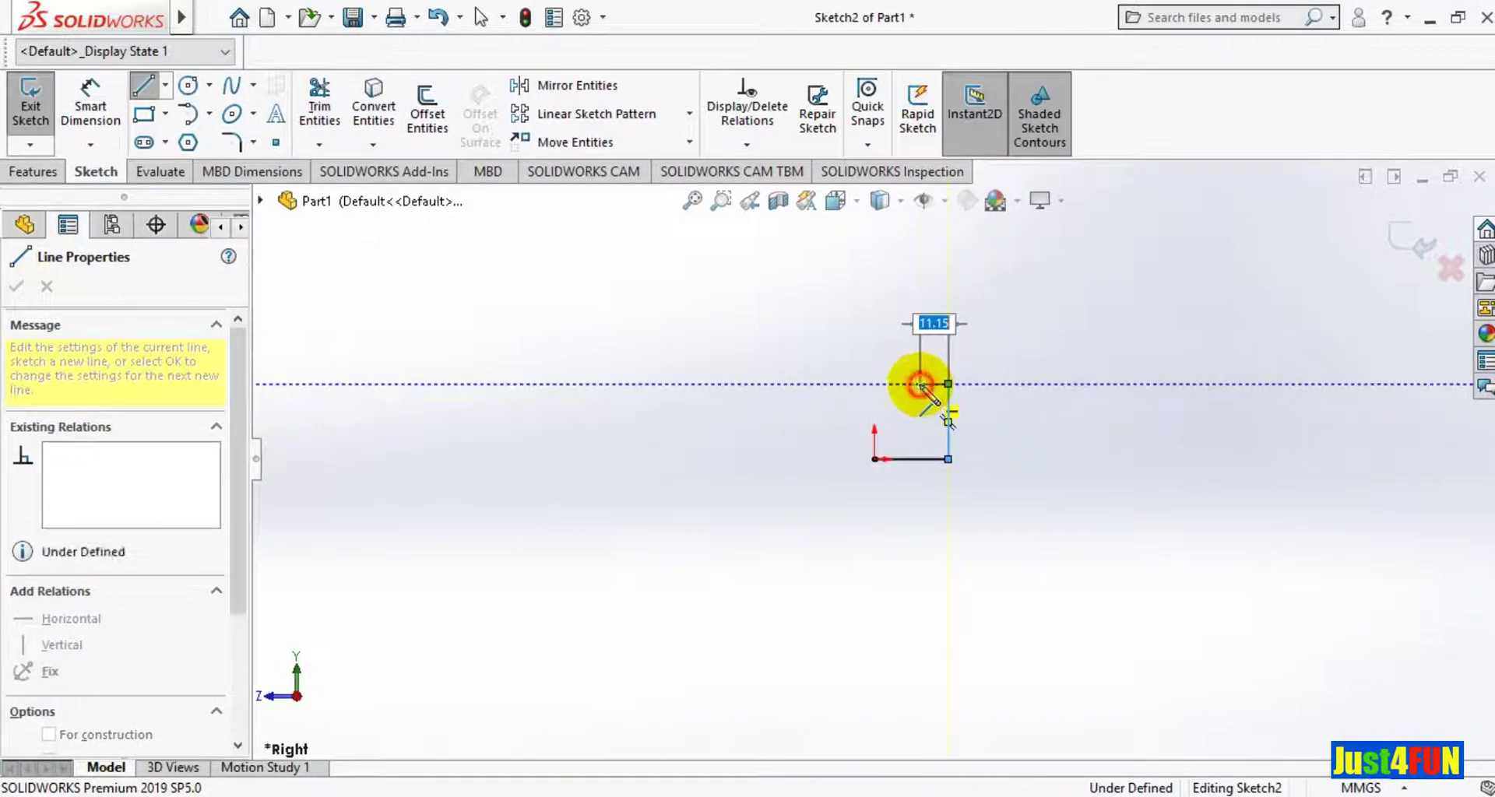
{"action": "left_click", "coordinate": [920, 385]}
{"action": "left_click", "coordinate": [873, 460]}
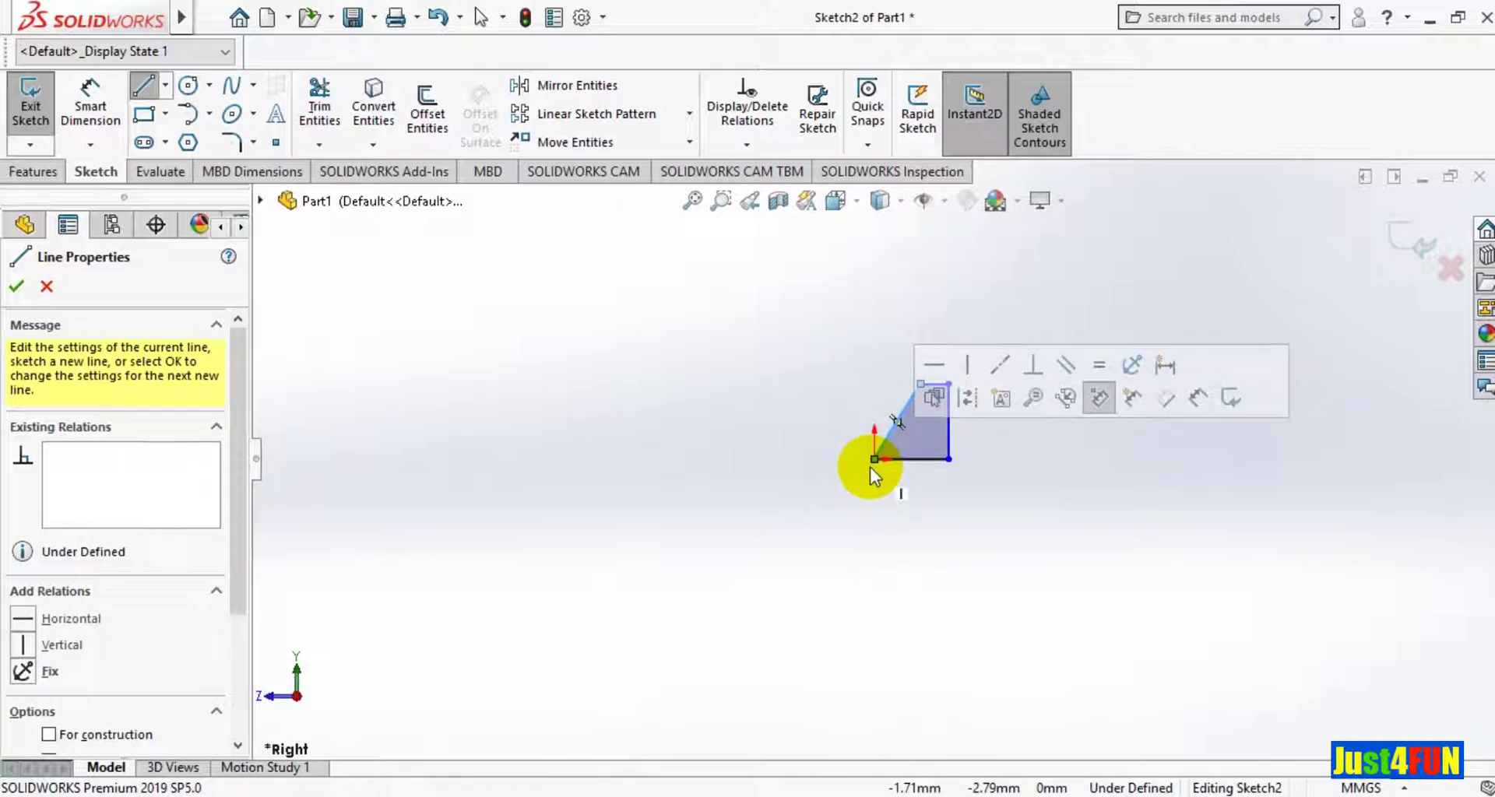
{"action": "left_click", "coordinate": [16, 286]}
Dimension the bottom edge at 26 mm and the right vertical side at 26 mm.
{"action": "left_click", "coordinate": [91, 107]}
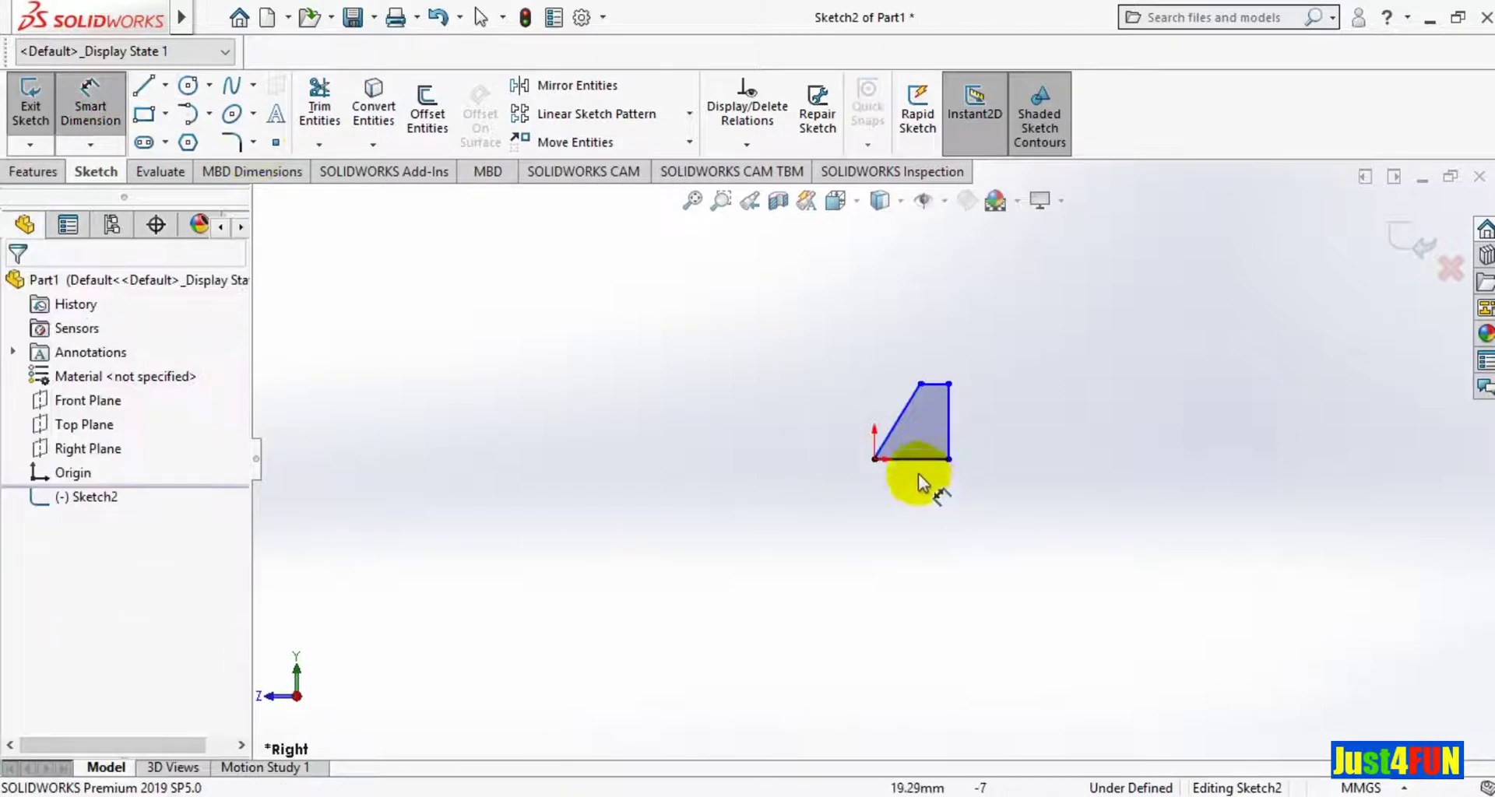
{"action": "left_click", "coordinate": [918, 458]}
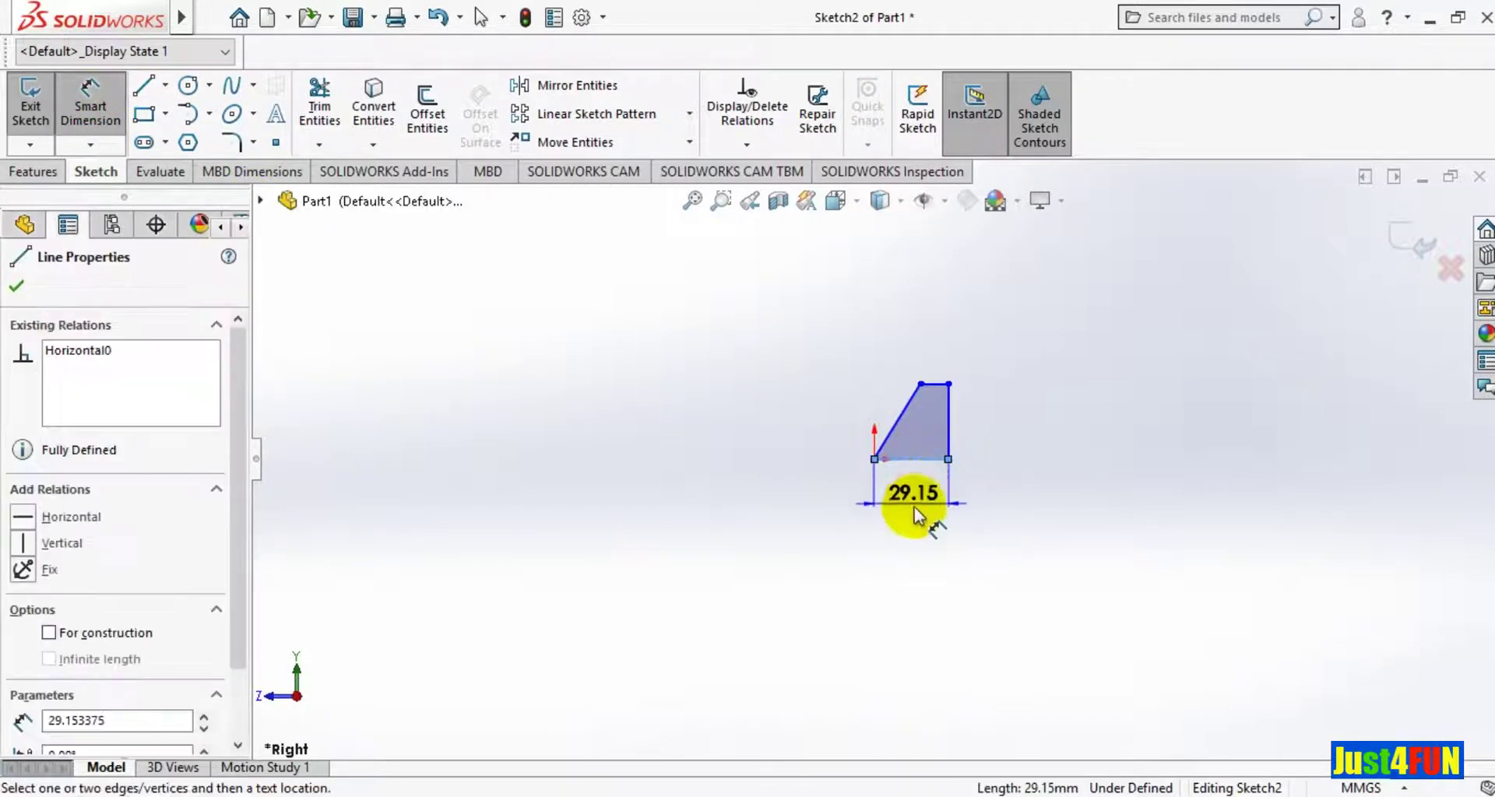
{"action": "left_click", "coordinate": [913, 508]}
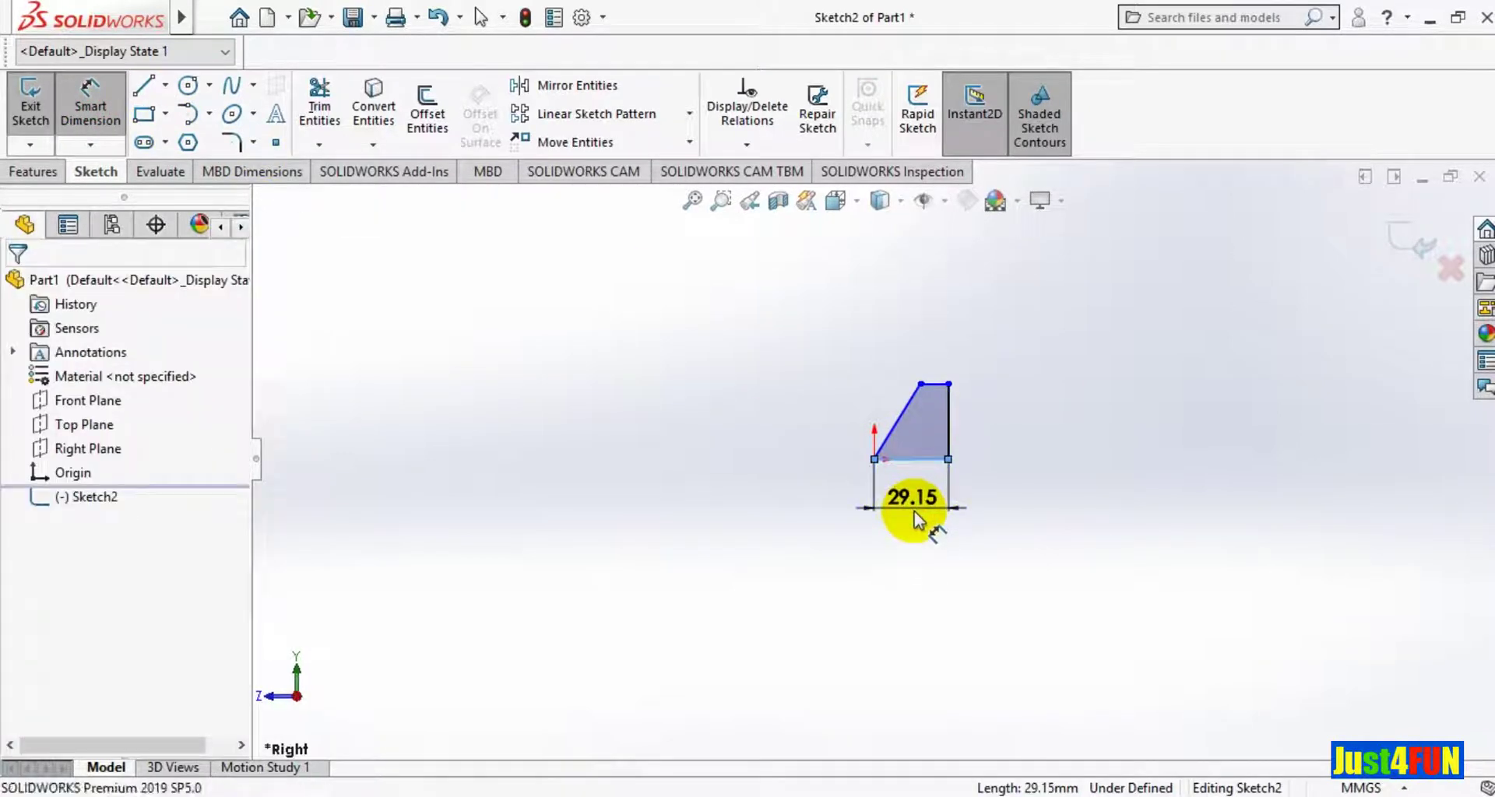
{"action": "double_click", "coordinate": [914, 511]}
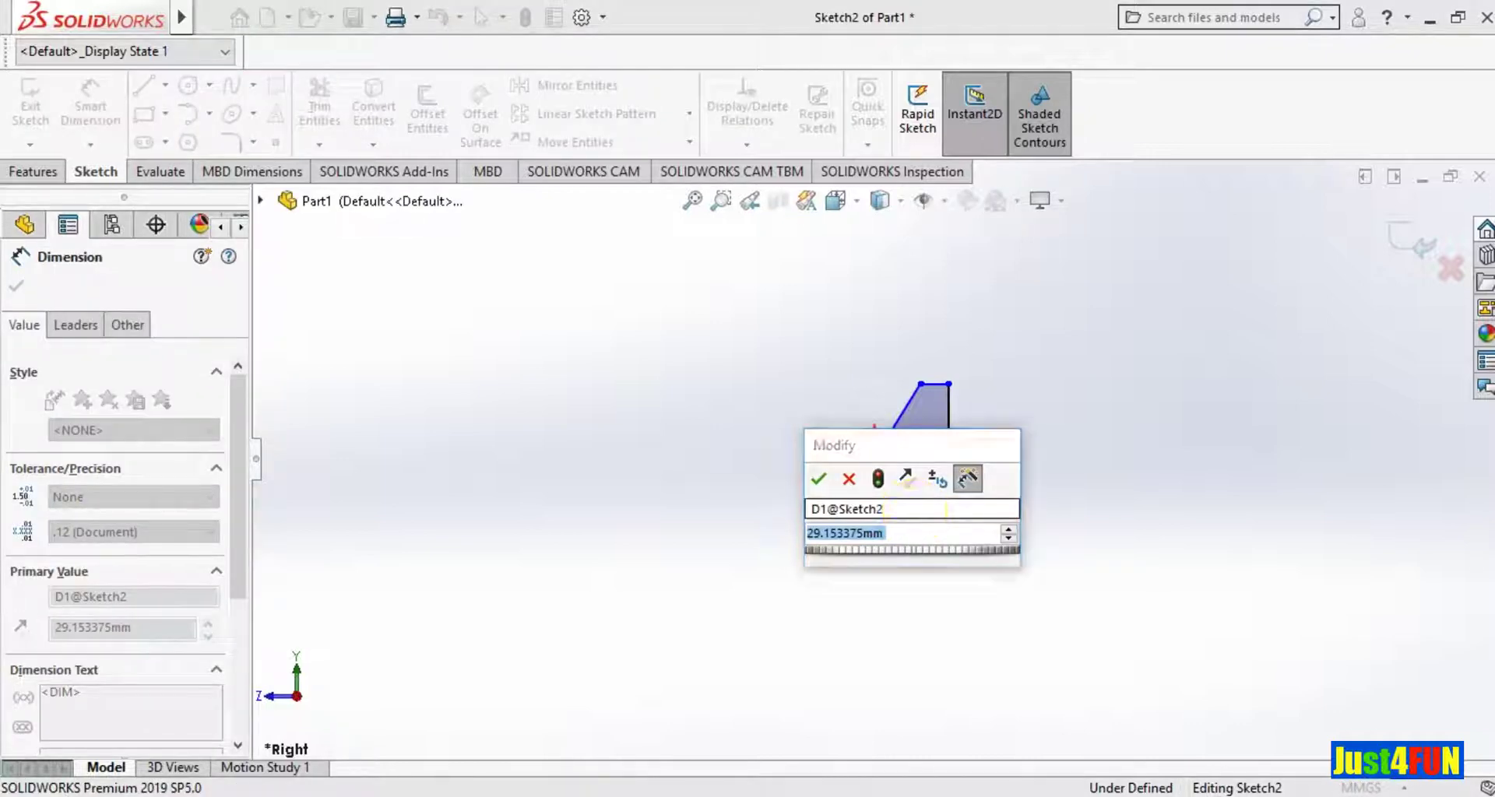
{"action": "type", "text": "26"}
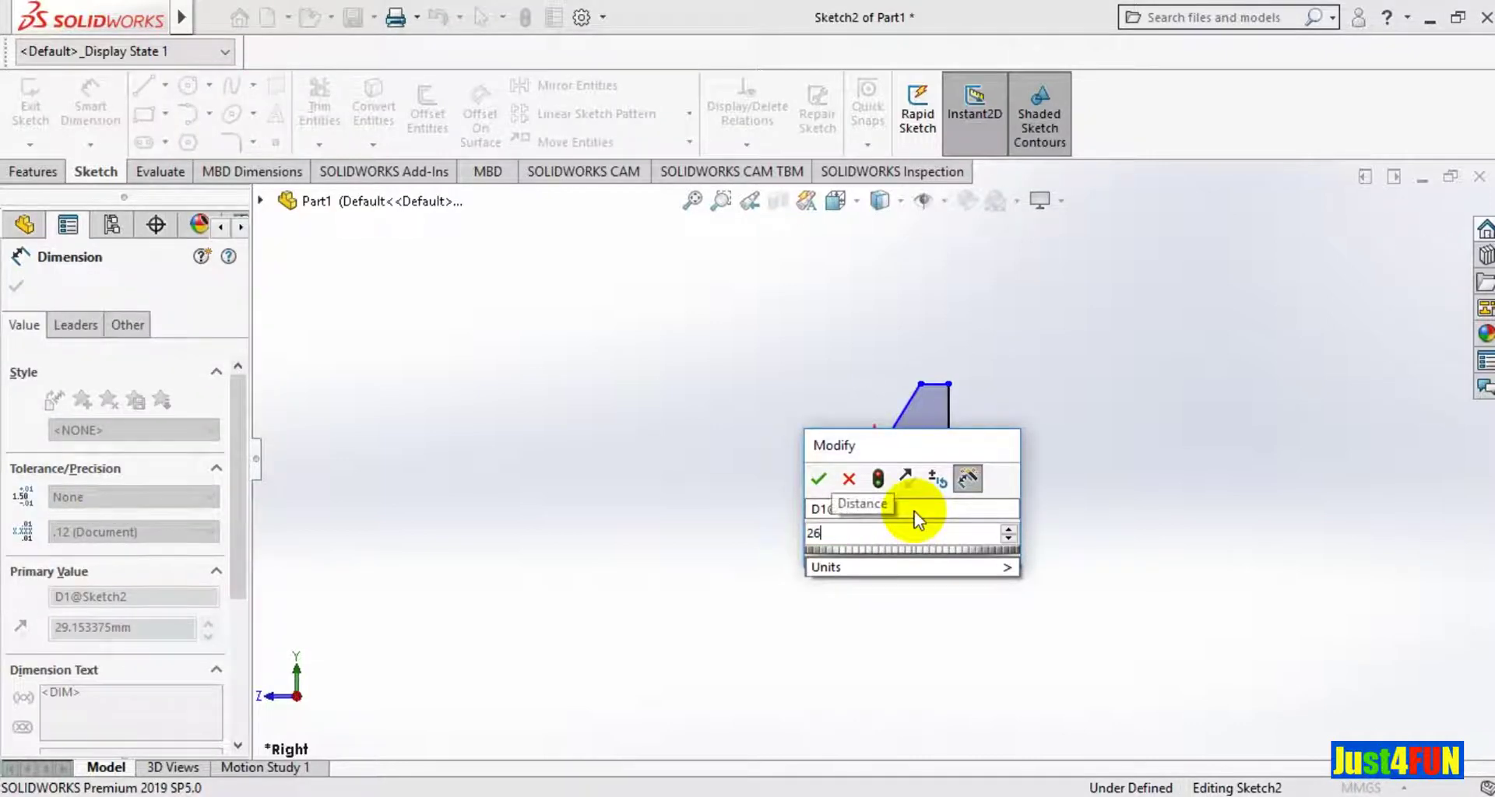
{"action": "key", "text": "Return"}
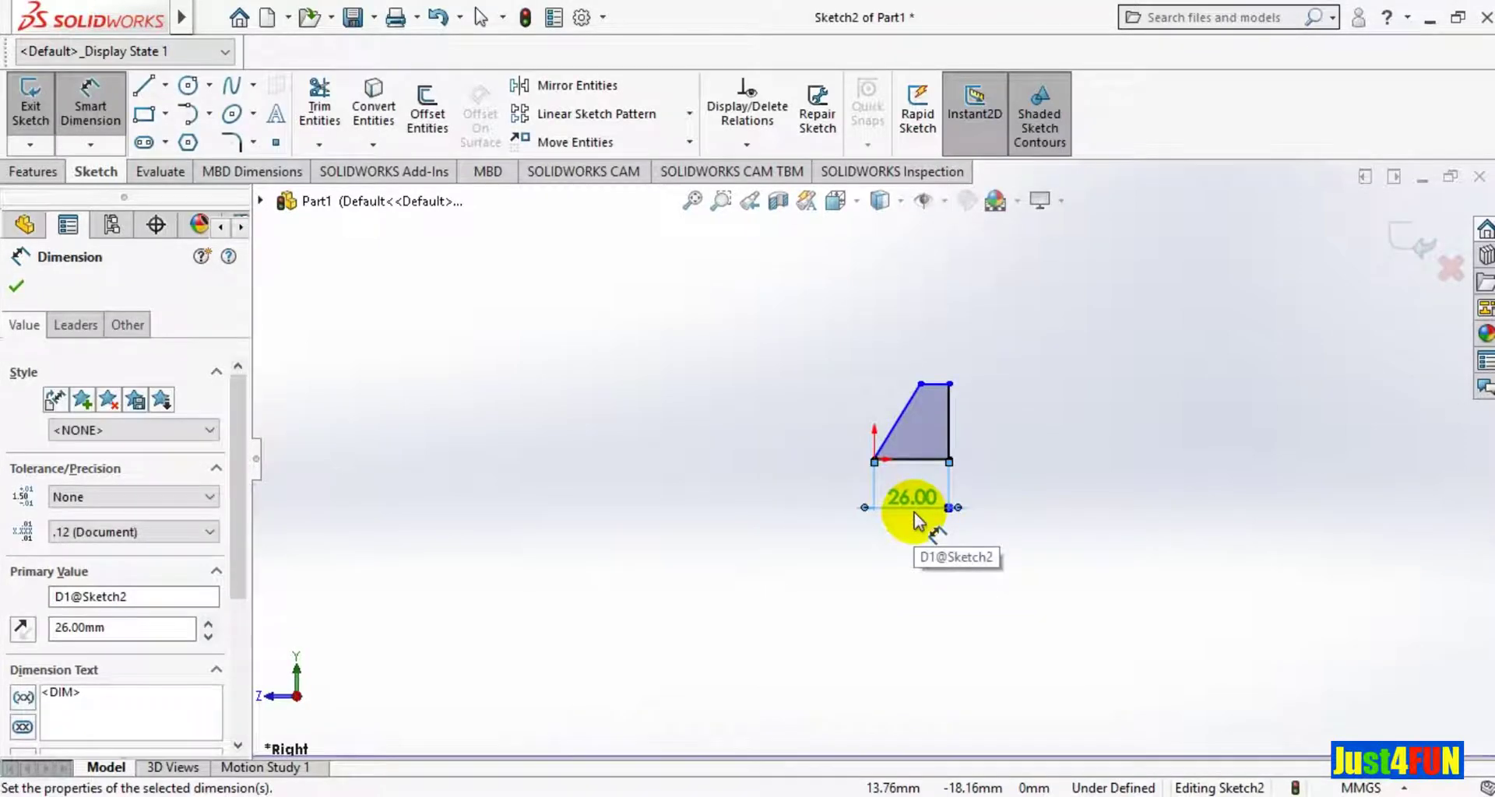
{"action": "left_click", "coordinate": [950, 410]}
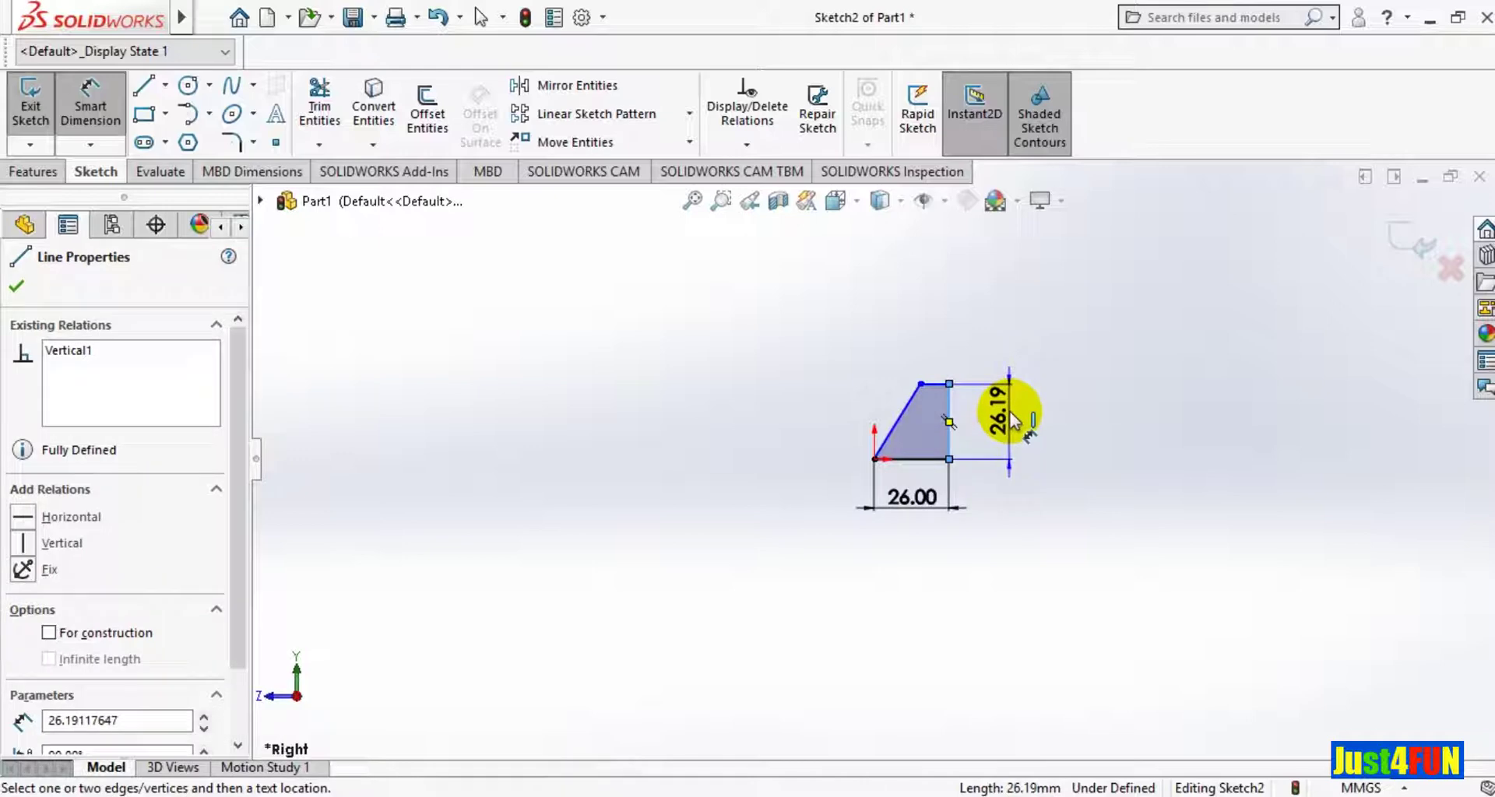
{"action": "left_click", "coordinate": [1011, 421]}
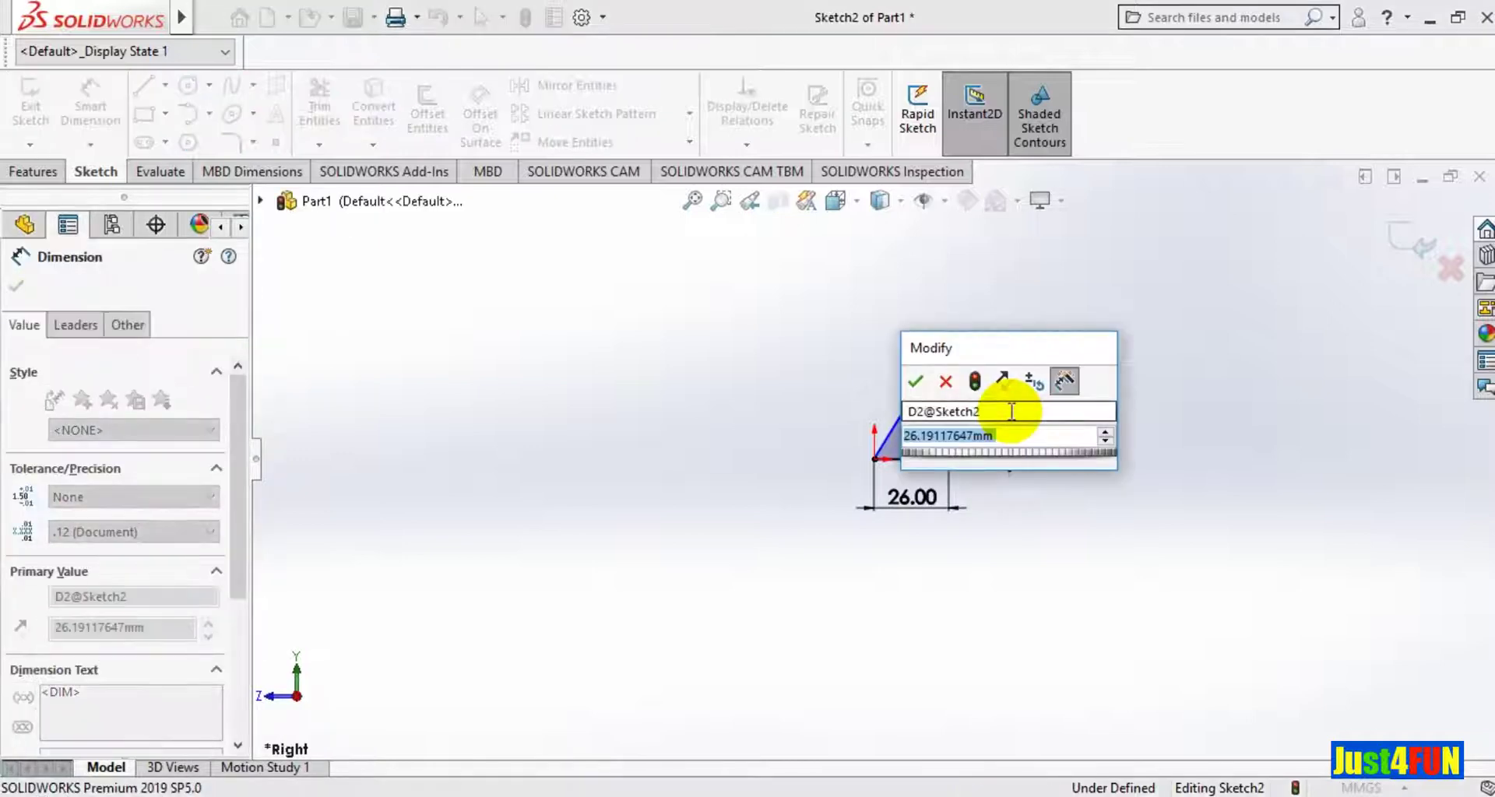
{"action": "type", "text": "2"}
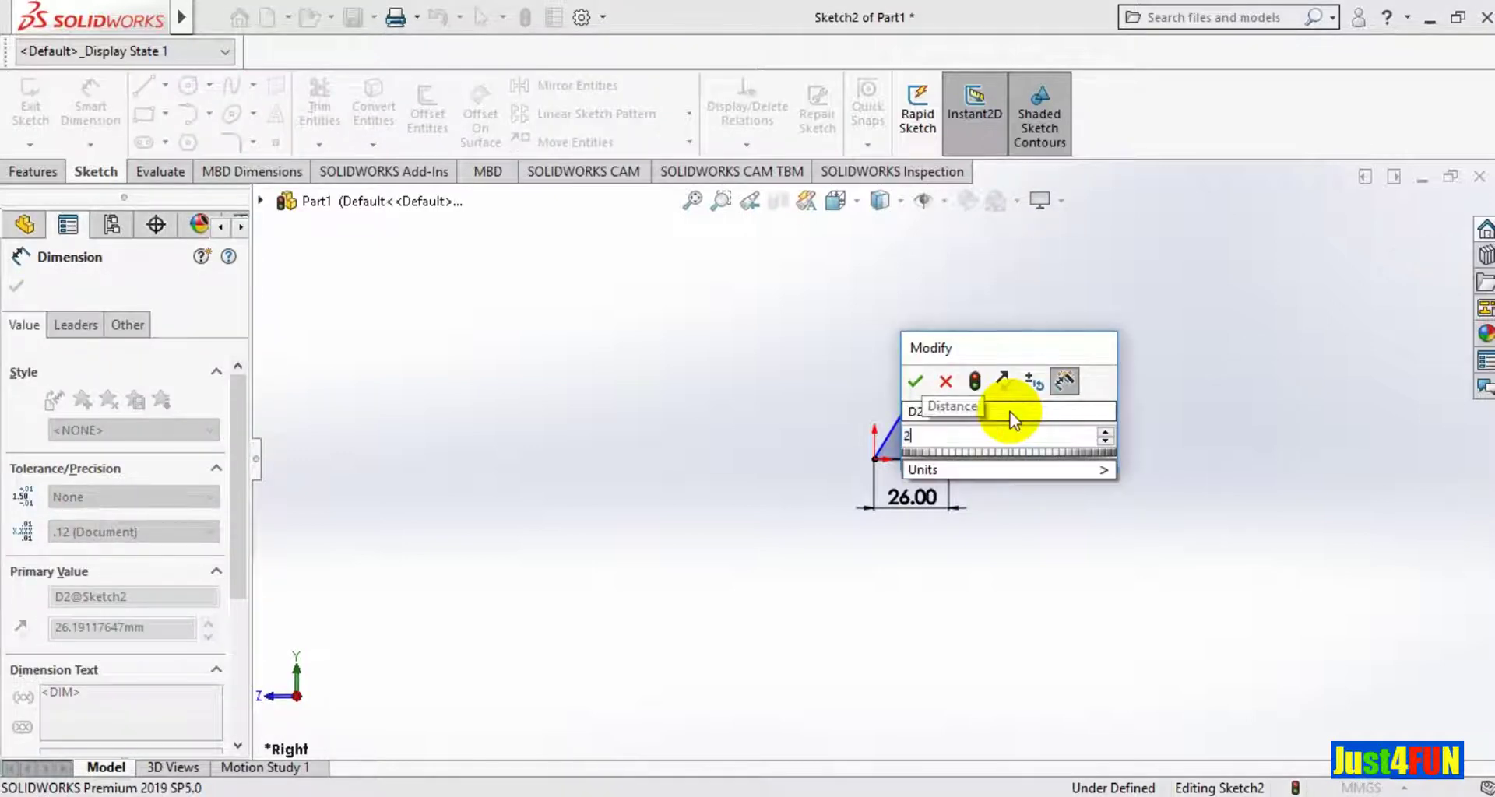
{"action": "type", "text": "6"}
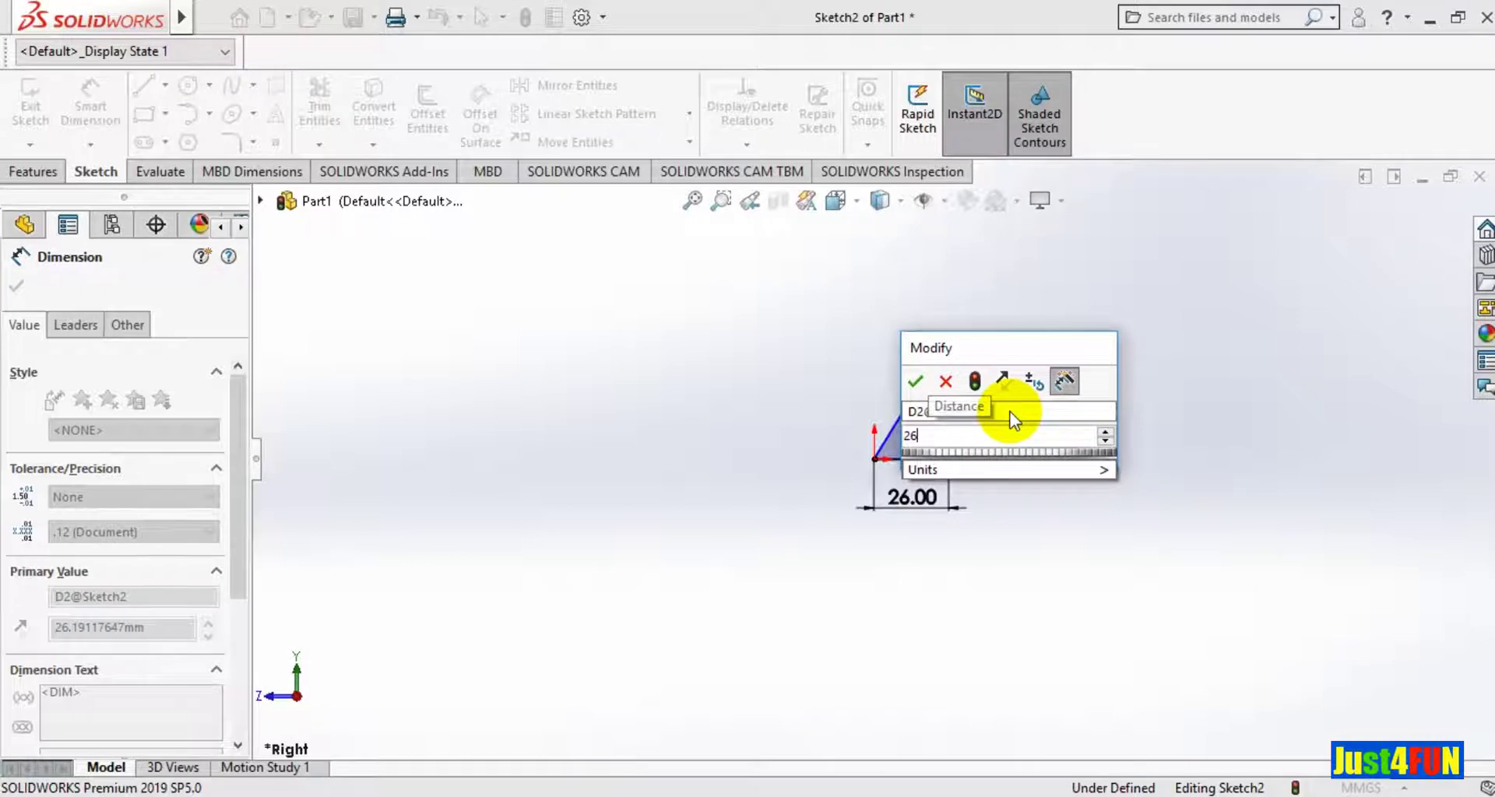
{"action": "key", "text": "Return"}
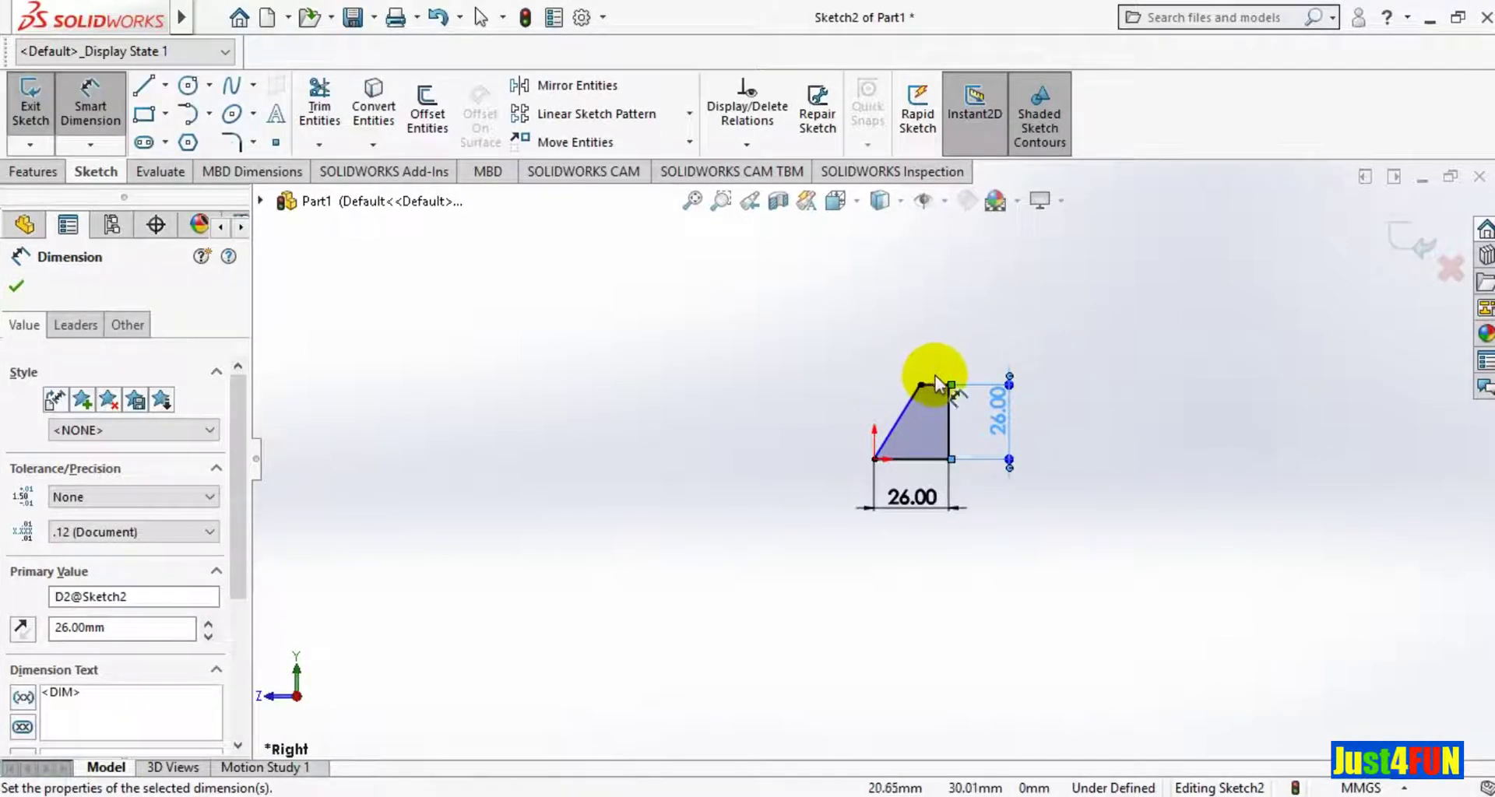
Dimension the top edge at 5 mm, fully defining Sketch2.
{"action": "left_click", "coordinate": [938, 387]}
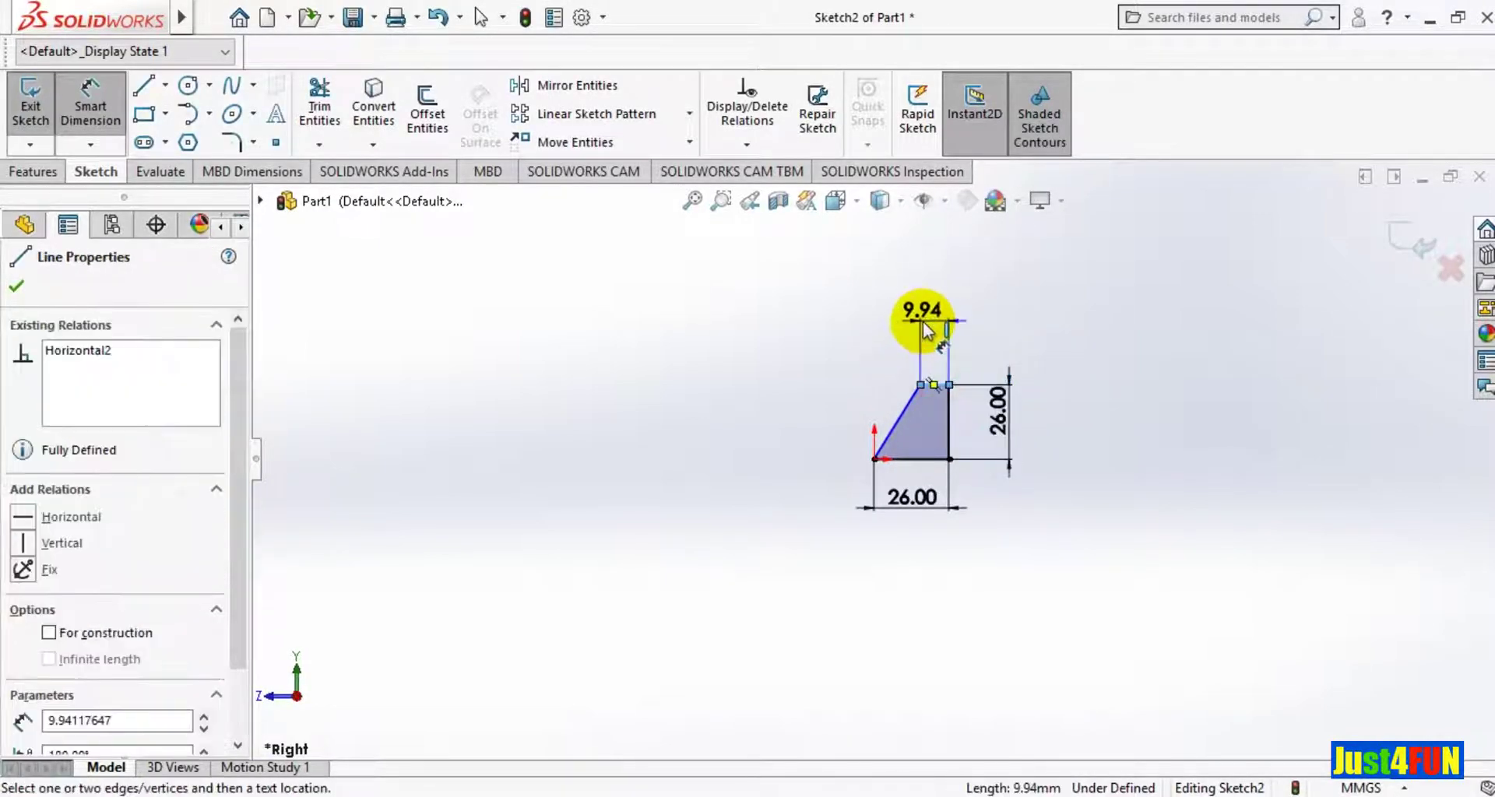
{"action": "left_click", "coordinate": [924, 327]}
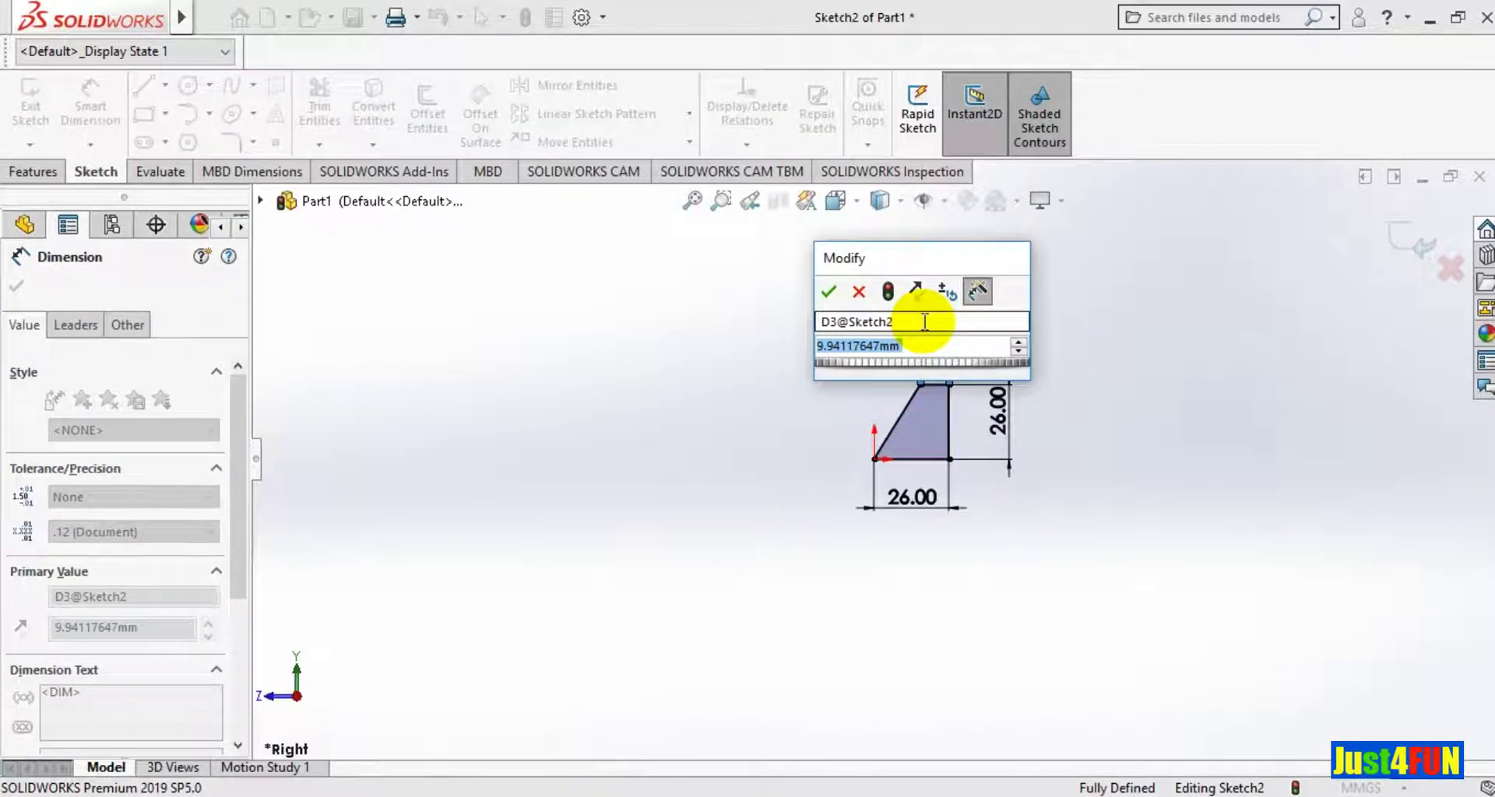
{"action": "type", "text": "5"}
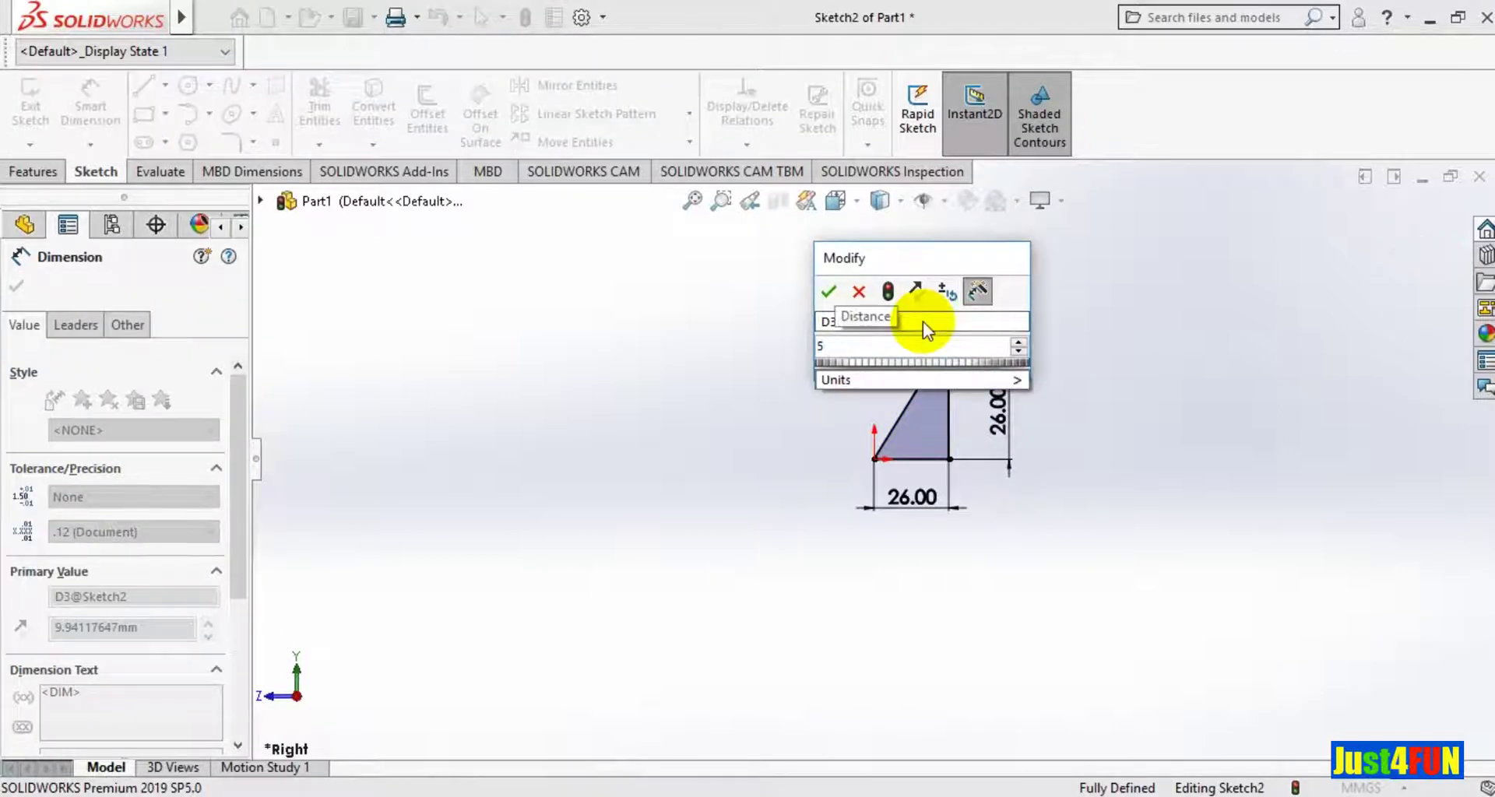
{"action": "key", "text": "Return"}
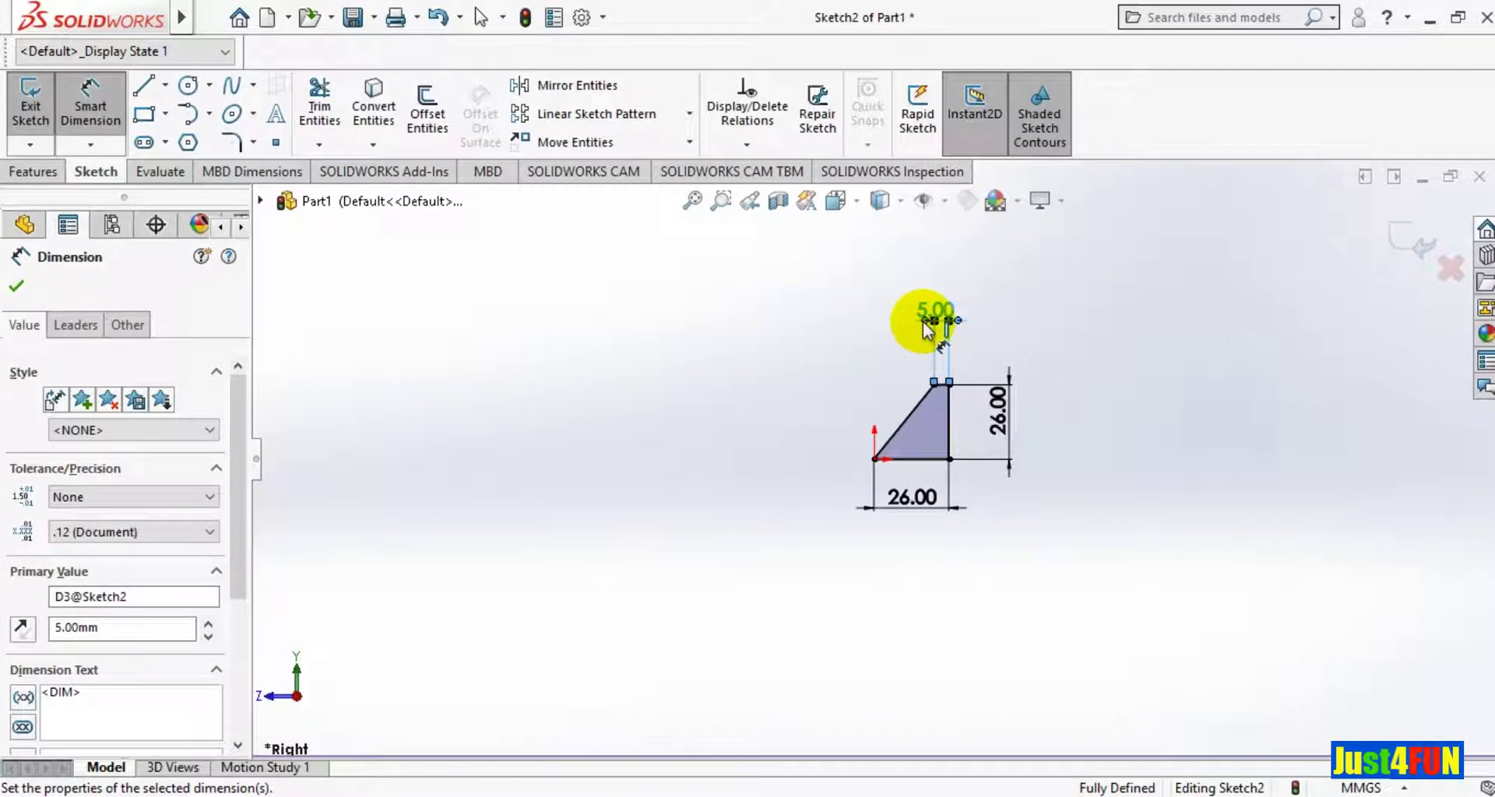
{"action": "mouse_move", "coordinate": [88, 17]}
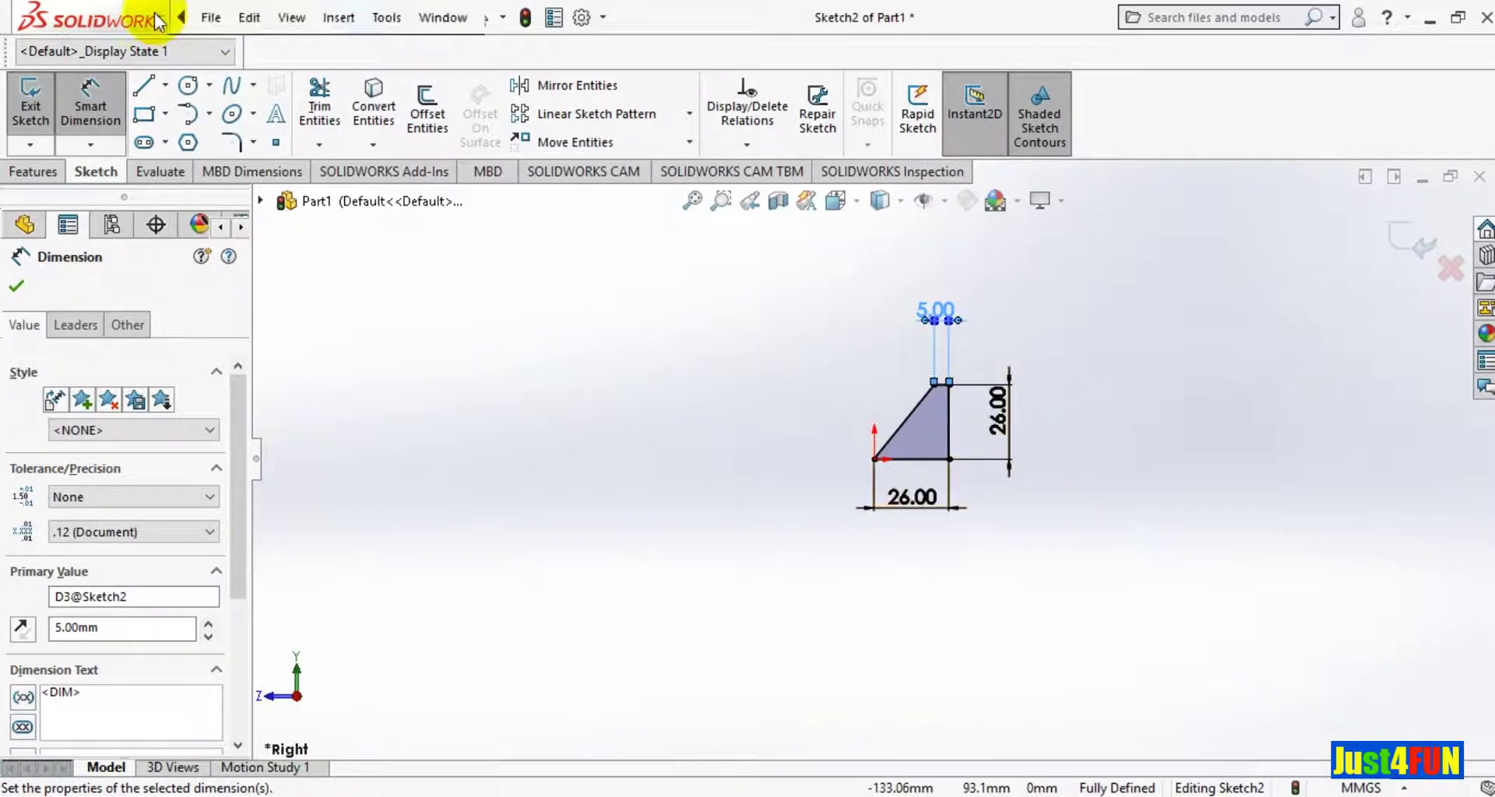
{"action": "left_click", "coordinate": [29, 170]}
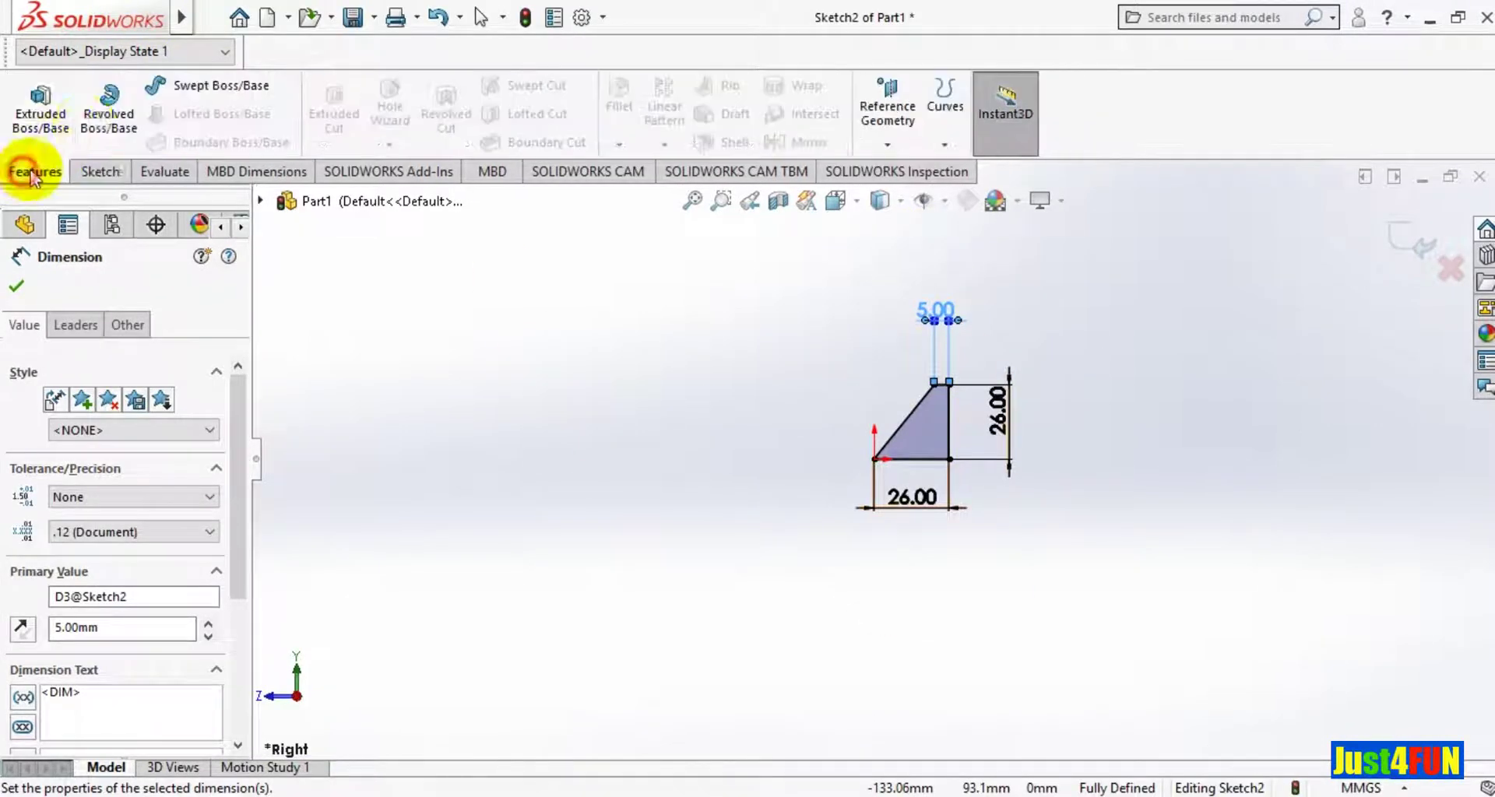
Extrude Sketch2 in the reversed direction, blind 53 mm, creating Boss-Extrude1.
{"action": "left_click", "coordinate": [55, 129]}
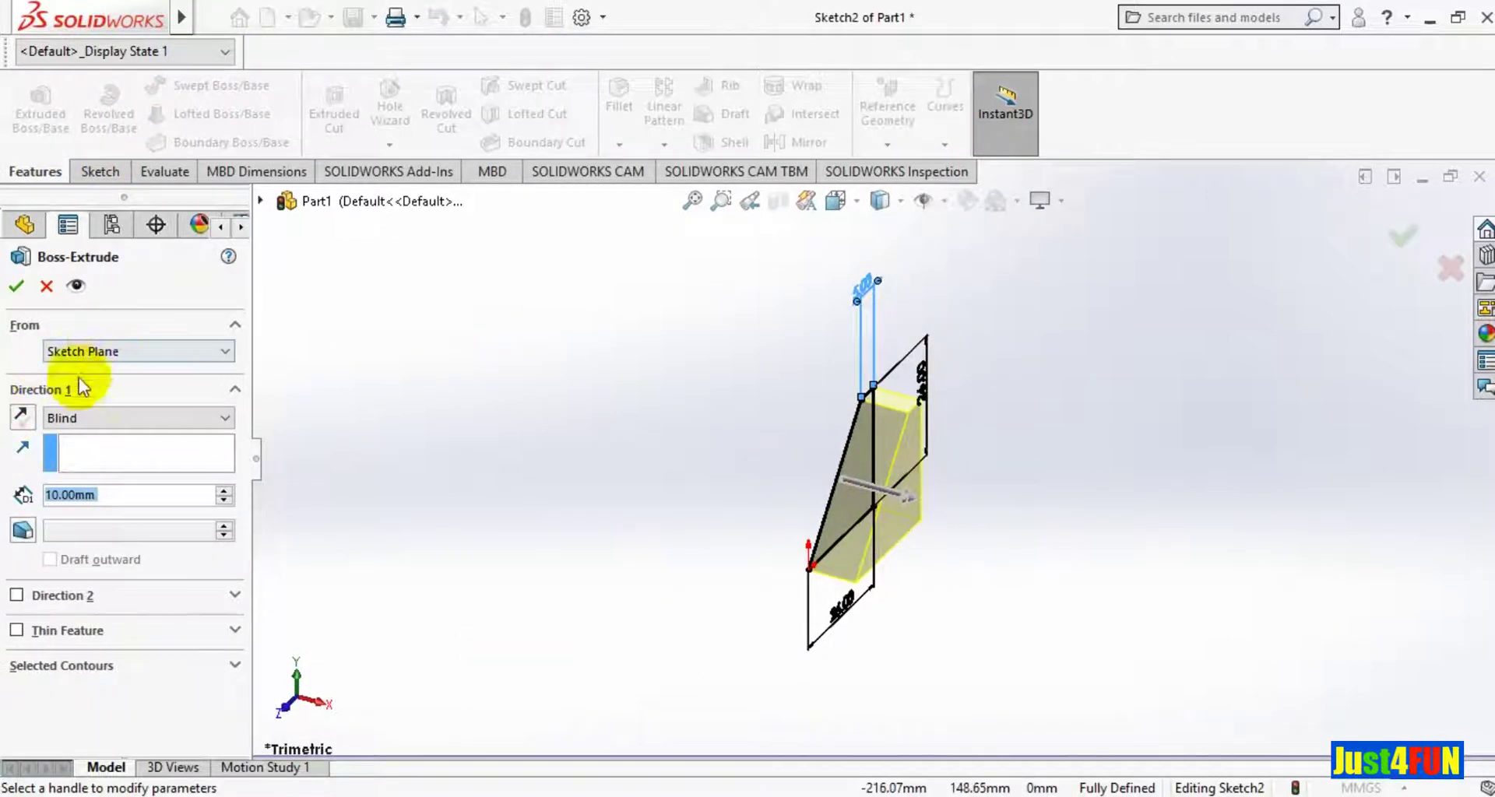
{"action": "left_click", "coordinate": [34, 421]}
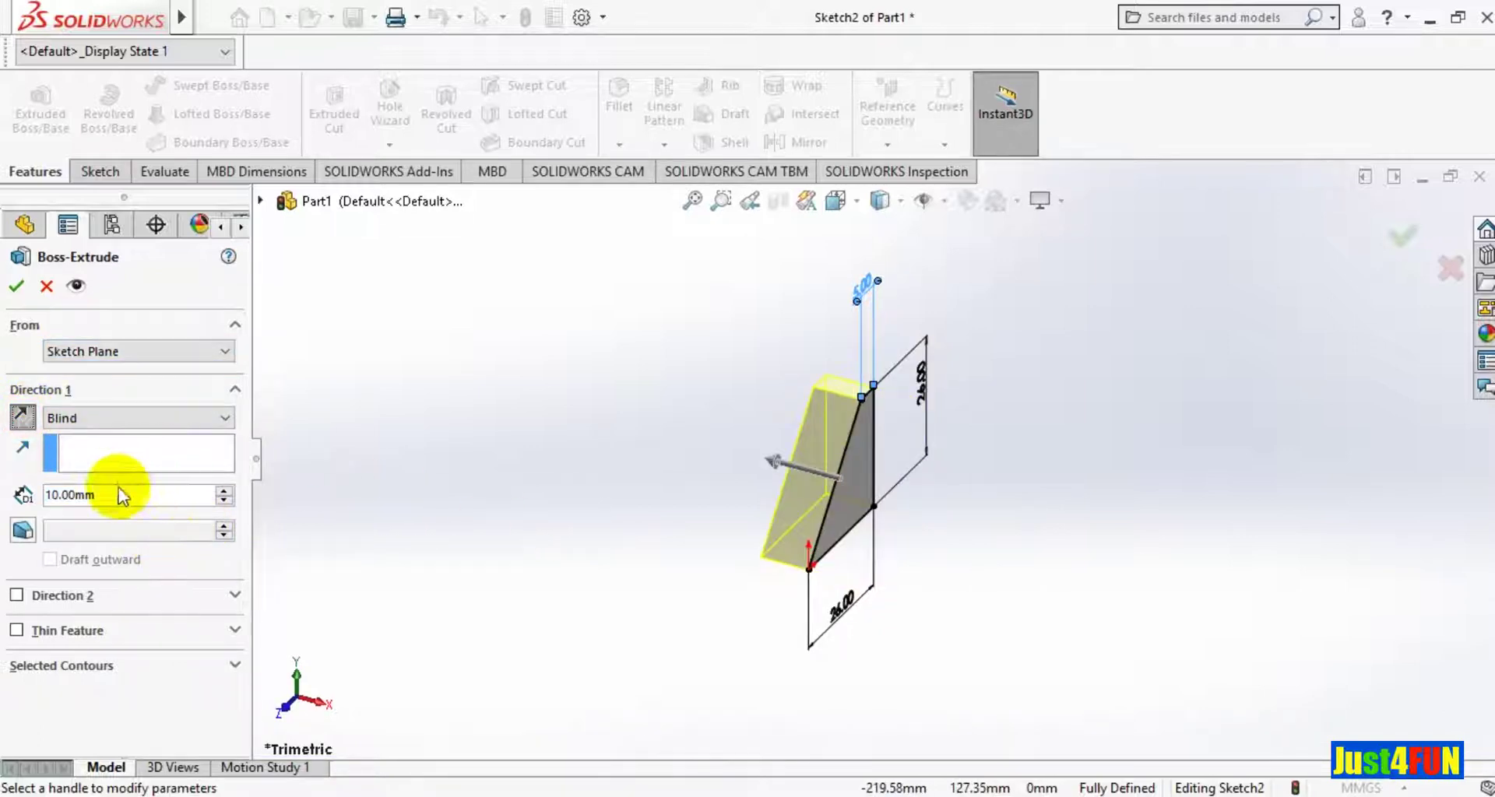
{"action": "left_click", "coordinate": [895, 794]}
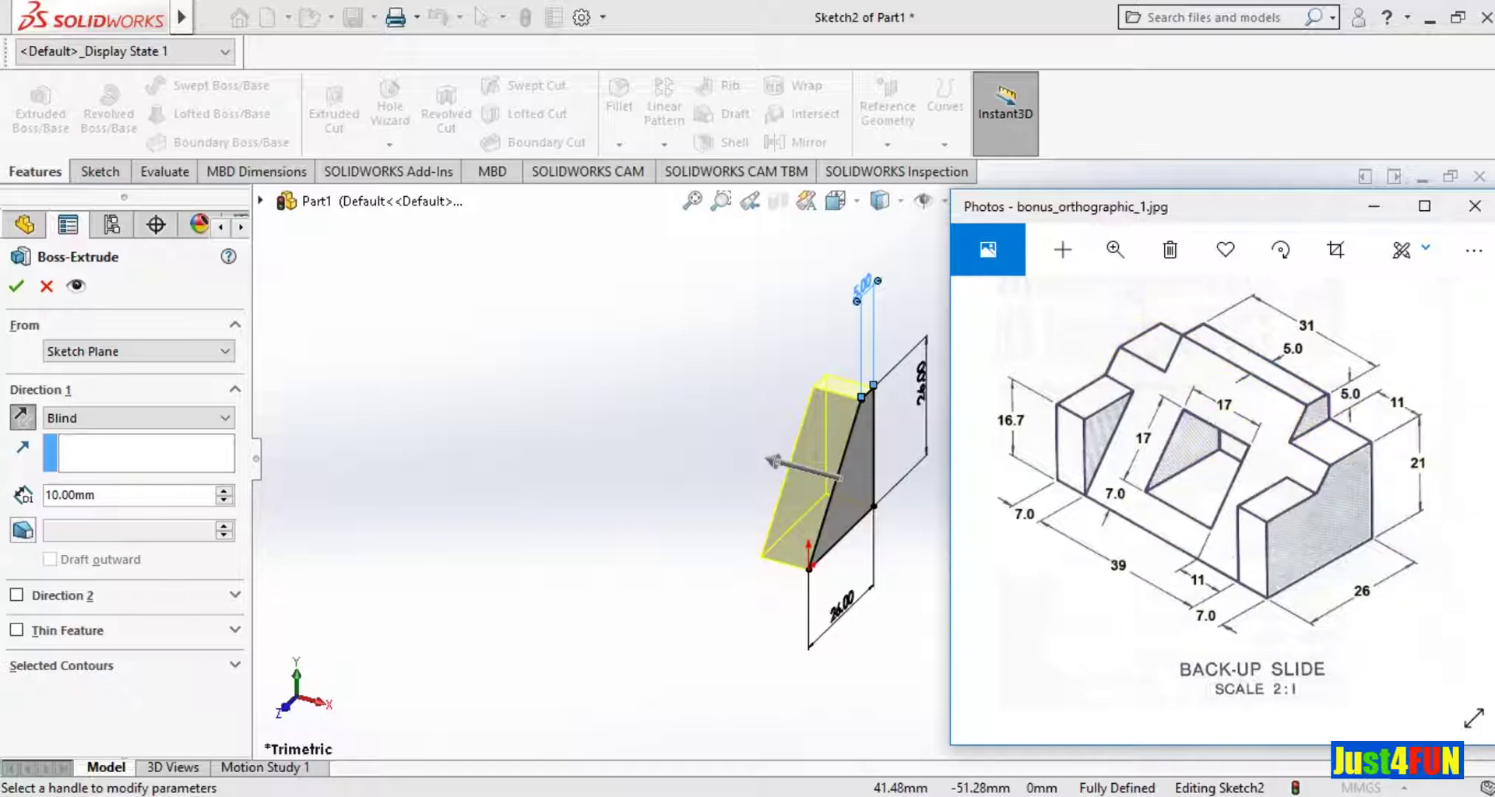
{"action": "left_click", "coordinate": [1376, 214]}
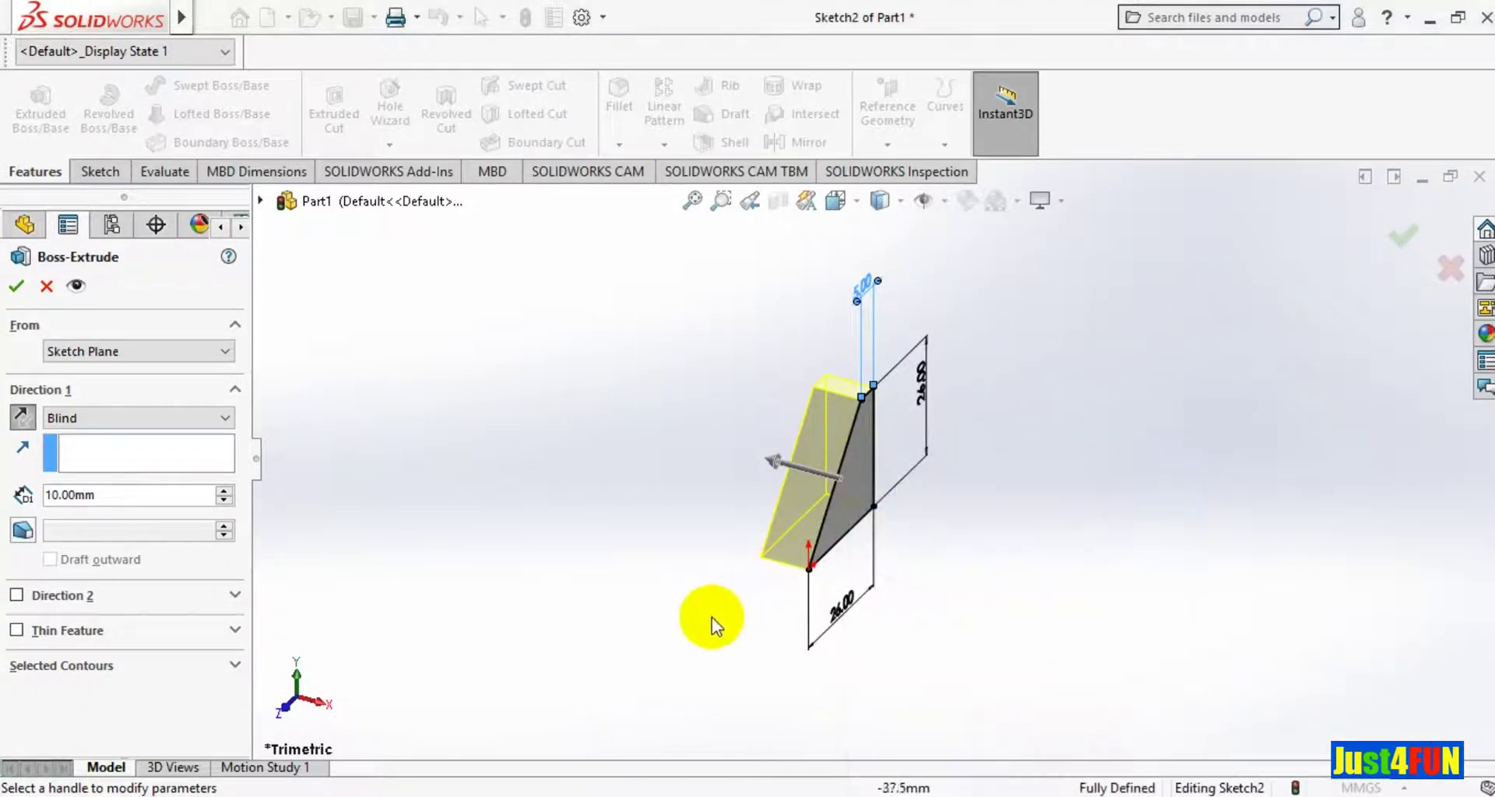
{"action": "left_click", "coordinate": [137, 494]}
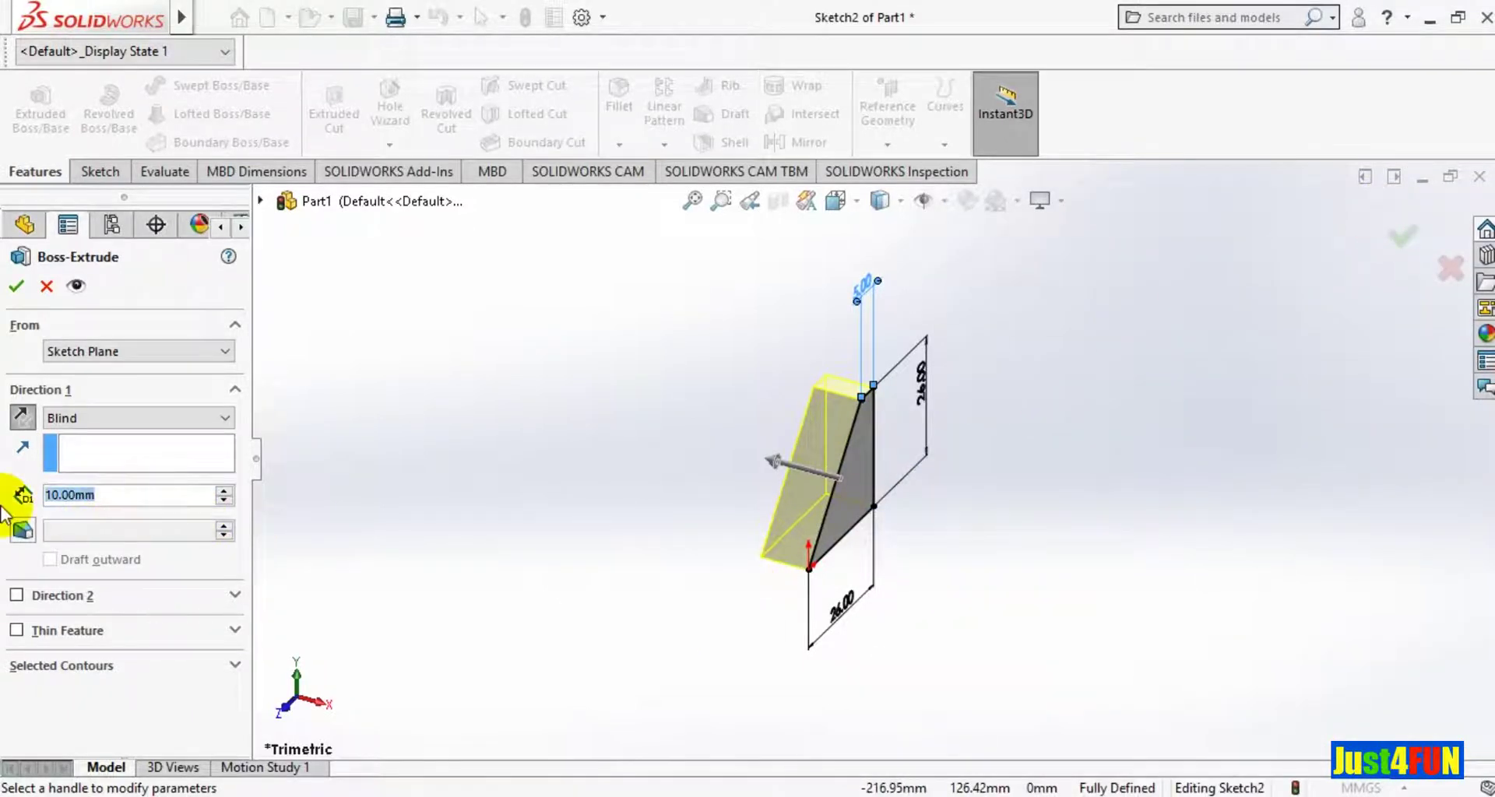
{"action": "type", "text": "52"}
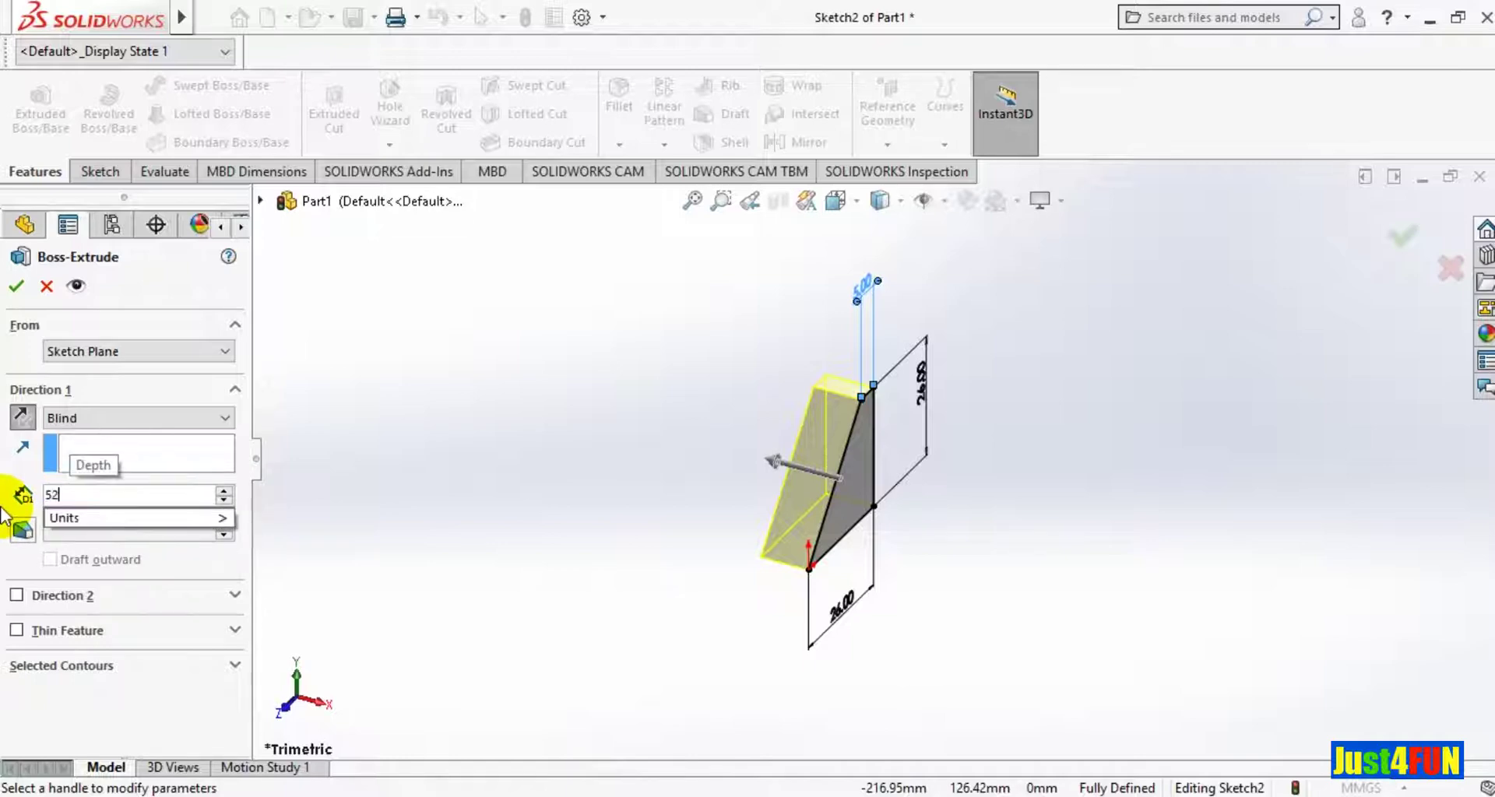
{"action": "key", "text": "BackSpace"}
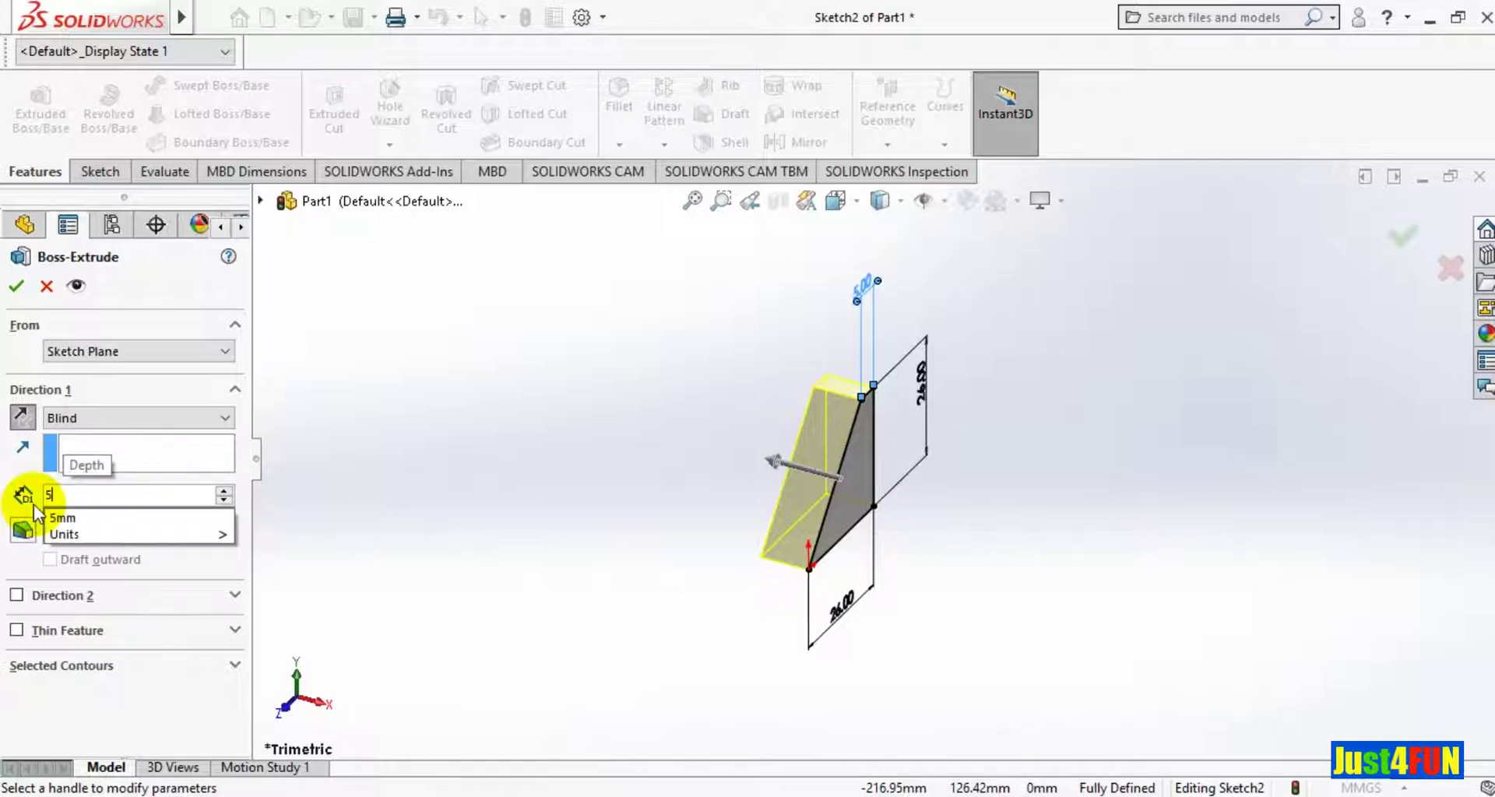
{"action": "type", "text": "3"}
{"action": "left_click", "coordinate": [62, 494]}
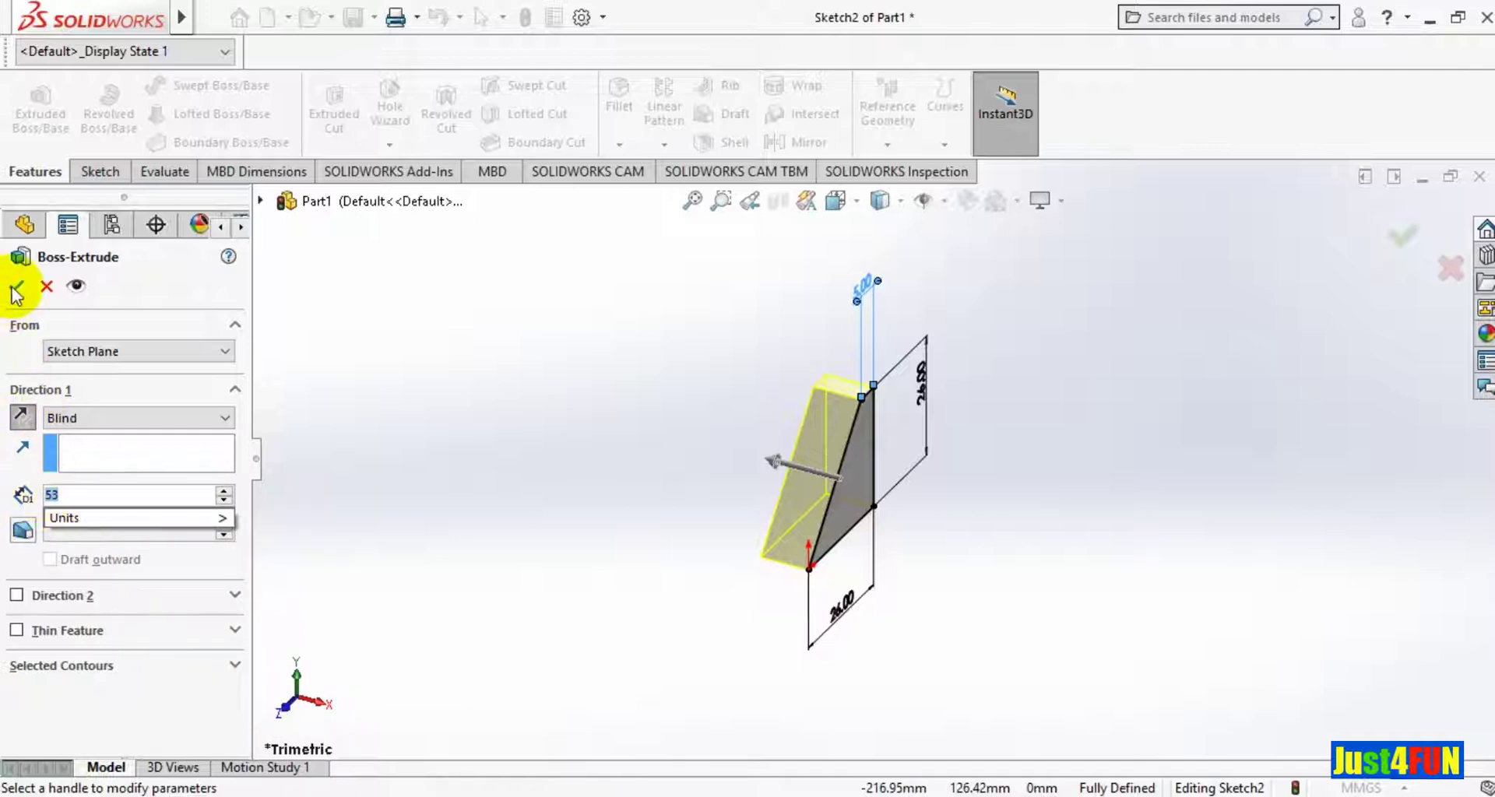
{"action": "key", "text": "Return"}
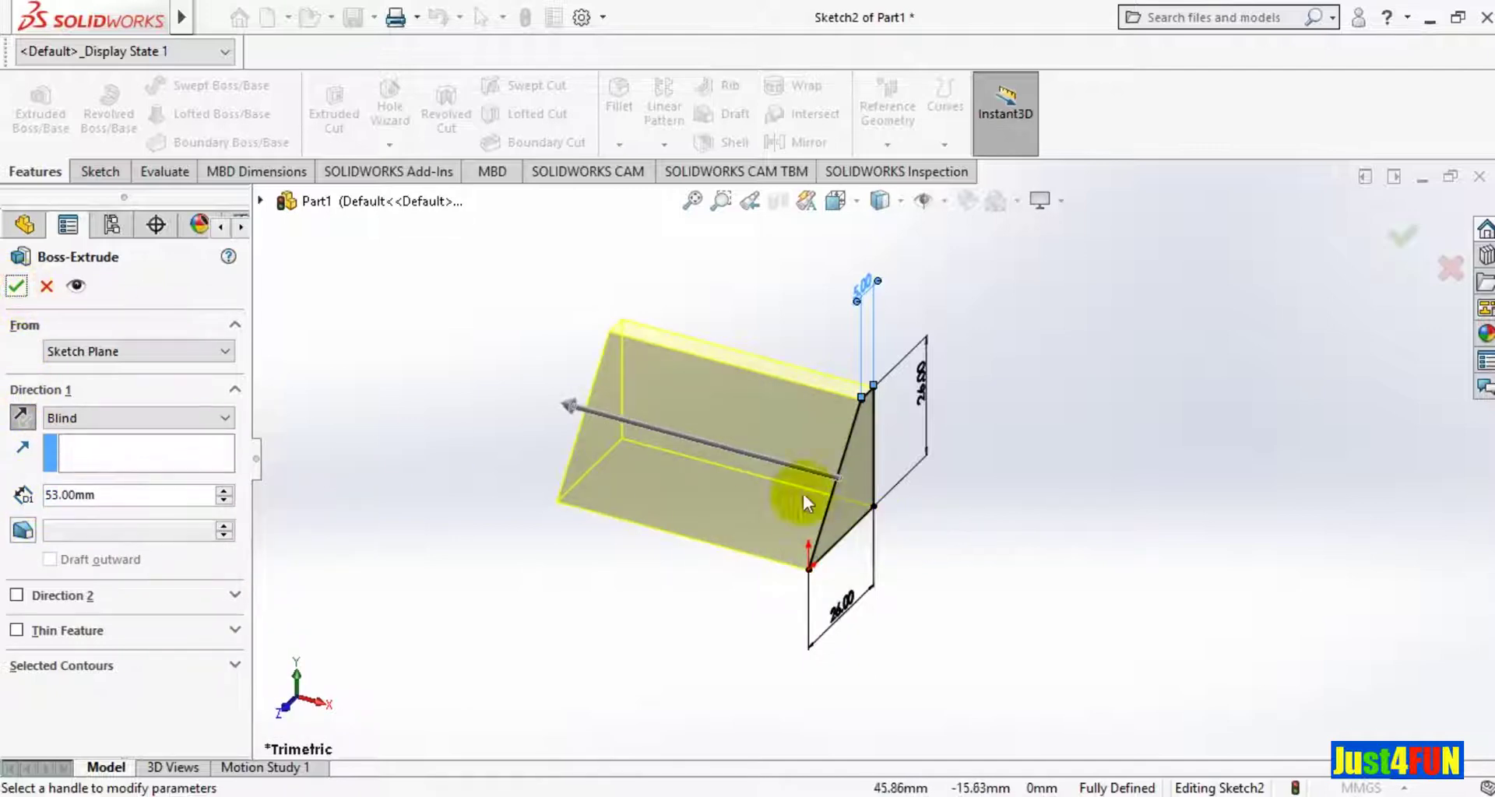
{"action": "left_click", "coordinate": [1399, 246]}
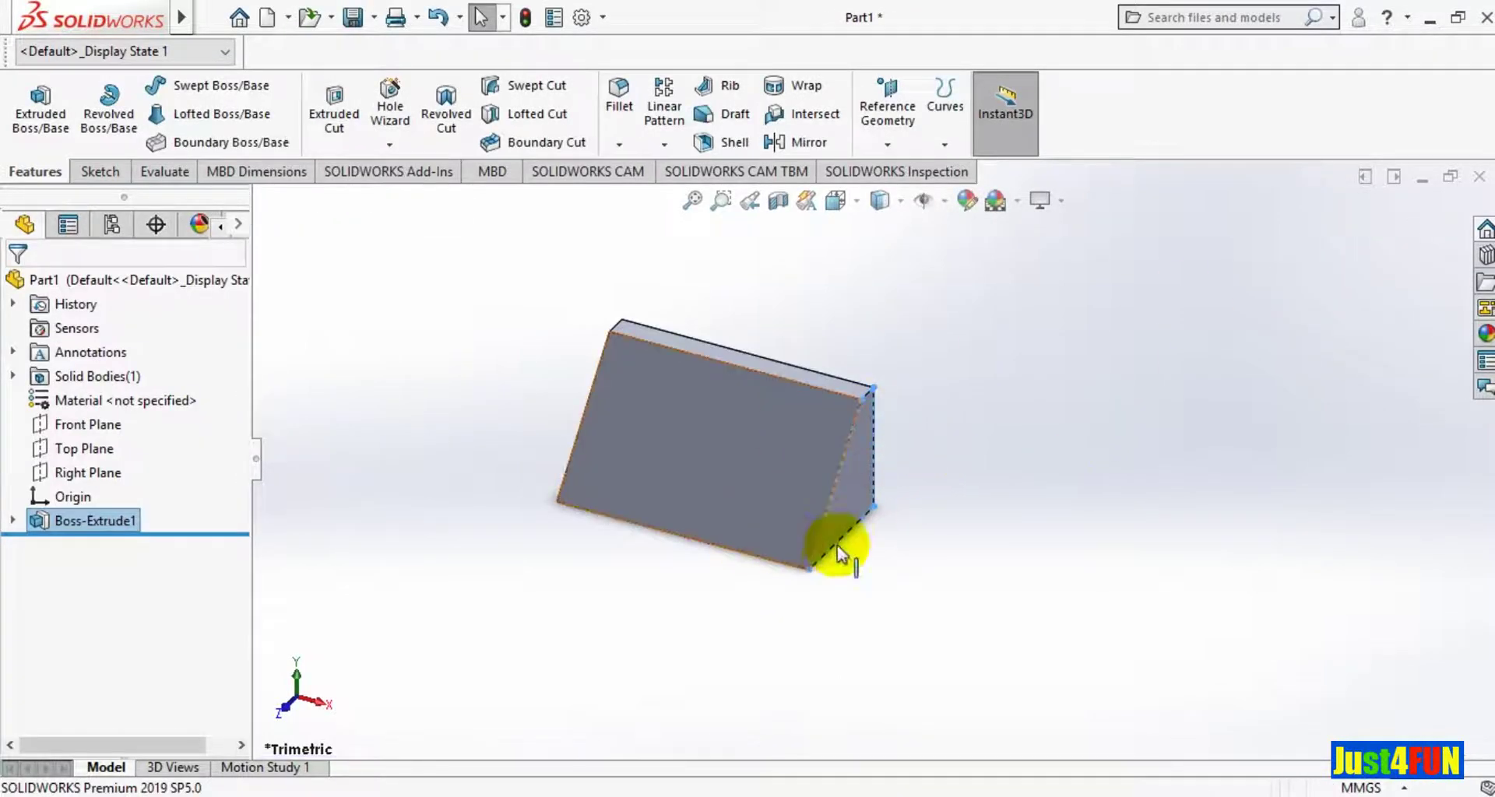
{"action": "left_click", "coordinate": [693, 204]}
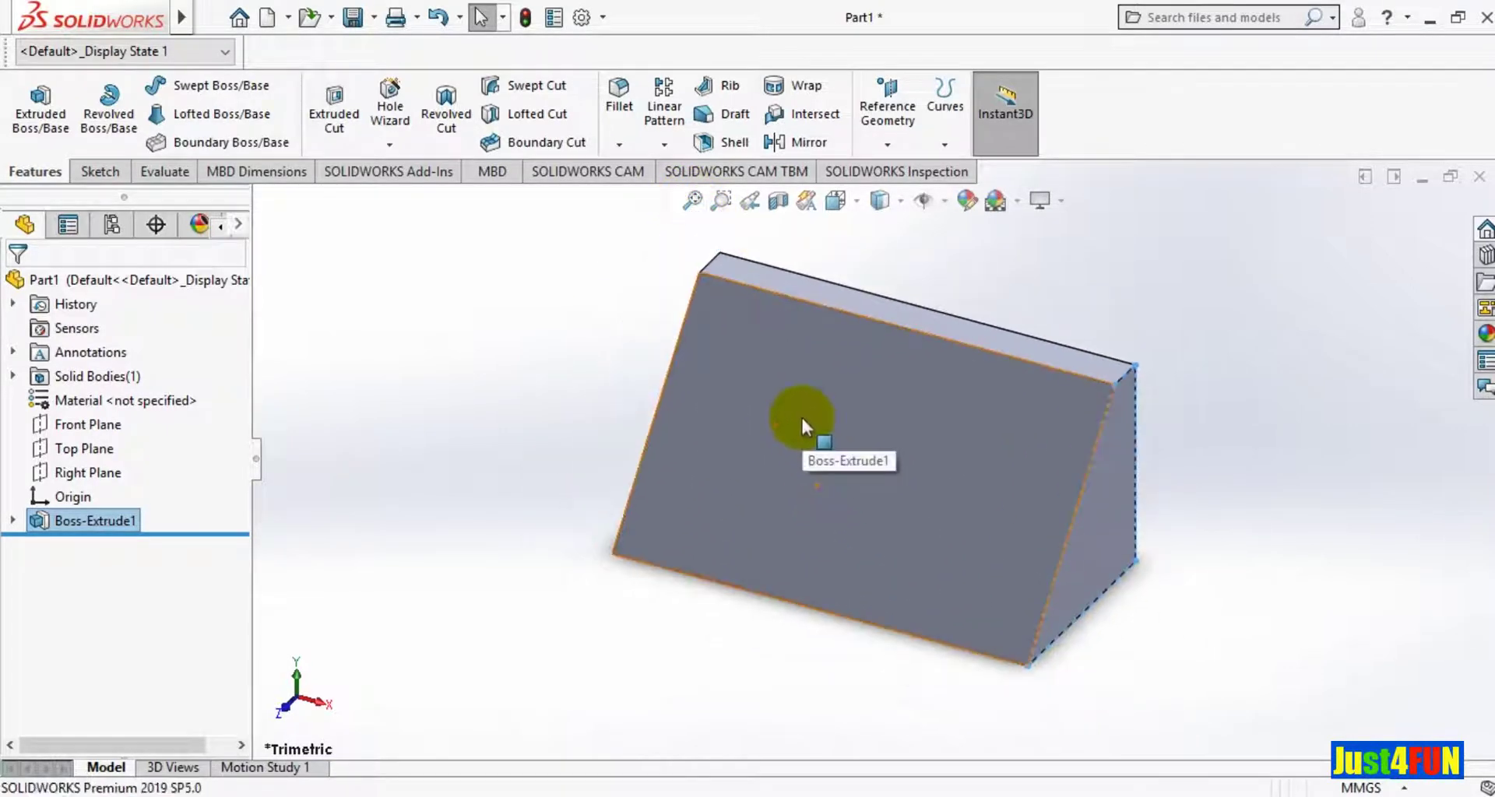
{"action": "scroll", "coordinate": [786, 483], "scroll_direction": "up", "scroll_amount": 1}
{"action": "left_click", "coordinate": [731, 793]}
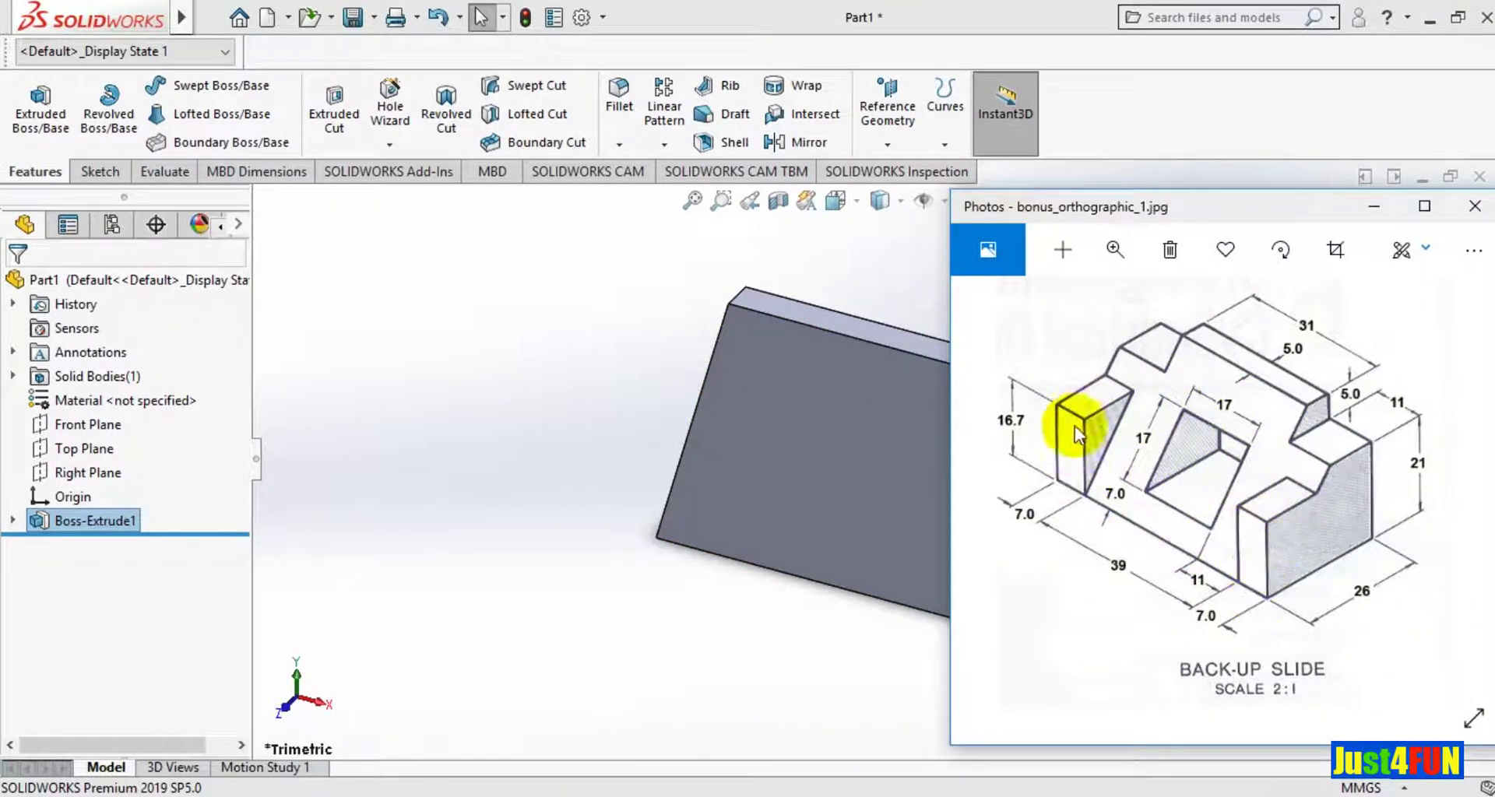
{"action": "left_click", "coordinate": [1073, 490]}
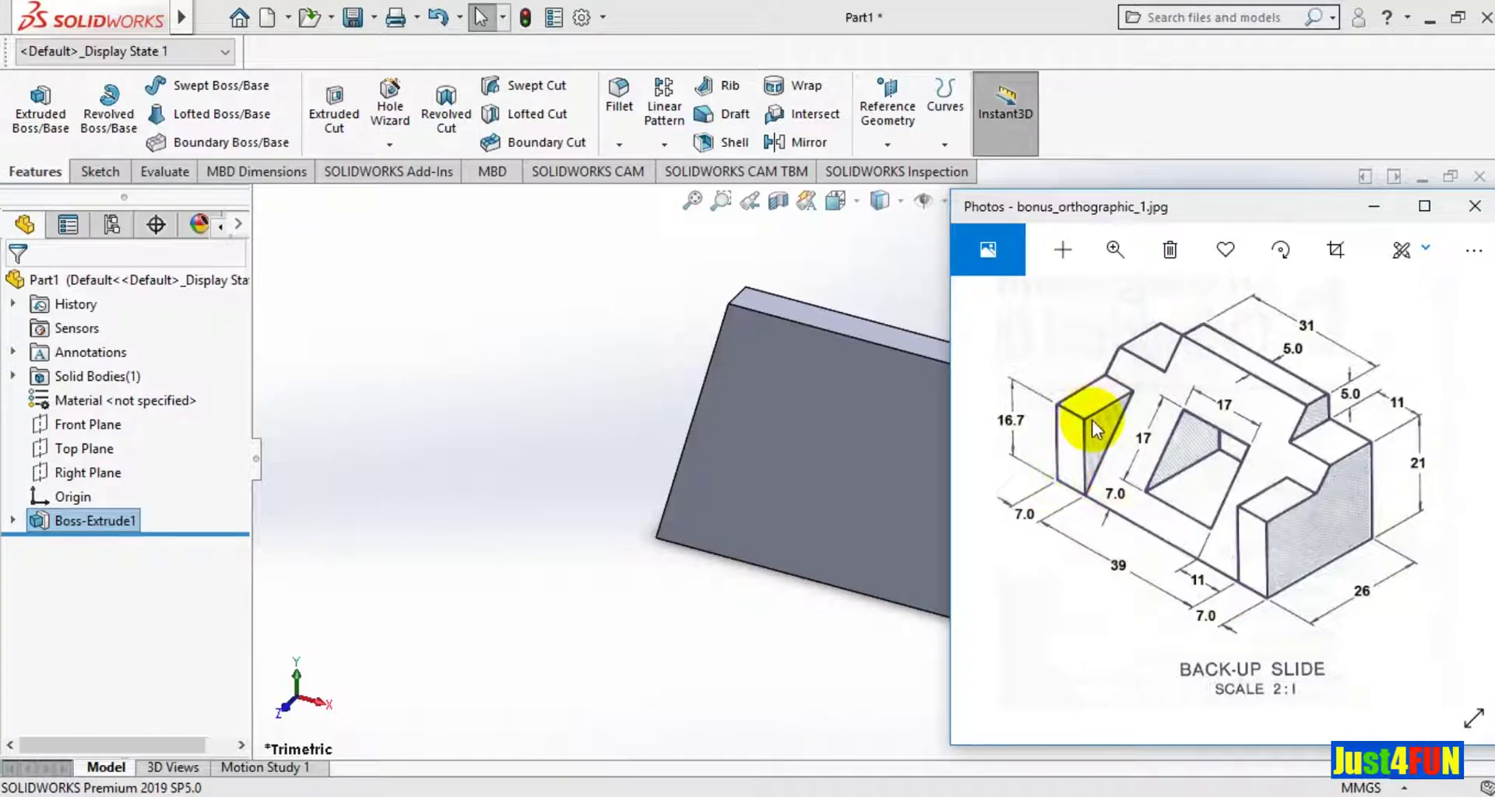
{"action": "left_click", "coordinate": [1377, 204]}
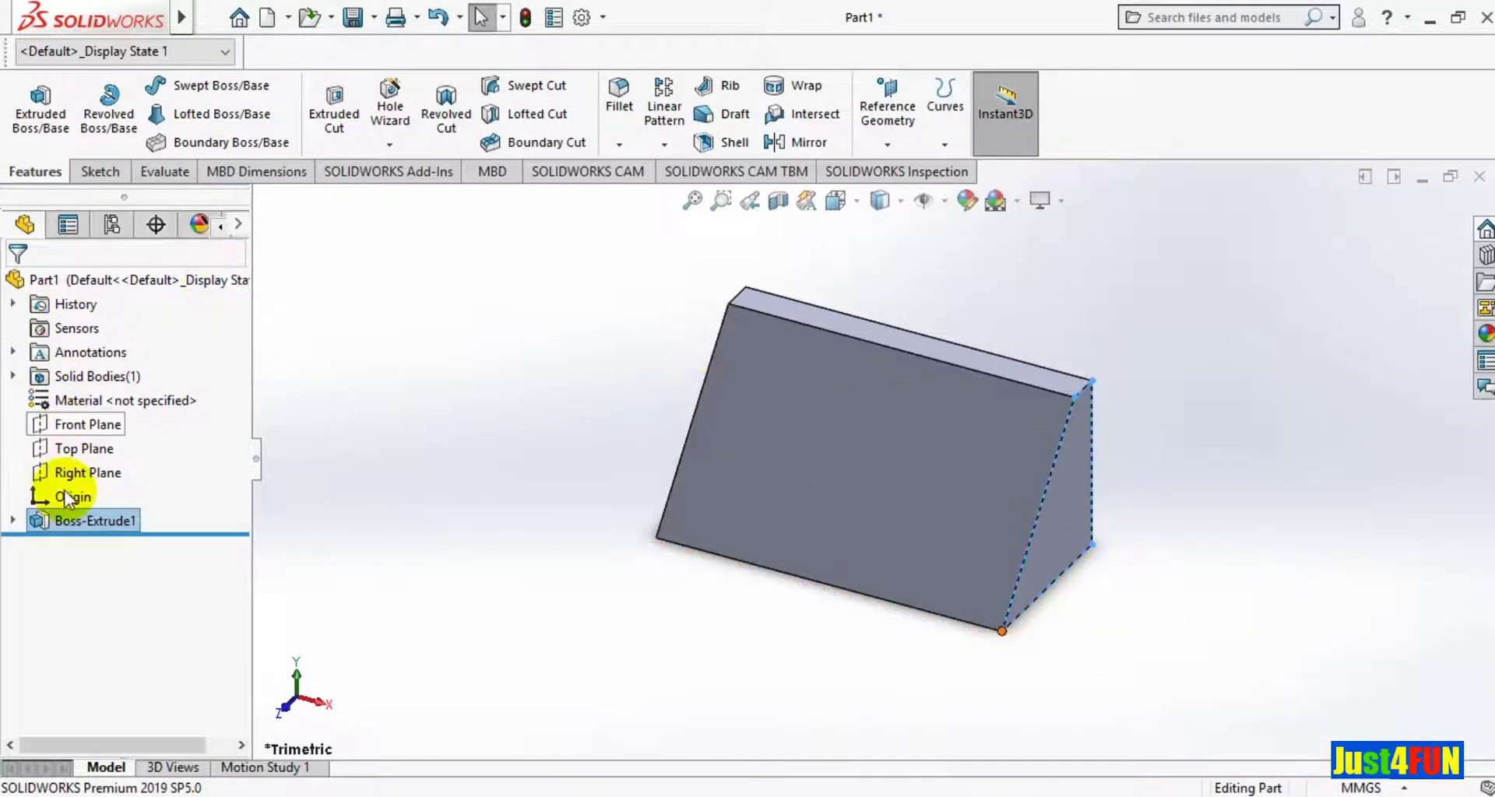
Start a sketch on the Front Plane, viewed from the Front orientation.
{"action": "left_click", "coordinate": [86, 427]}
{"action": "left_click", "coordinate": [107, 395]}
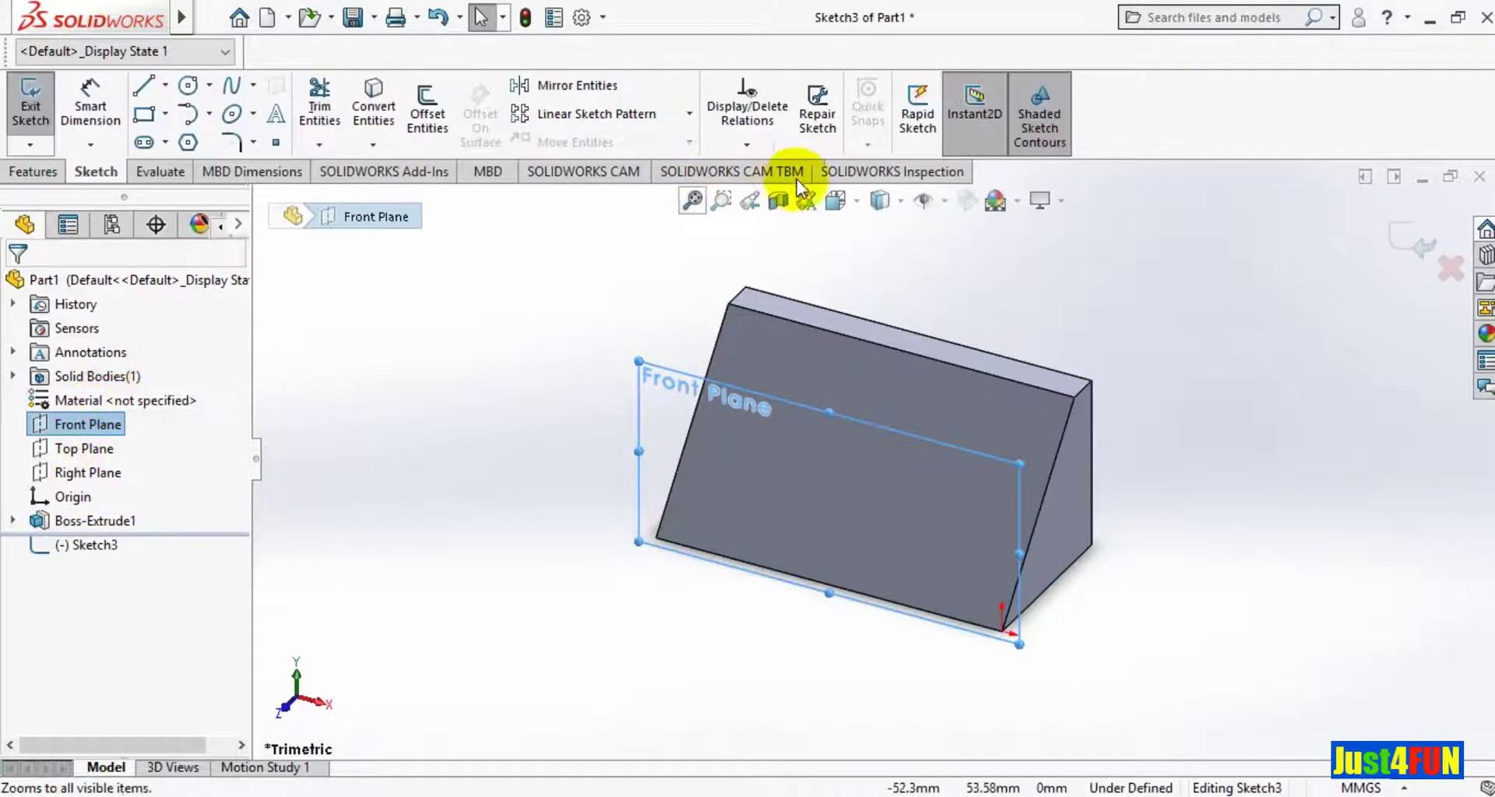
{"action": "left_click", "coordinate": [860, 204]}
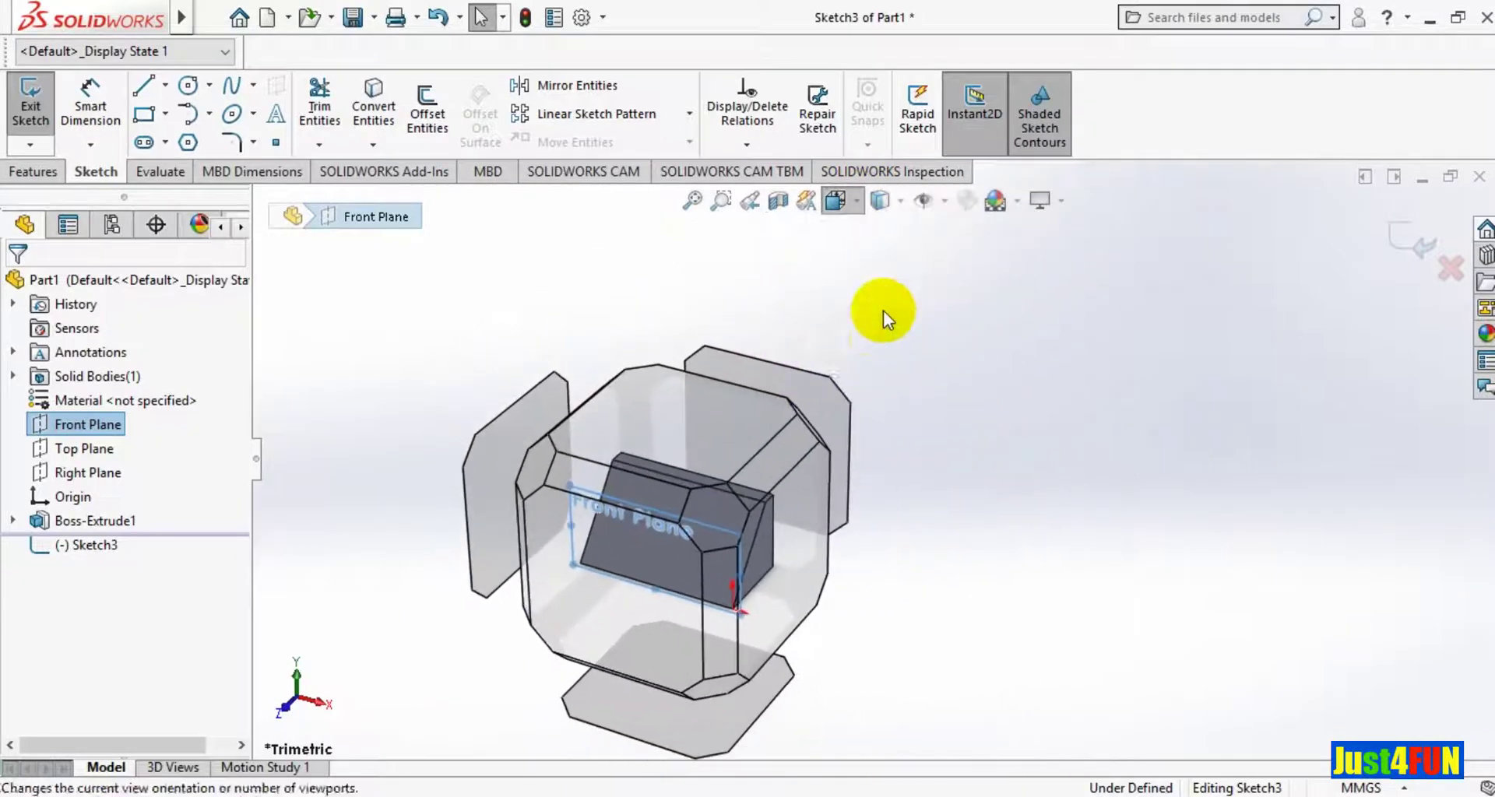
{"action": "left_click", "coordinate": [958, 321]}
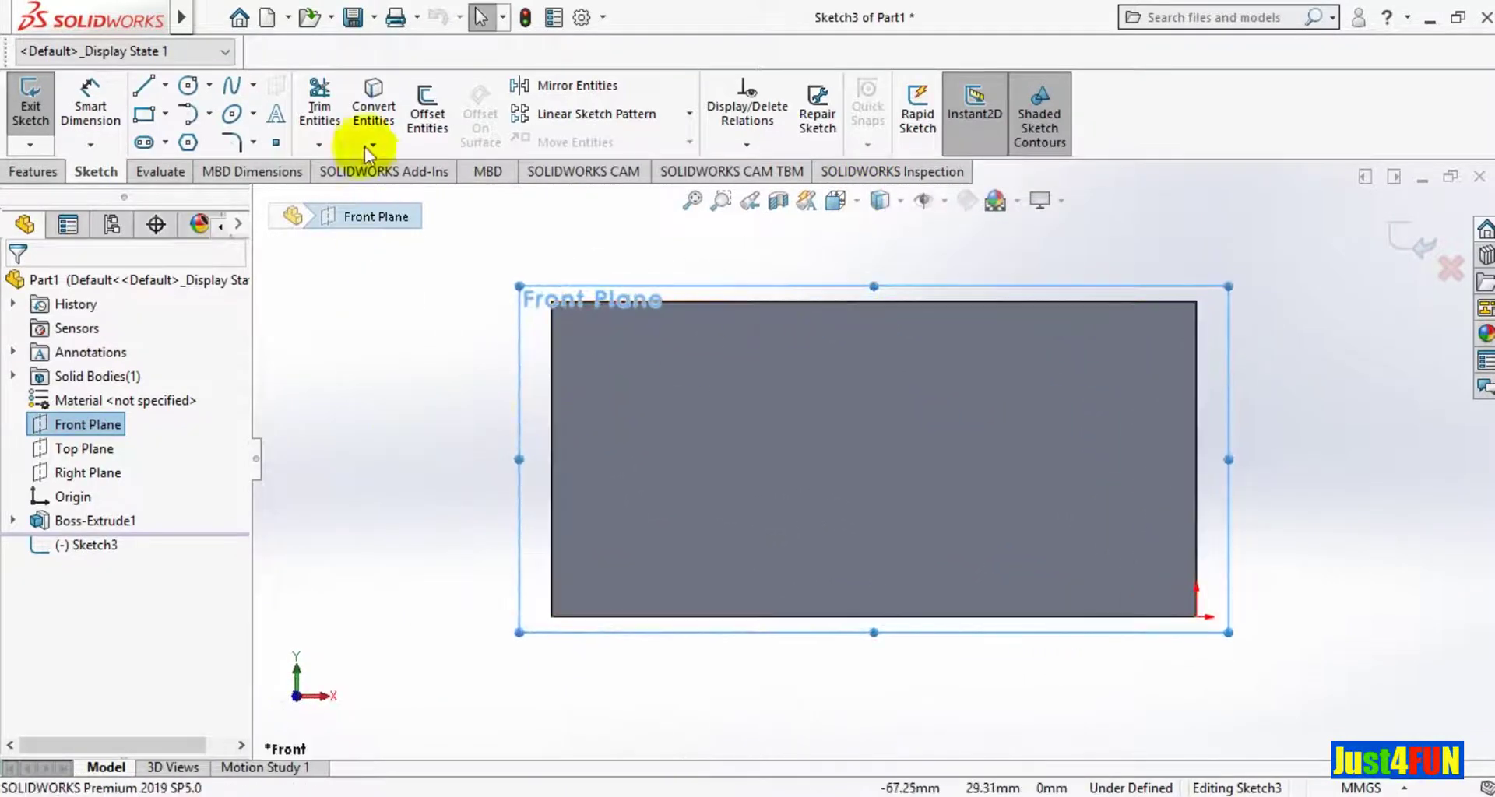
Draw corner rectangles at the face's bottom-left and bottom-right corners.
{"action": "left_click", "coordinate": [144, 115]}
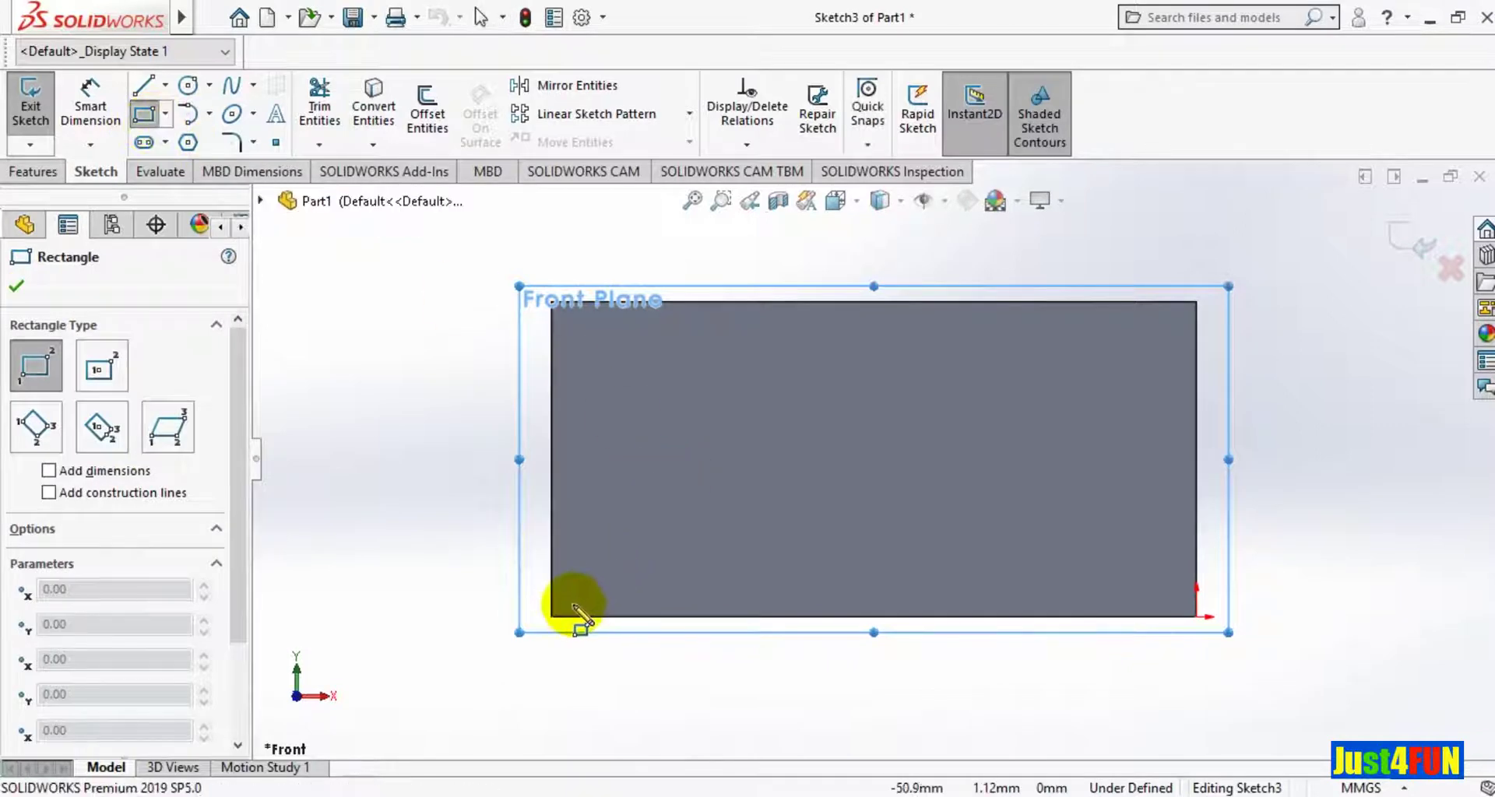
{"action": "left_click", "coordinate": [549, 617]}
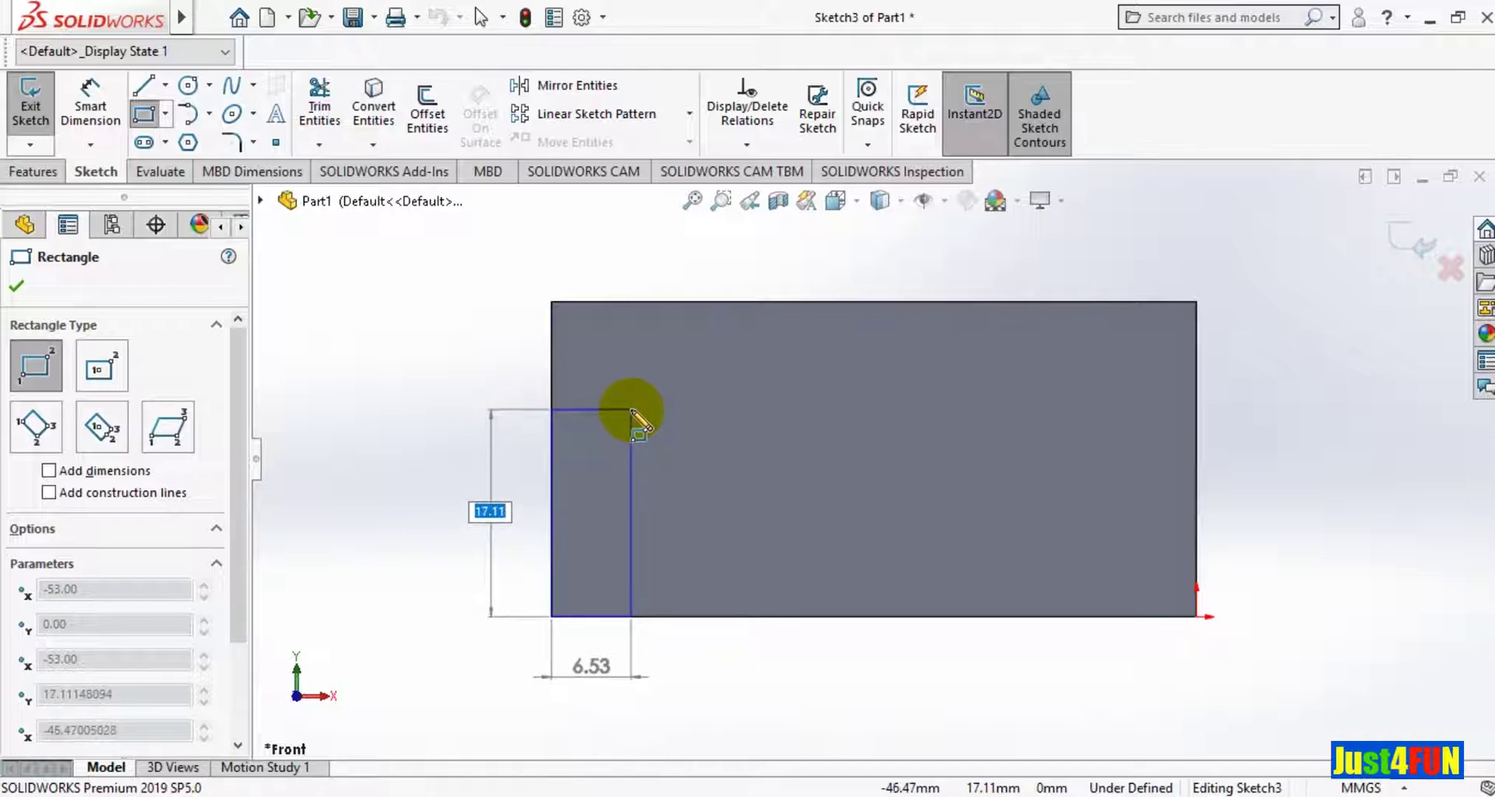
{"action": "left_click", "coordinate": [631, 413]}
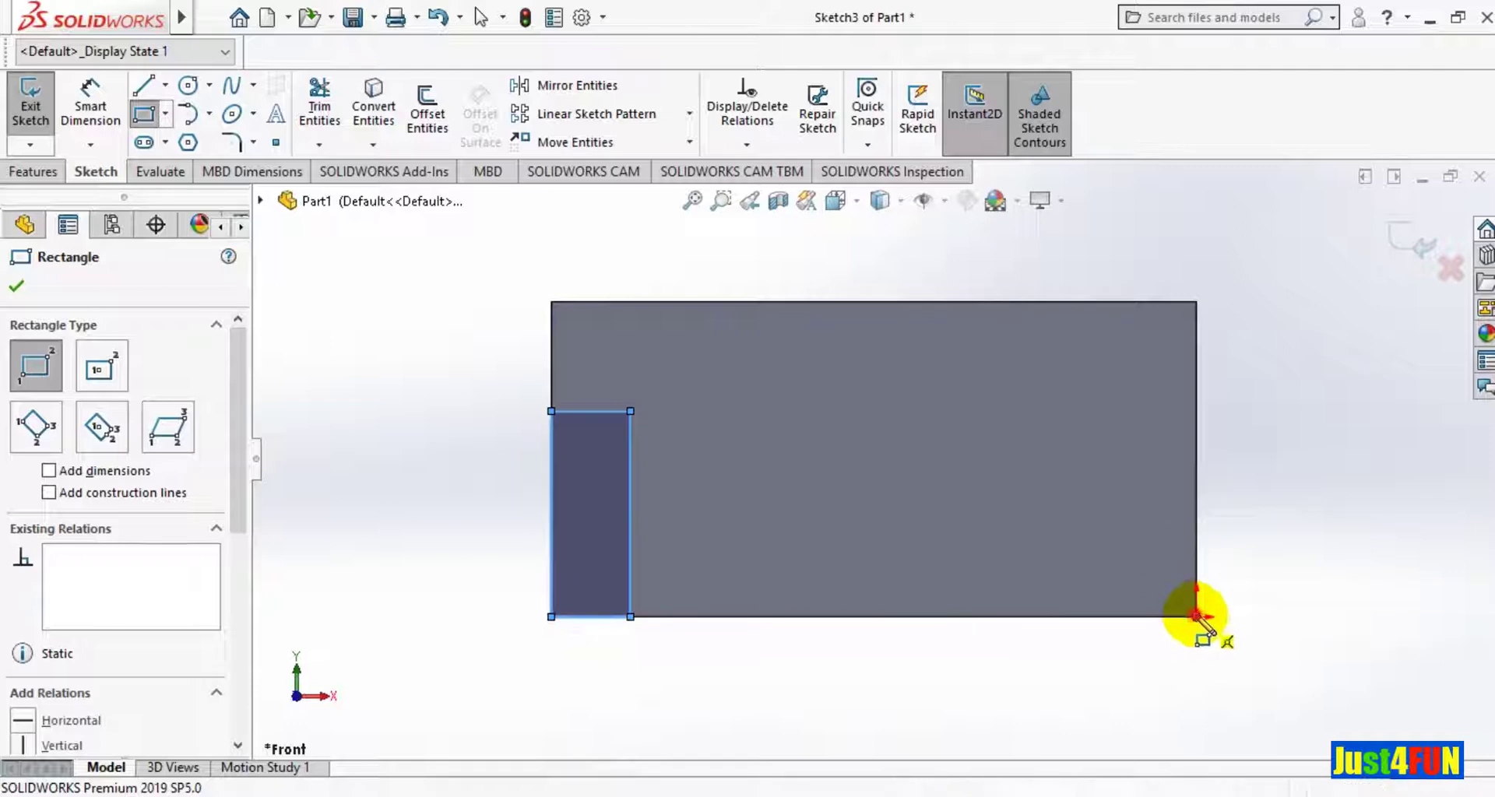
{"action": "left_click", "coordinate": [1195, 615]}
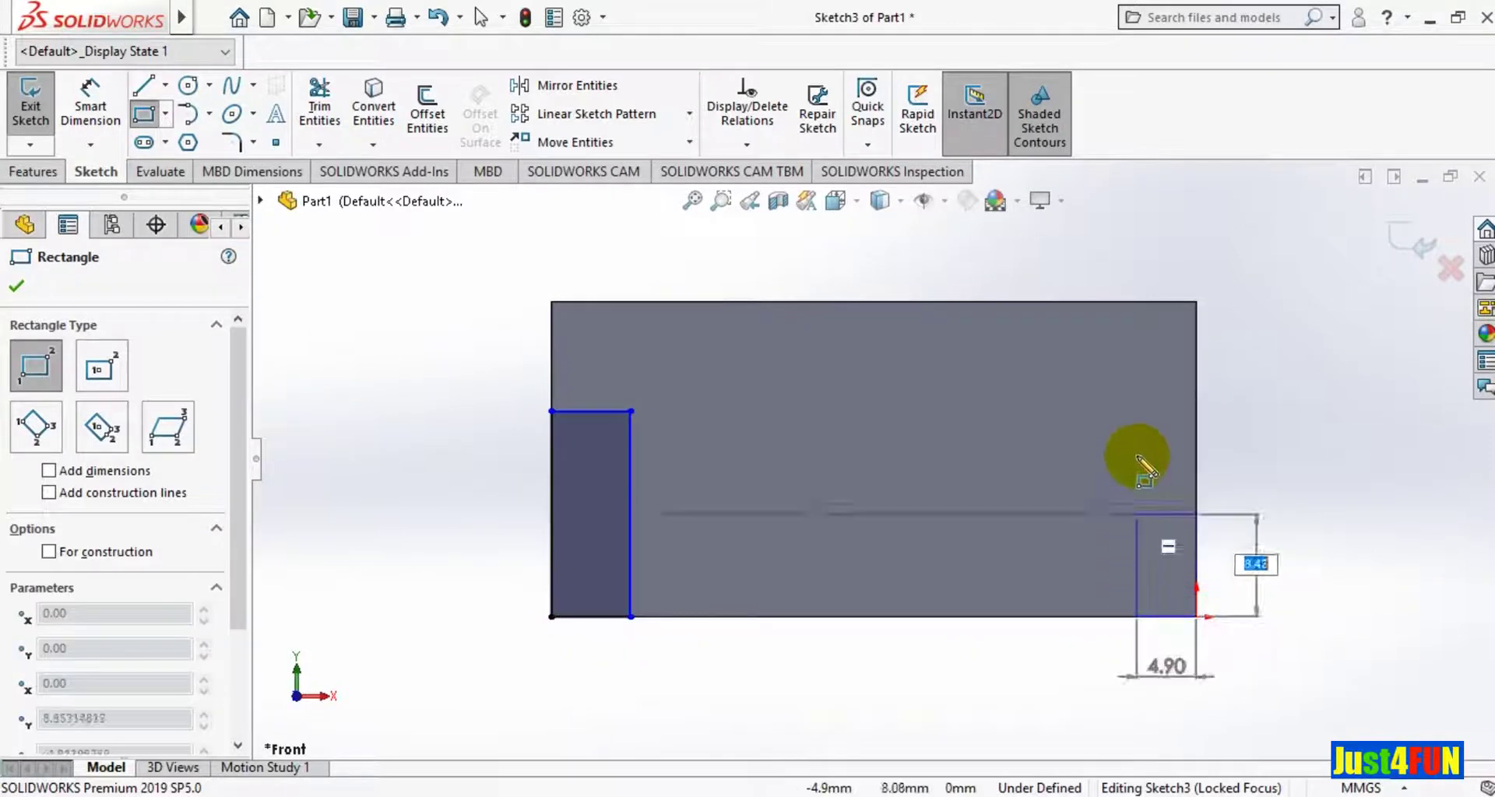
{"action": "left_click", "coordinate": [1106, 413]}
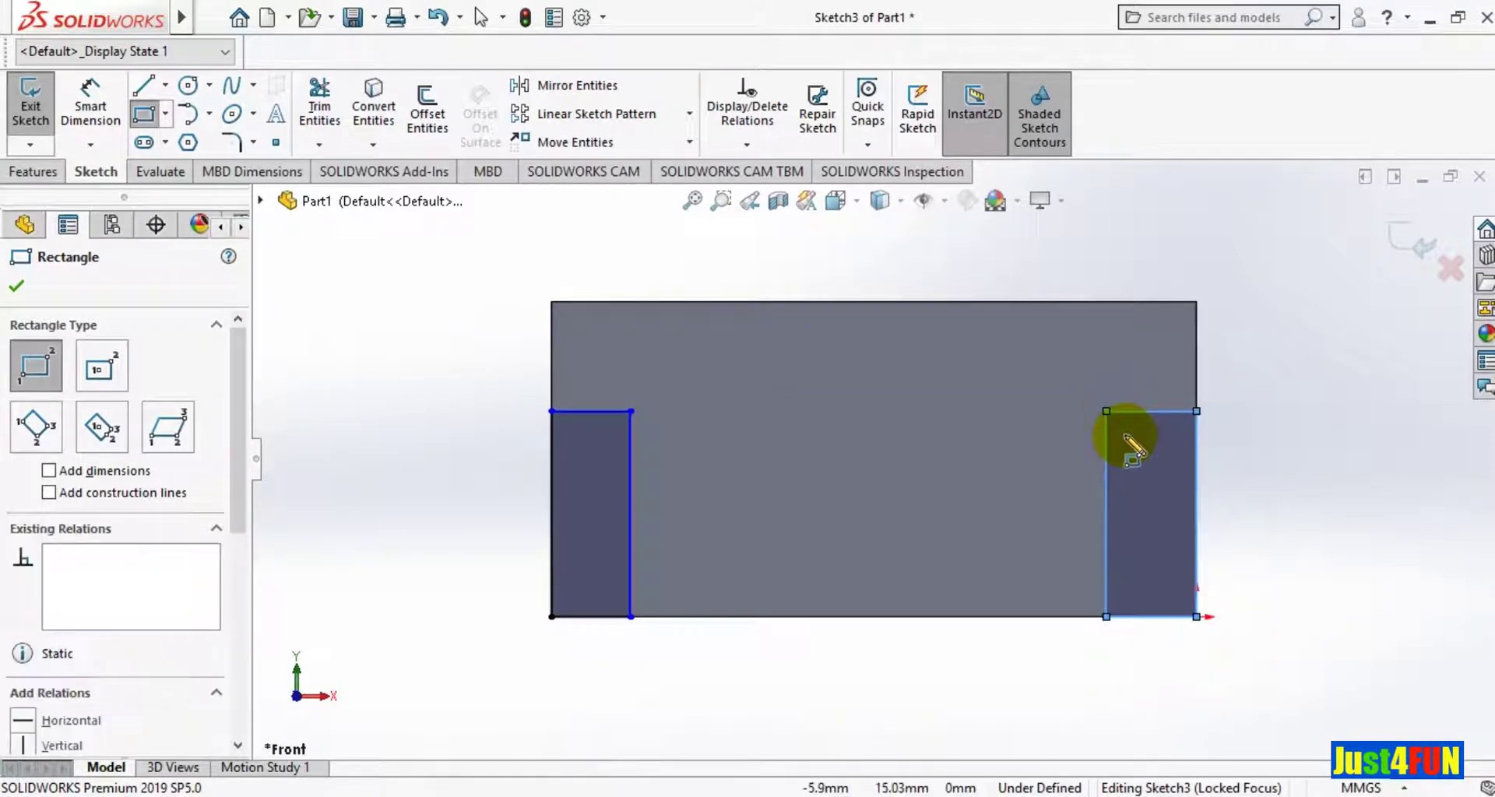
{"action": "key", "text": "Escape"}
Dimension the left rectangle at 16.70 mm tall and 7.00 mm wide.
{"action": "left_click", "coordinate": [88, 113]}
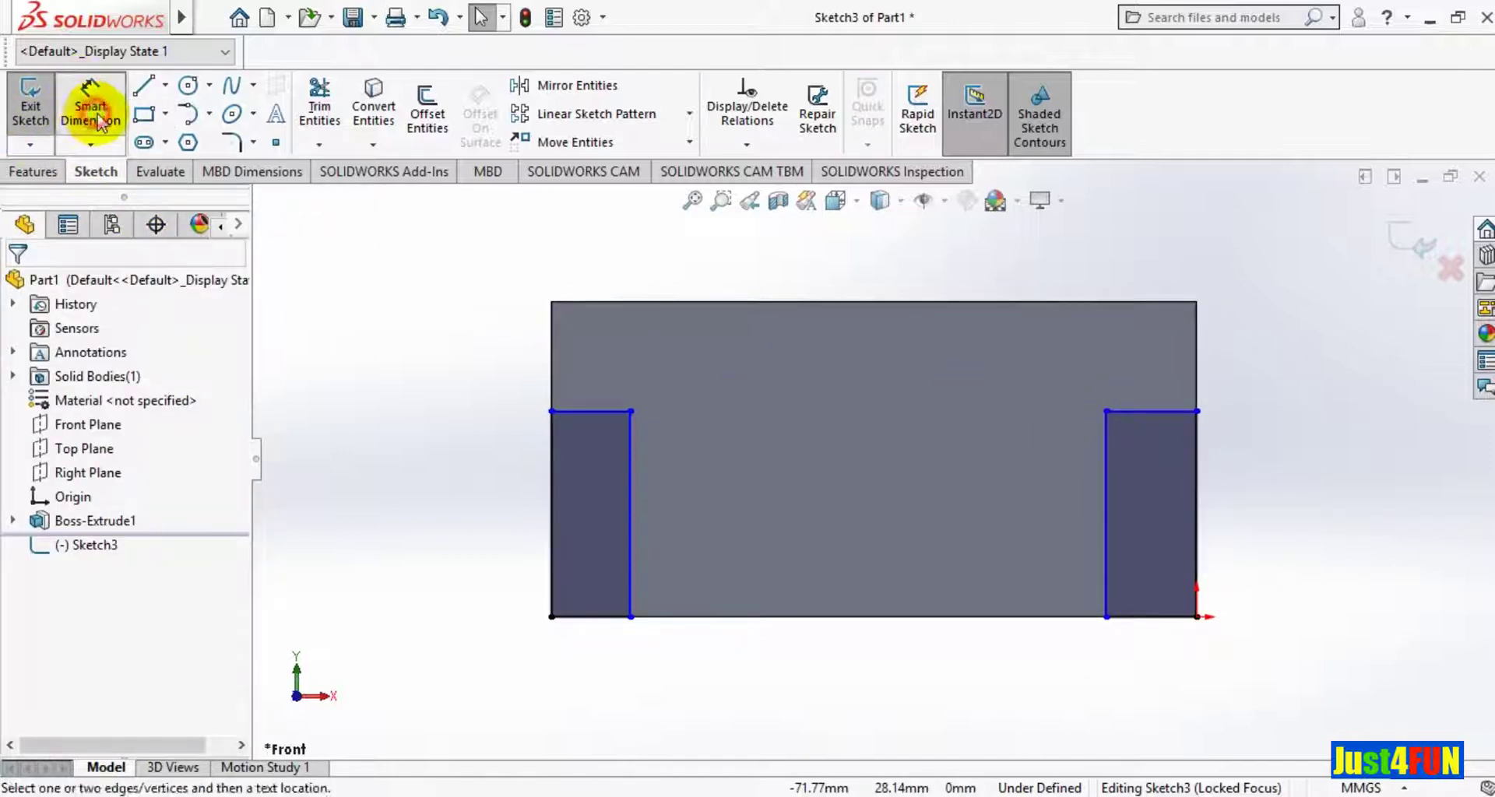
{"action": "left_click", "coordinate": [629, 558]}
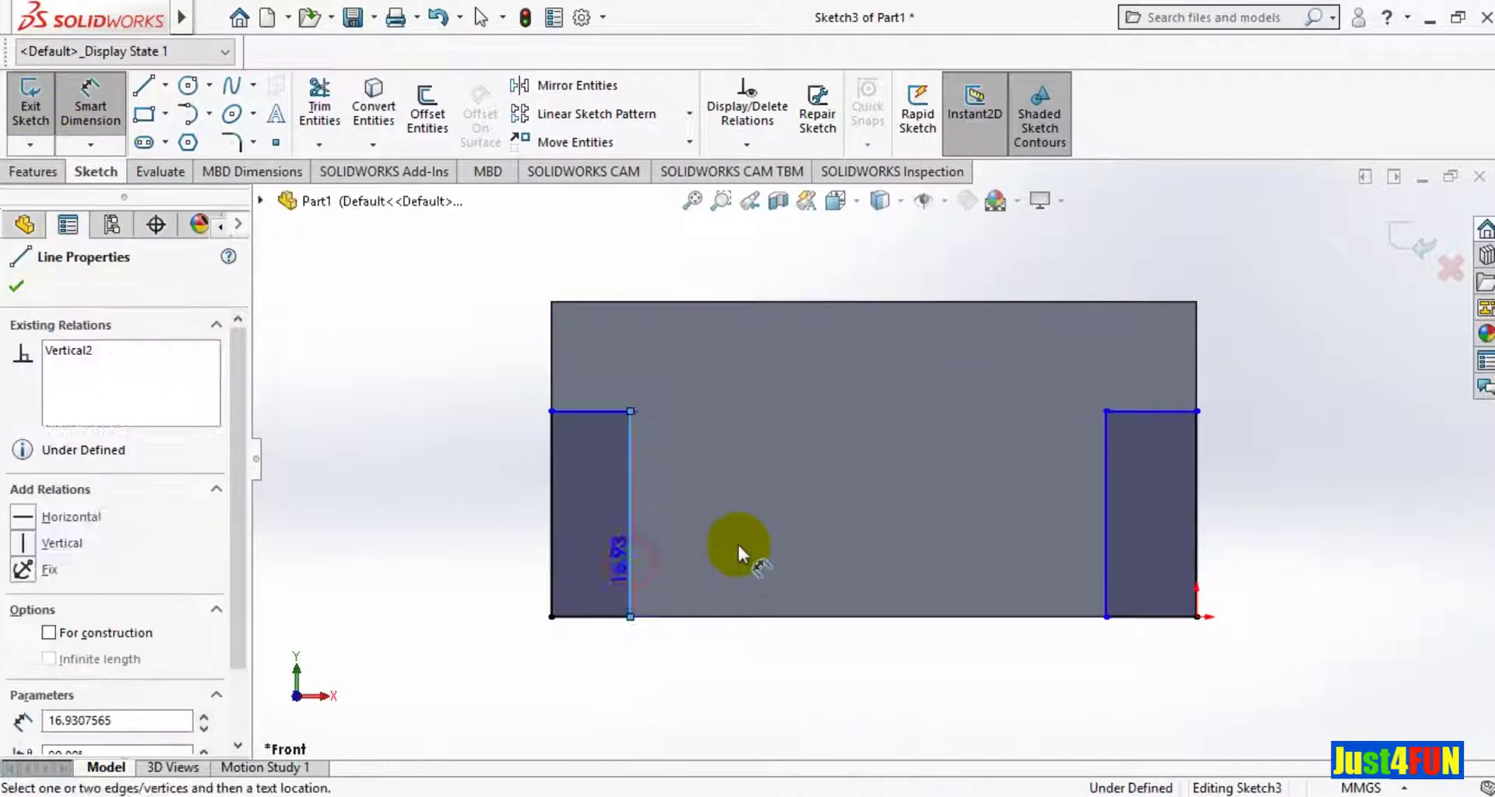
{"action": "left_click", "coordinate": [787, 543]}
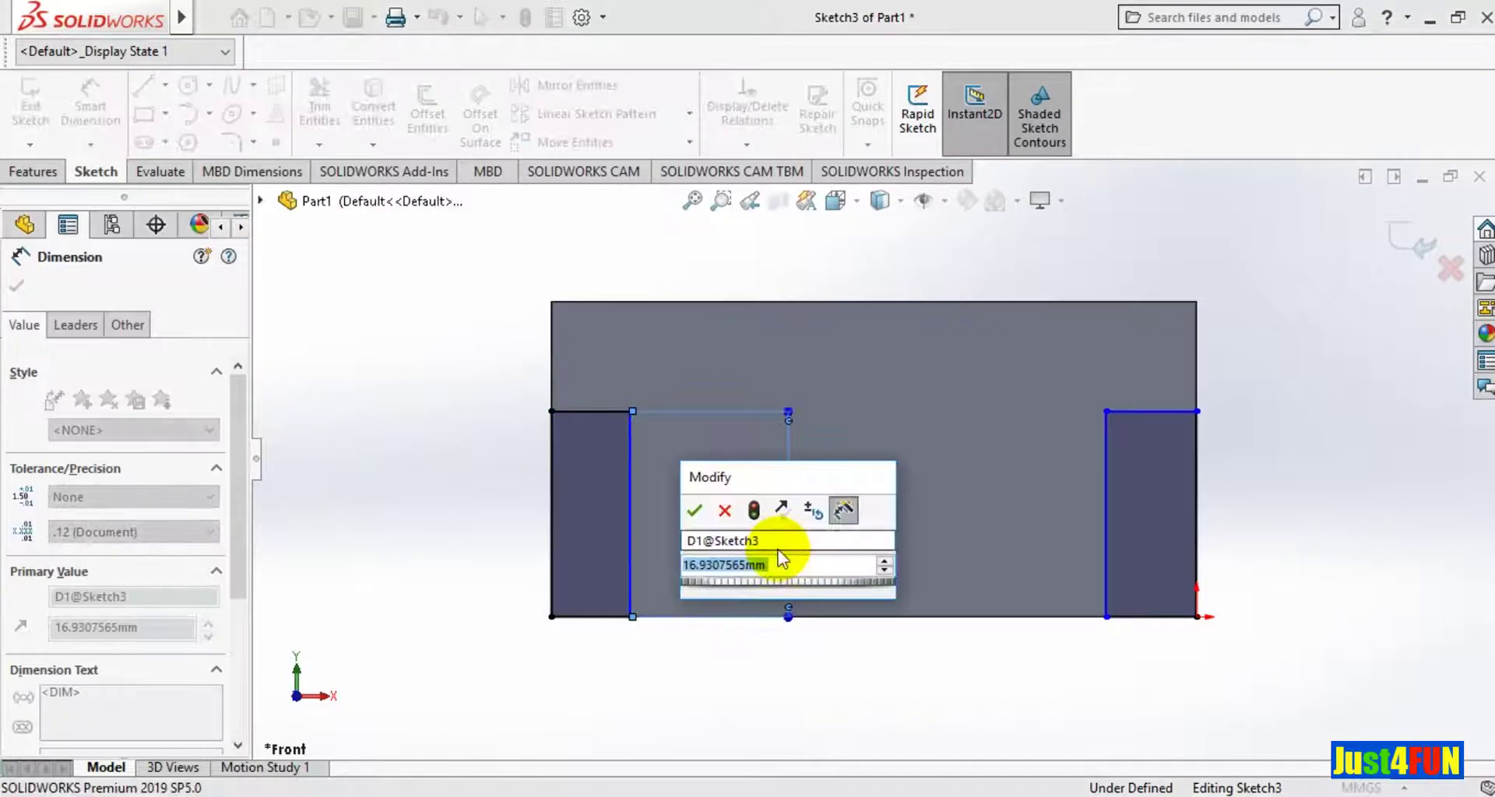
{"action": "type", "text": "1"}
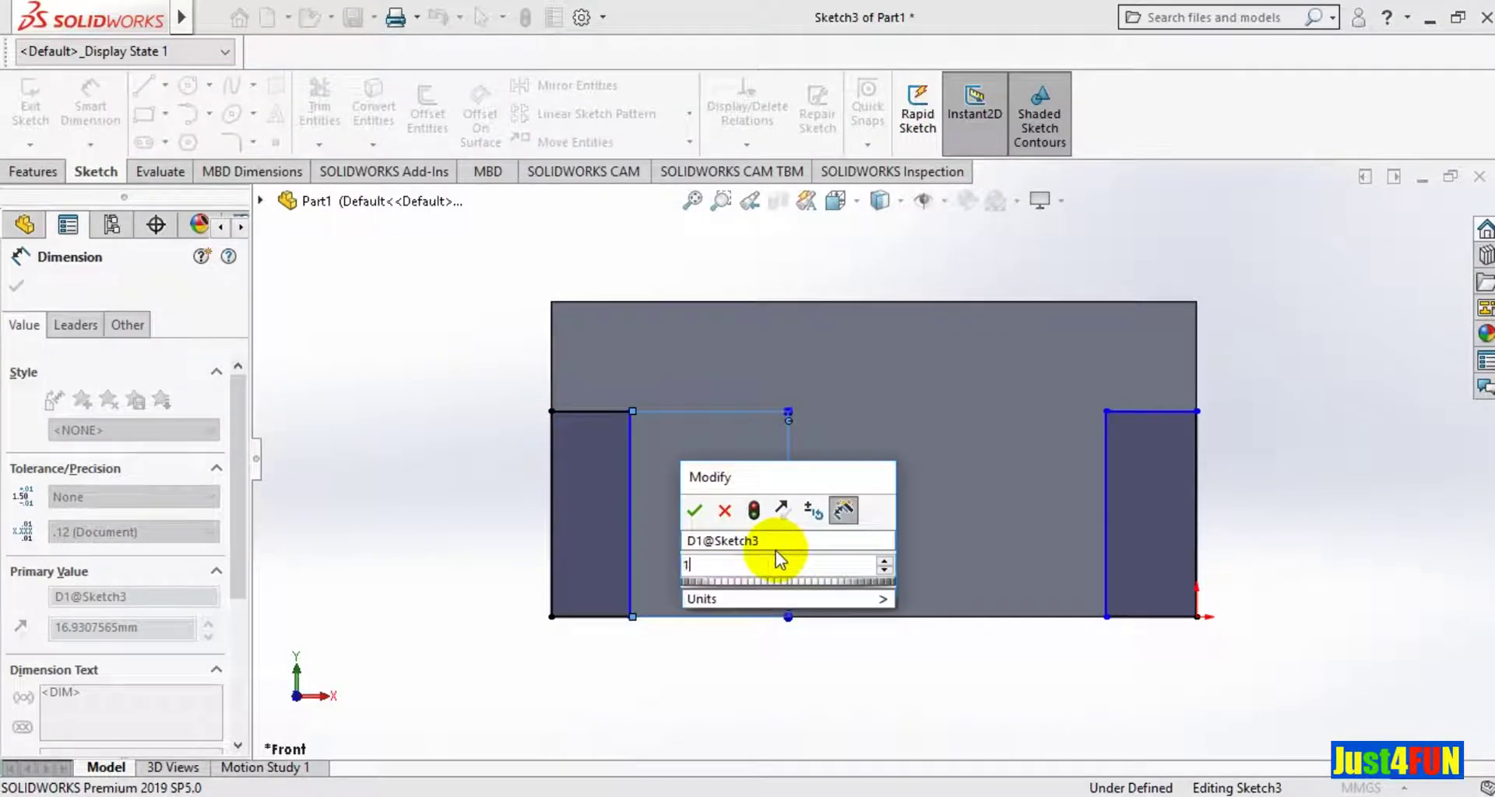
{"action": "type", "text": "6"}
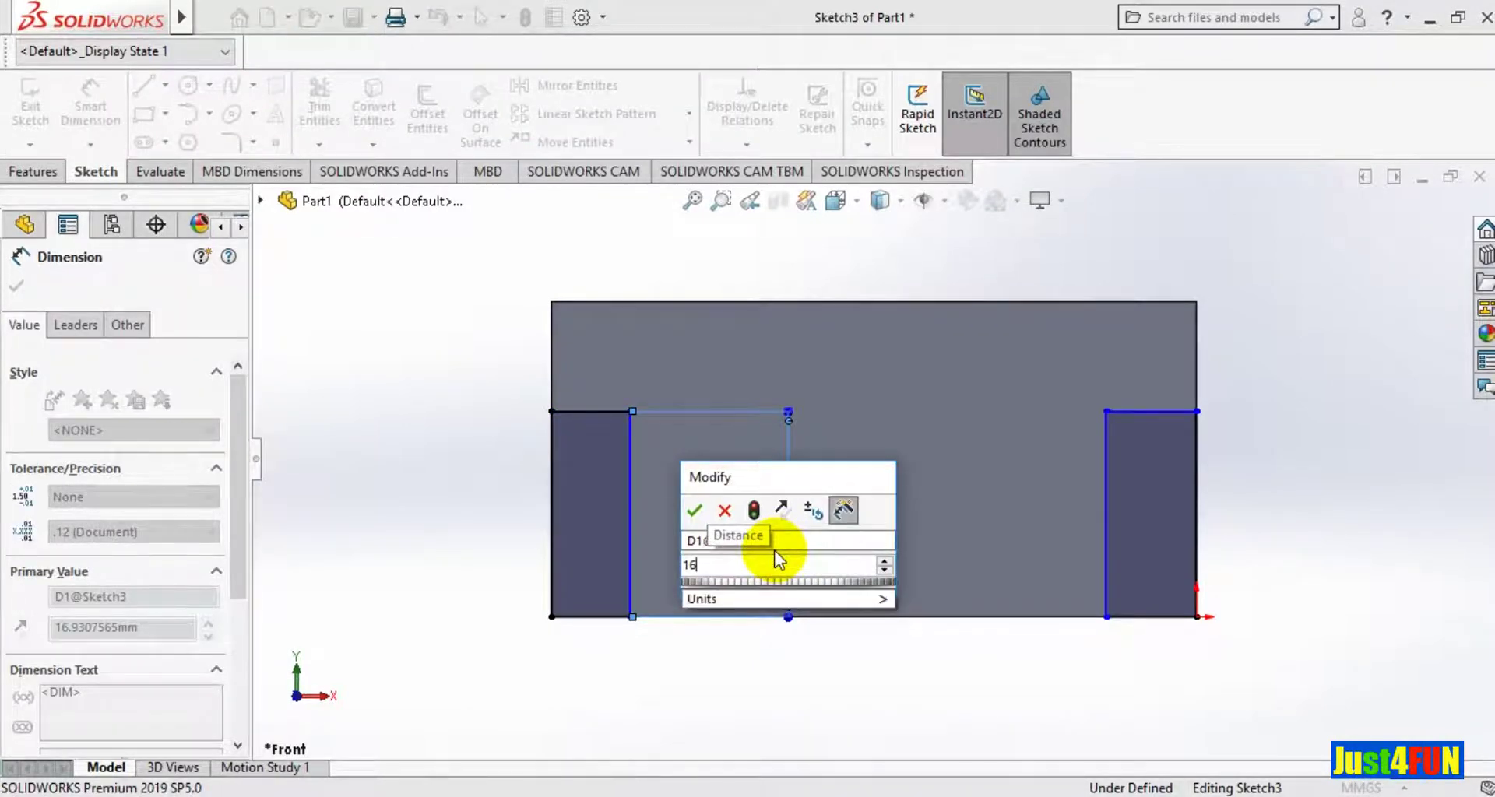
{"action": "type", "text": "."}
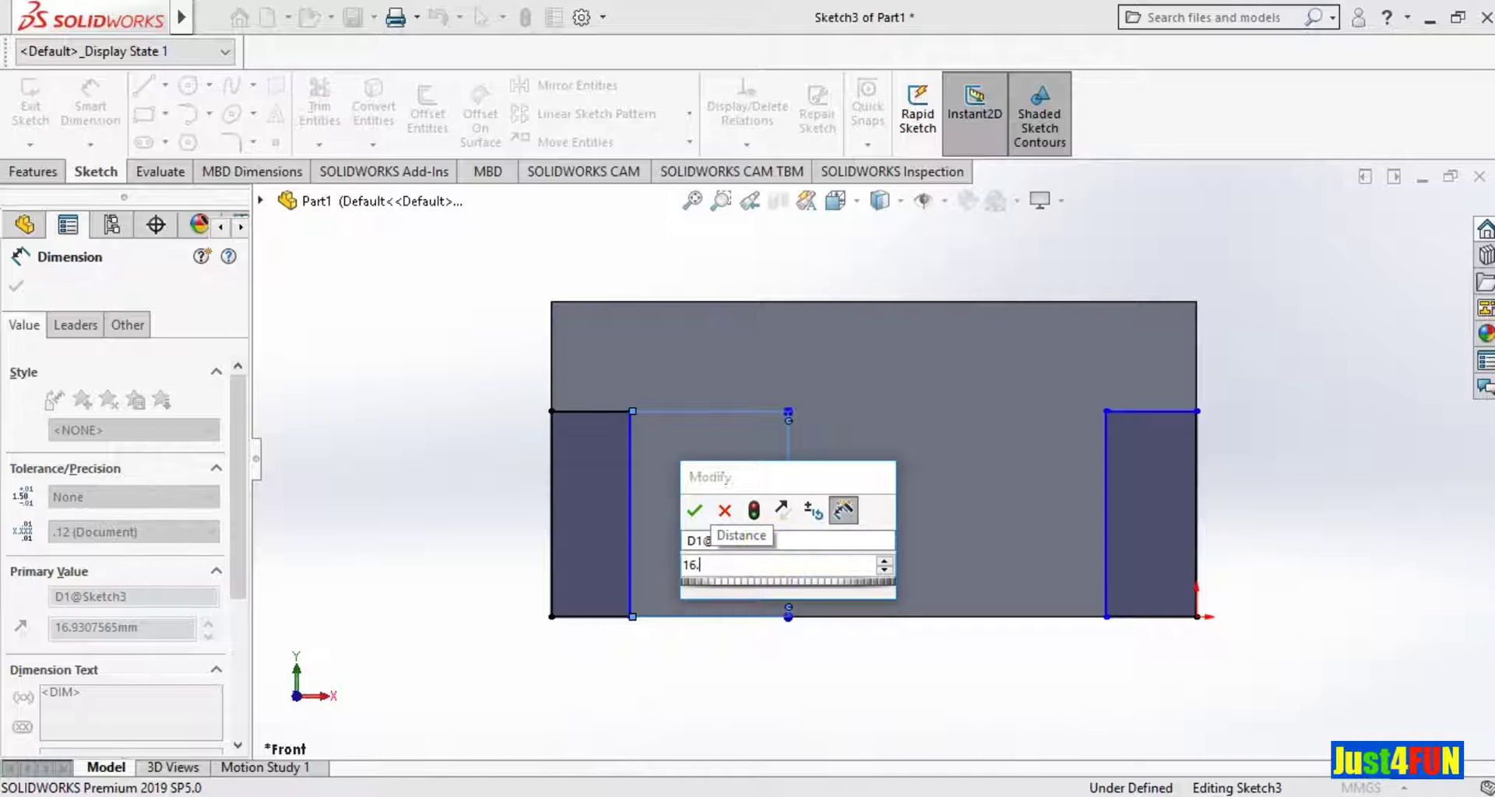
{"action": "type", "text": "7"}
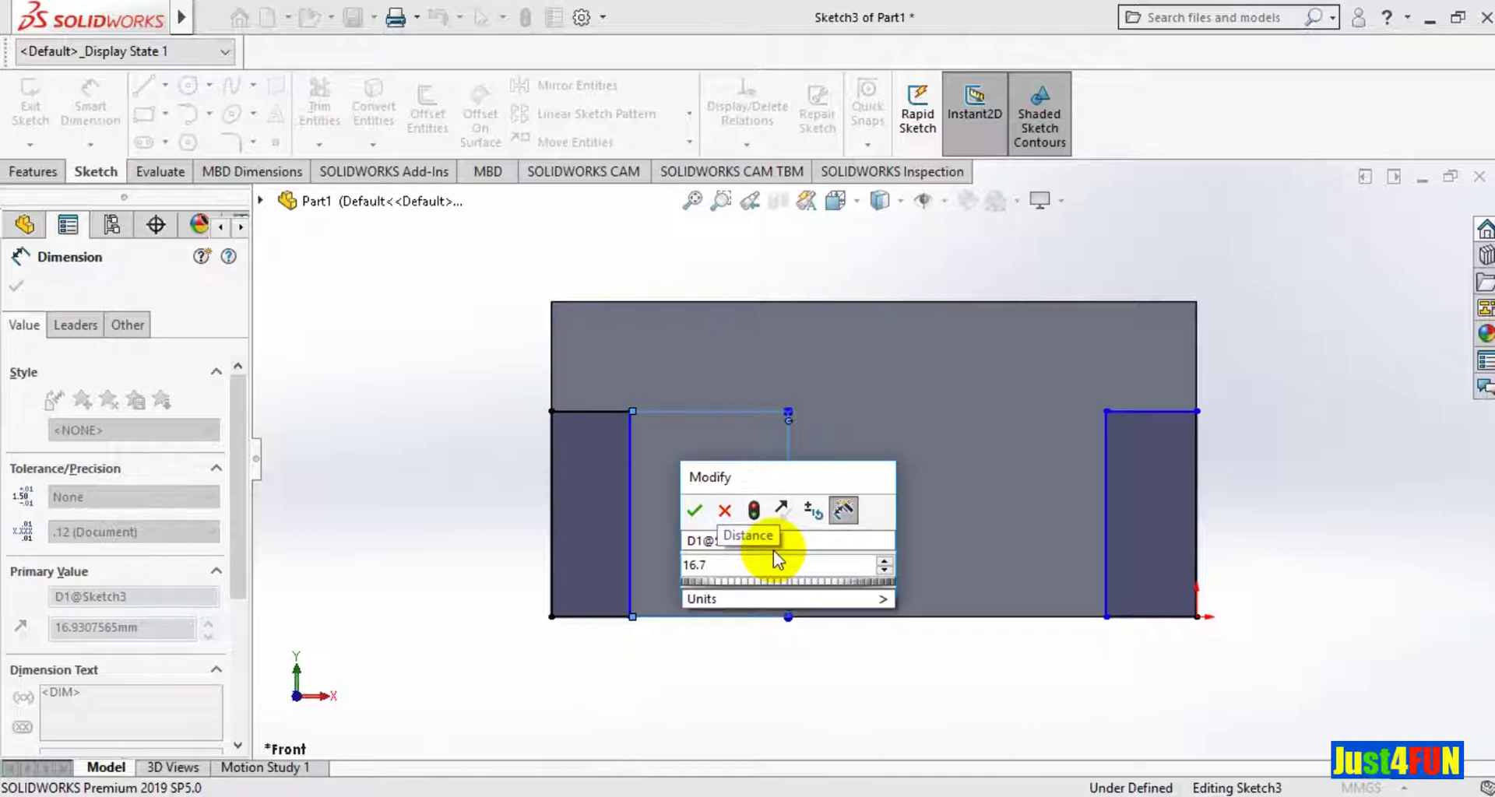
{"action": "key", "text": "Return"}
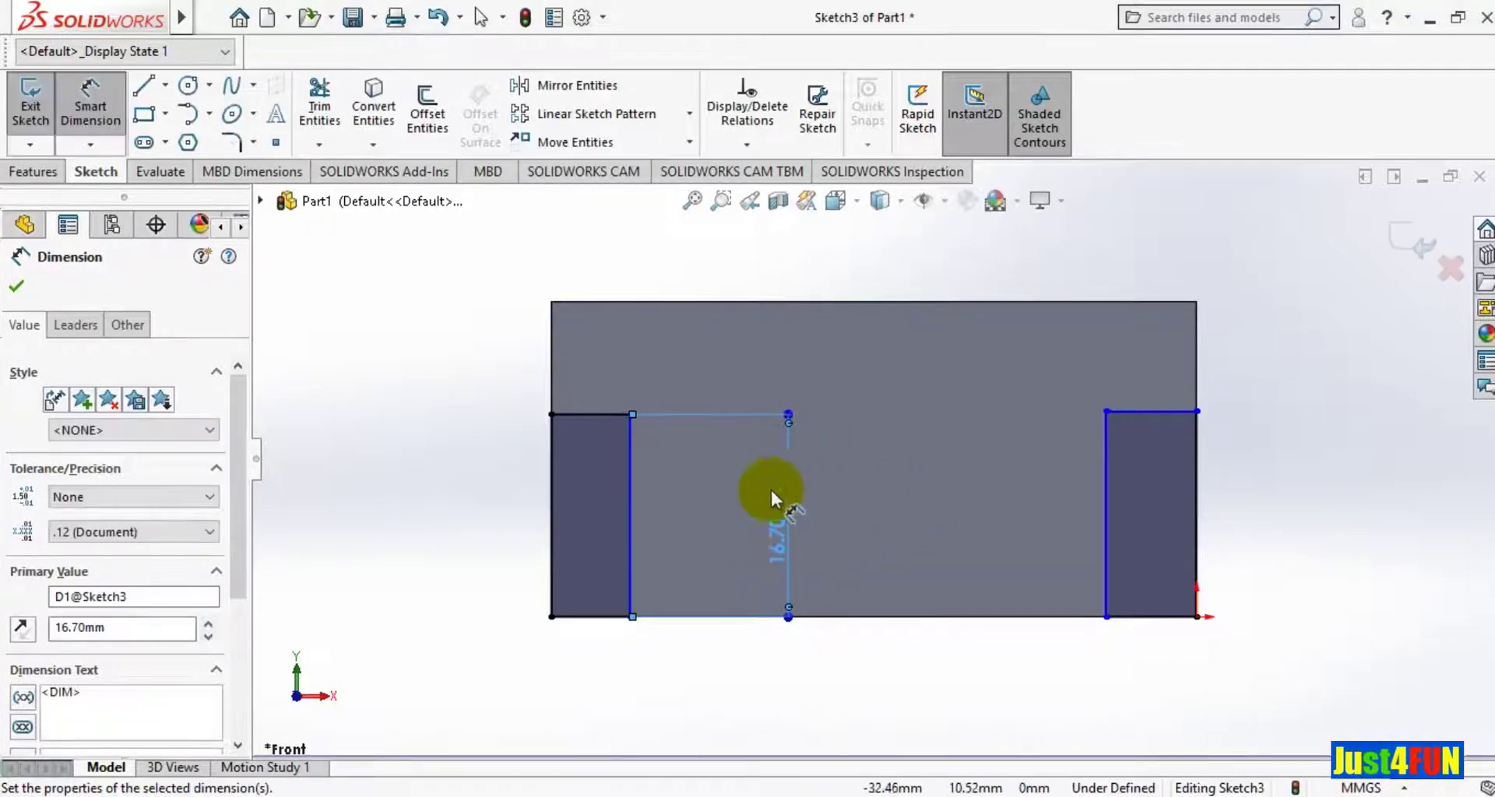
{"action": "left_click", "coordinate": [590, 623]}
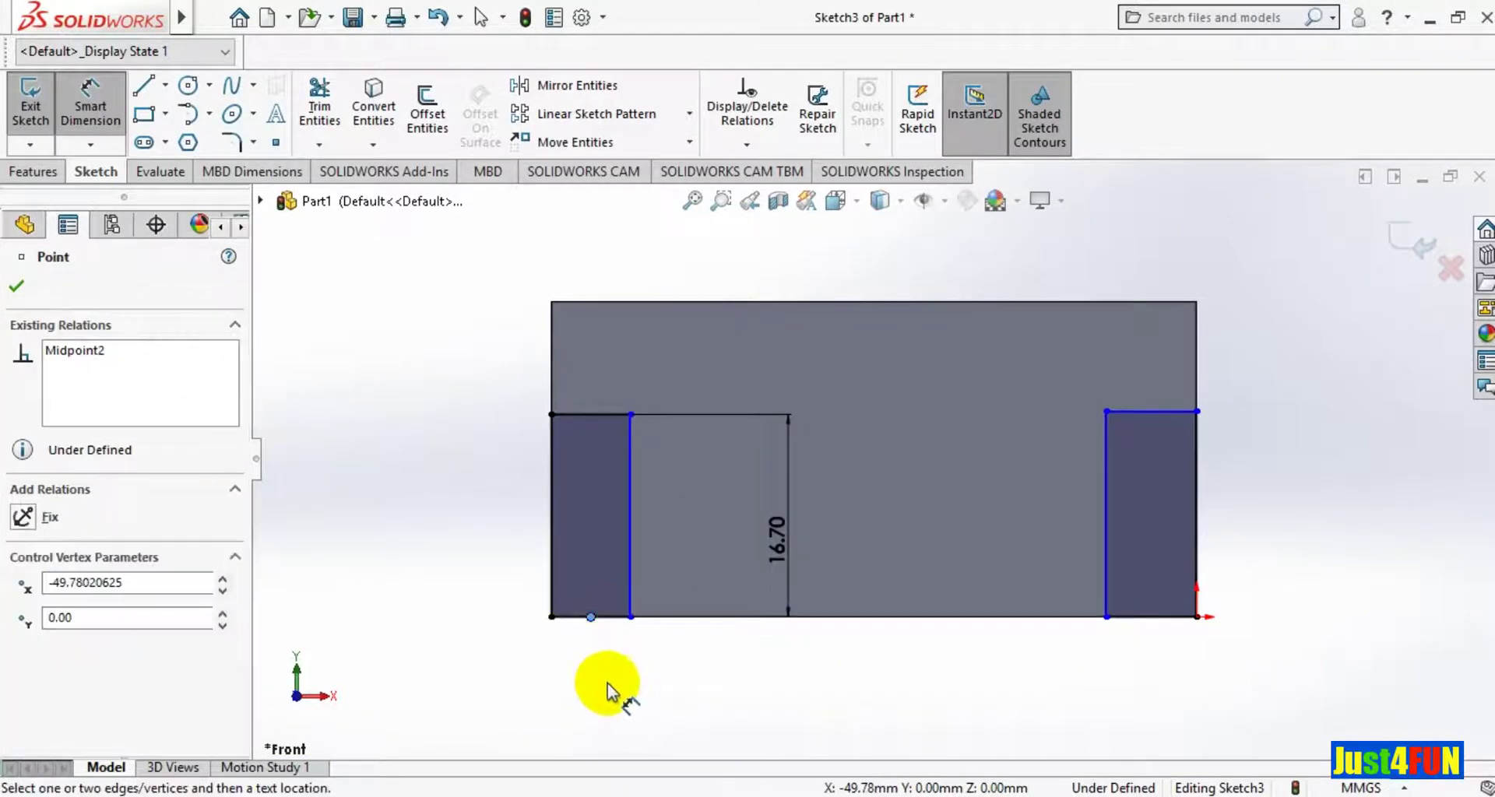
{"action": "left_click", "coordinate": [607, 684]}
{"action": "left_click", "coordinate": [607, 617]}
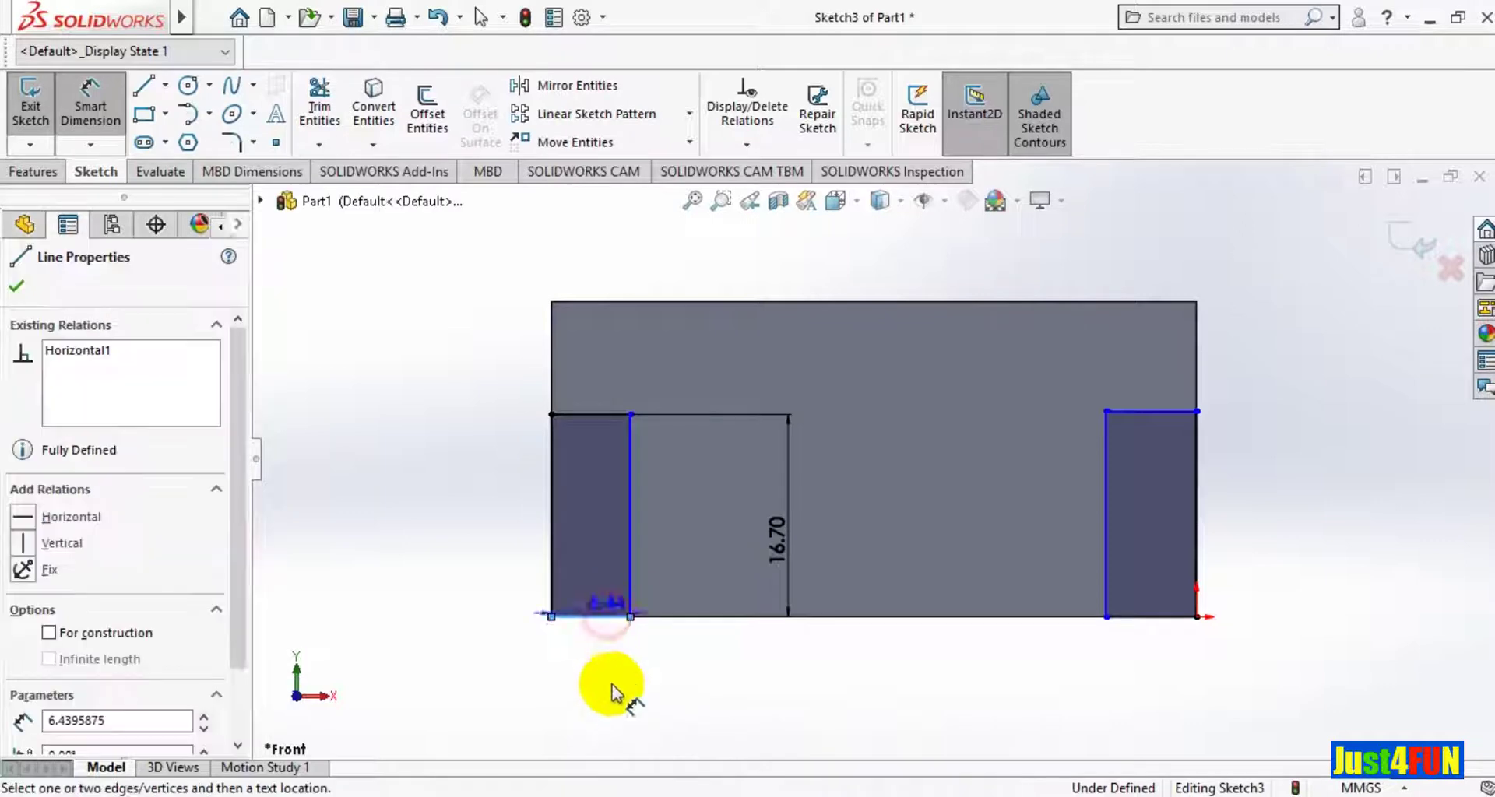
{"action": "left_click", "coordinate": [610, 695]}
{"action": "type", "text": "7"}
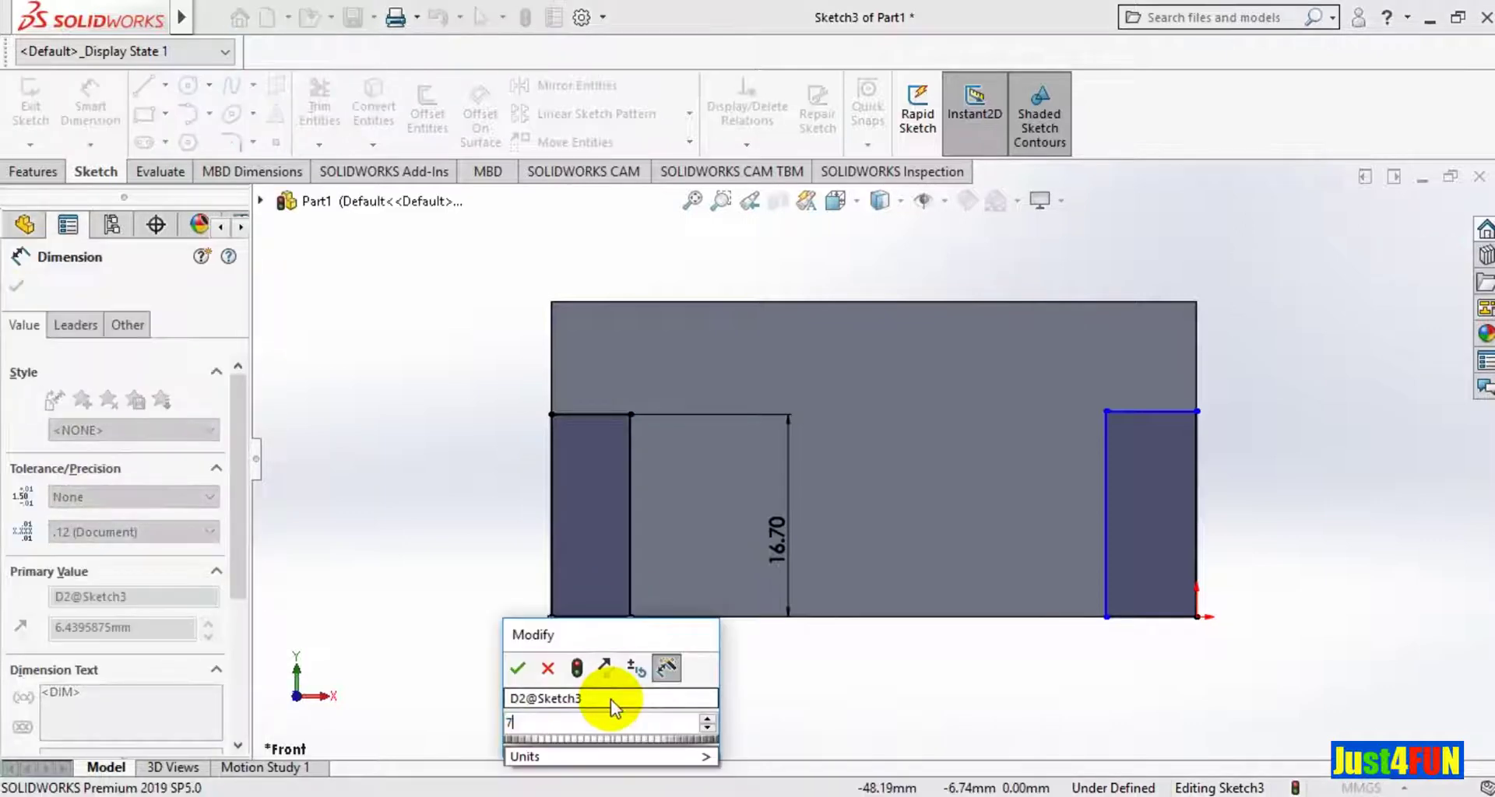
{"action": "key", "text": "Return"}
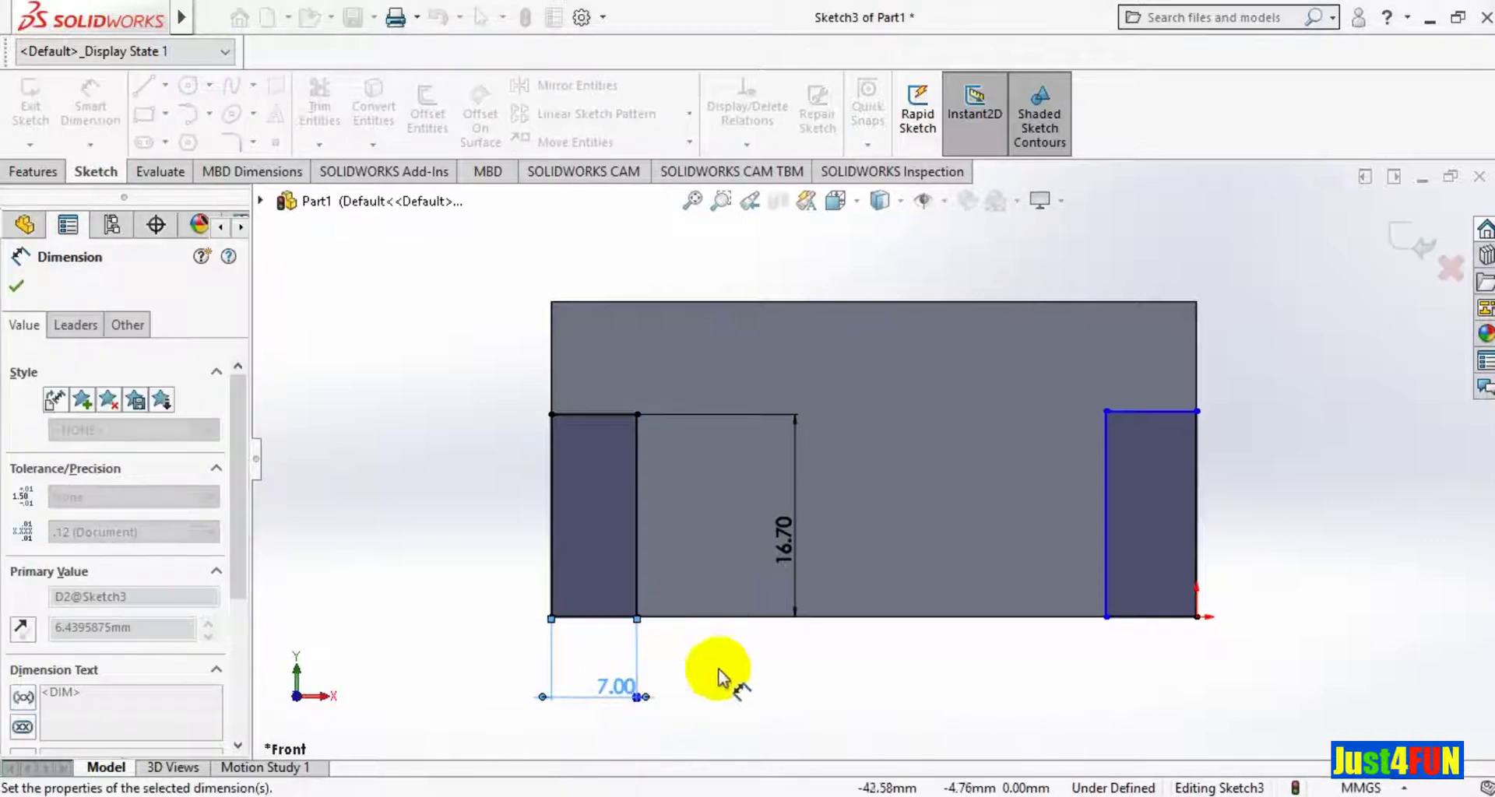
Dimension the right rectangle at 16.70 mm tall and 7.00 mm wide, fully defining Sketch3.
{"action": "left_click", "coordinate": [1104, 537]}
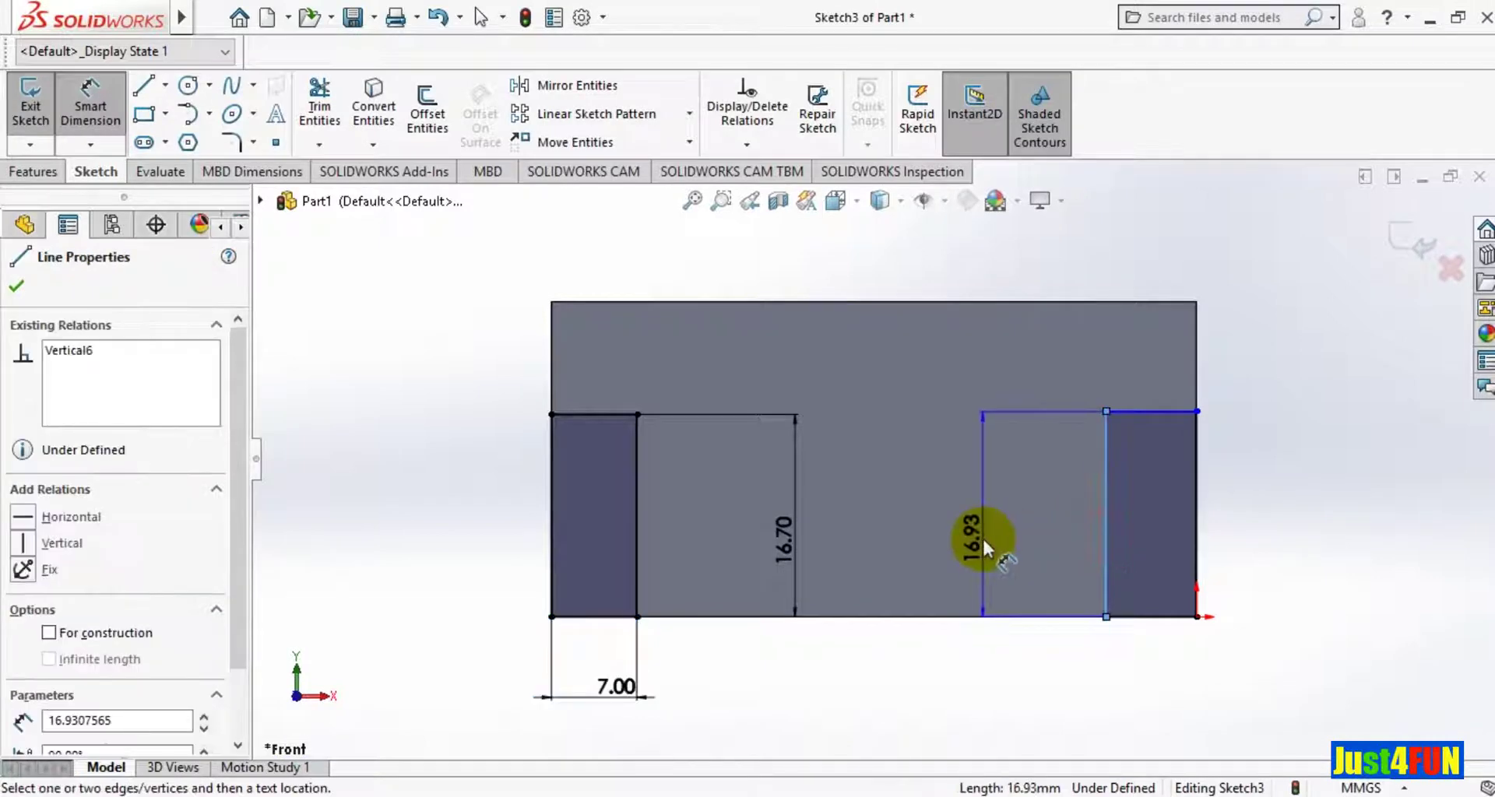
{"action": "left_click", "coordinate": [983, 536]}
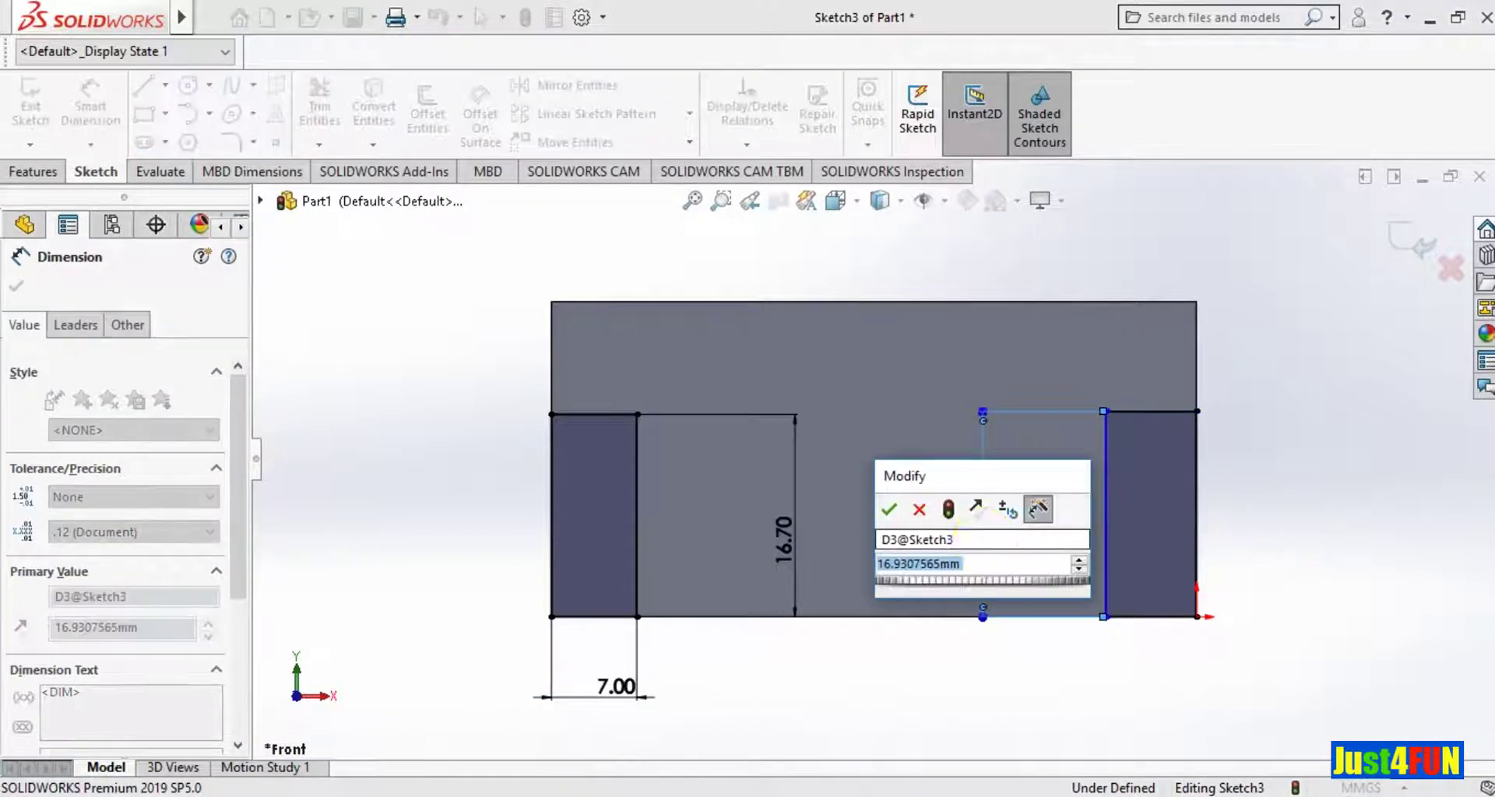
{"action": "type", "text": "16"}
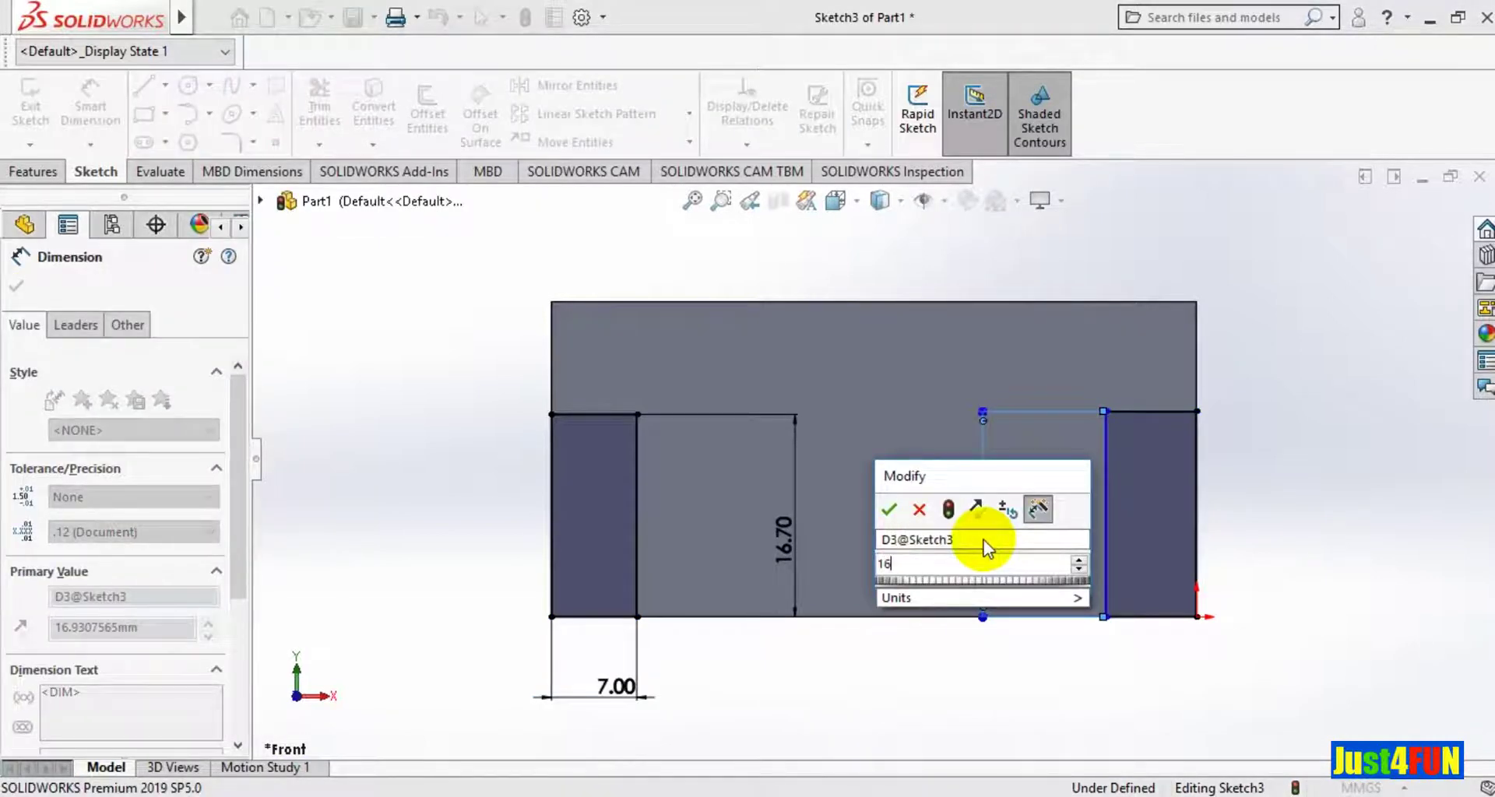
{"action": "type", "text": "."}
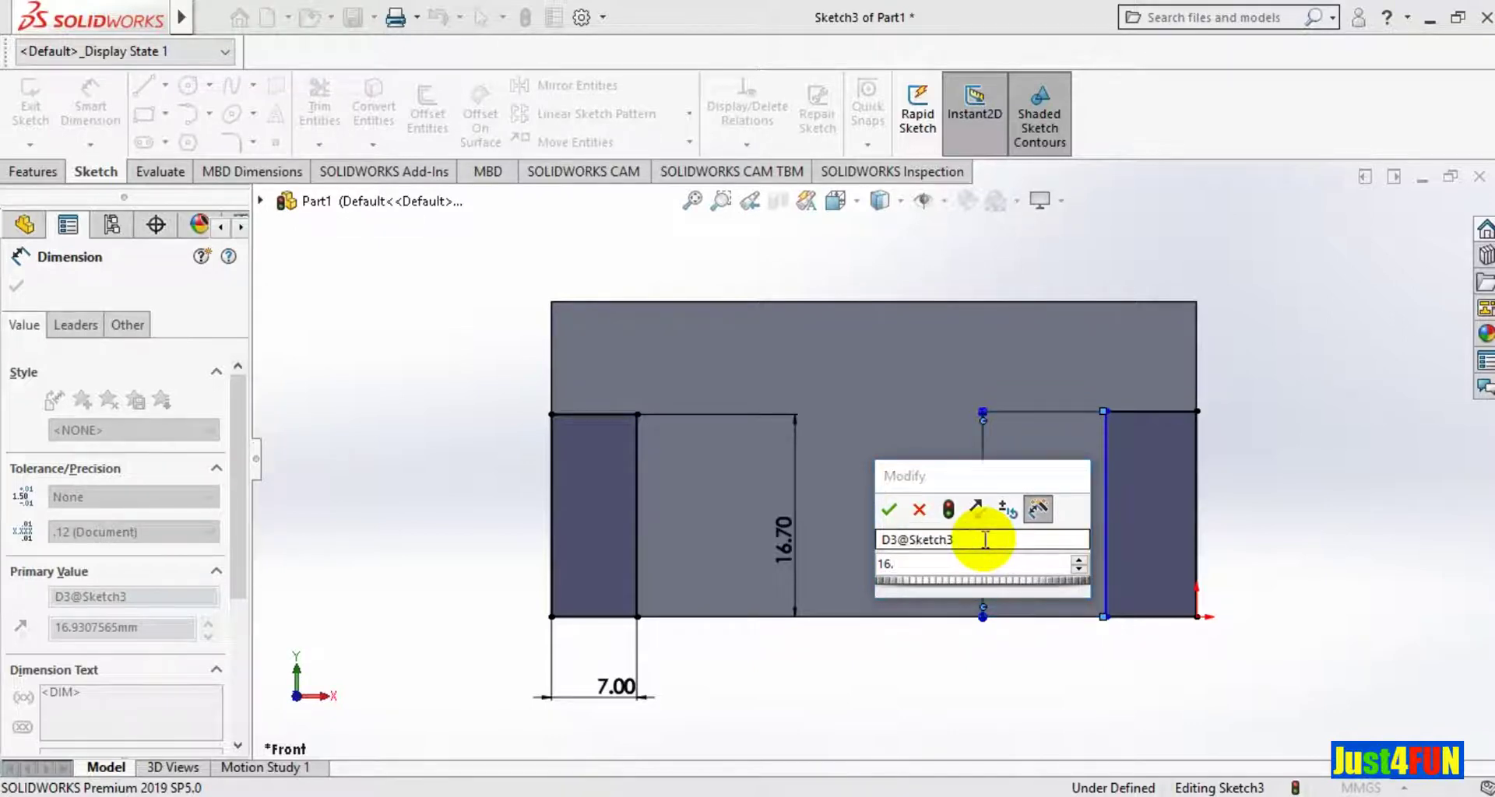
{"action": "key", "text": "super+p"}
{"action": "left_click", "coordinate": [926, 568]}
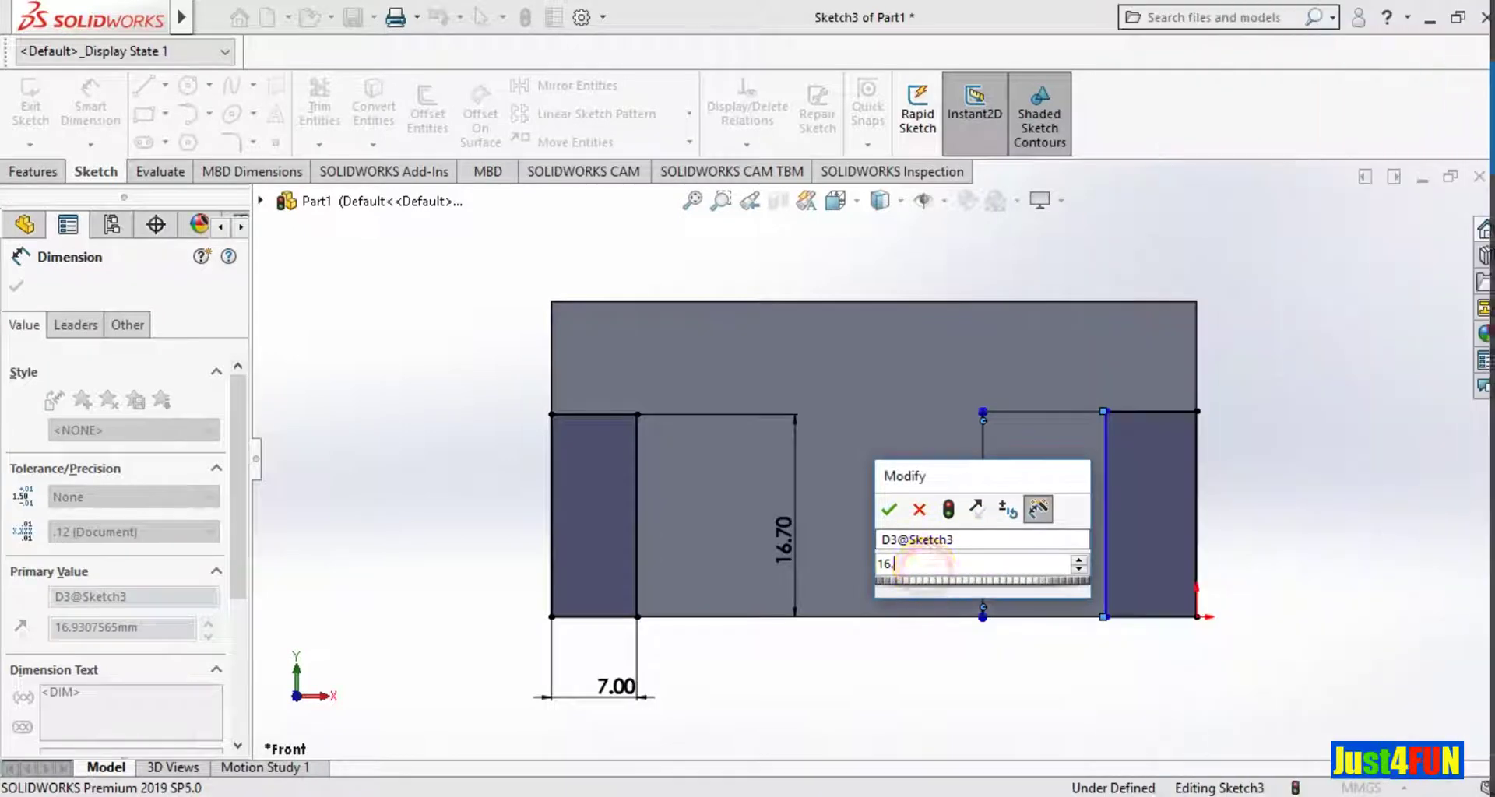
{"action": "type", "text": "7"}
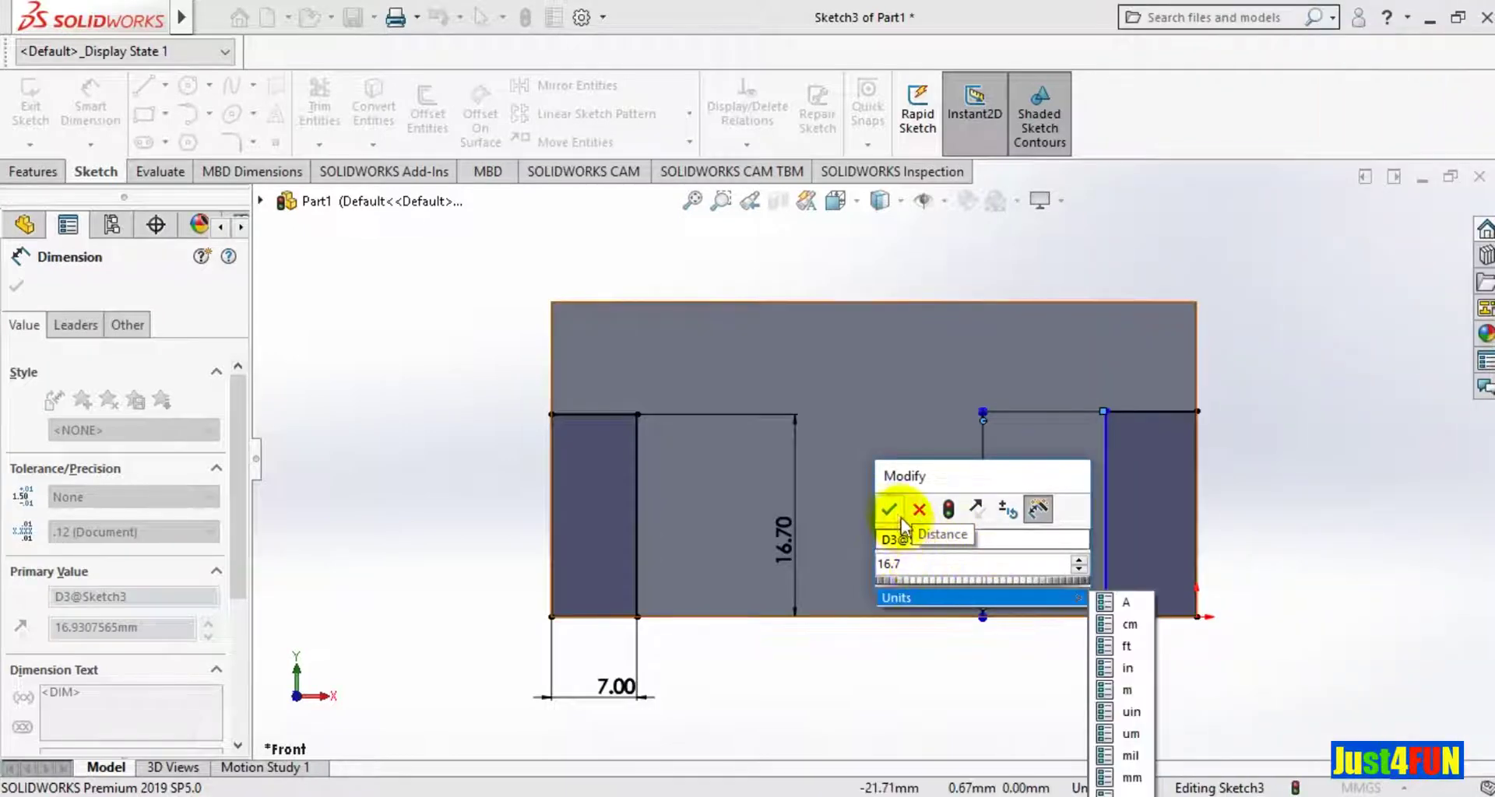
{"action": "left_click", "coordinate": [900, 517]}
{"action": "left_click", "coordinate": [895, 514]}
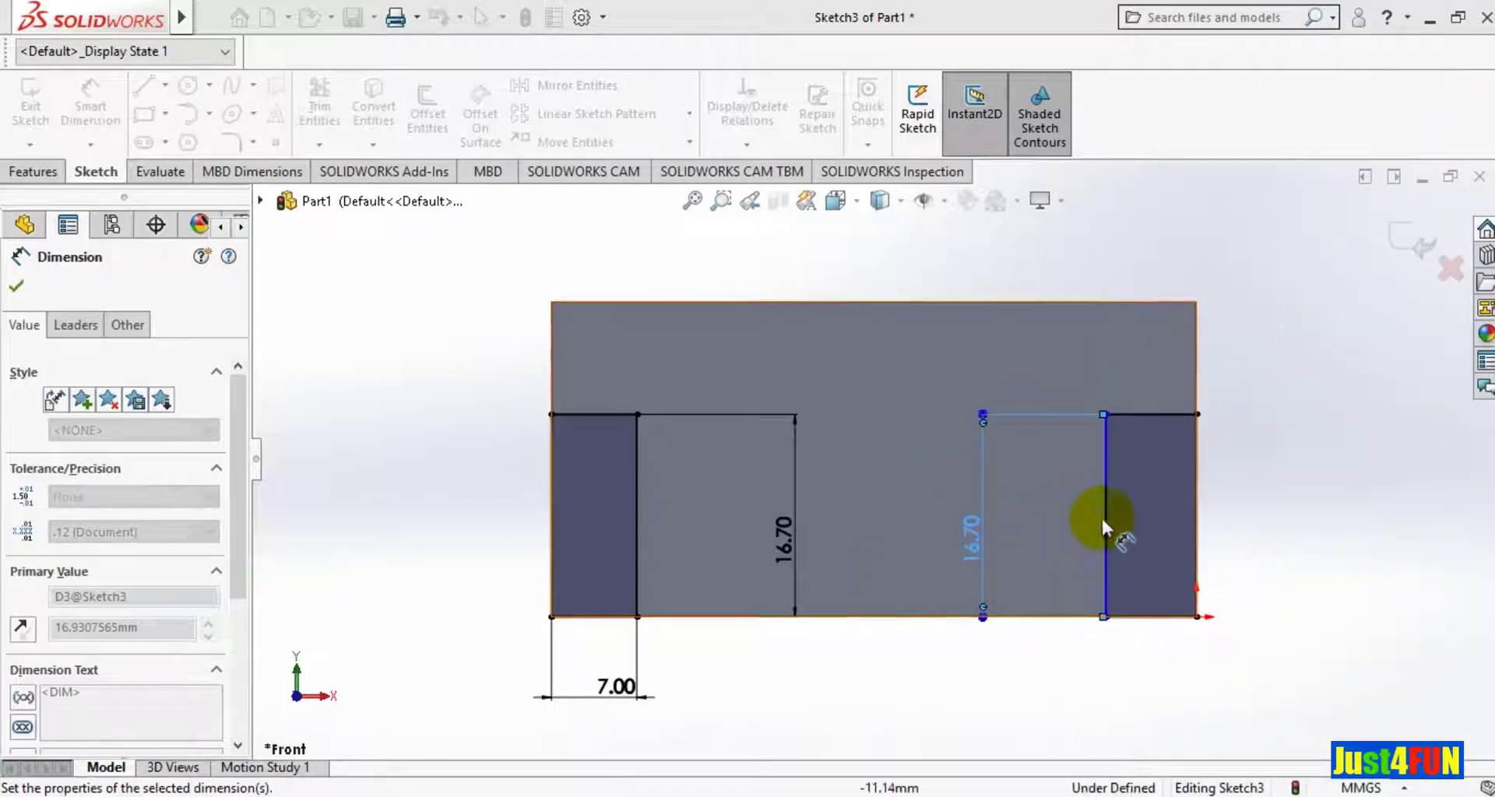
{"action": "left_click", "coordinate": [1131, 625]}
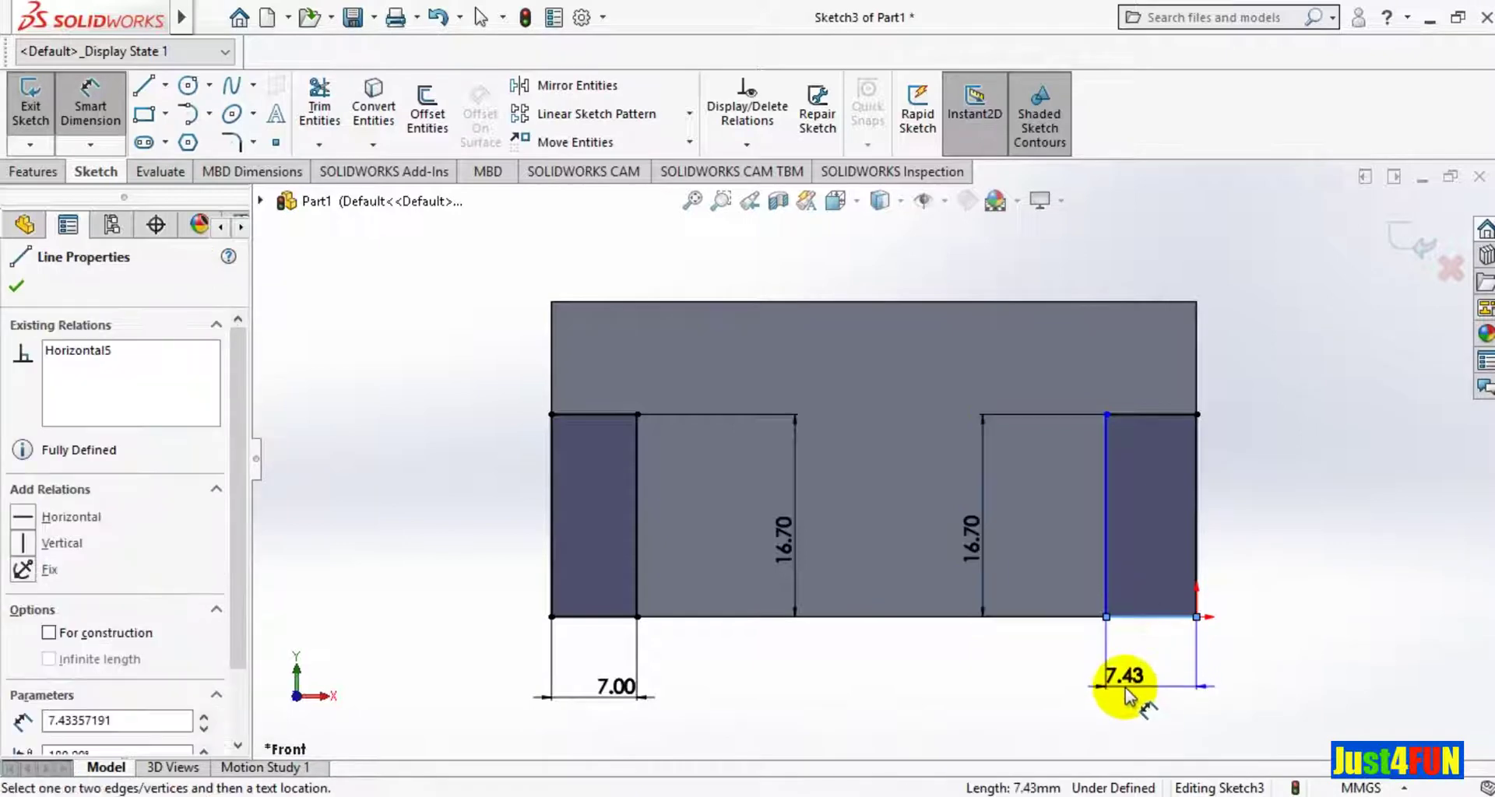
{"action": "left_click", "coordinate": [1125, 685]}
{"action": "type", "text": "7"}
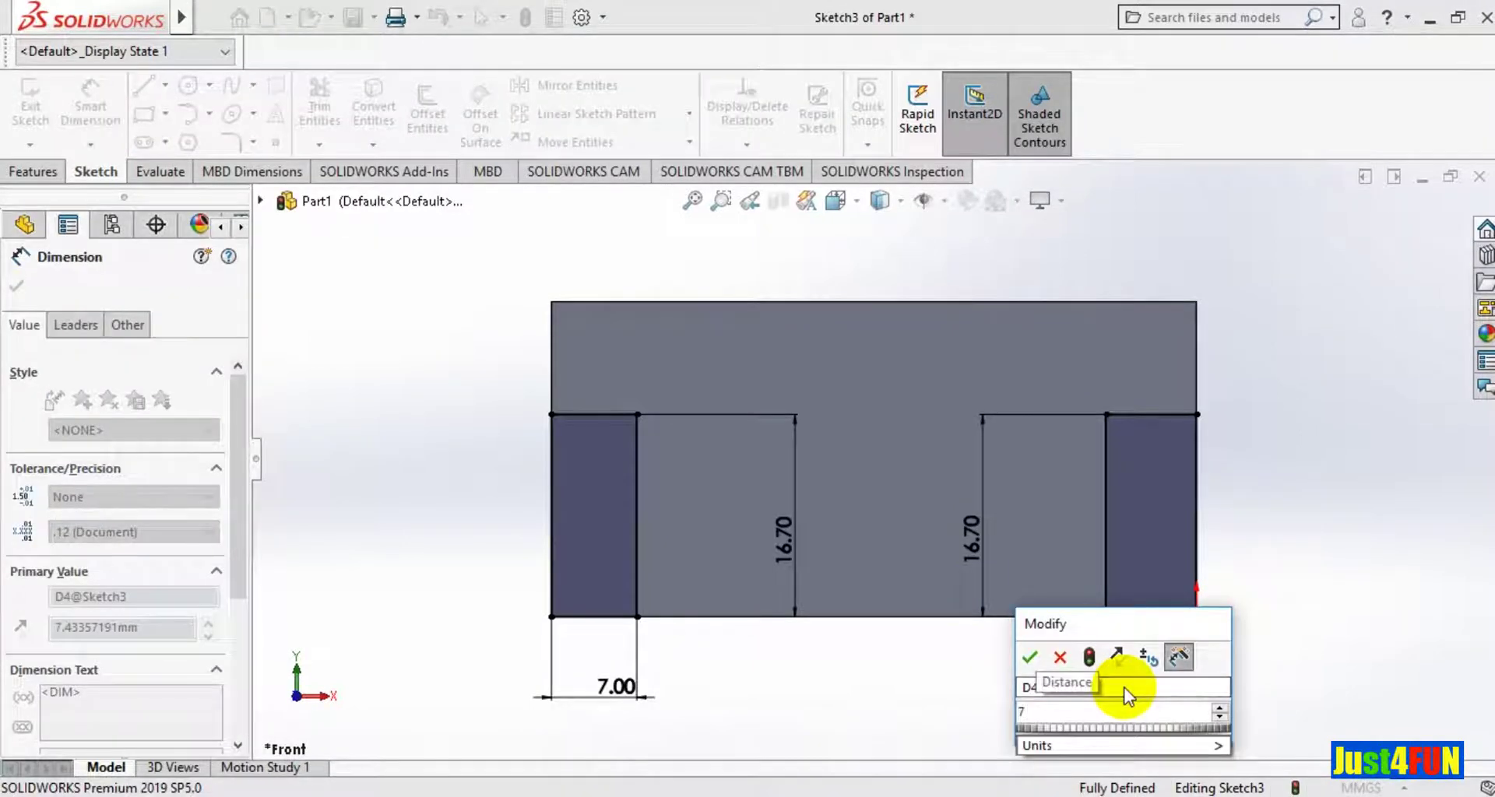
{"action": "key", "text": "Return"}
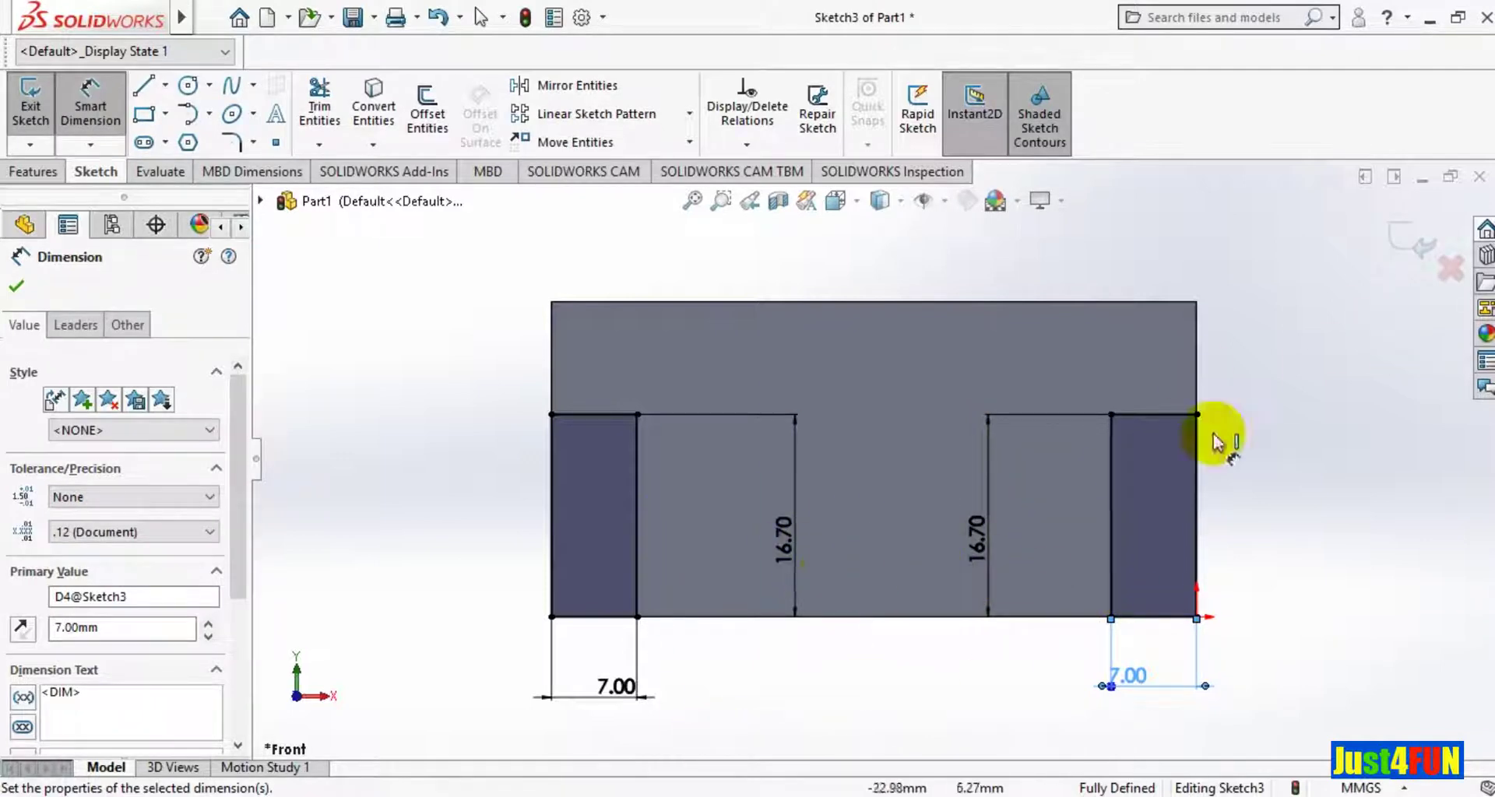
{"action": "left_click", "coordinate": [17, 294]}
In isometric view, extrude both rectangles reversed, Up To Next, as Boss-Extrude2.
{"action": "left_click", "coordinate": [852, 206]}
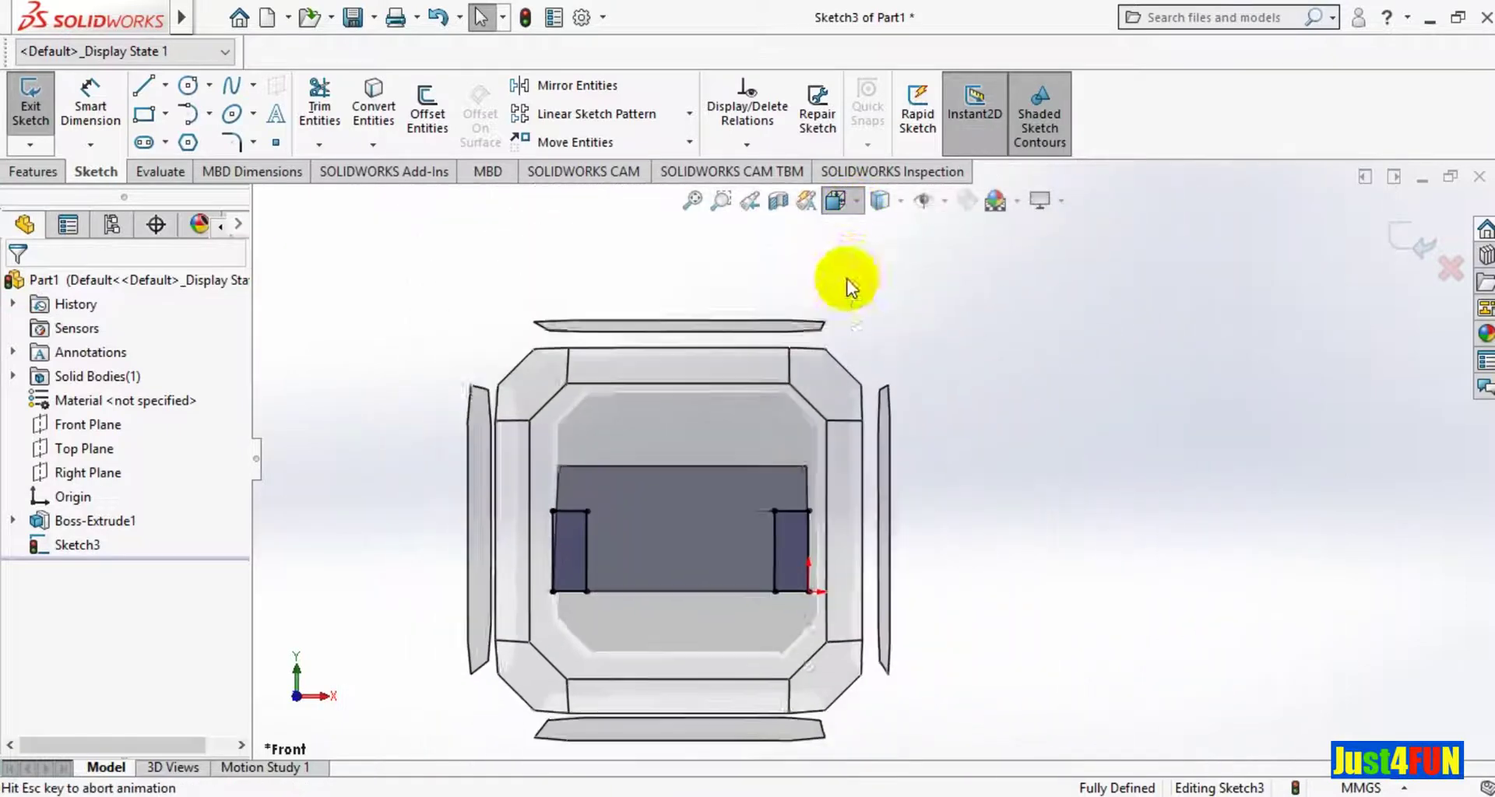
{"action": "left_click", "coordinate": [961, 269]}
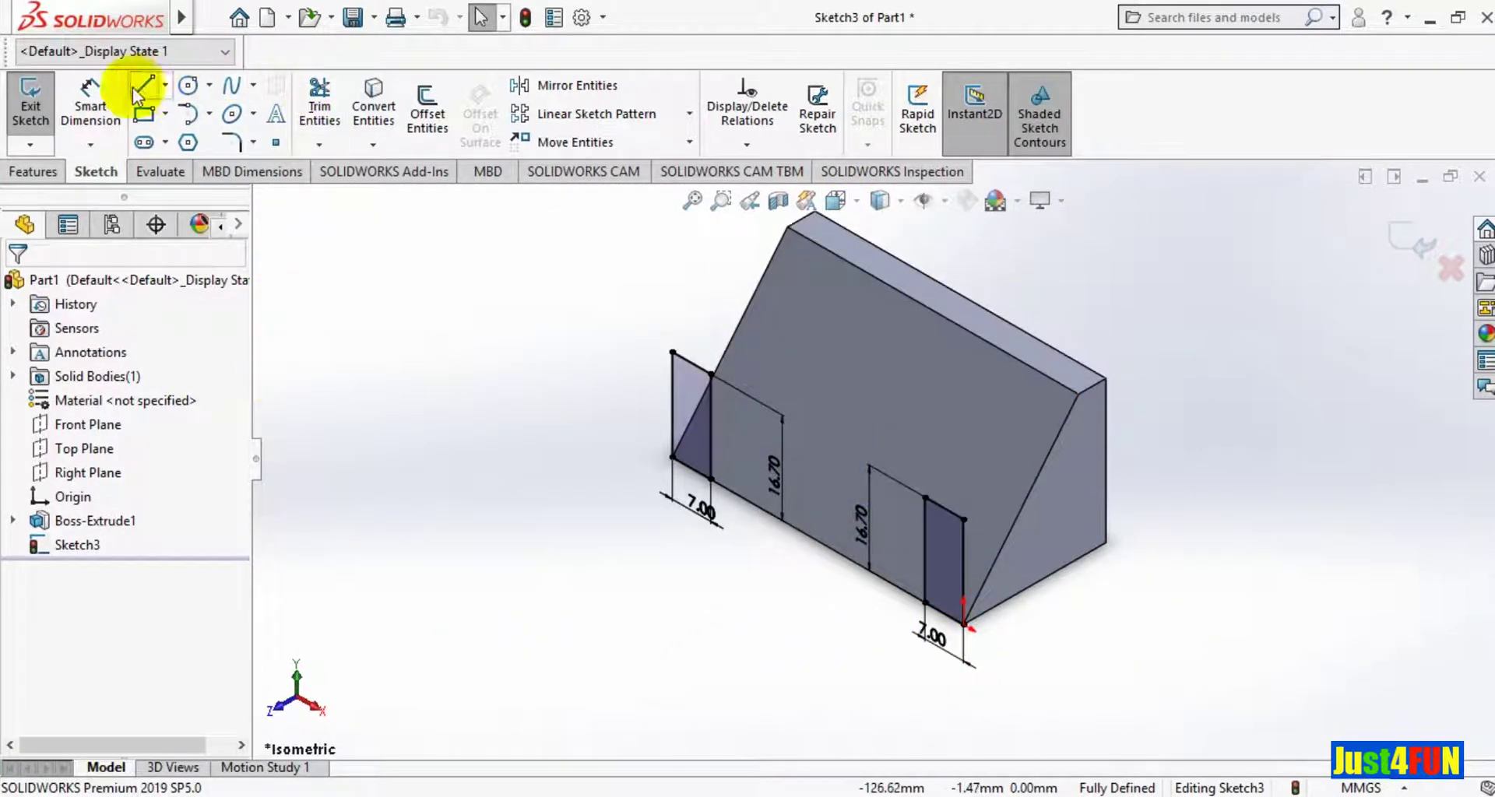
{"action": "left_click", "coordinate": [35, 171]}
{"action": "left_click", "coordinate": [40, 105]}
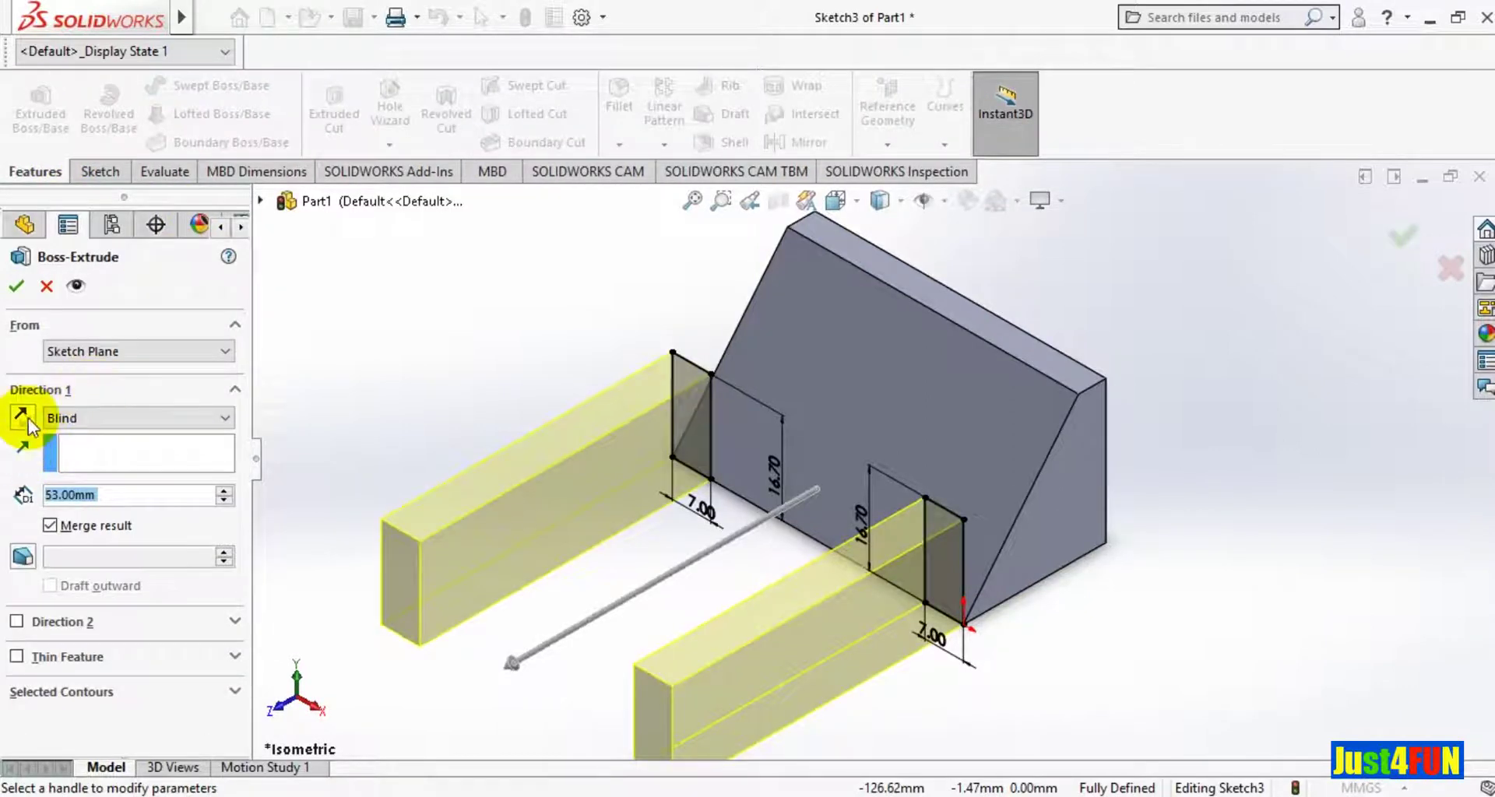
{"action": "left_click", "coordinate": [22, 418]}
{"action": "left_click", "coordinate": [107, 424]}
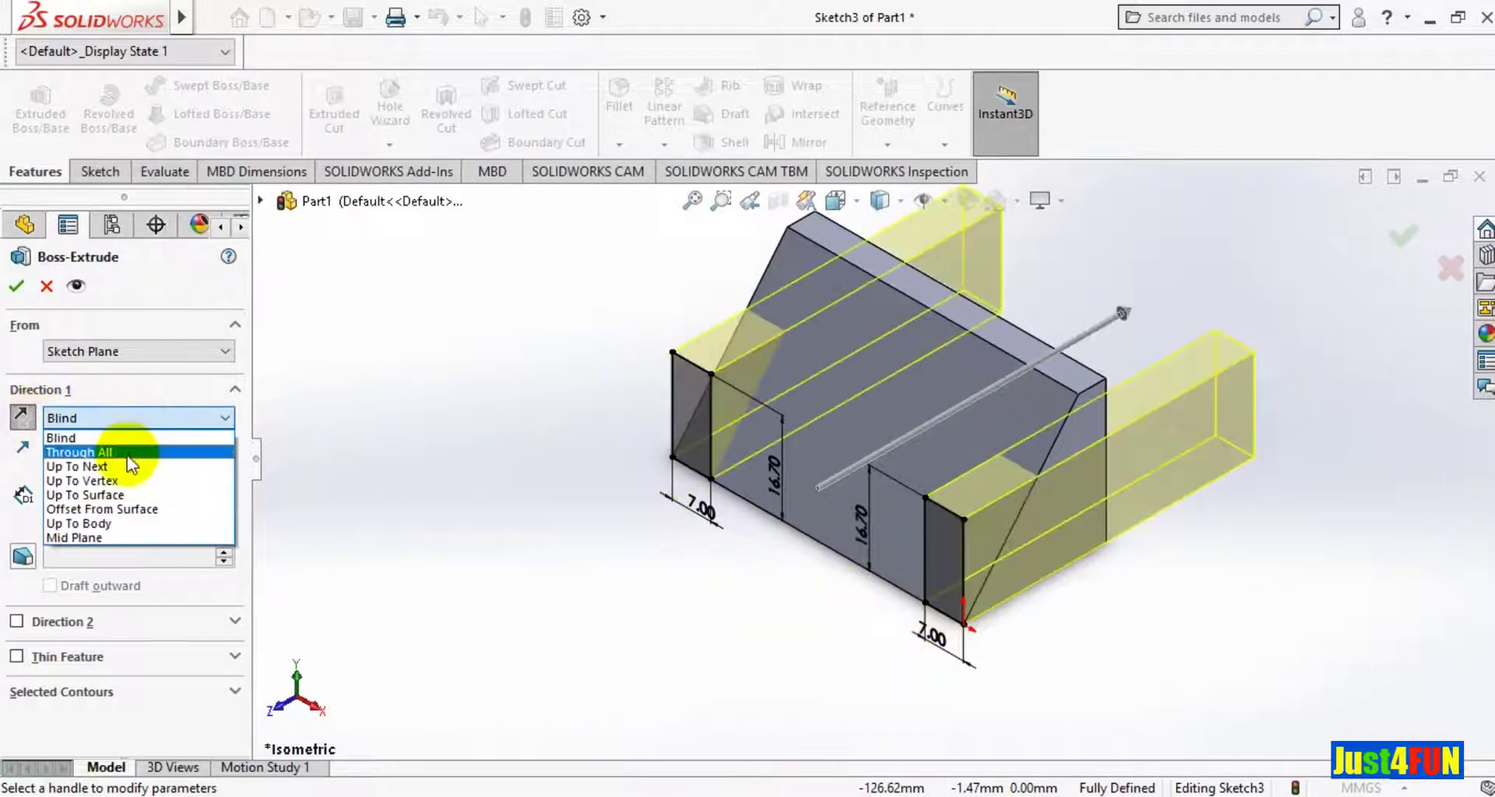
{"action": "left_click", "coordinate": [117, 467]}
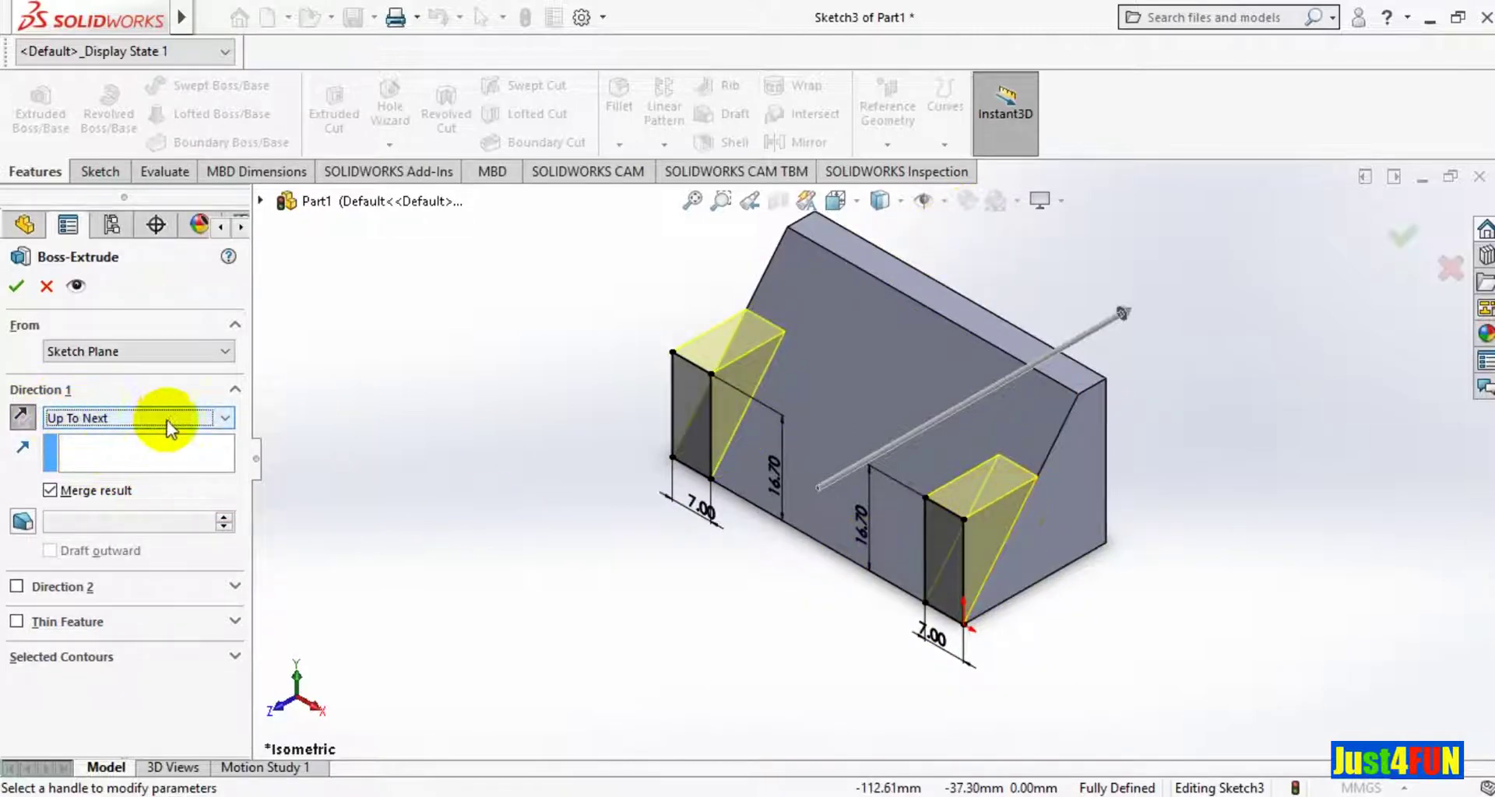
{"action": "left_click", "coordinate": [15, 292]}
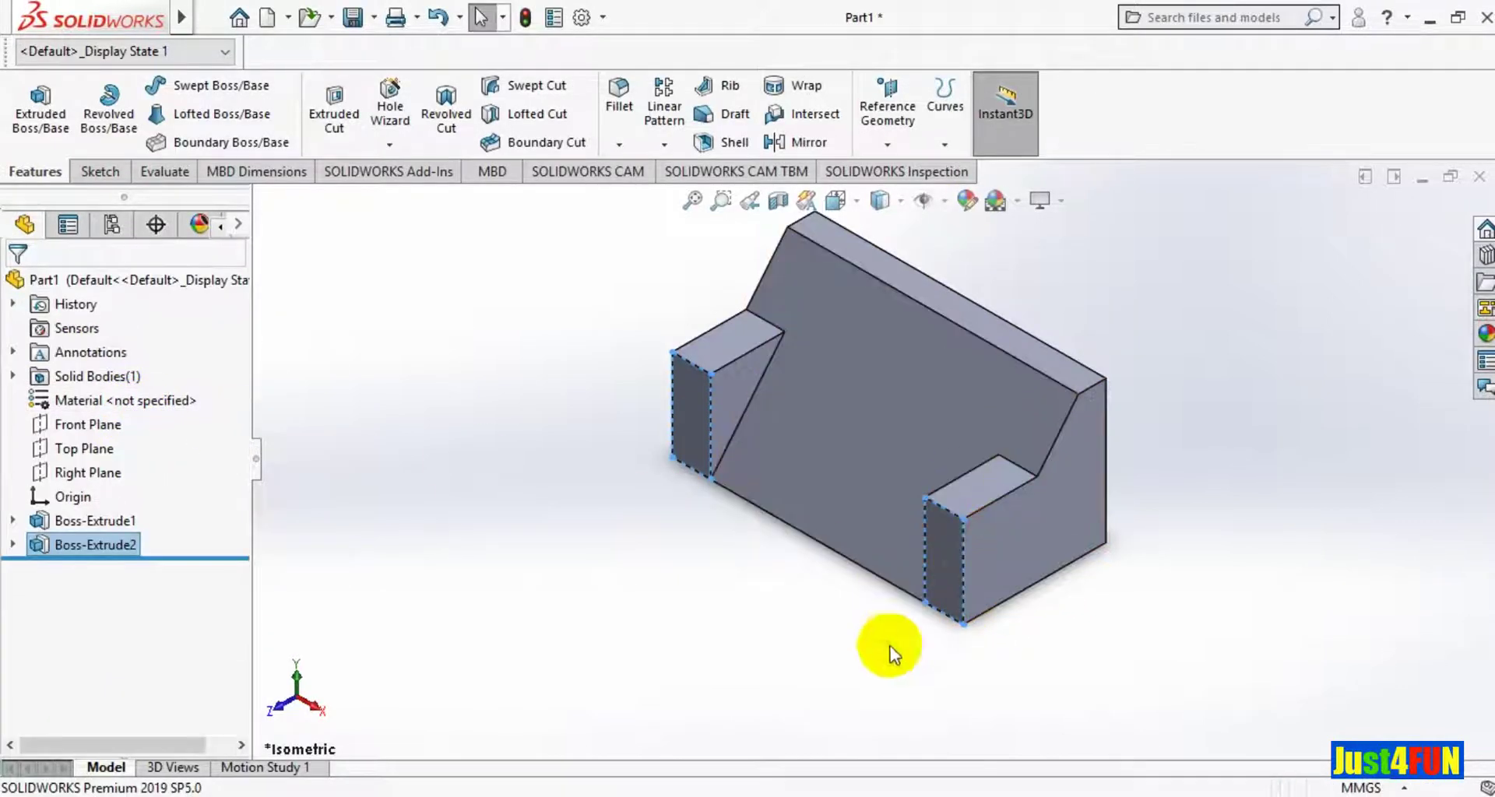
{"action": "key", "text": "alt+Tab"}
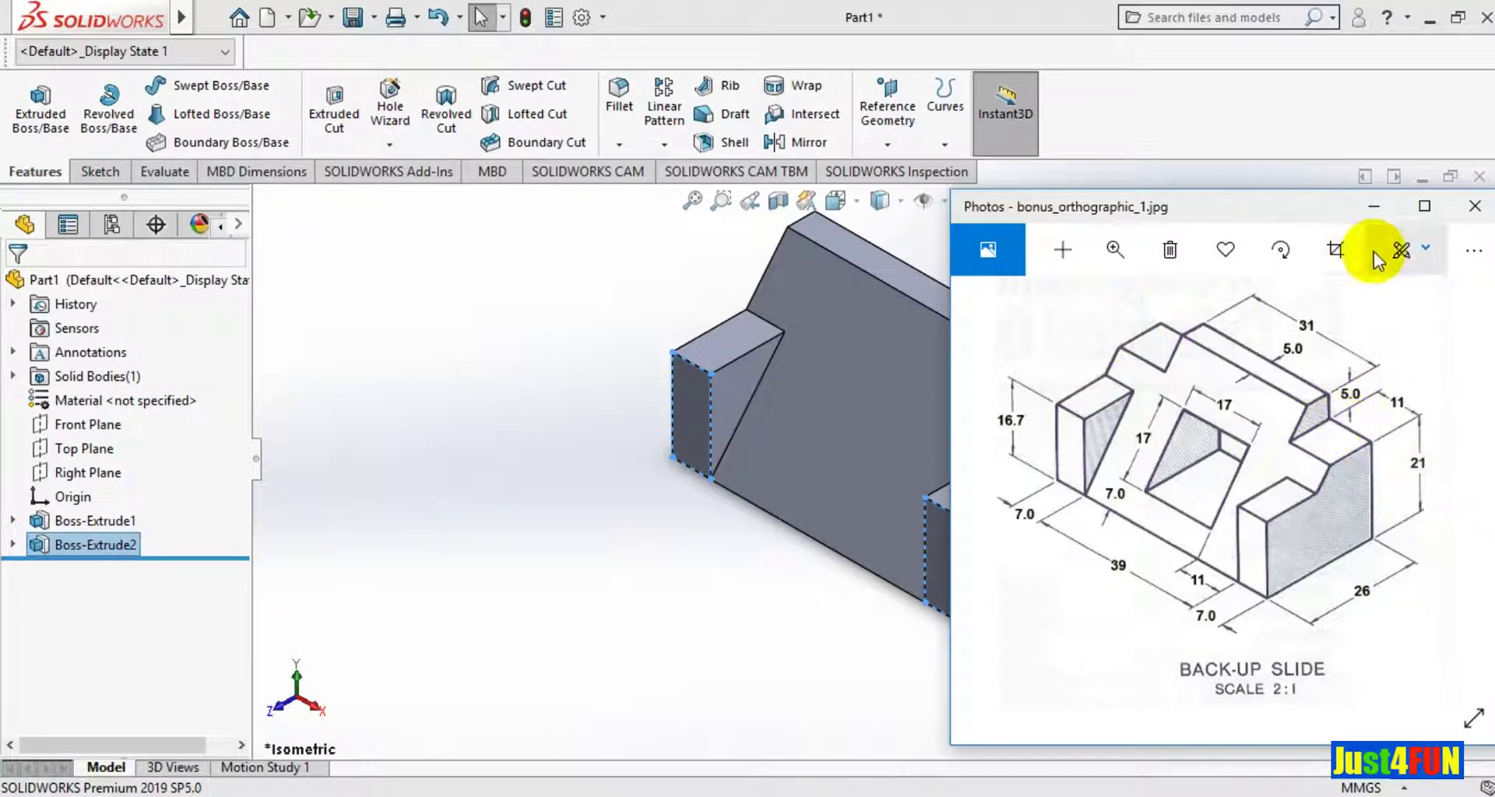
{"action": "left_click", "coordinate": [1367, 227]}
{"action": "left_click", "coordinate": [1372, 207]}
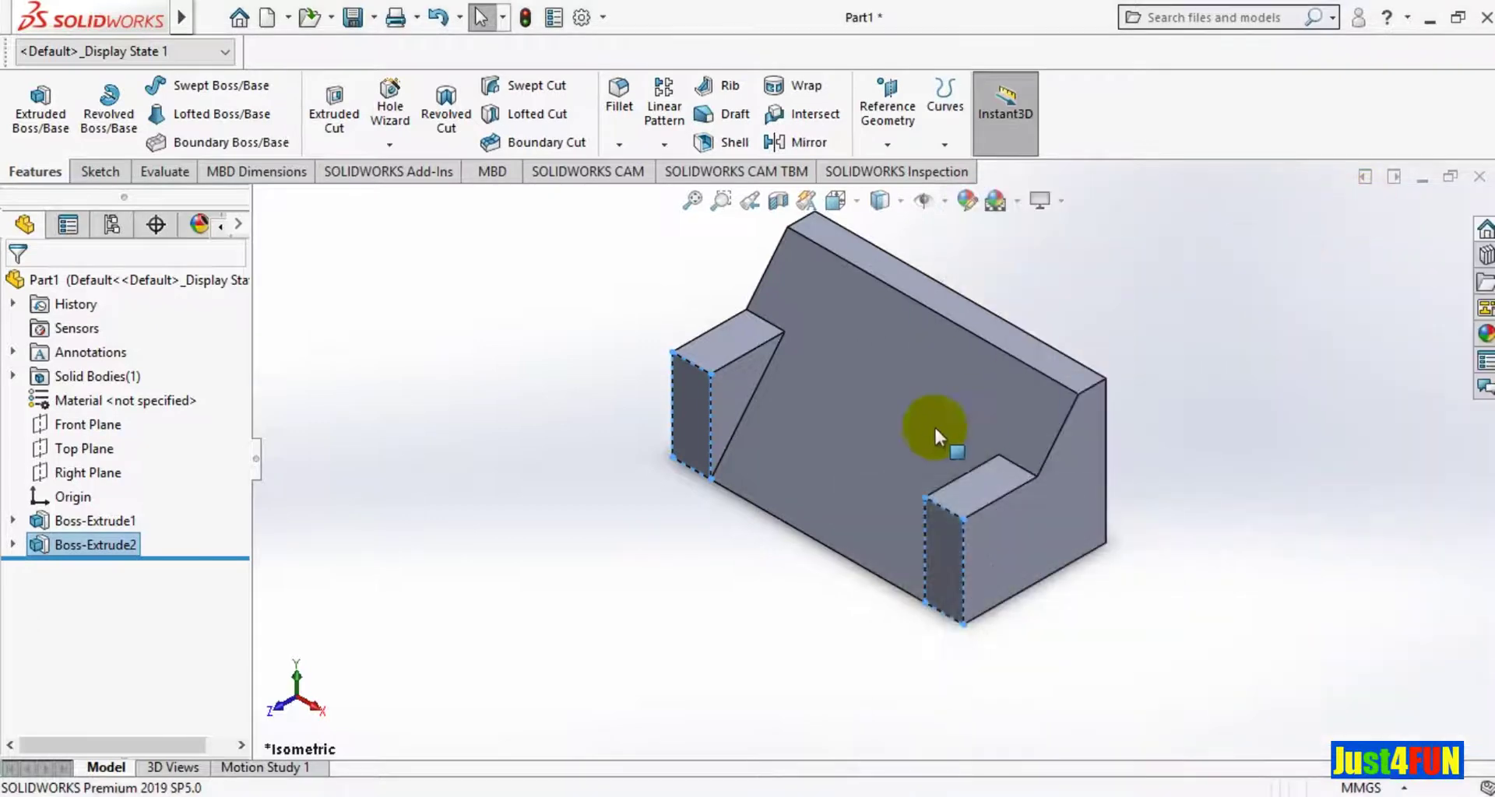
Start a sketch on the body's top face, viewed Normal To.
{"action": "left_click", "coordinate": [1065, 366]}
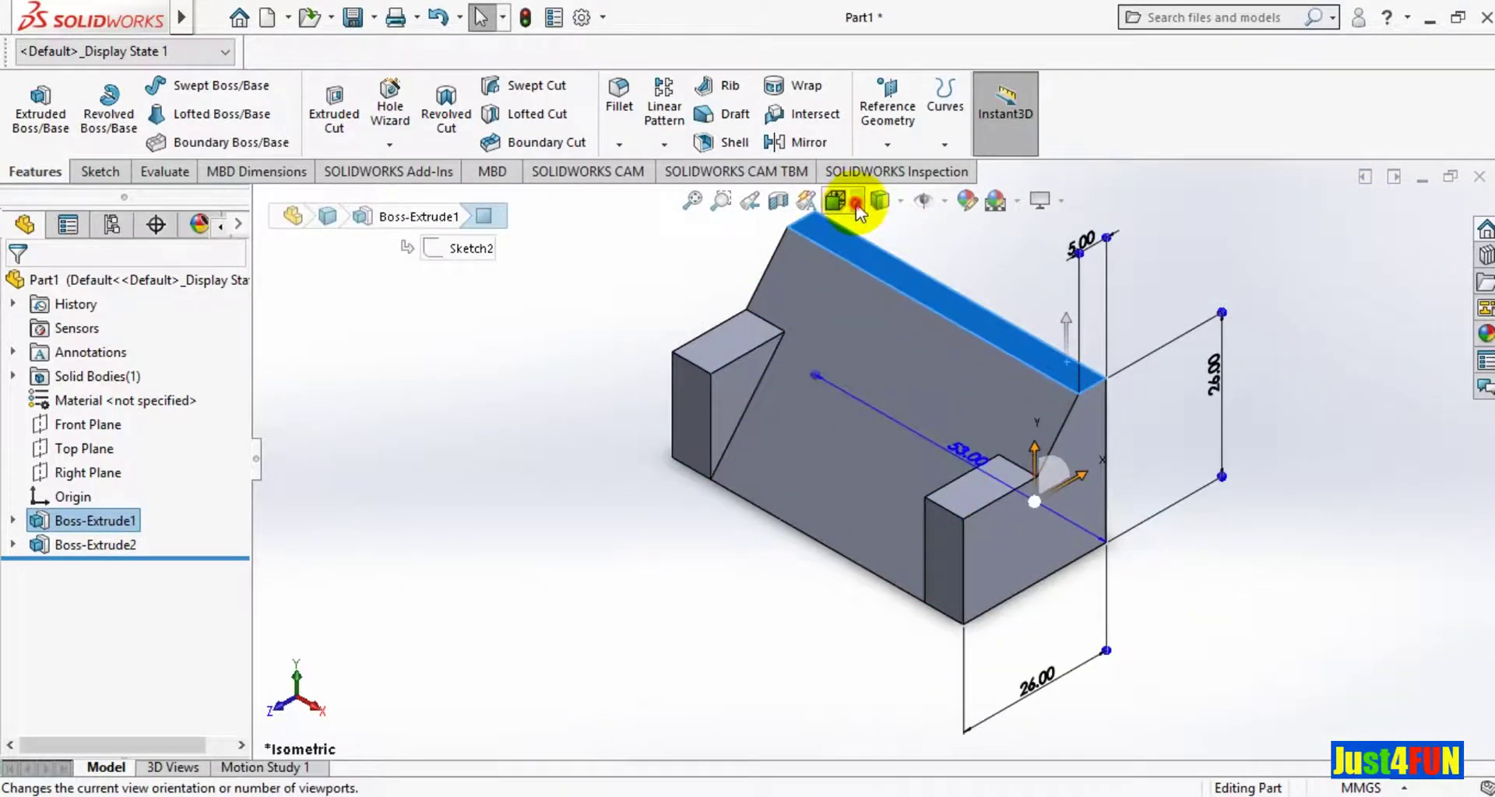
{"action": "left_click", "coordinate": [856, 208]}
{"action": "left_click", "coordinate": [955, 321]}
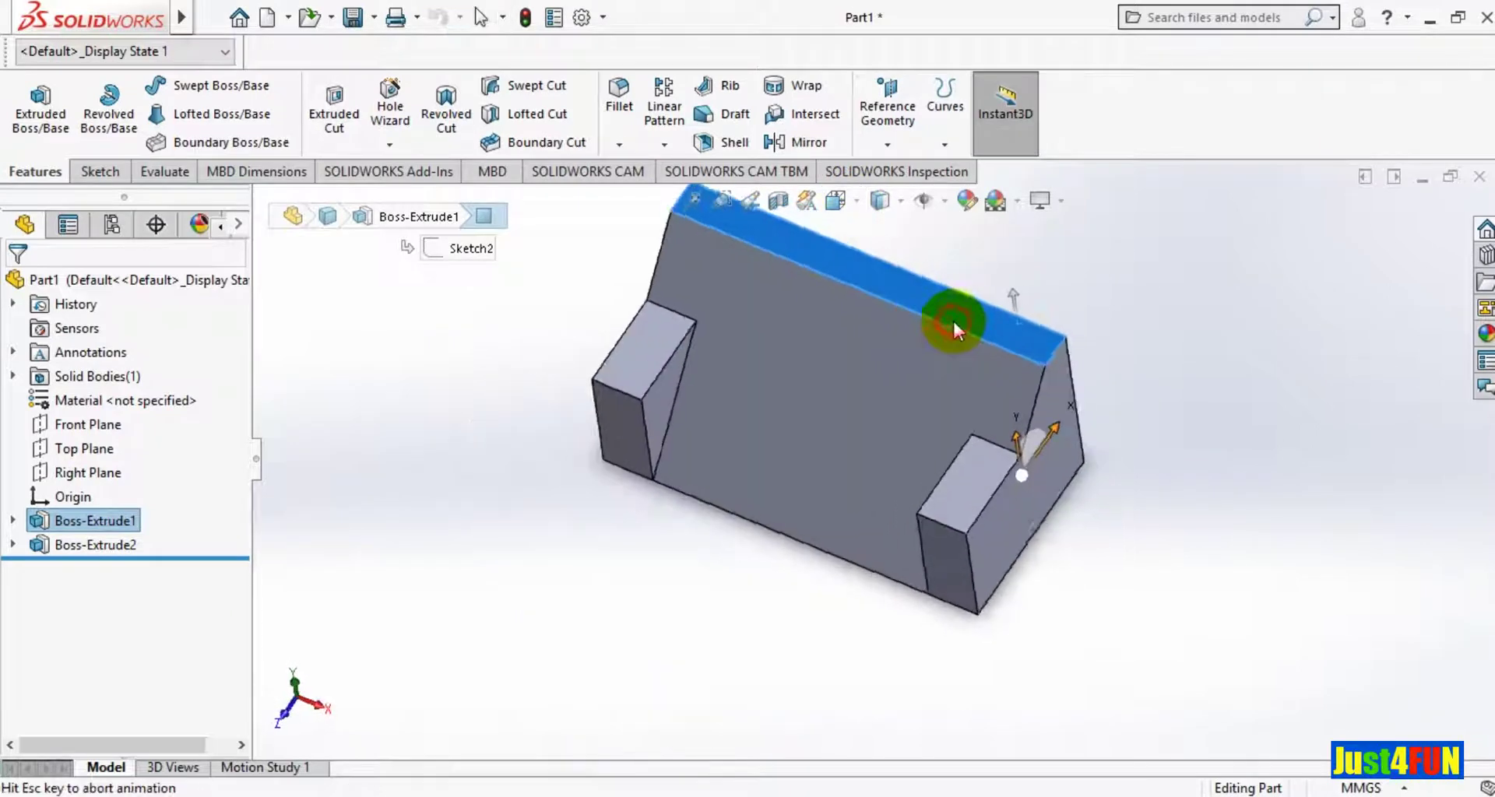
{"action": "left_click", "coordinate": [100, 173]}
Draw corner rectangles at the face's top-left and top-right corners.
{"action": "left_click", "coordinate": [144, 114]}
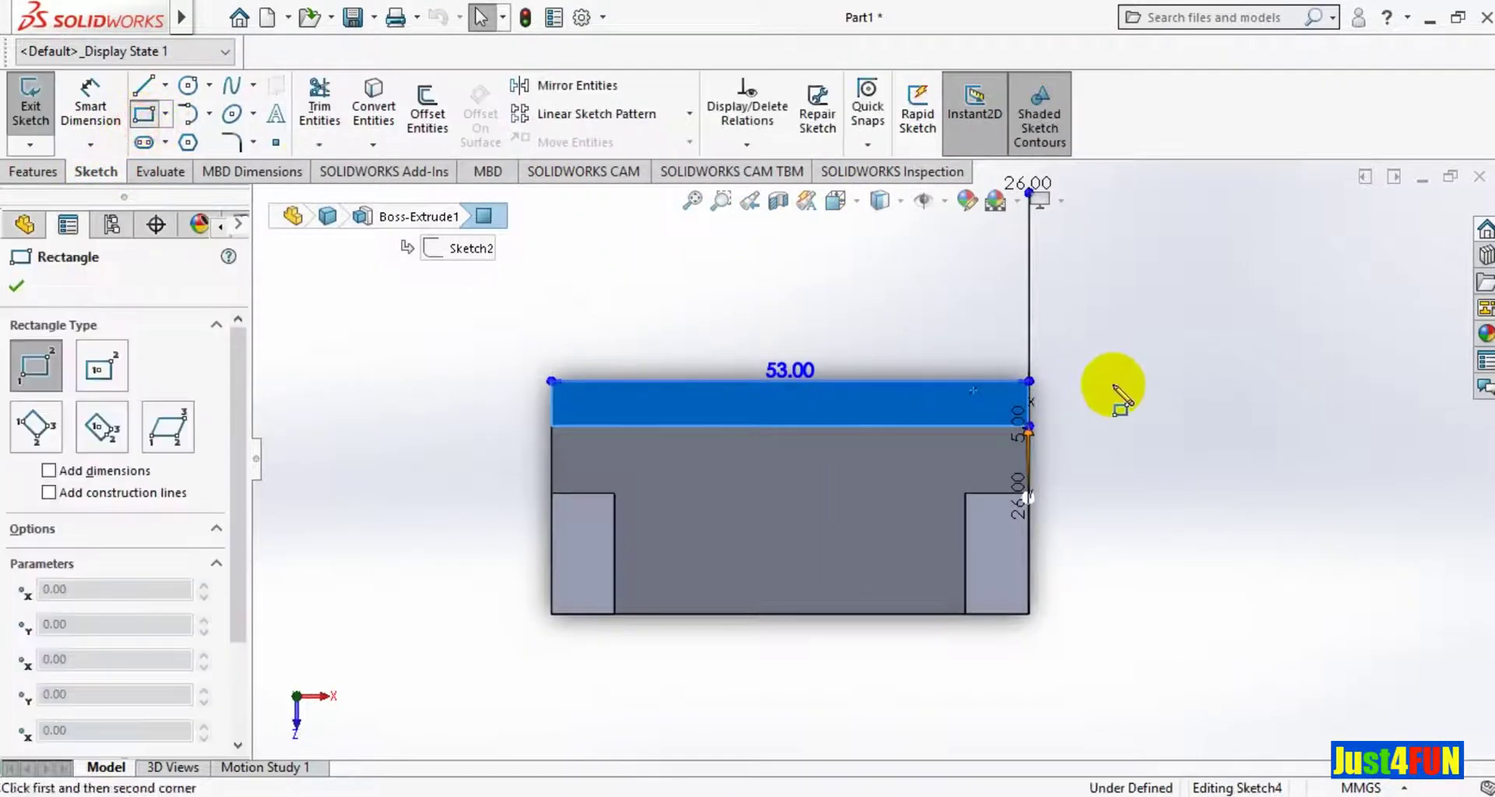
{"action": "left_click", "coordinate": [1028, 382]}
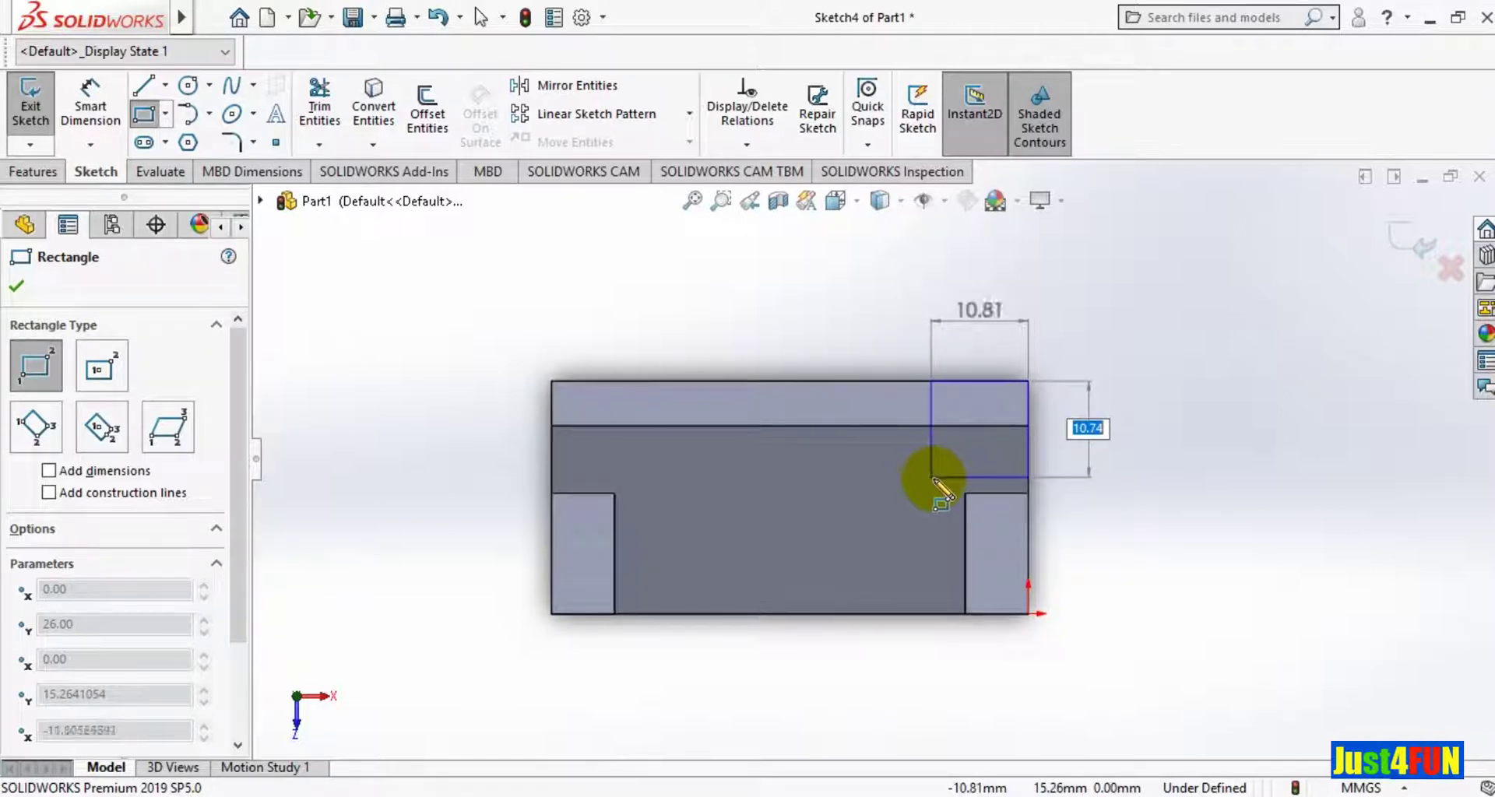
{"action": "left_click", "coordinate": [934, 479]}
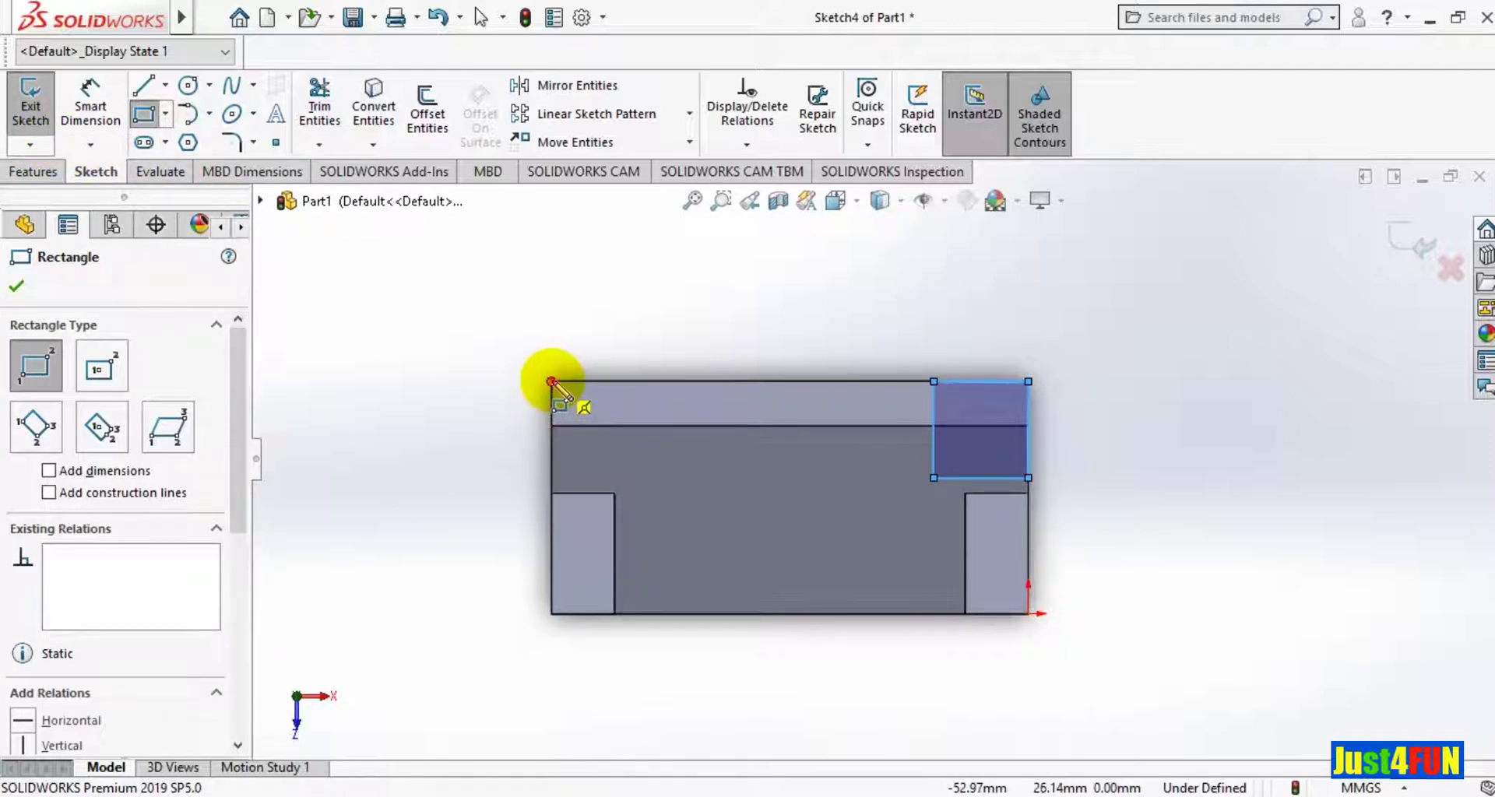
{"action": "left_click_drag", "start_coordinate": [552, 381], "coordinate": [652, 467]}
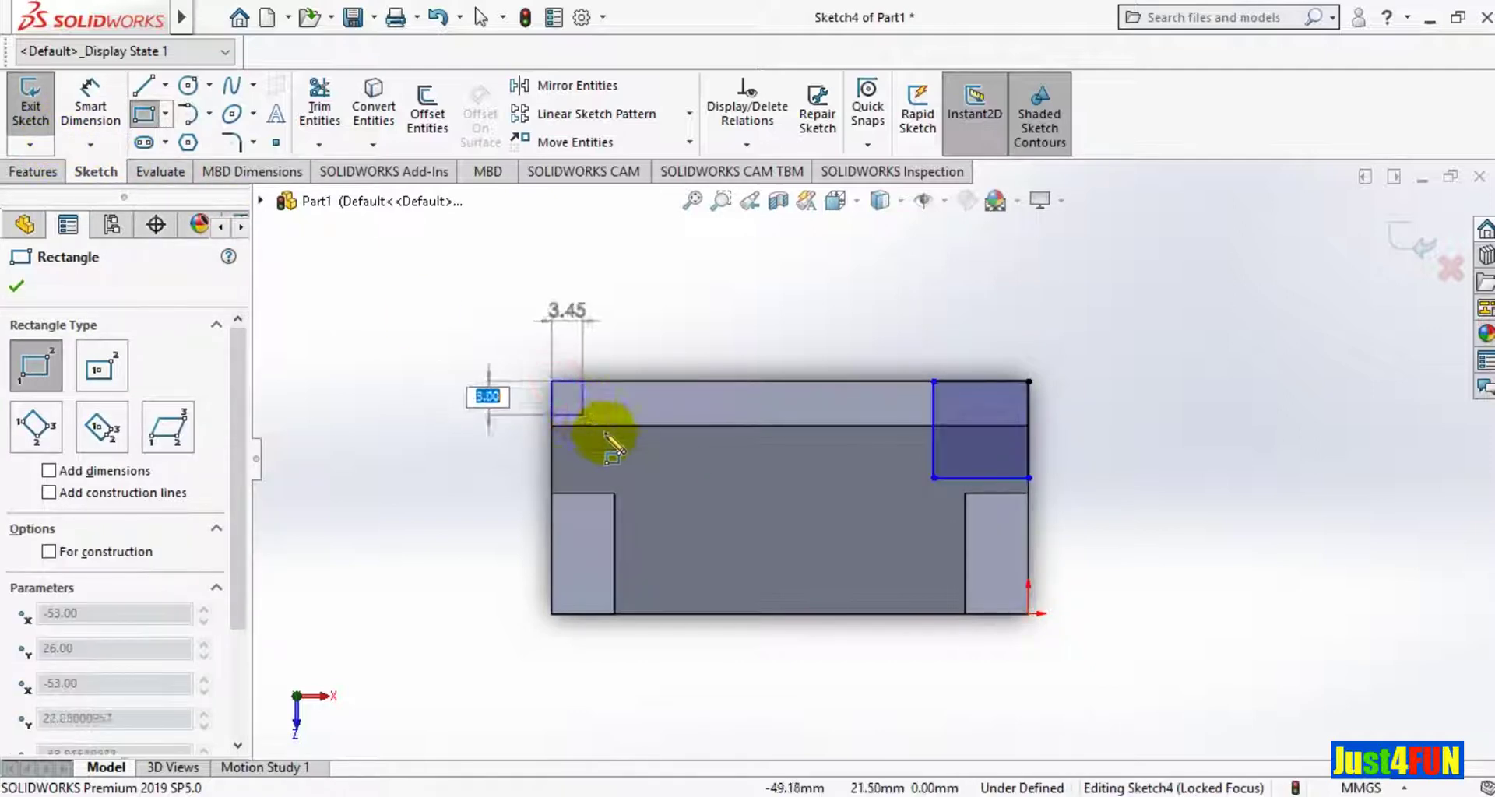
{"action": "left_click", "coordinate": [649, 471]}
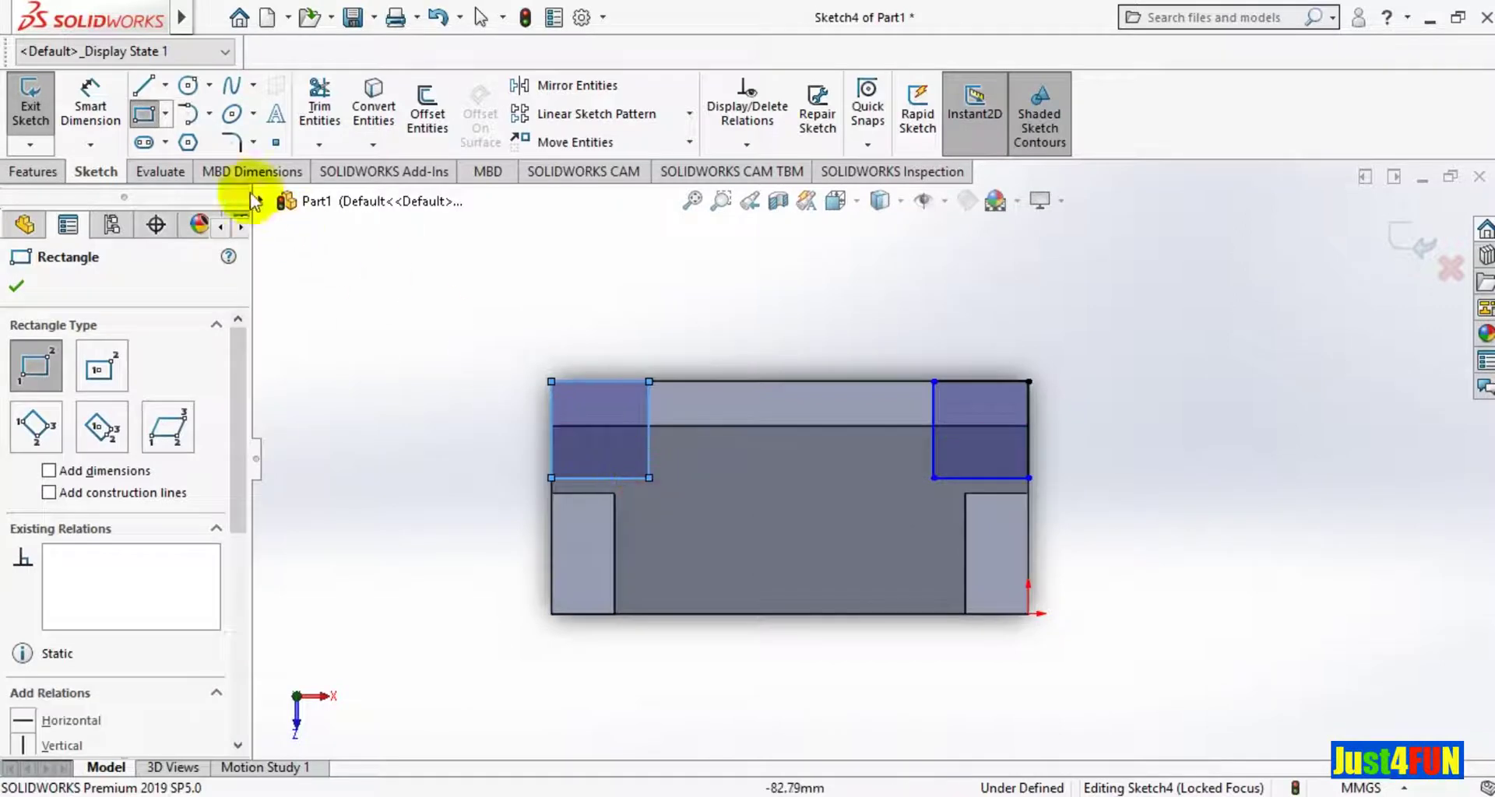
{"action": "left_click", "coordinate": [91, 101]}
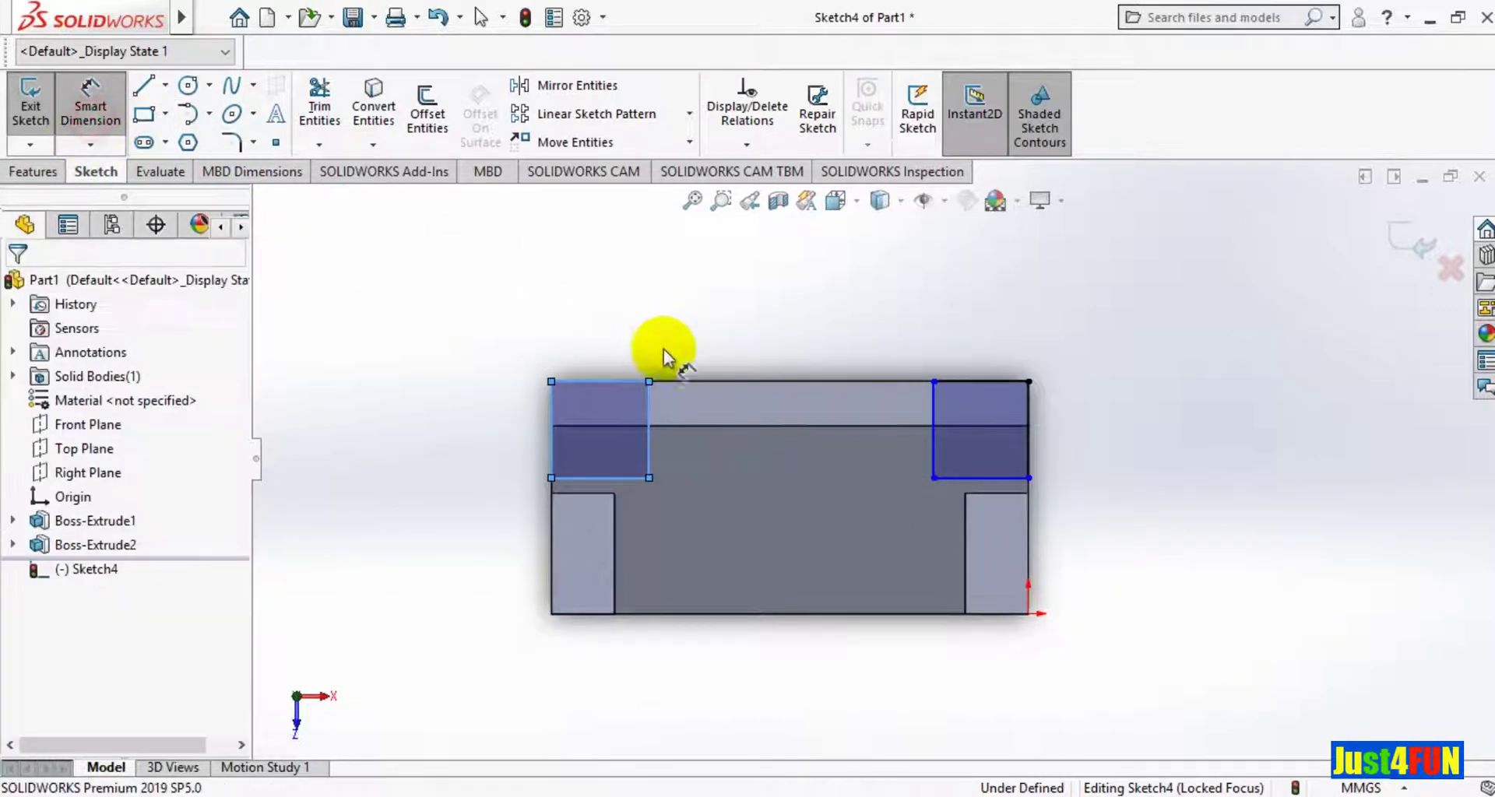
Dimension the left rectangle at 11 mm wide and 11 mm tall.
{"action": "left_click", "coordinate": [611, 381]}
{"action": "left_click", "coordinate": [632, 286]}
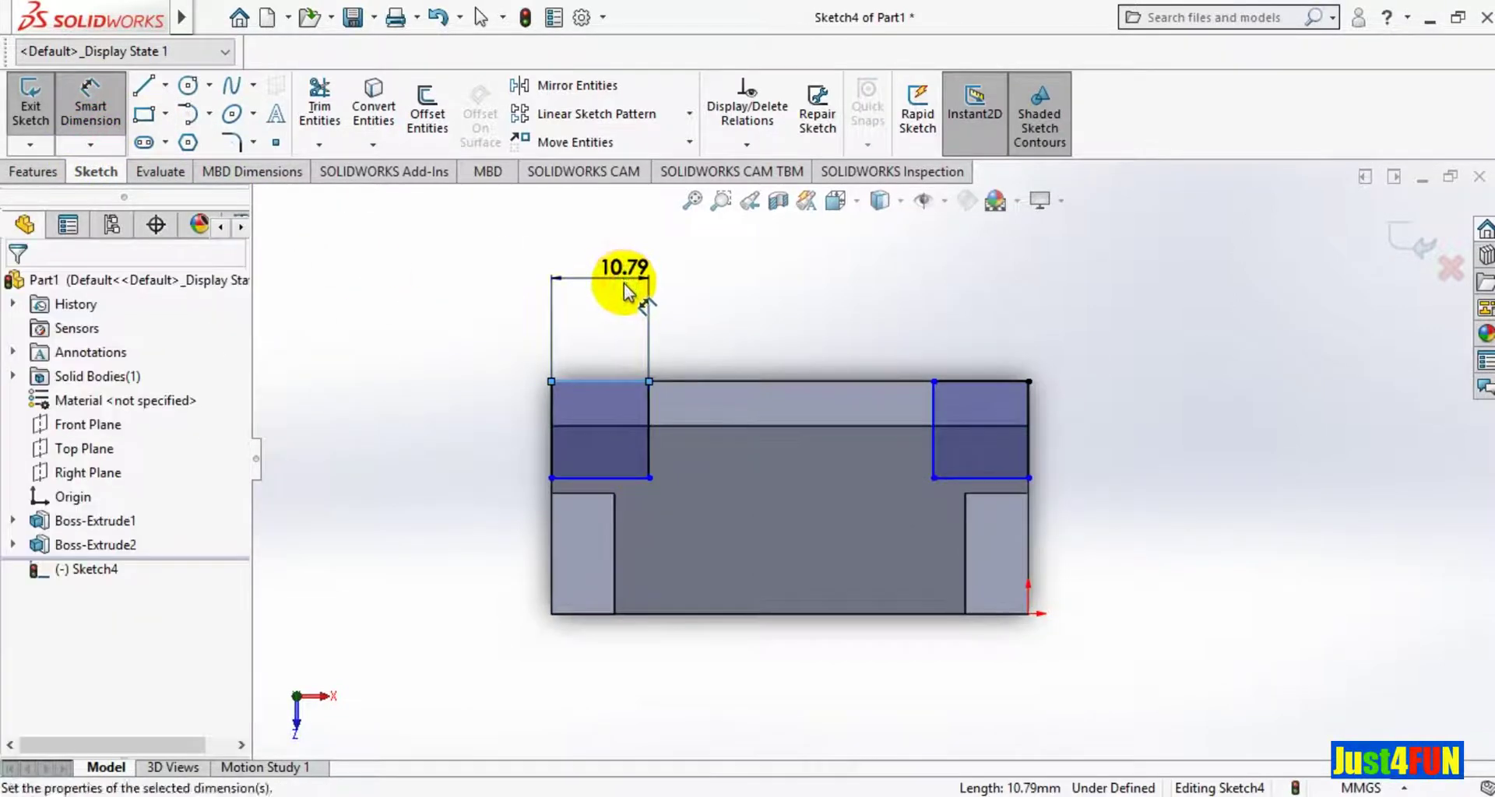
{"action": "type", "text": "11"}
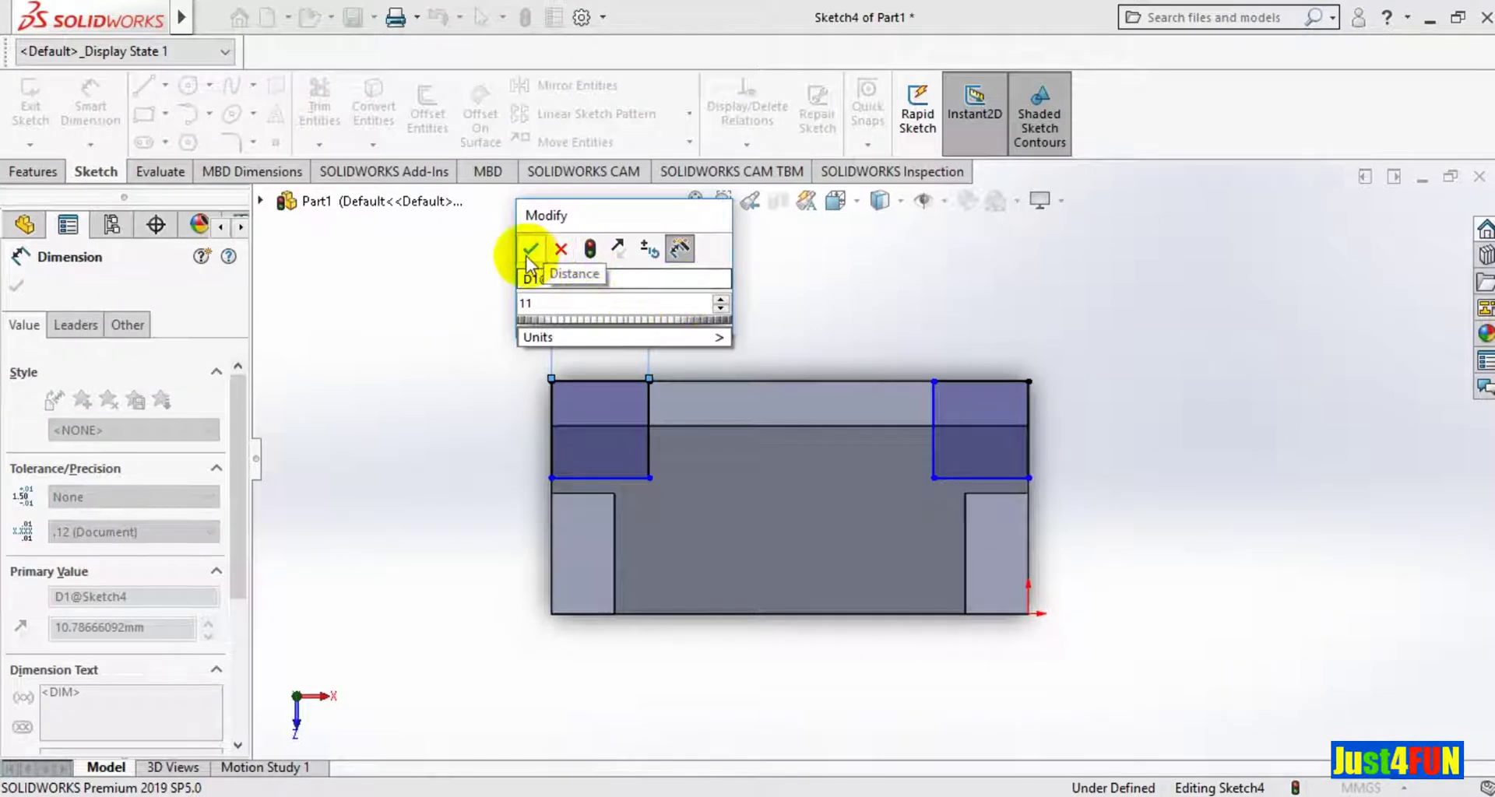
{"action": "key", "text": "Return"}
{"action": "left_click", "coordinate": [650, 434]}
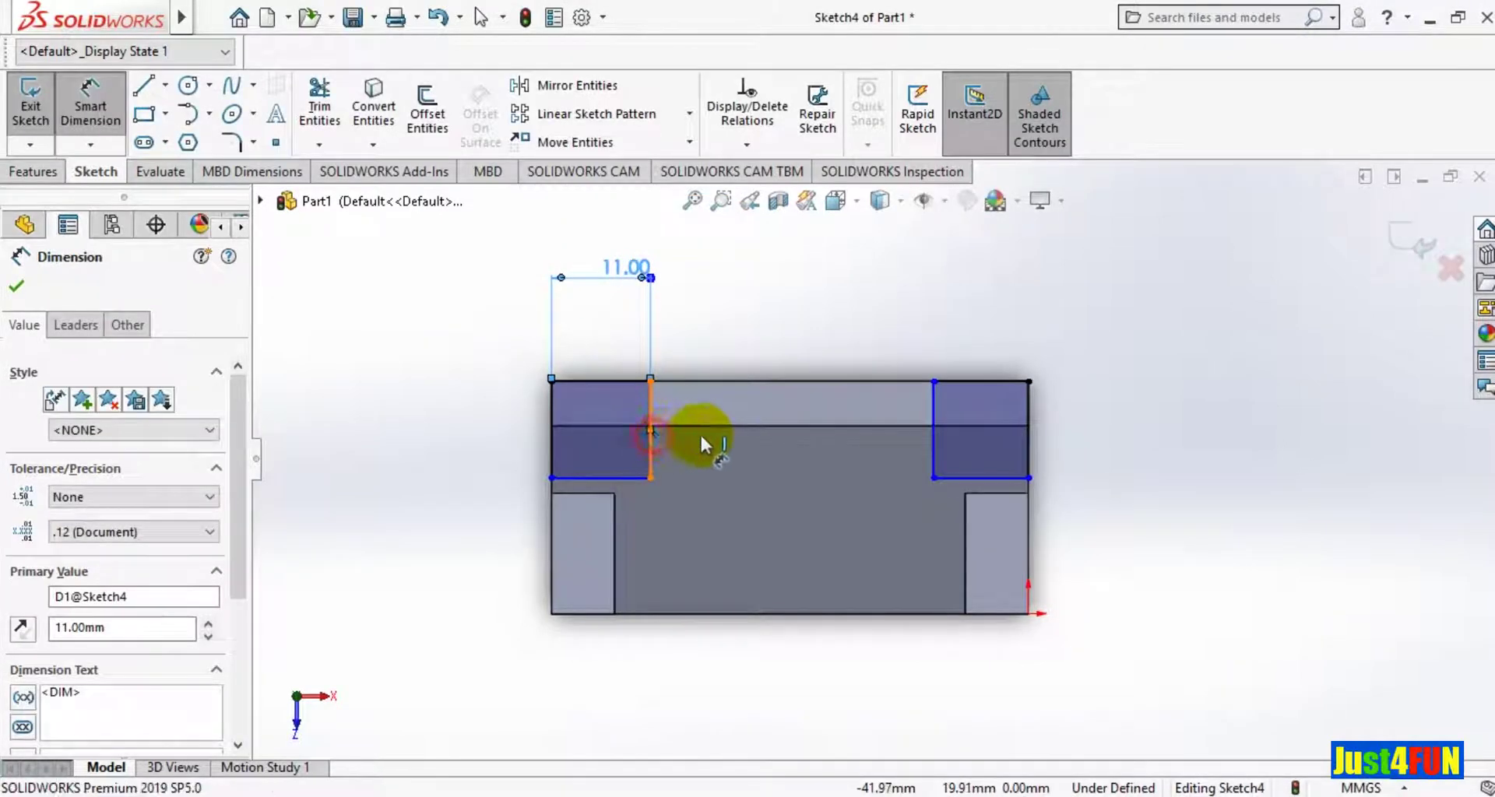
{"action": "left_click", "coordinate": [731, 433]}
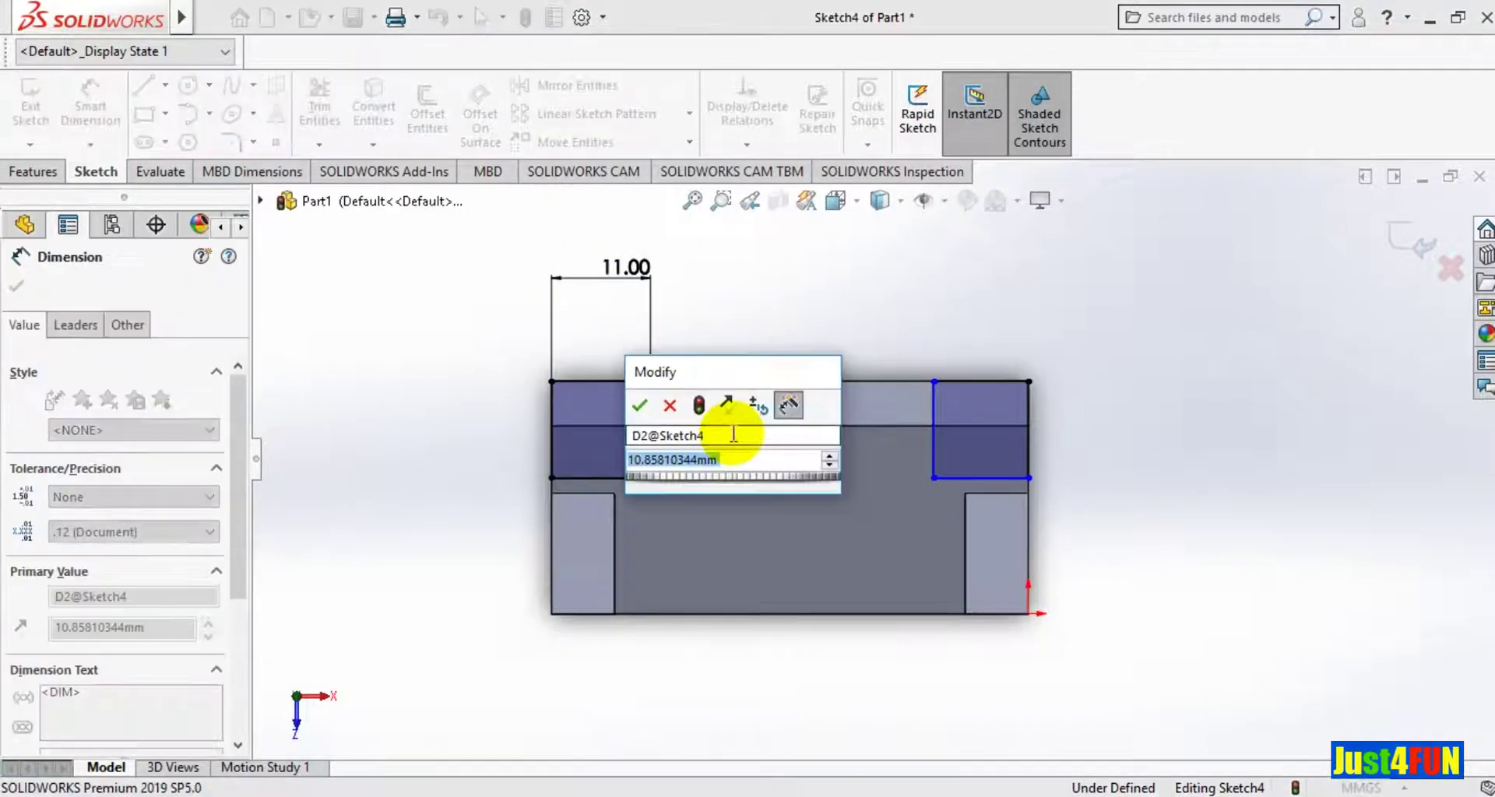
{"action": "type", "text": "11"}
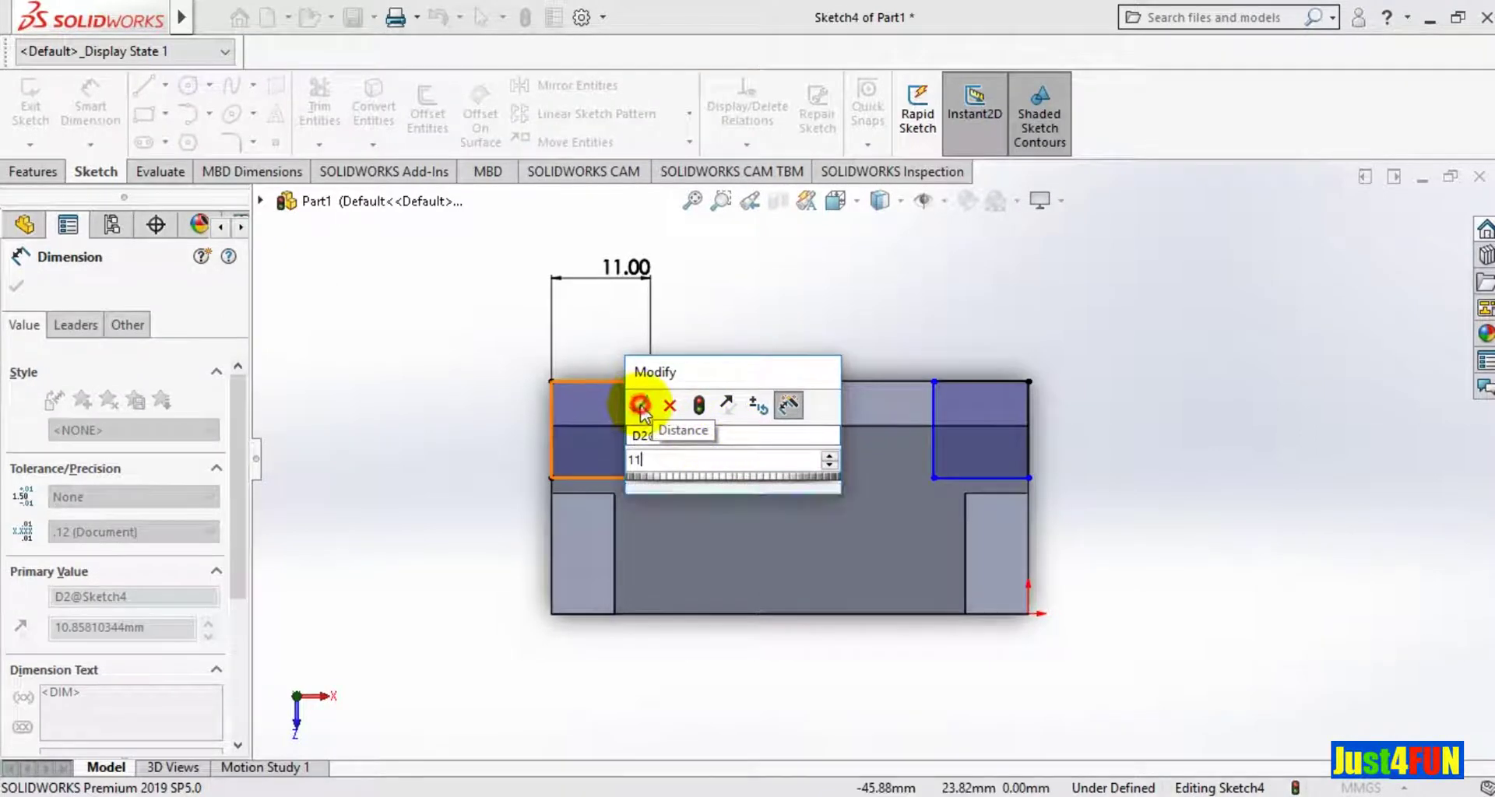
{"action": "left_click", "coordinate": [639, 405]}
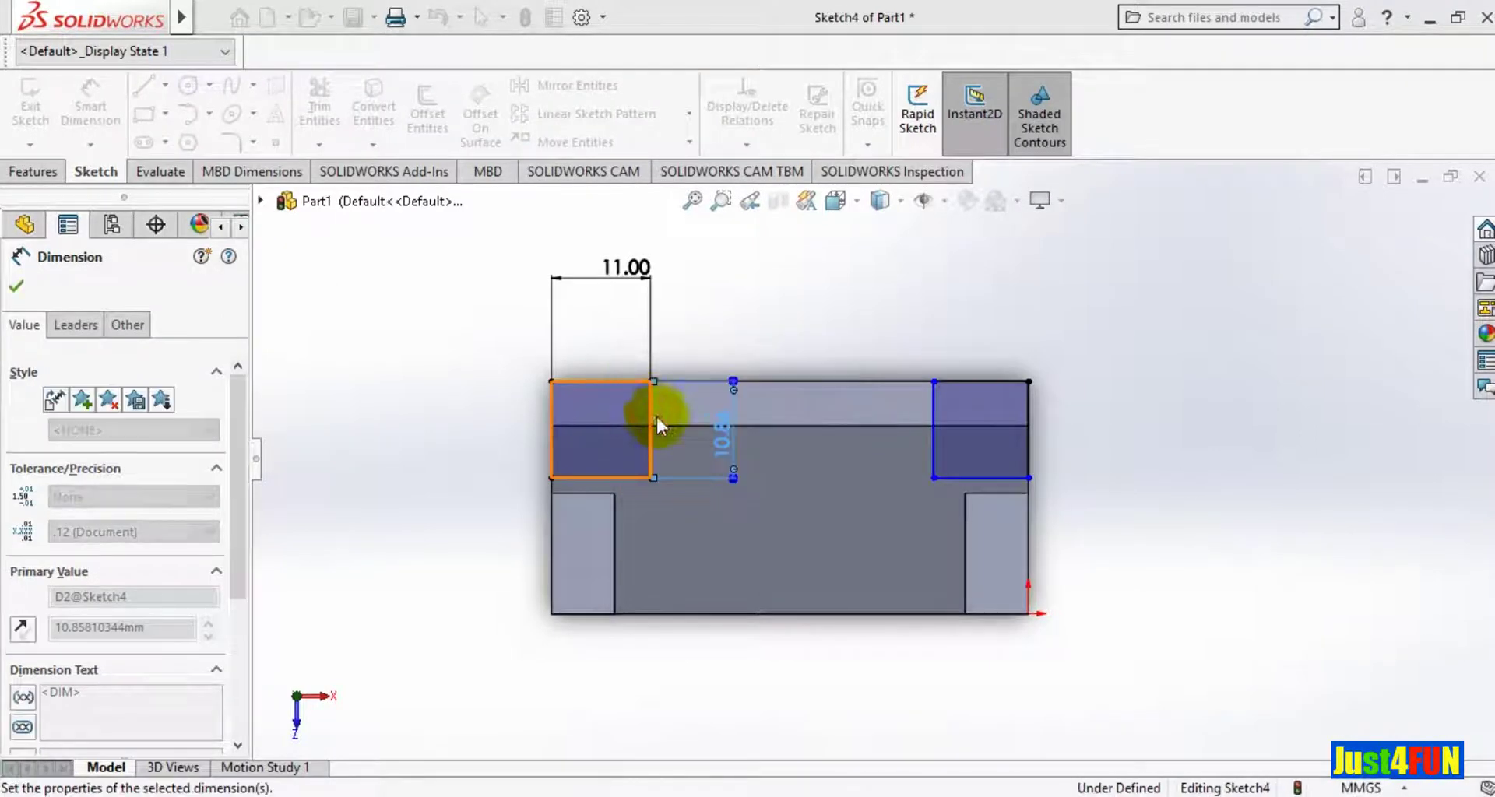
{"action": "left_click", "coordinate": [621, 476]}
{"action": "key", "text": "Escape"}
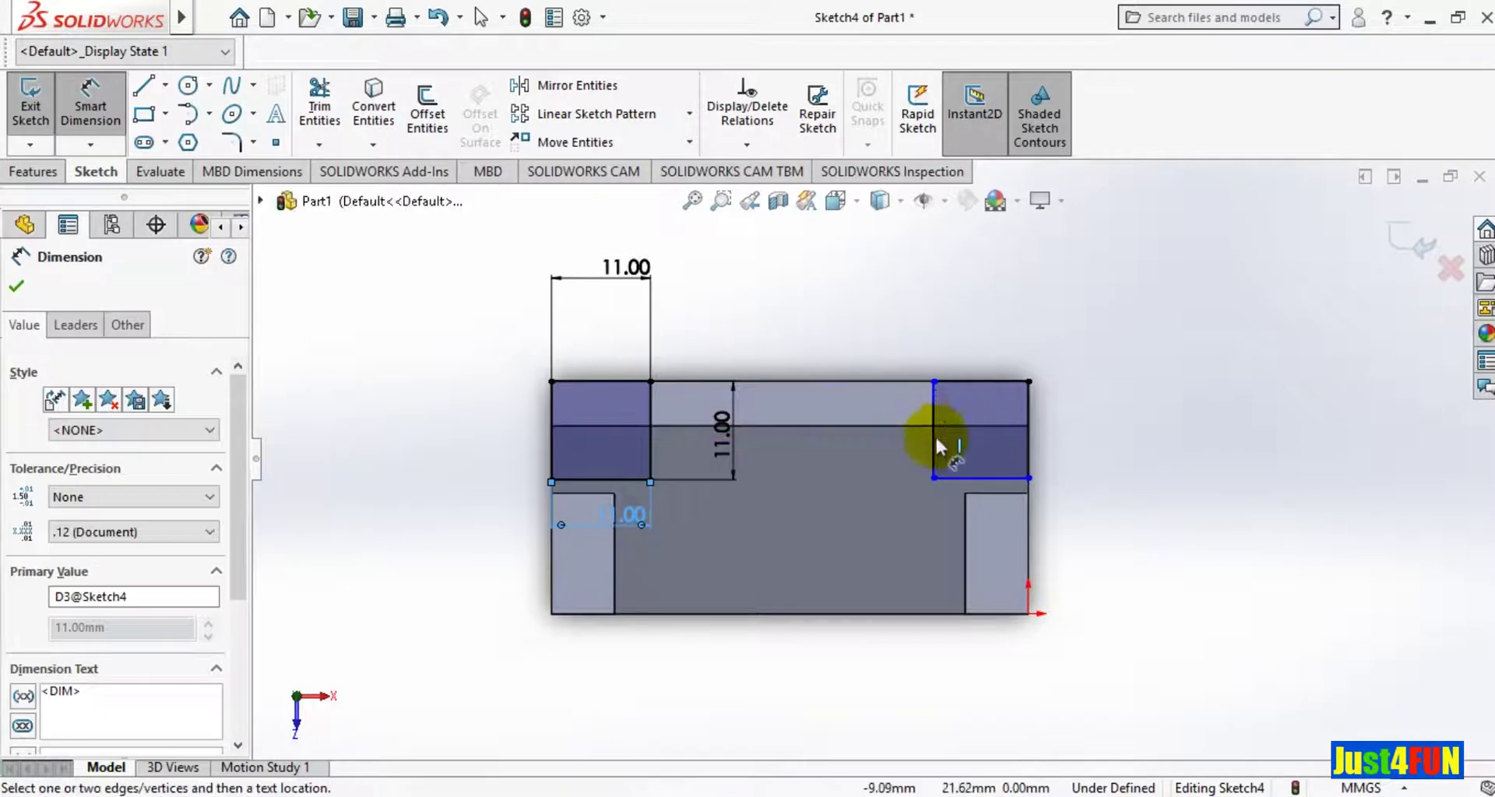
Dimension the right rectangle at 11 mm tall and 11 mm wide.
{"action": "left_click", "coordinate": [934, 444]}
{"action": "left_click", "coordinate": [842, 458]}
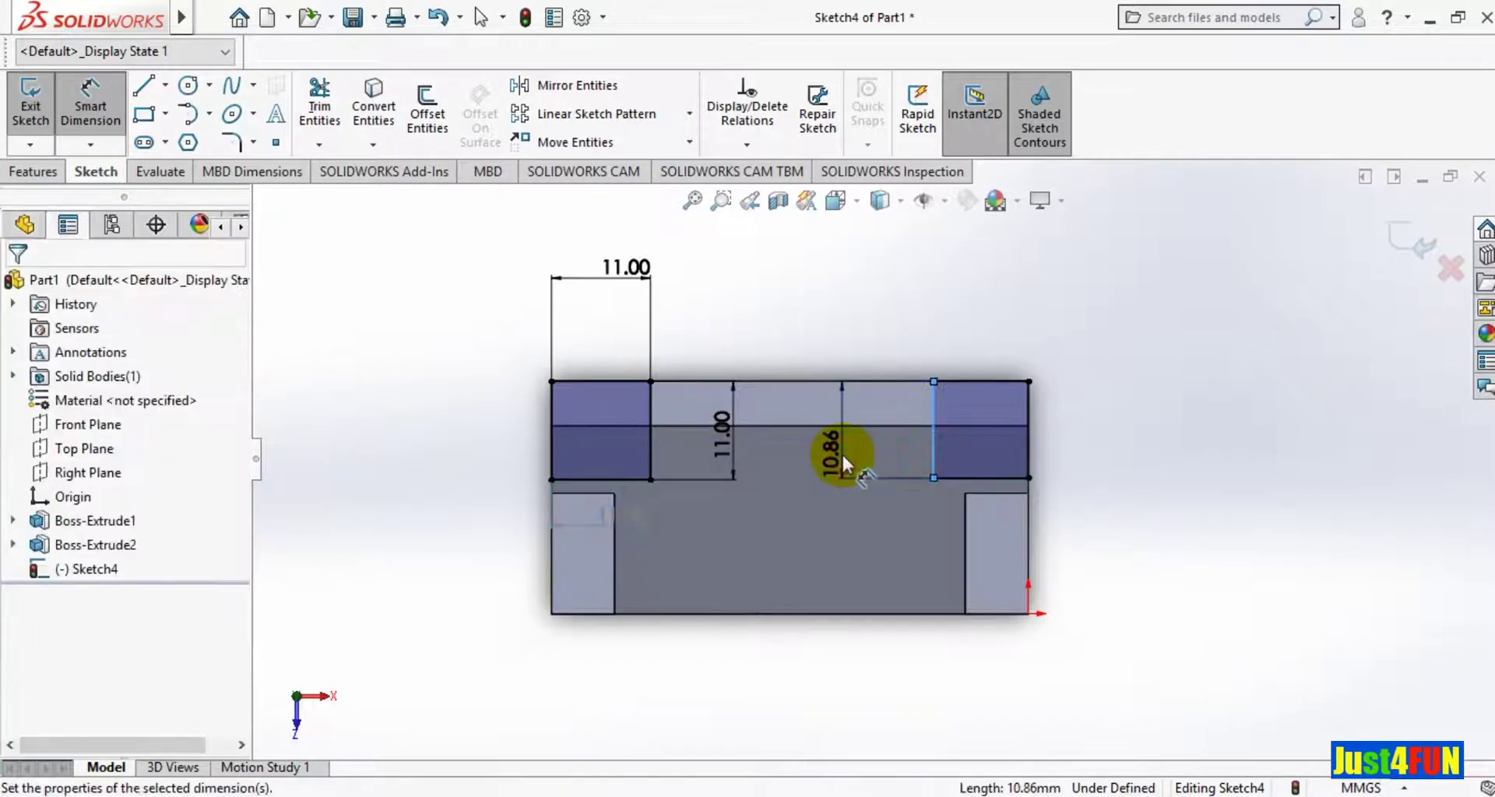
{"action": "type", "text": "11"}
{"action": "left_click", "coordinate": [748, 424]}
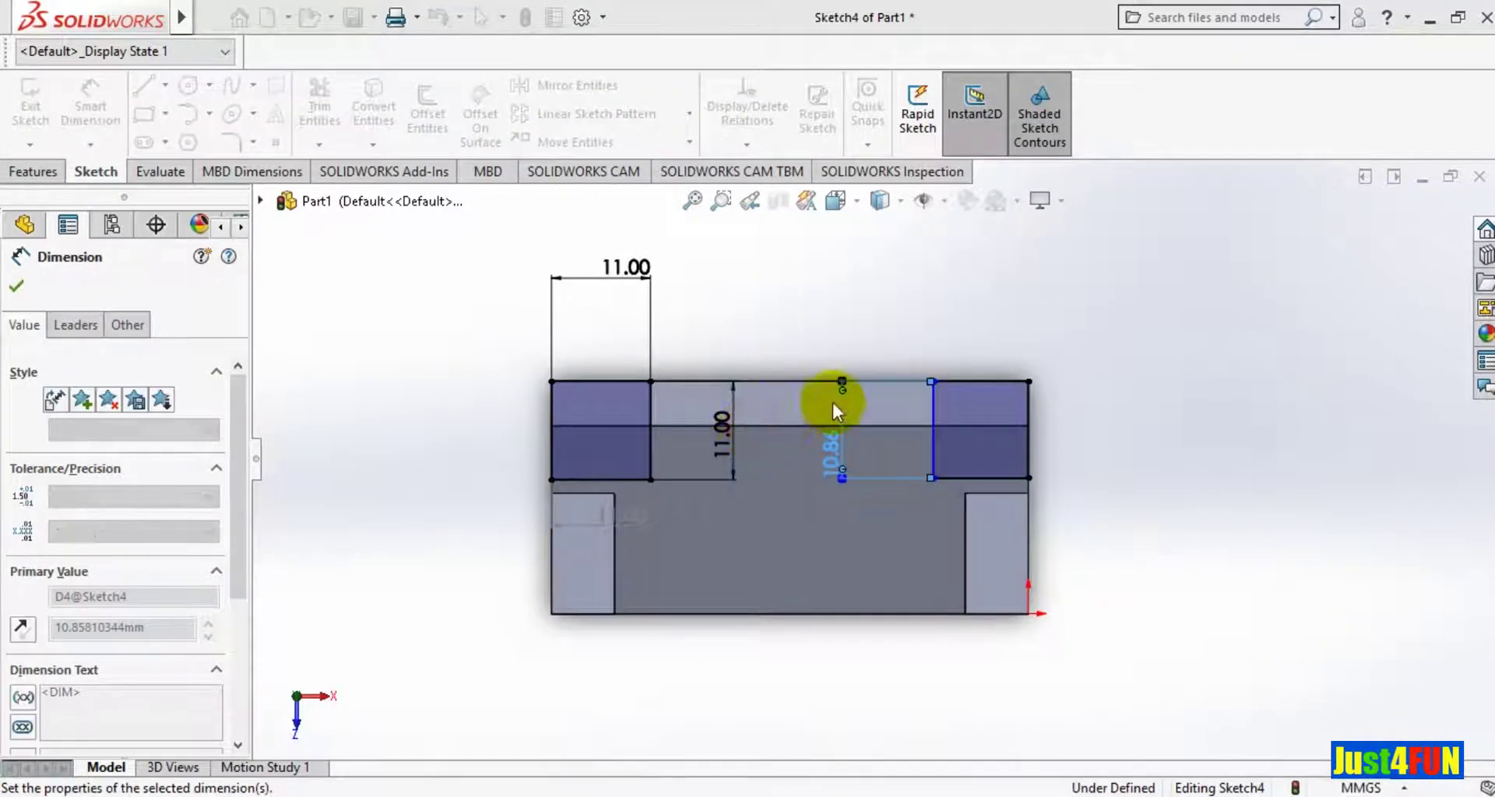
{"action": "left_click", "coordinate": [973, 381]}
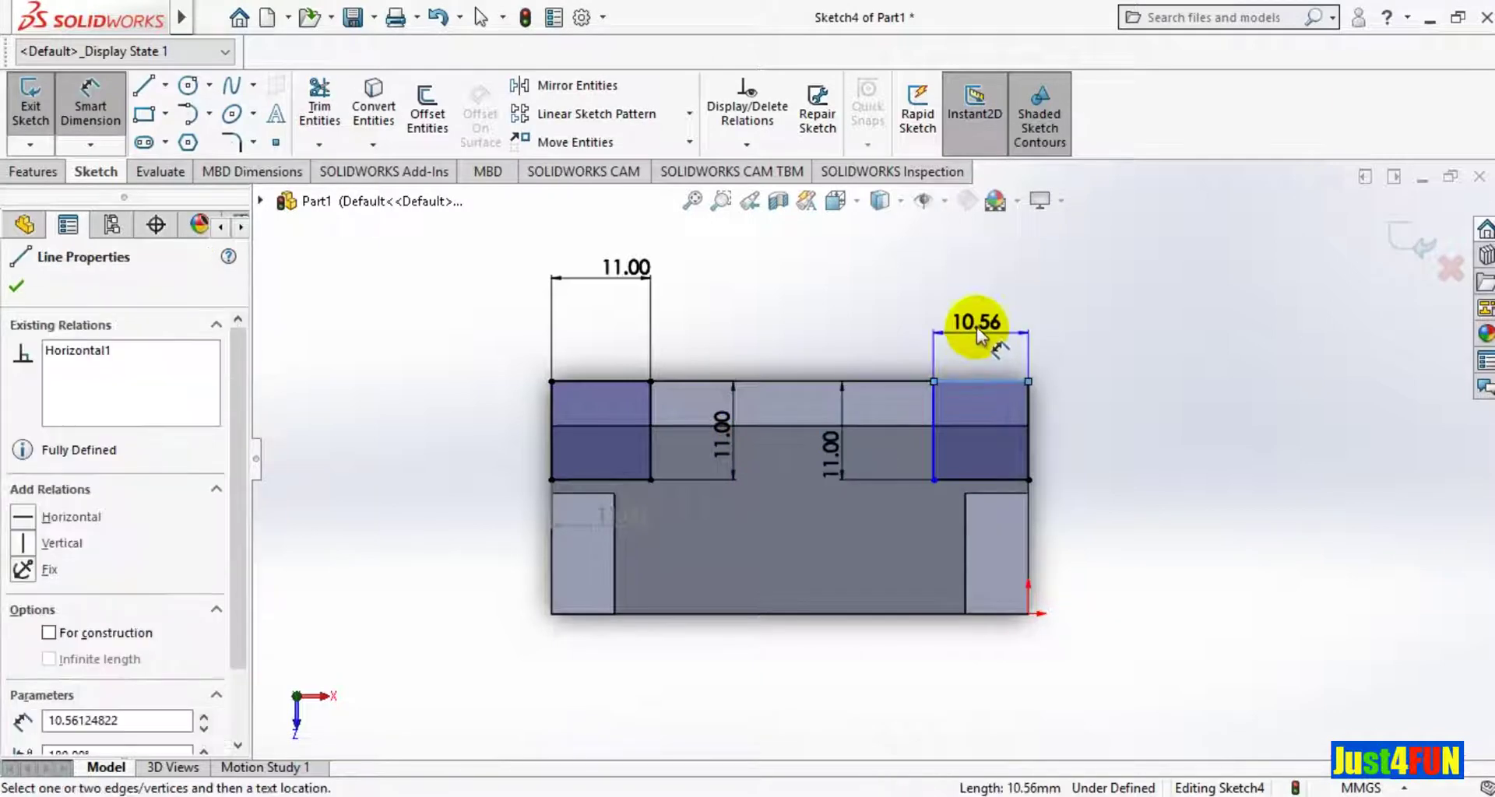
{"action": "left_click", "coordinate": [977, 327]}
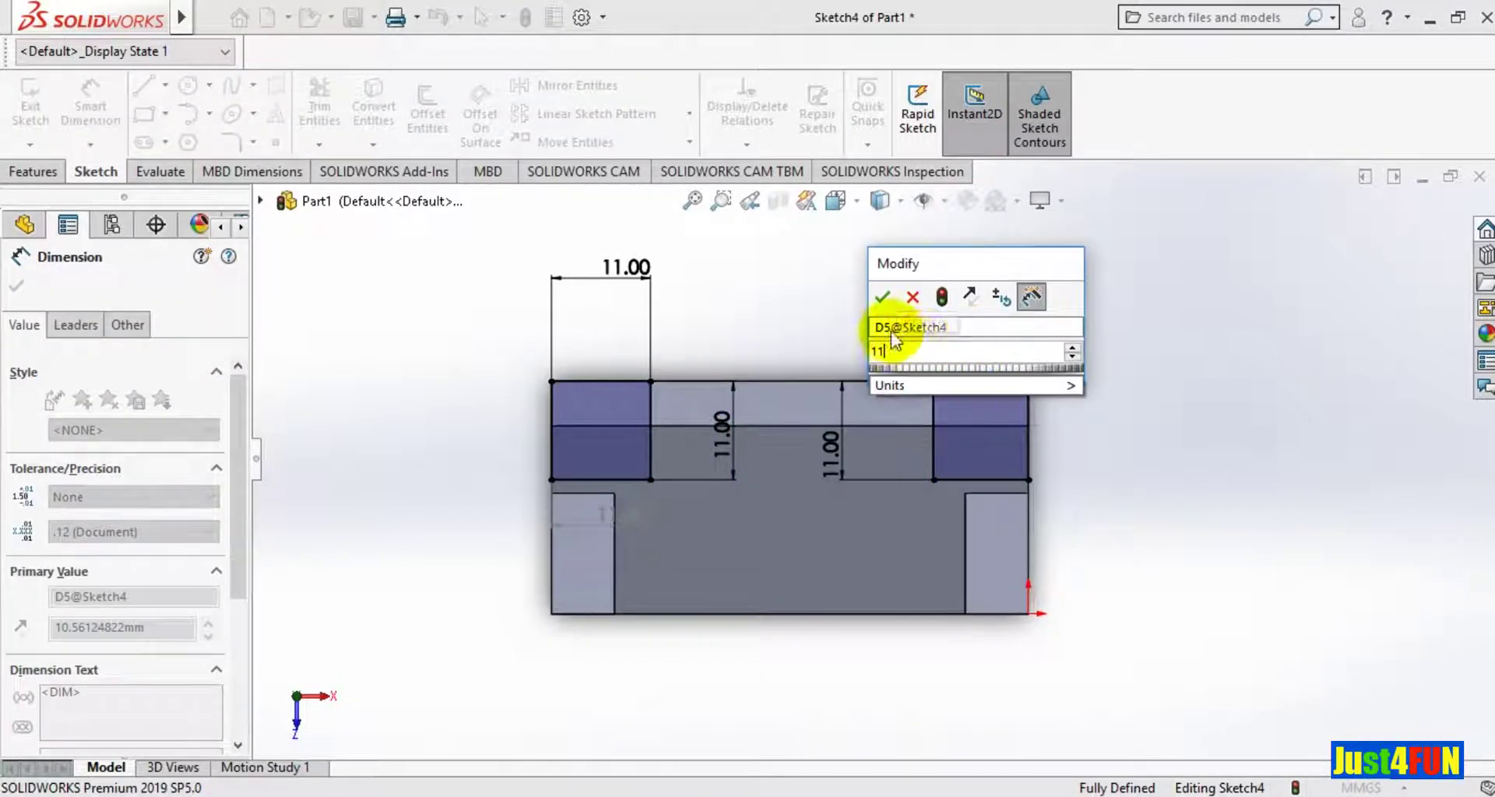
{"action": "left_click", "coordinate": [883, 298]}
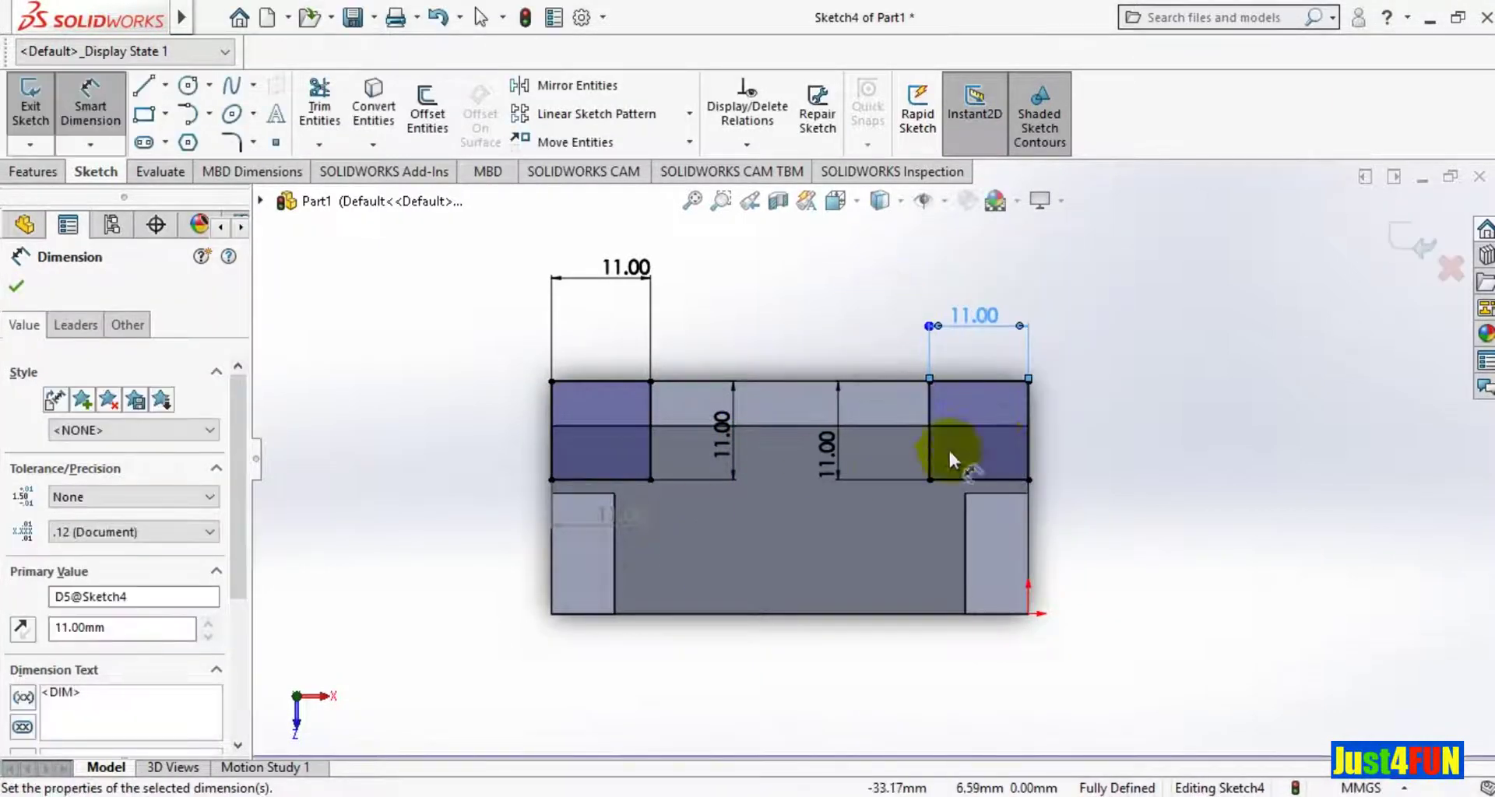
{"action": "left_click", "coordinate": [1029, 448]}
{"action": "left_click", "coordinate": [1060, 434]}
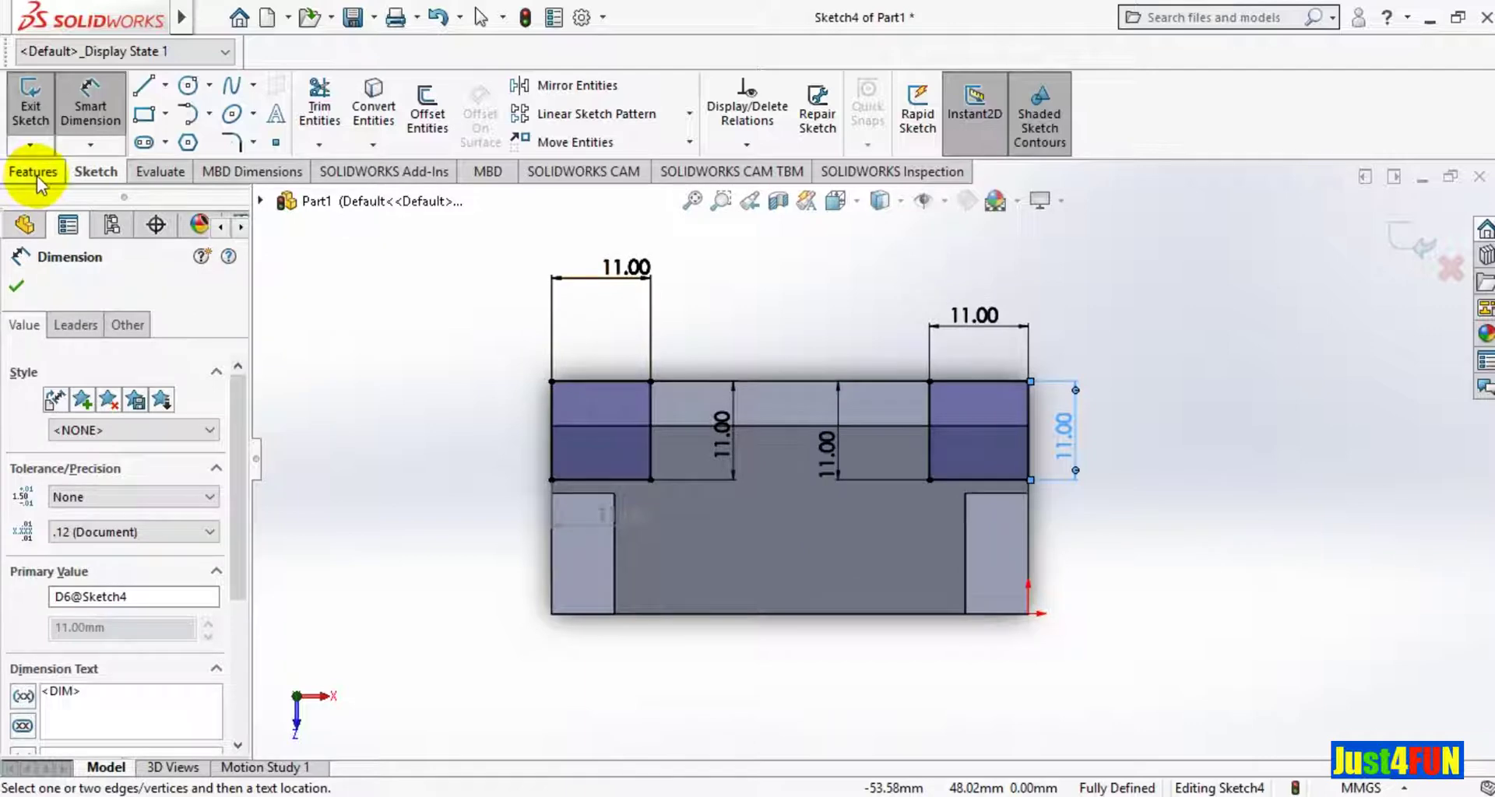
In isometric view, cut both 11 mm squares blind 5 mm deep as Cut-Extrude1.
{"action": "left_click", "coordinate": [849, 204]}
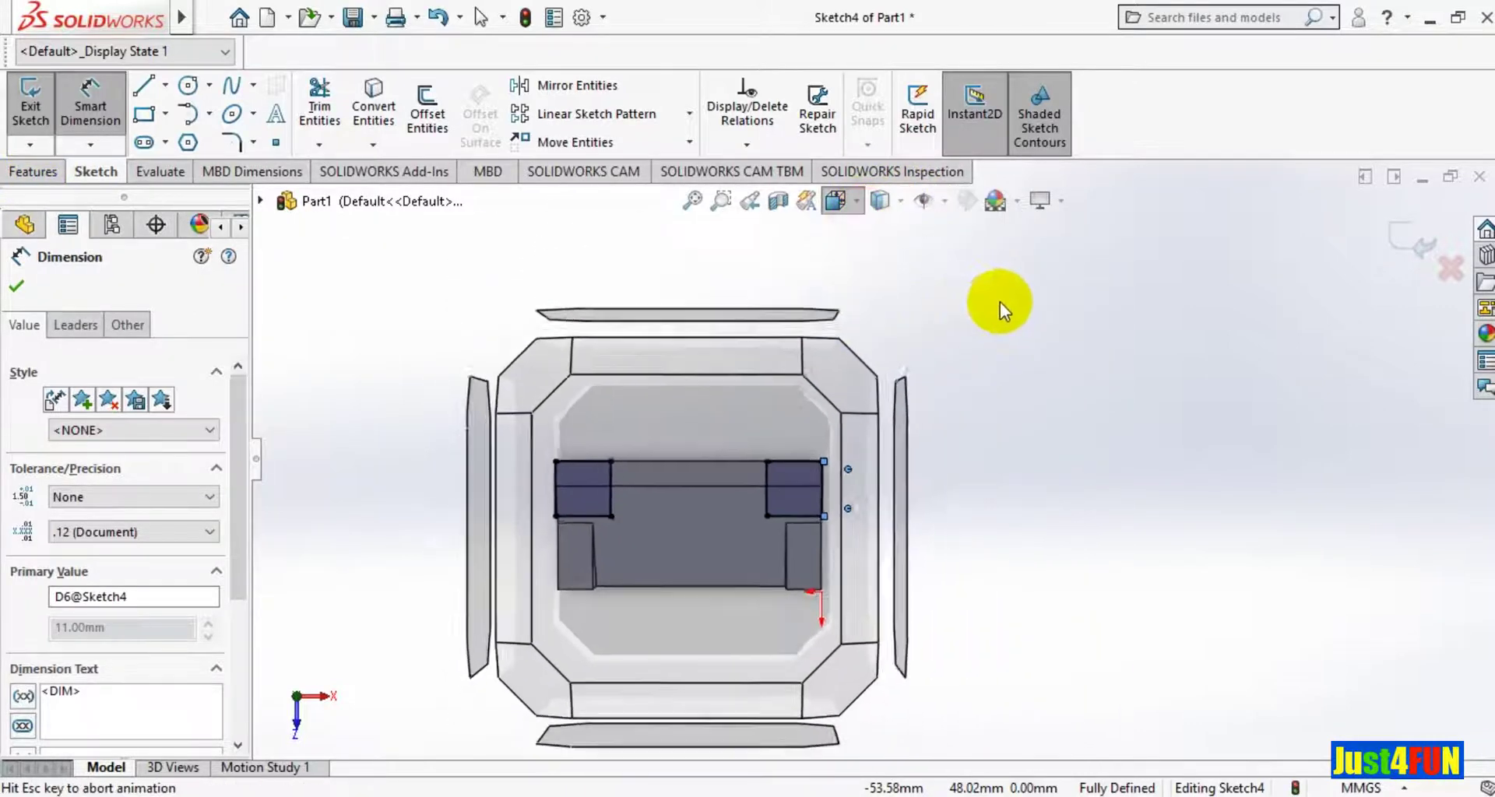
{"action": "left_click", "coordinate": [965, 262]}
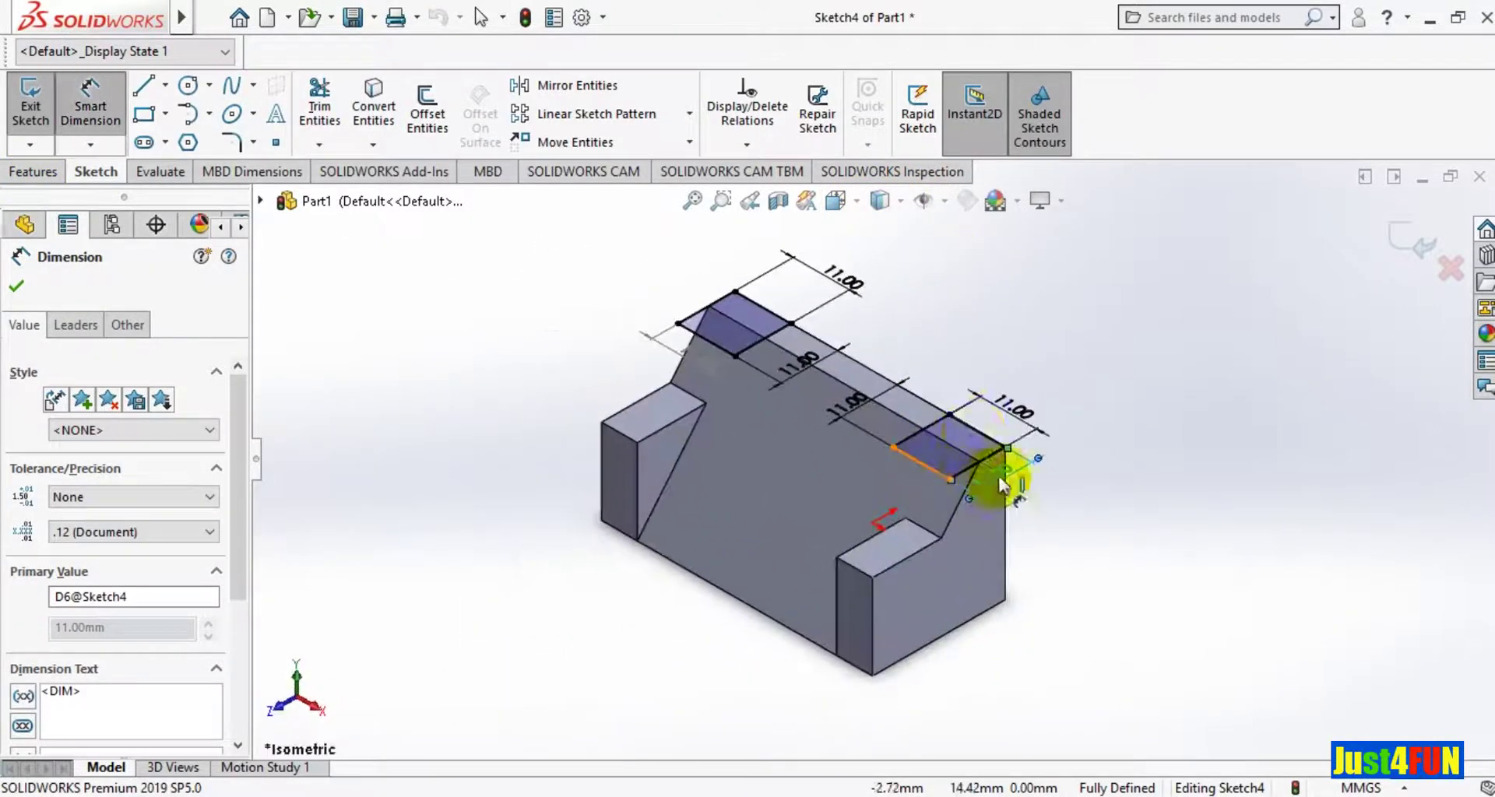
{"action": "left_click", "coordinate": [46, 173]}
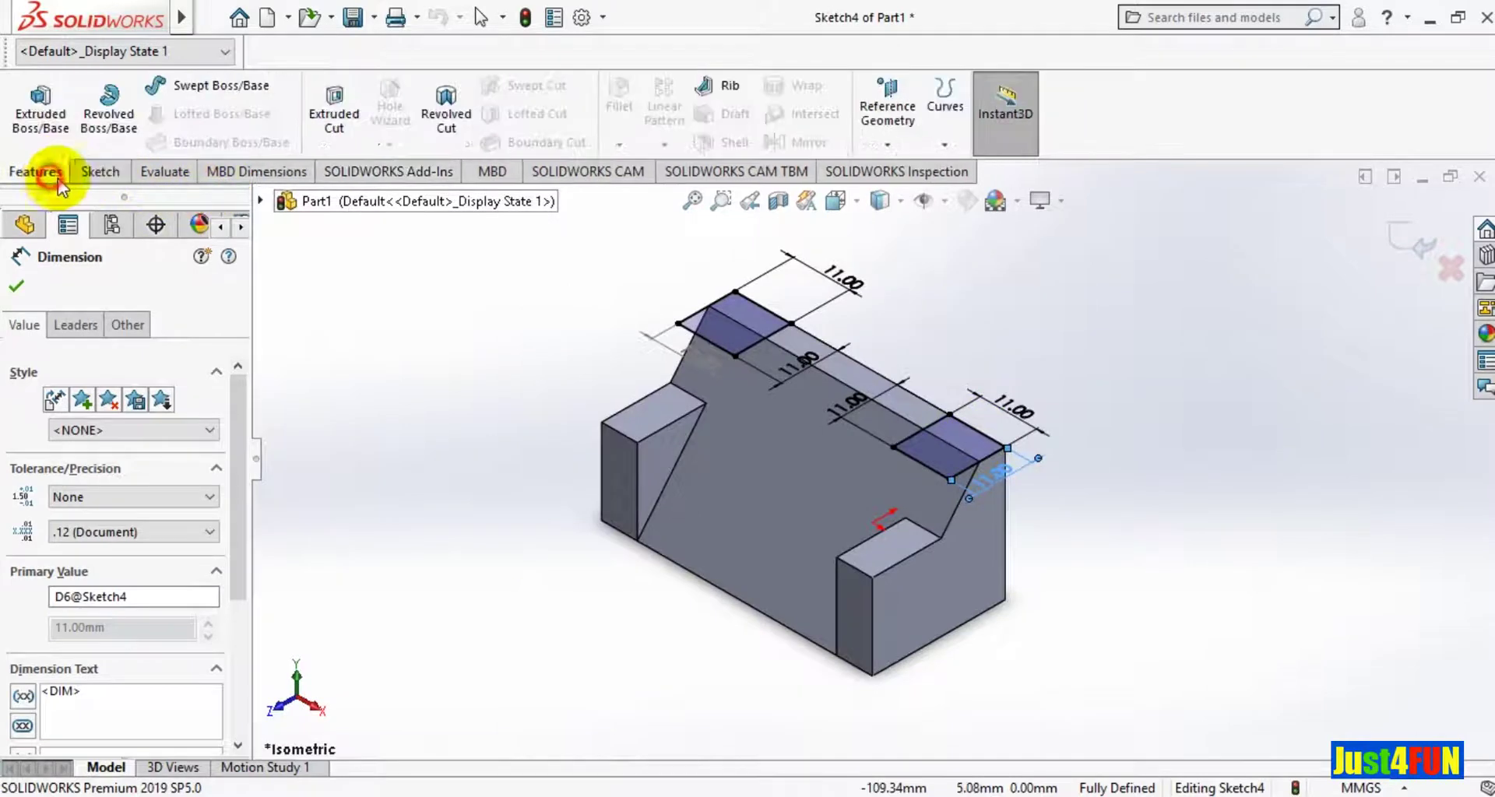
{"action": "left_click", "coordinate": [333, 109]}
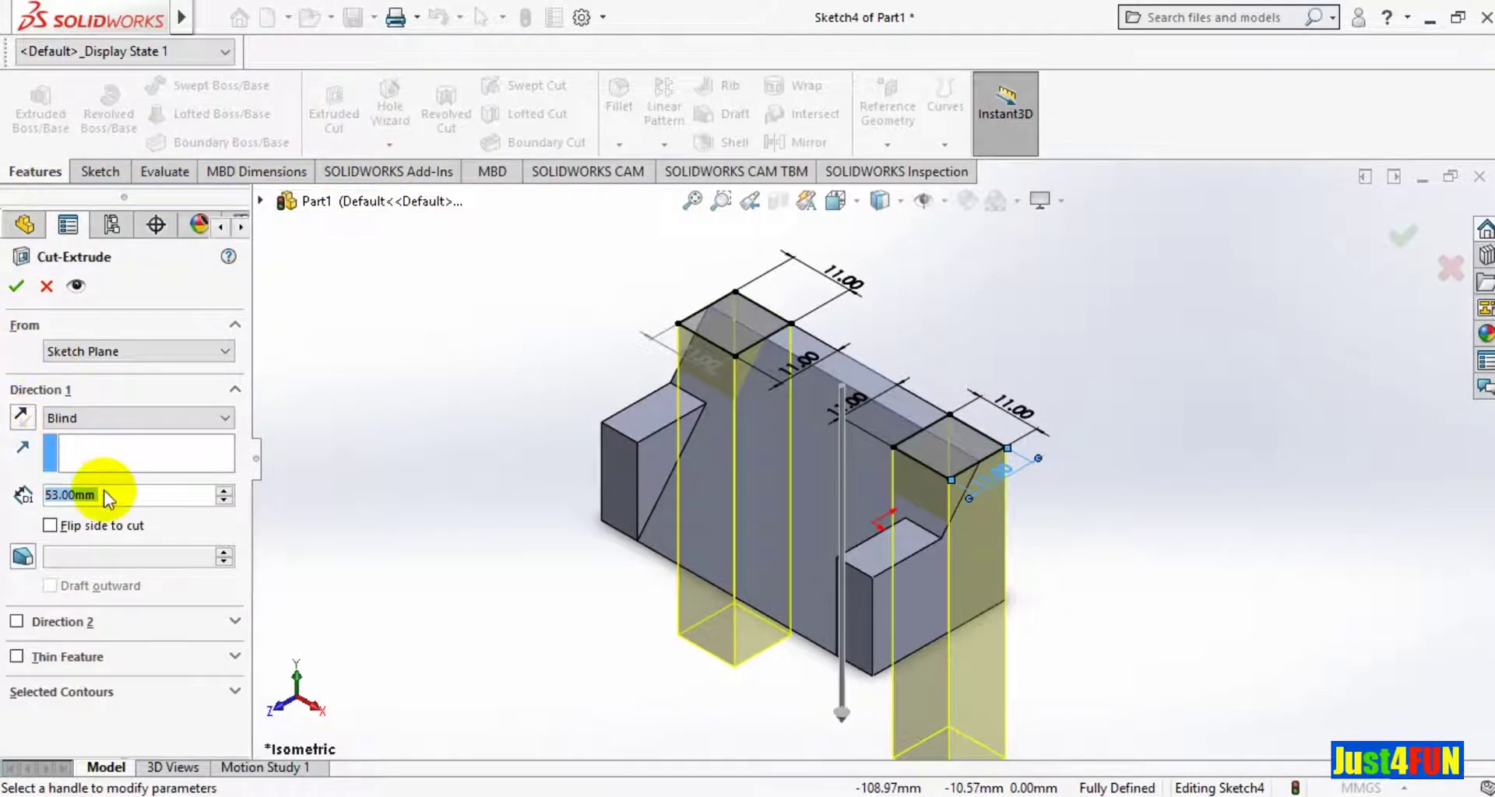
{"action": "type", "text": "5"}
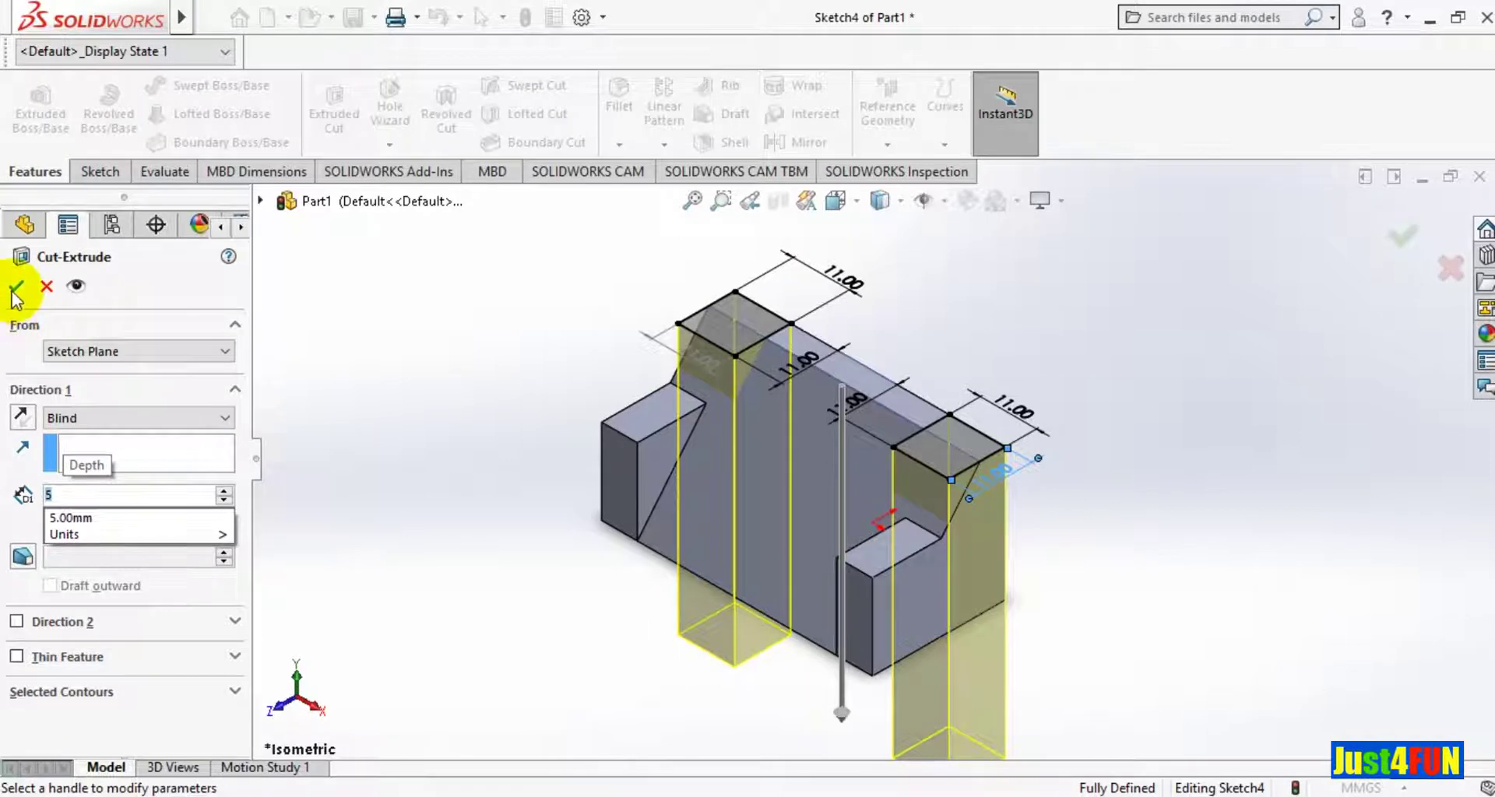
{"action": "key", "text": "Return"}
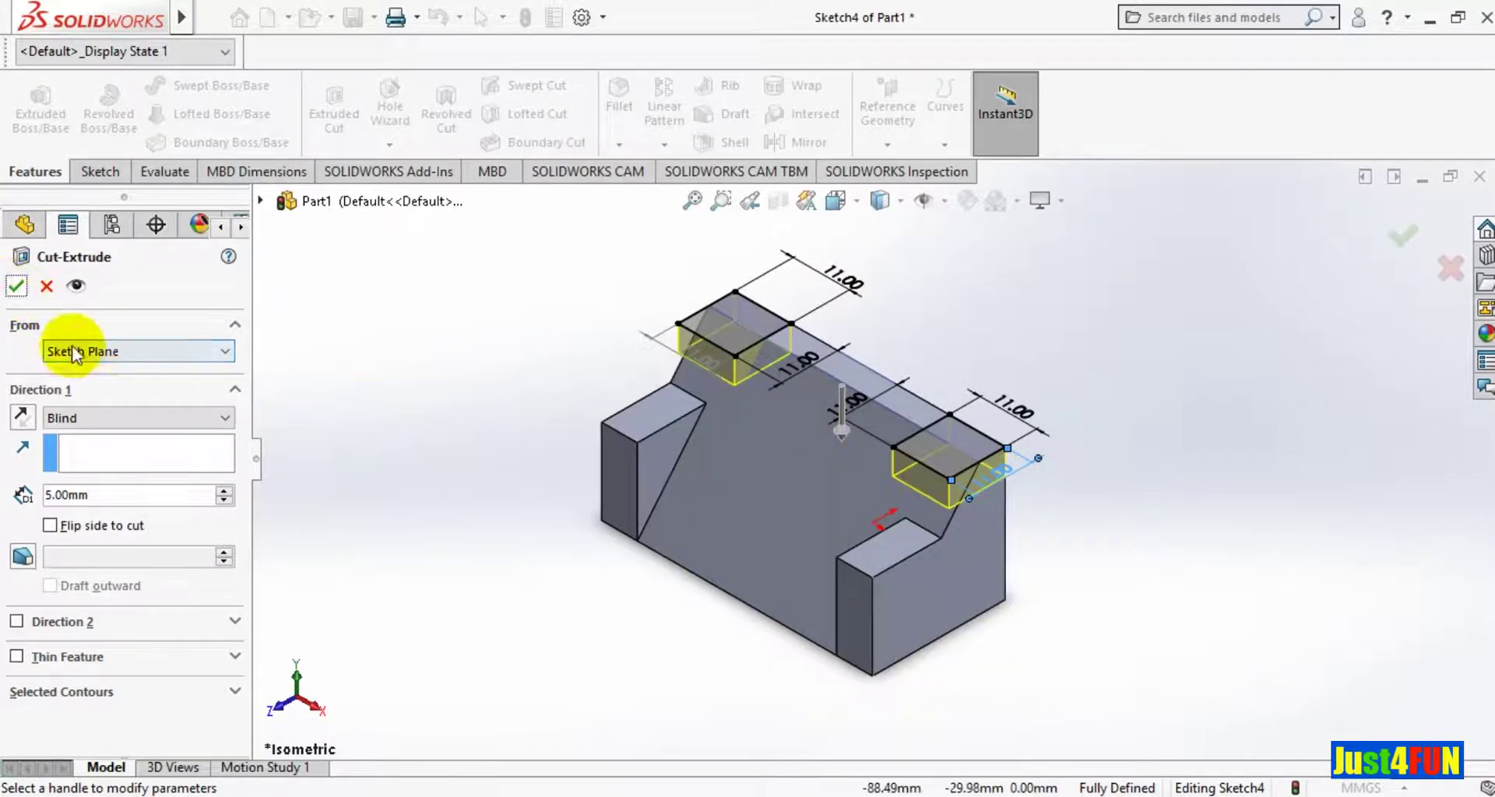
{"action": "left_click", "coordinate": [16, 290]}
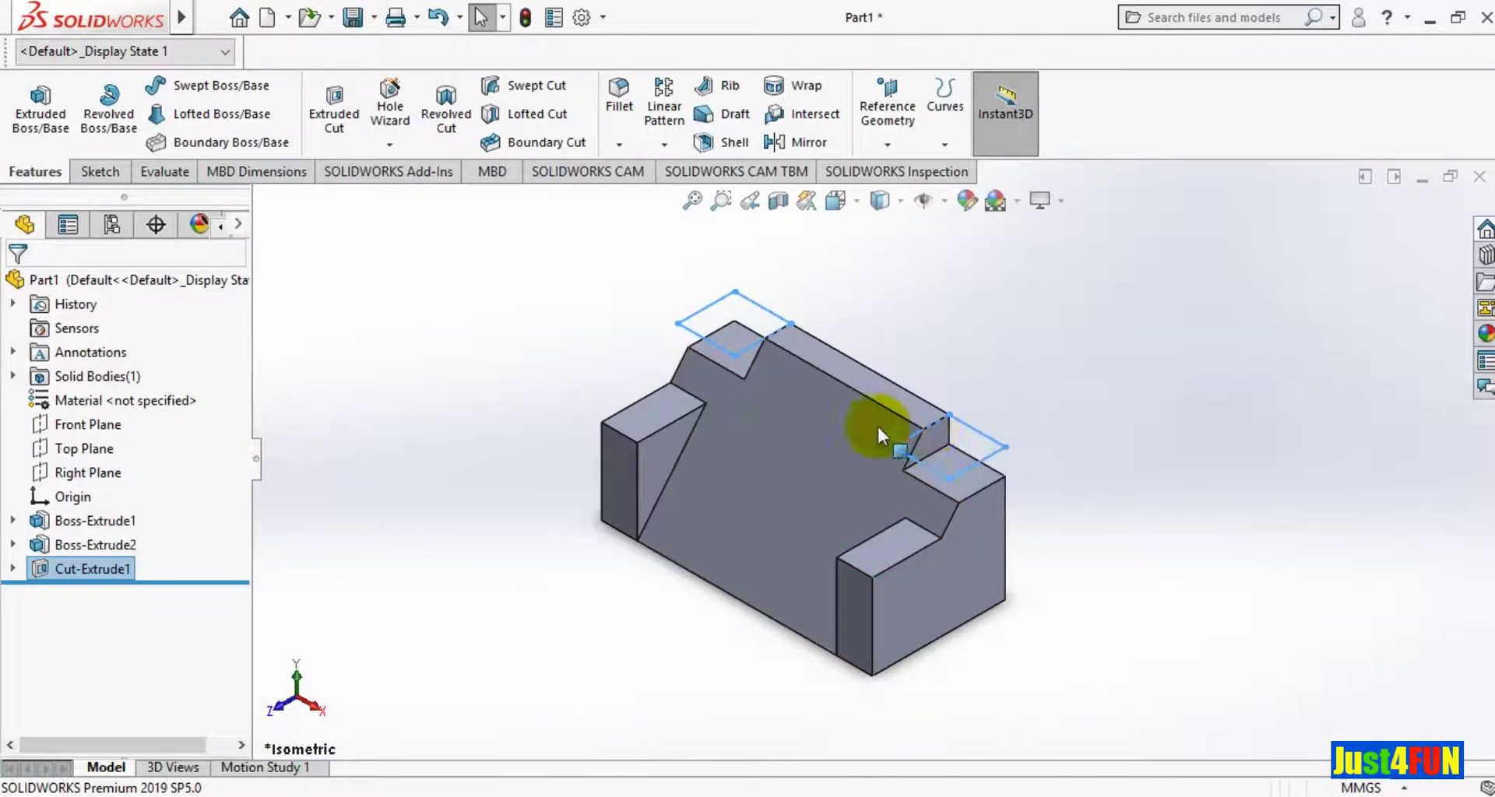
Orbit the part to a lower, frontal view and compare it with the back-up slide reference drawing.
{"action": "left_click", "coordinate": [1029, 406]}
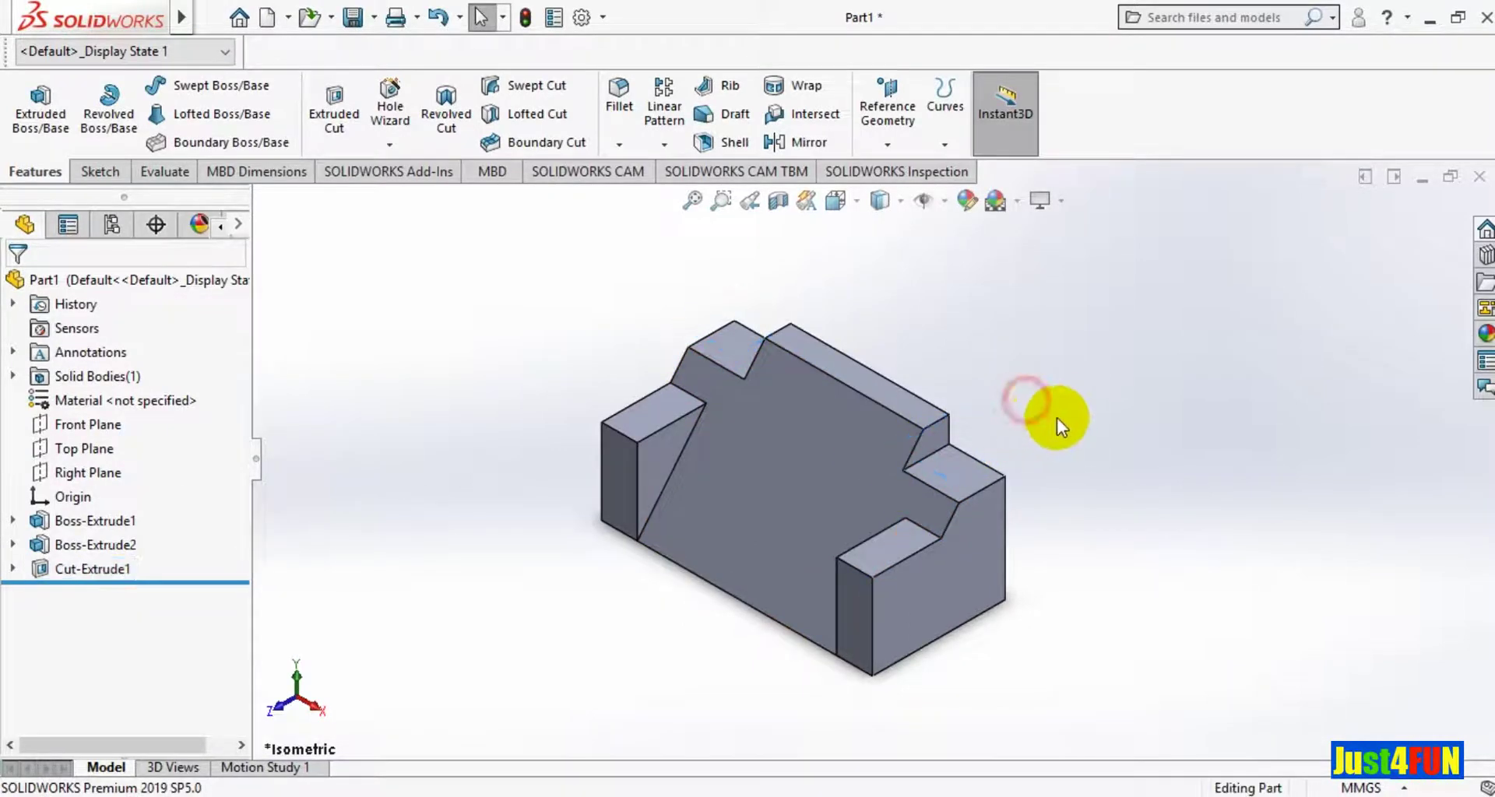
{"action": "right_click", "coordinate": [1062, 403]}
{"action": "left_click", "coordinate": [1118, 502]}
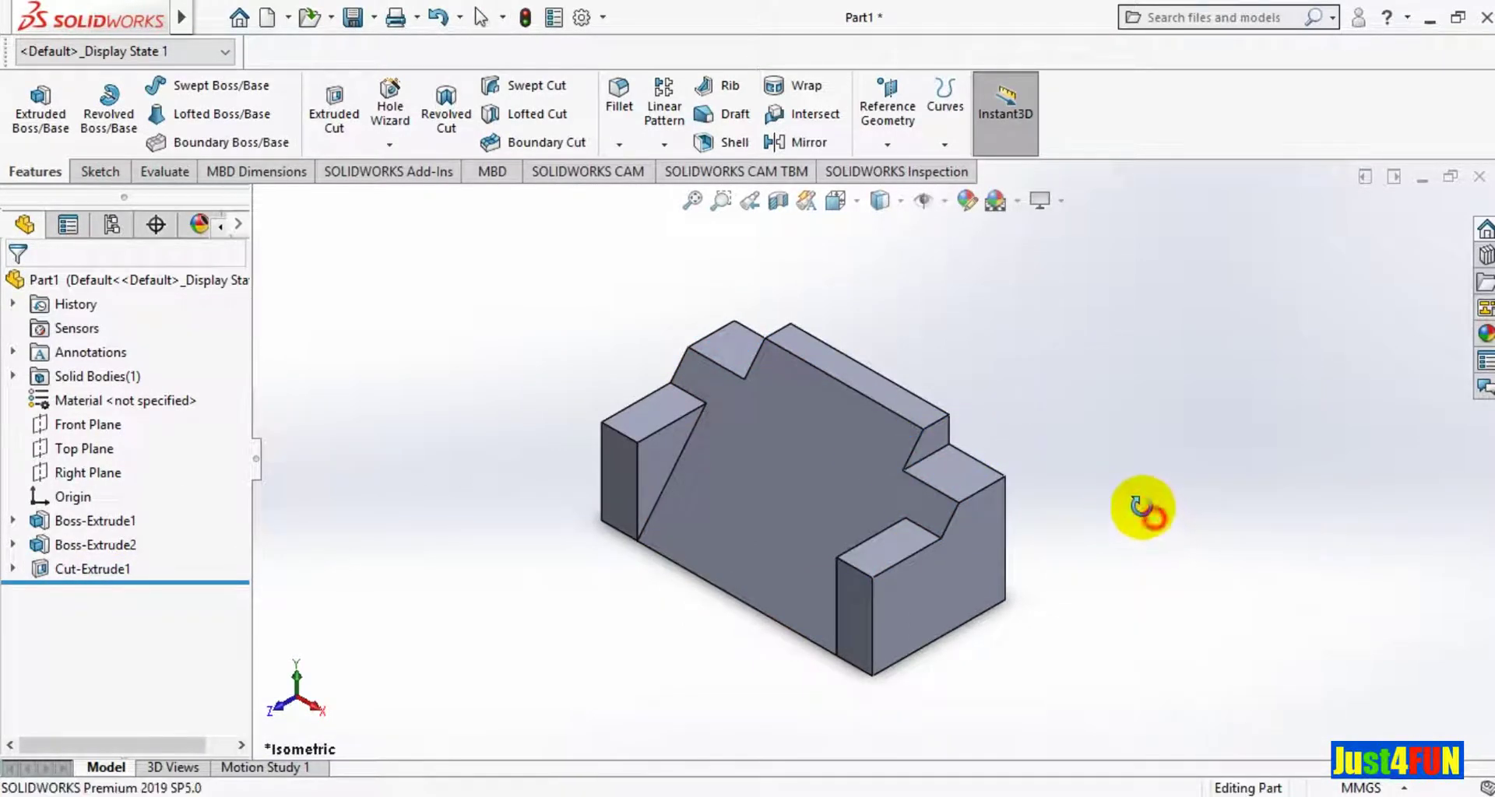
{"action": "mouse_move", "coordinate": [1151, 507]}
{"action": "left_mouse_down"}
{"action": "mouse_move", "coordinate": [1105, 450]}
{"action": "mouse_move", "coordinate": [1179, 441]}
{"action": "mouse_move", "coordinate": [1191, 423]}
{"action": "mouse_move", "coordinate": [797, 742]}
{"action": "left_mouse_up"}
{"action": "left_click", "coordinate": [895, 743]}
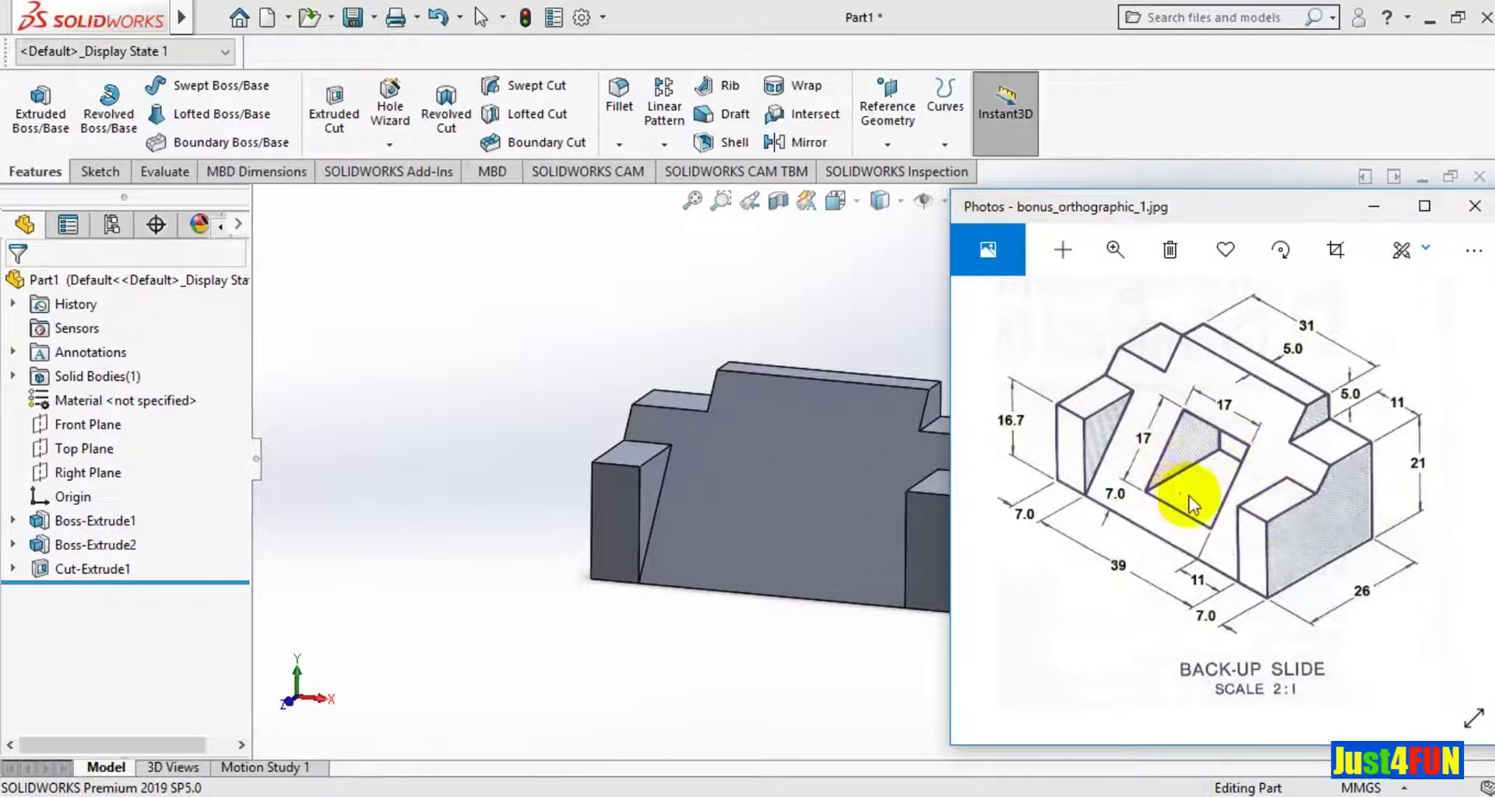
{"action": "left_click", "coordinate": [1377, 206]}
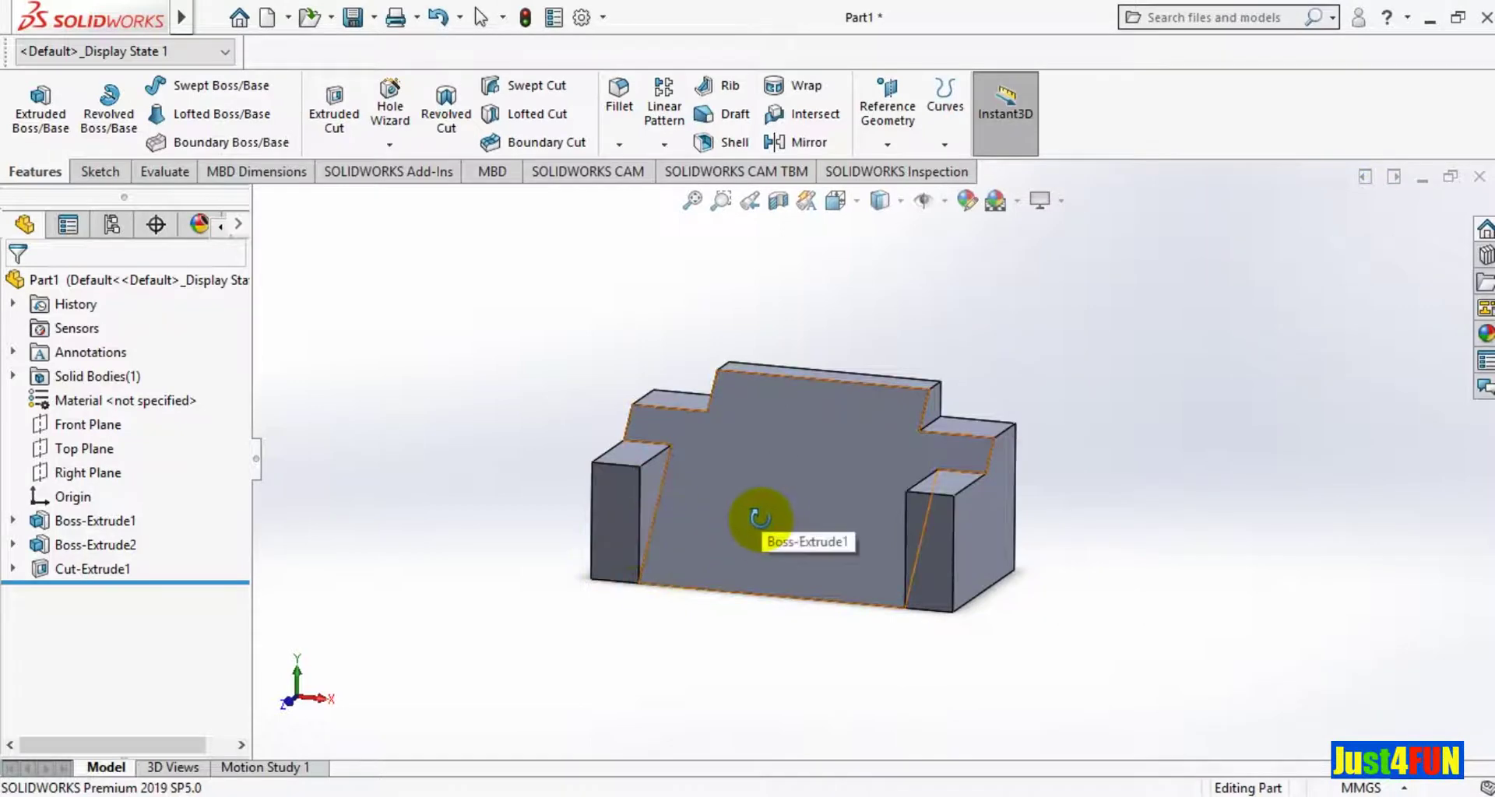
Stop rotating and select the large front face of the part.
{"action": "left_click", "coordinate": [759, 518]}
{"action": "key", "text": "Escape"}
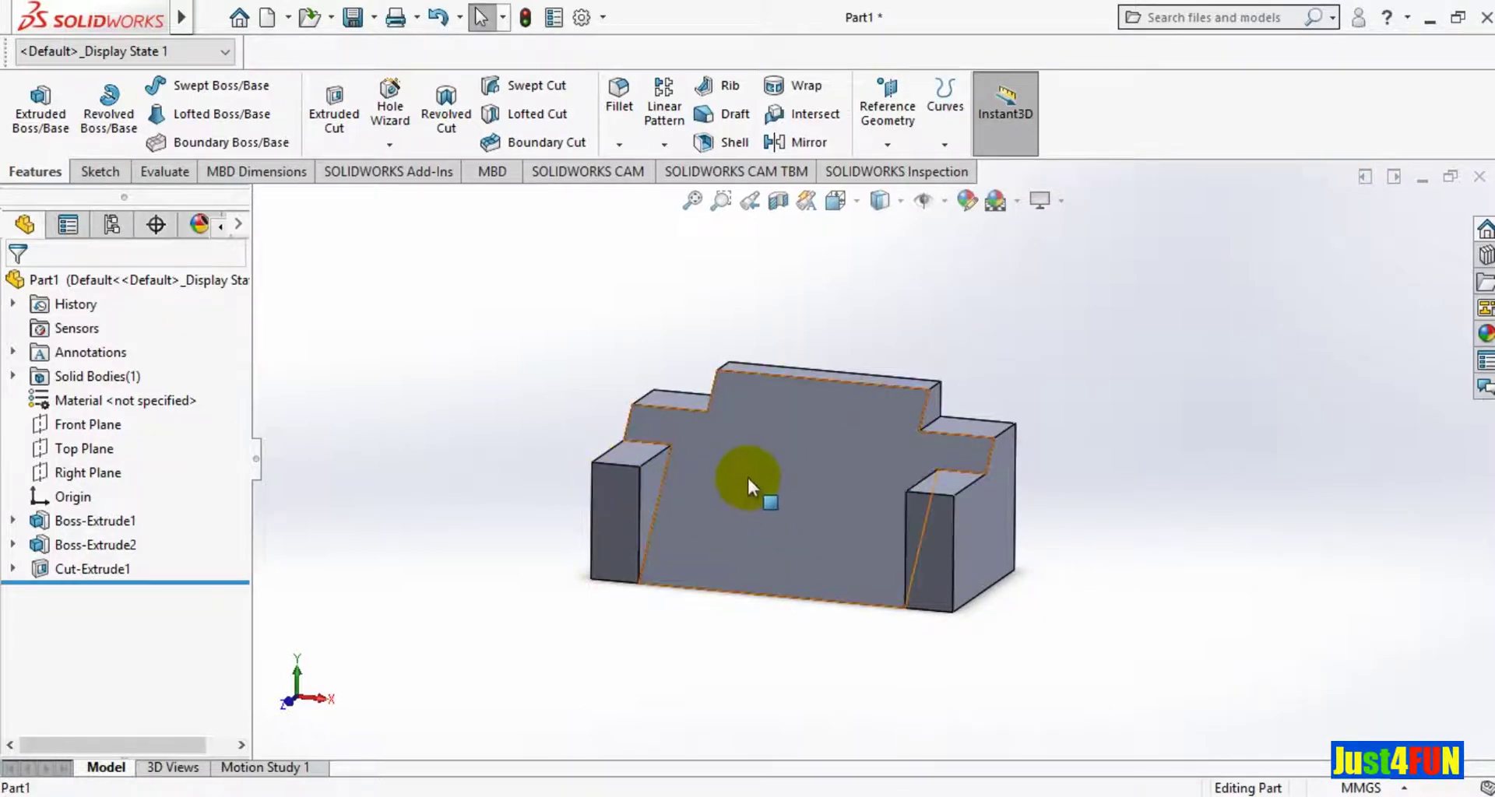
{"action": "left_click", "coordinate": [753, 478]}
{"action": "left_click", "coordinate": [858, 204]}
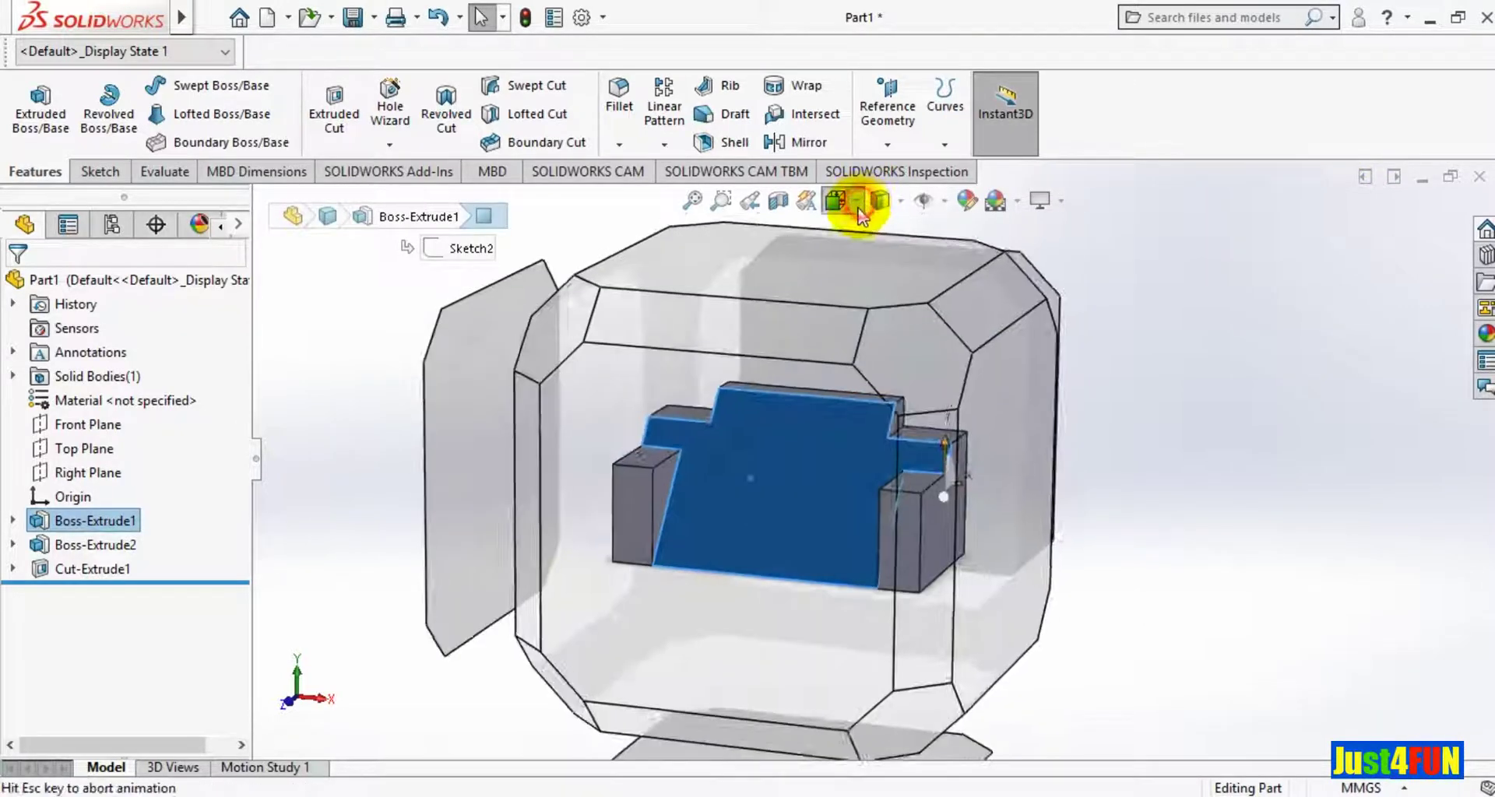
Look normal to the front face and sketch a rectangle on it.
{"action": "left_click", "coordinate": [963, 330]}
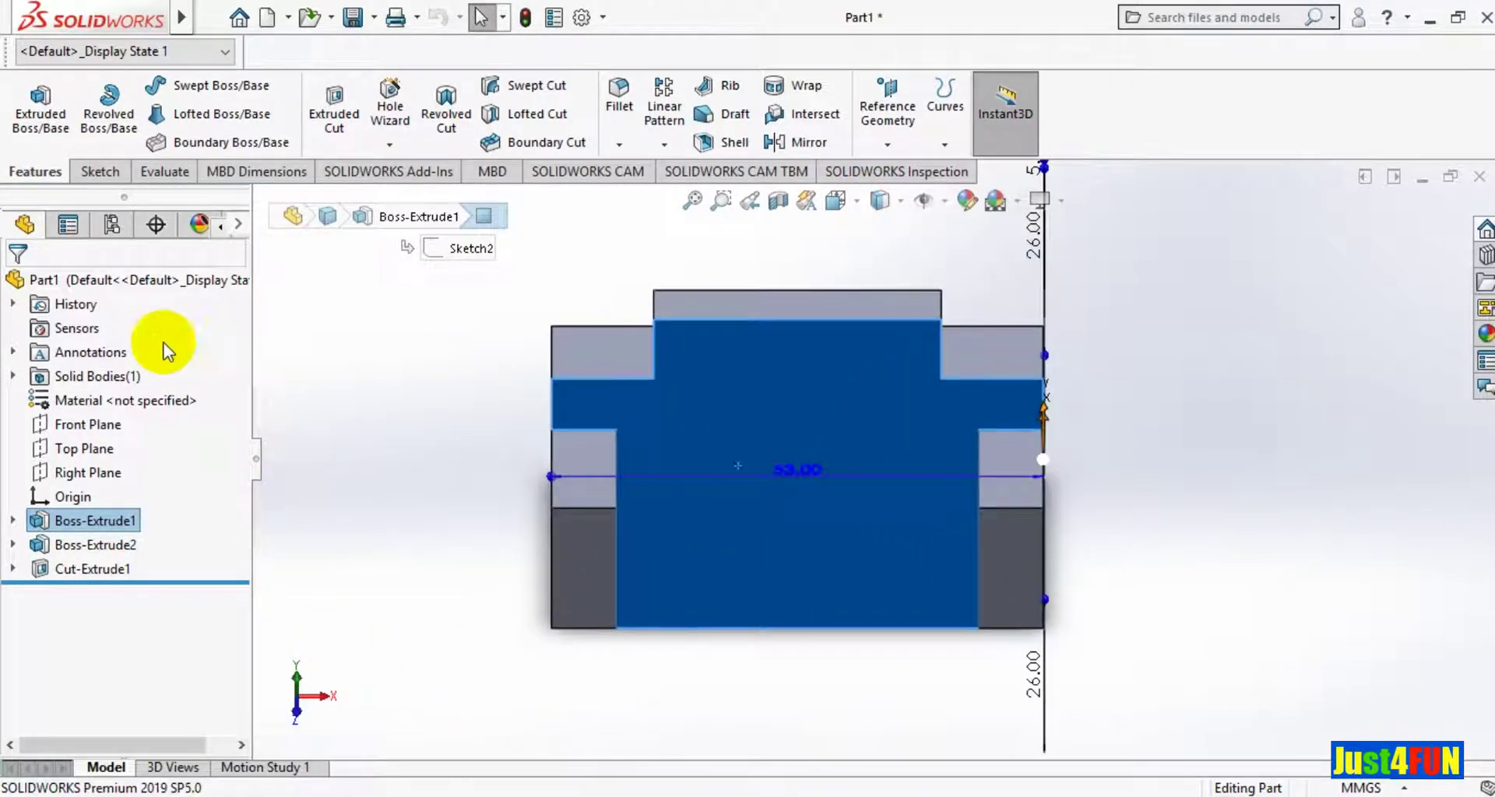
{"action": "left_click", "coordinate": [105, 171]}
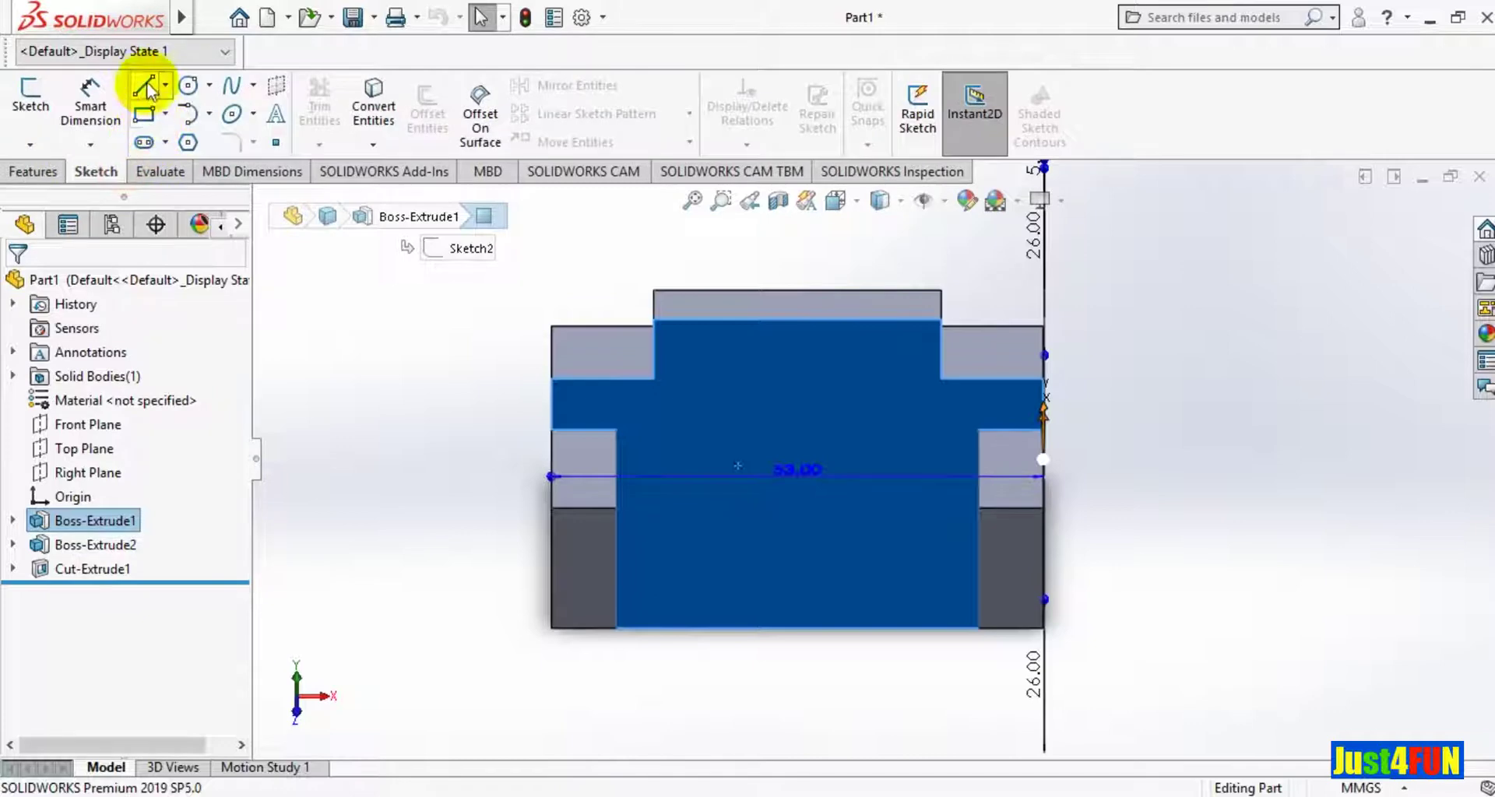
{"action": "left_click", "coordinate": [143, 117]}
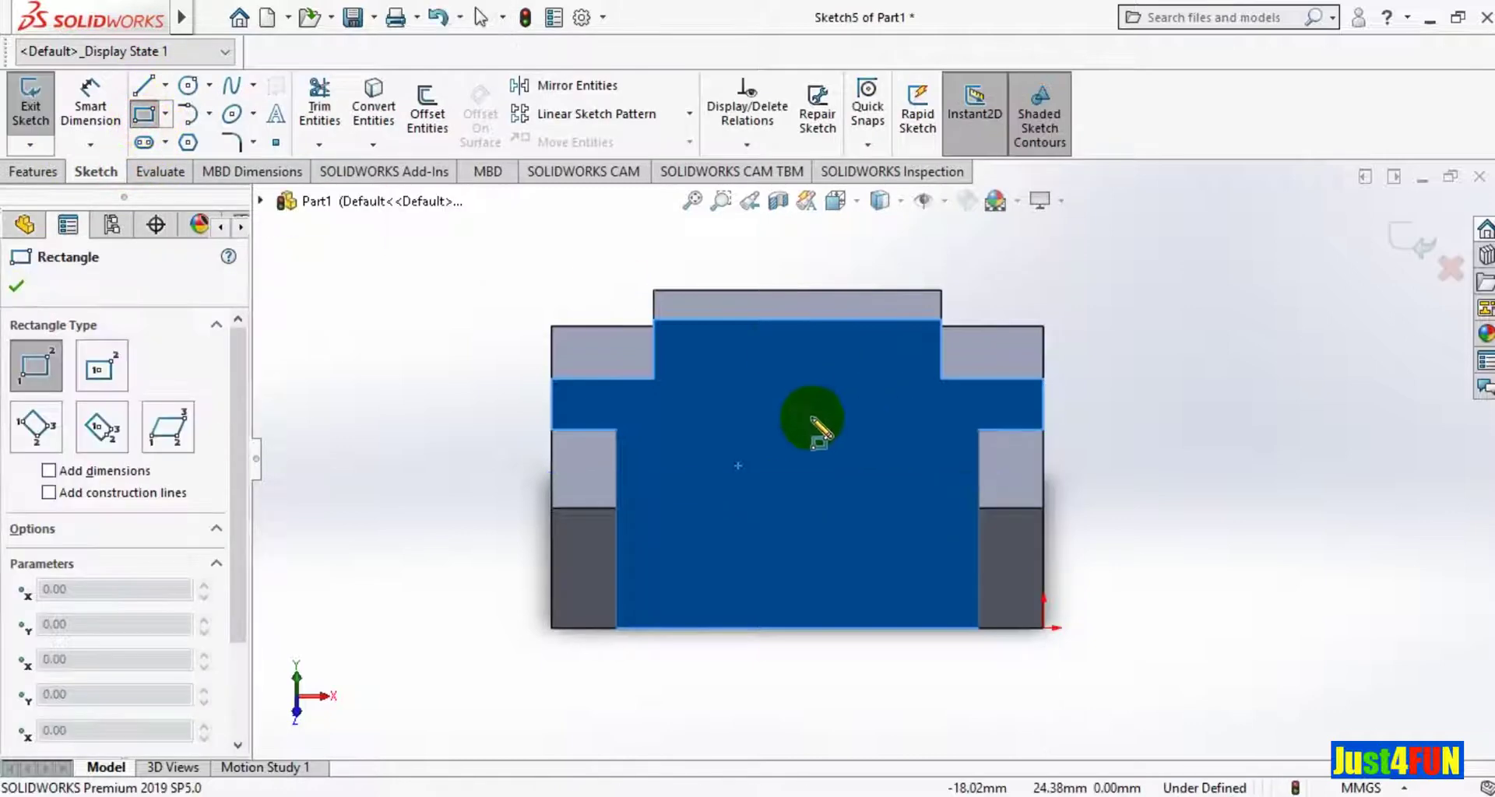
{"action": "left_click", "coordinate": [690, 424]}
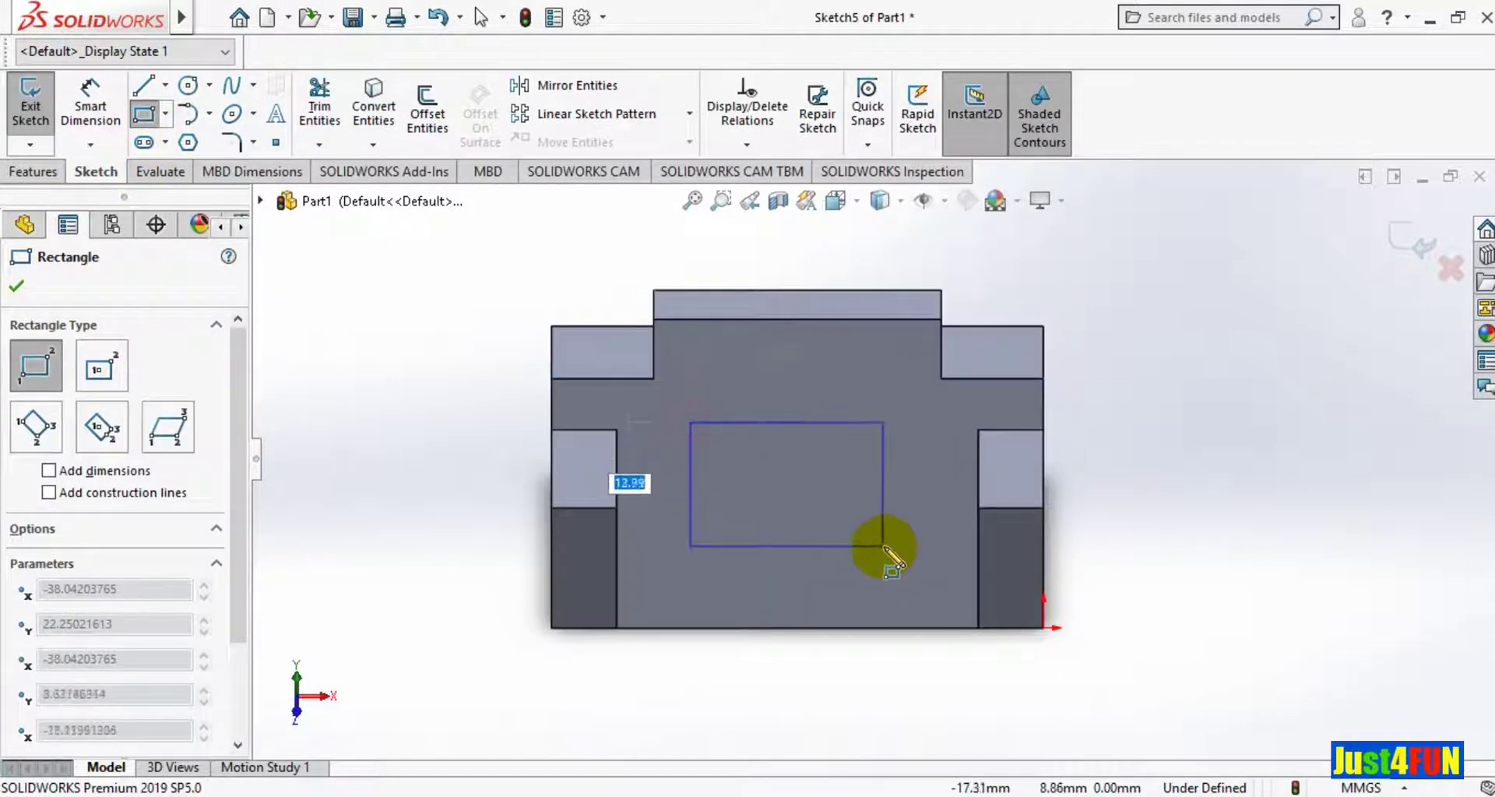
{"action": "left_click", "coordinate": [891, 574]}
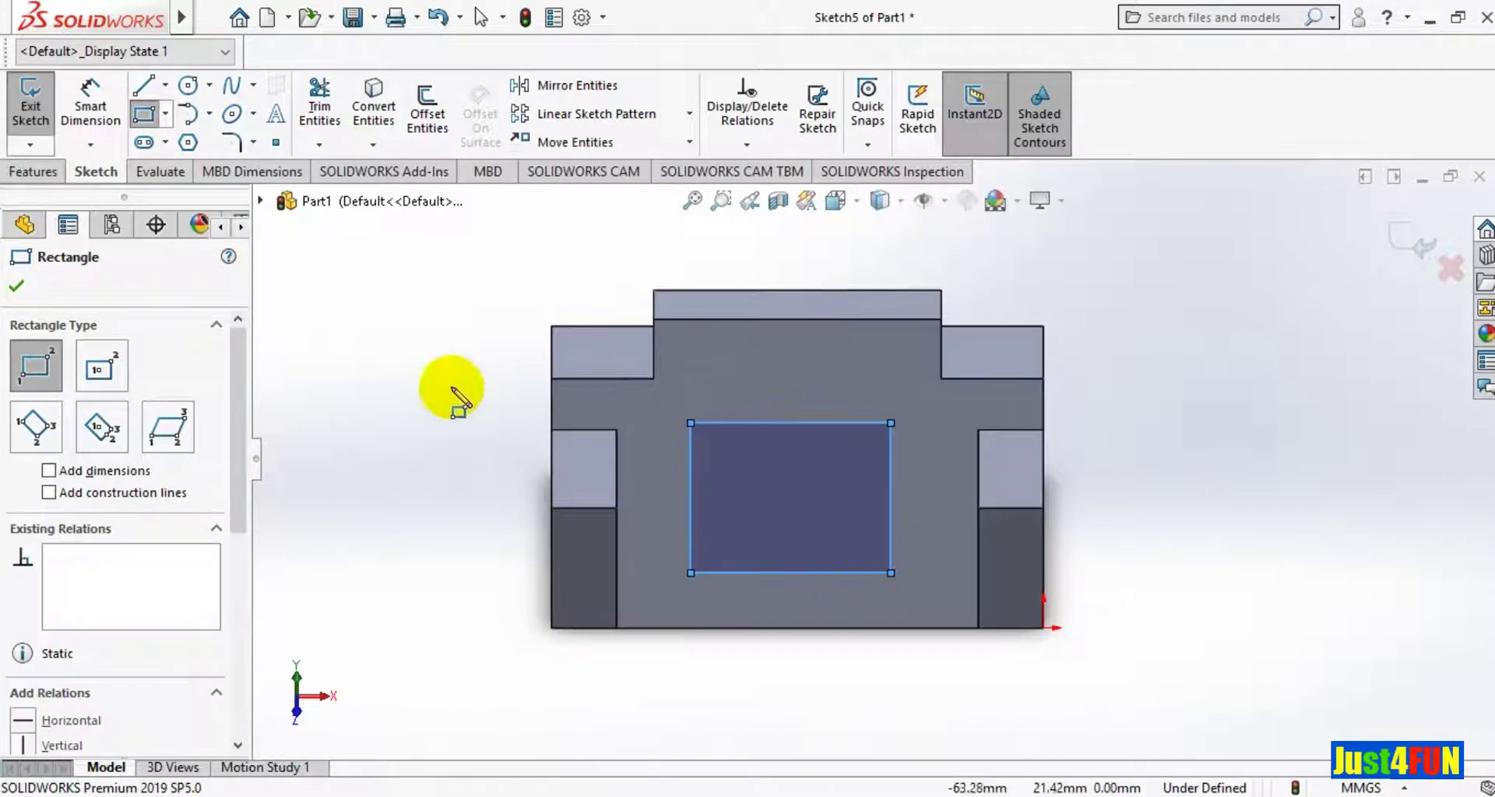
Dimension the rectangle's bottom 7 mm above the part's bottom edge.
{"action": "left_click", "coordinate": [91, 102]}
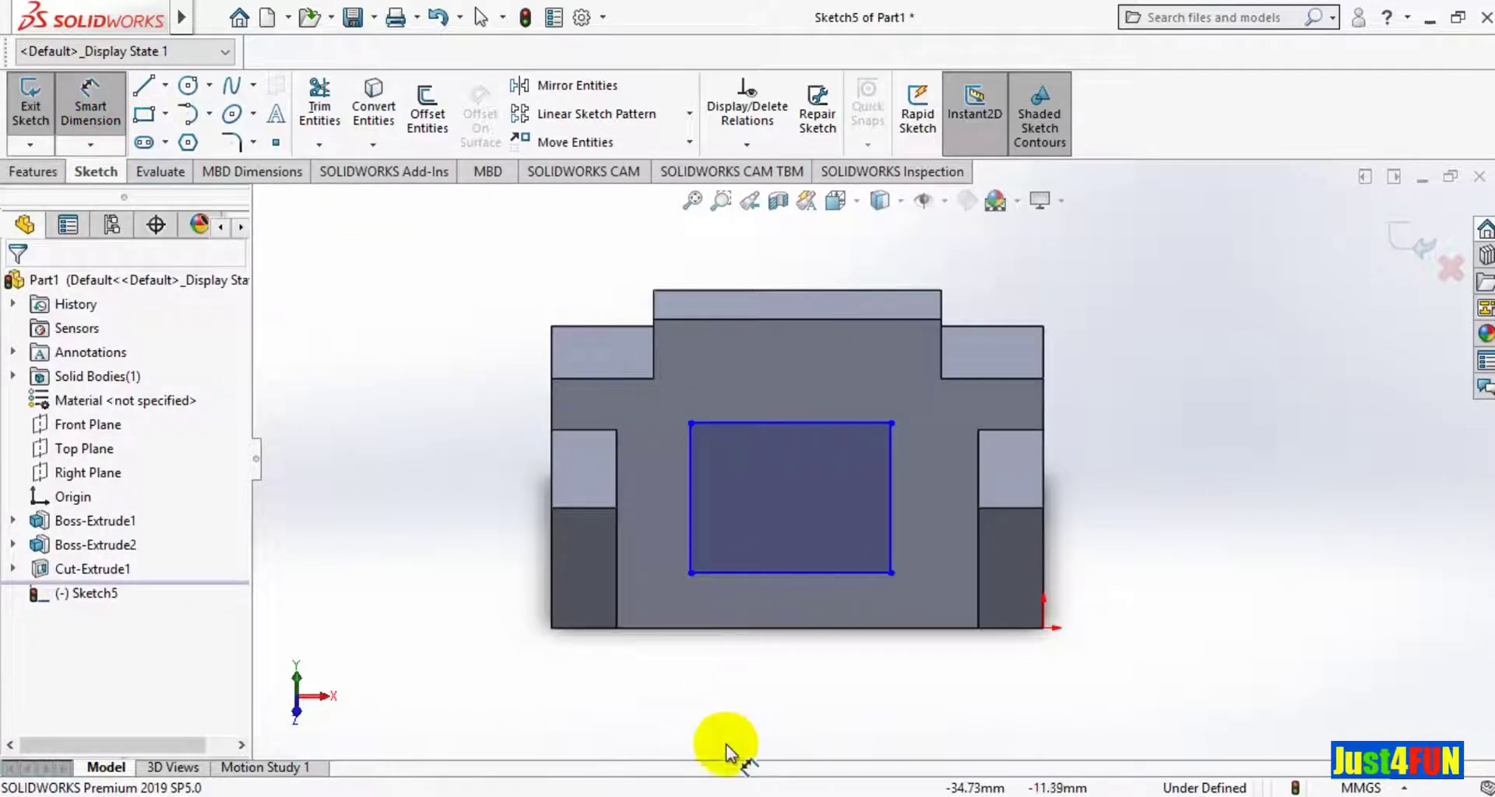
{"action": "key", "text": "alt+Tab"}
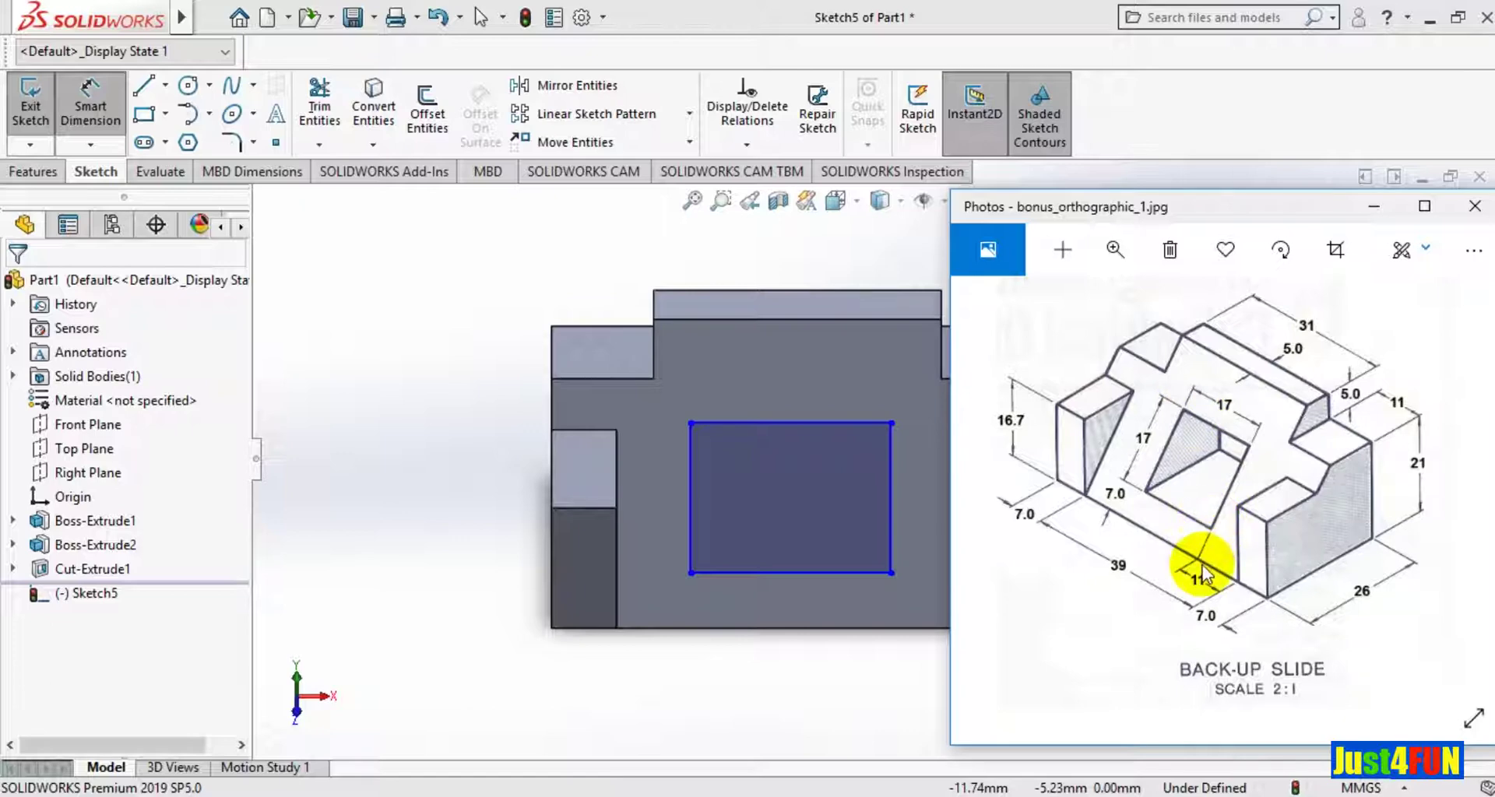
{"action": "left_click", "coordinate": [1375, 211]}
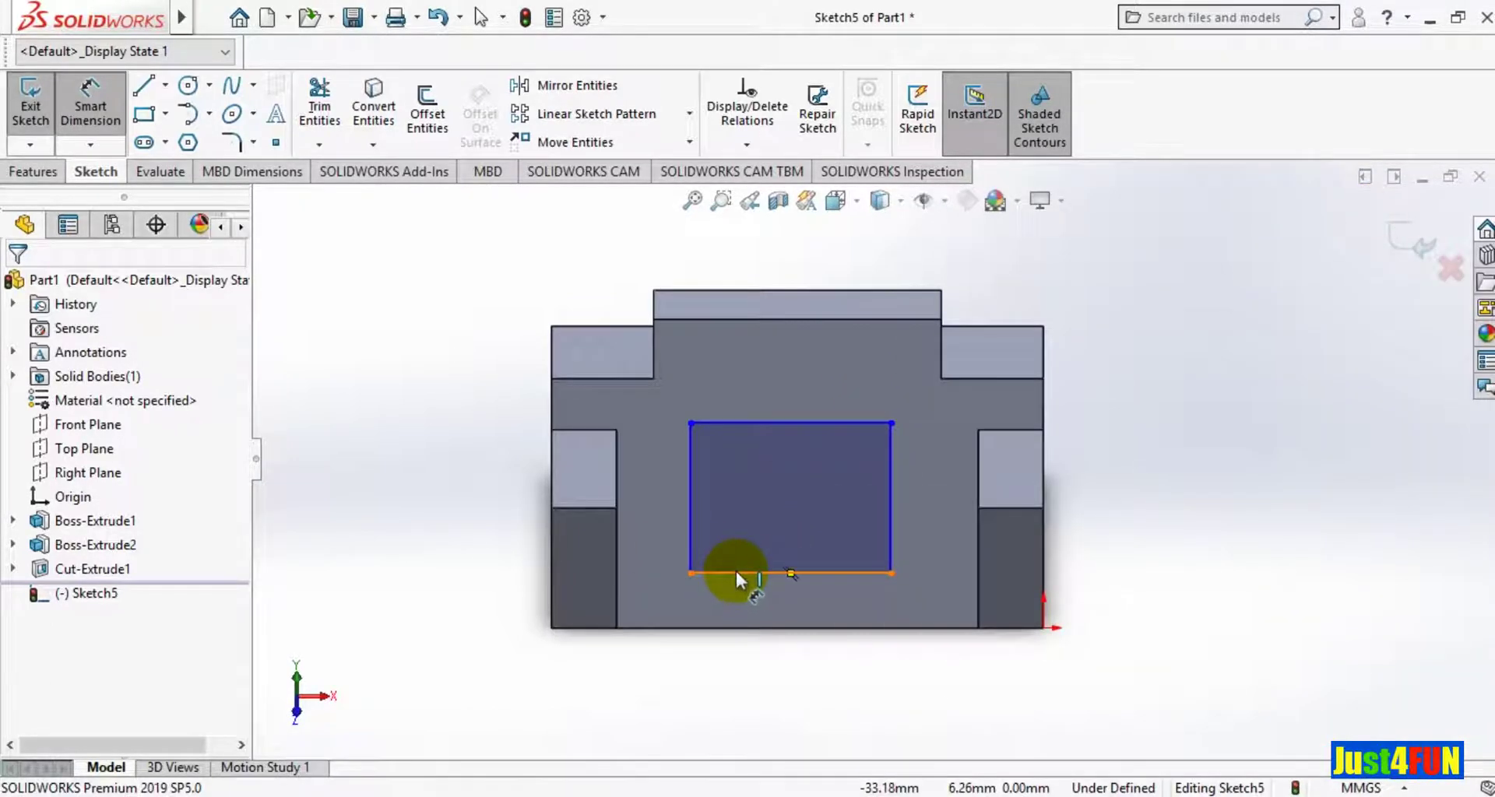
{"action": "left_click_drag", "start_coordinate": [736, 575], "coordinate": [733, 628]}
{"action": "left_click", "coordinate": [732, 627]}
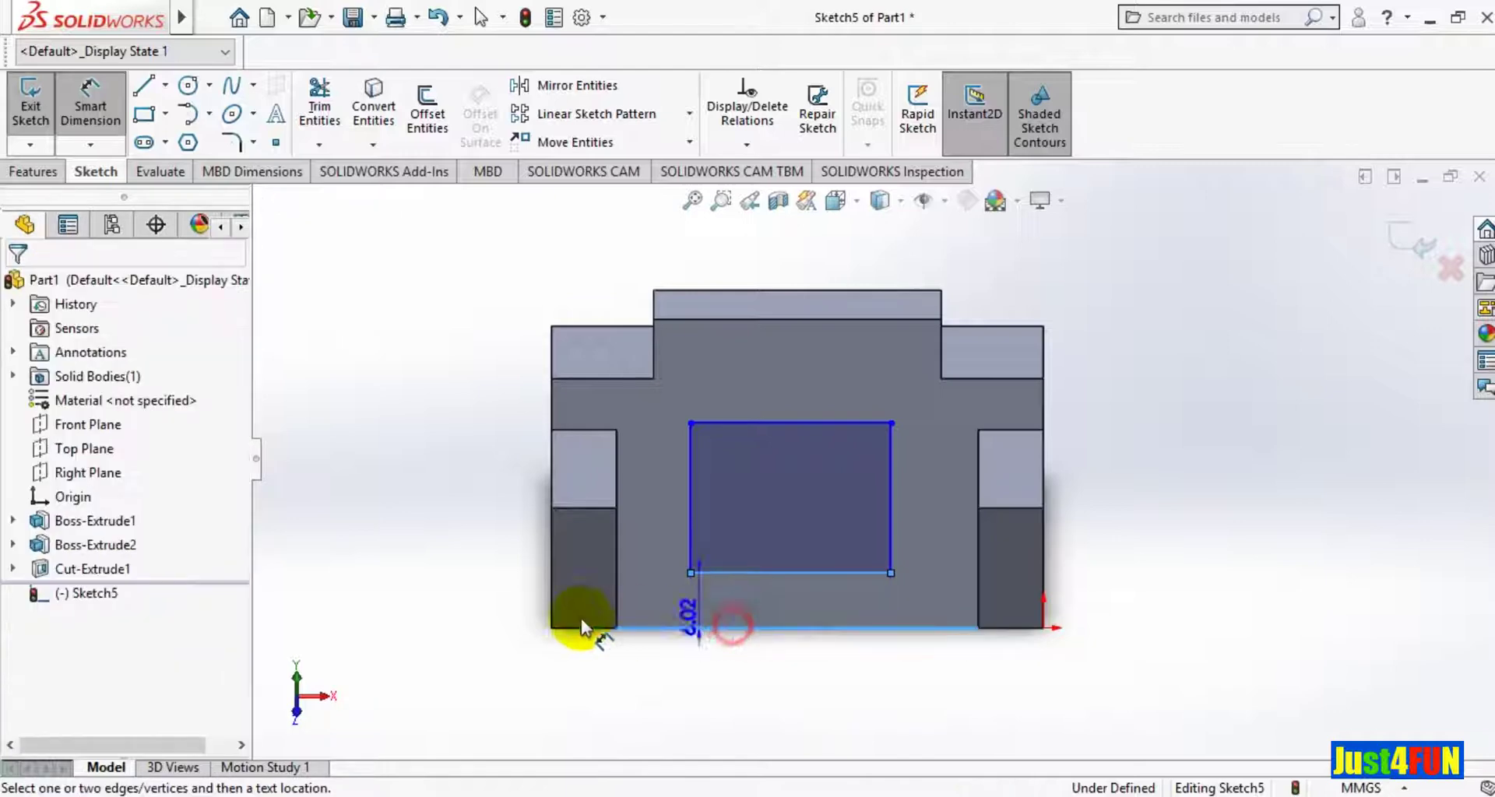
{"action": "left_click", "coordinate": [513, 617]}
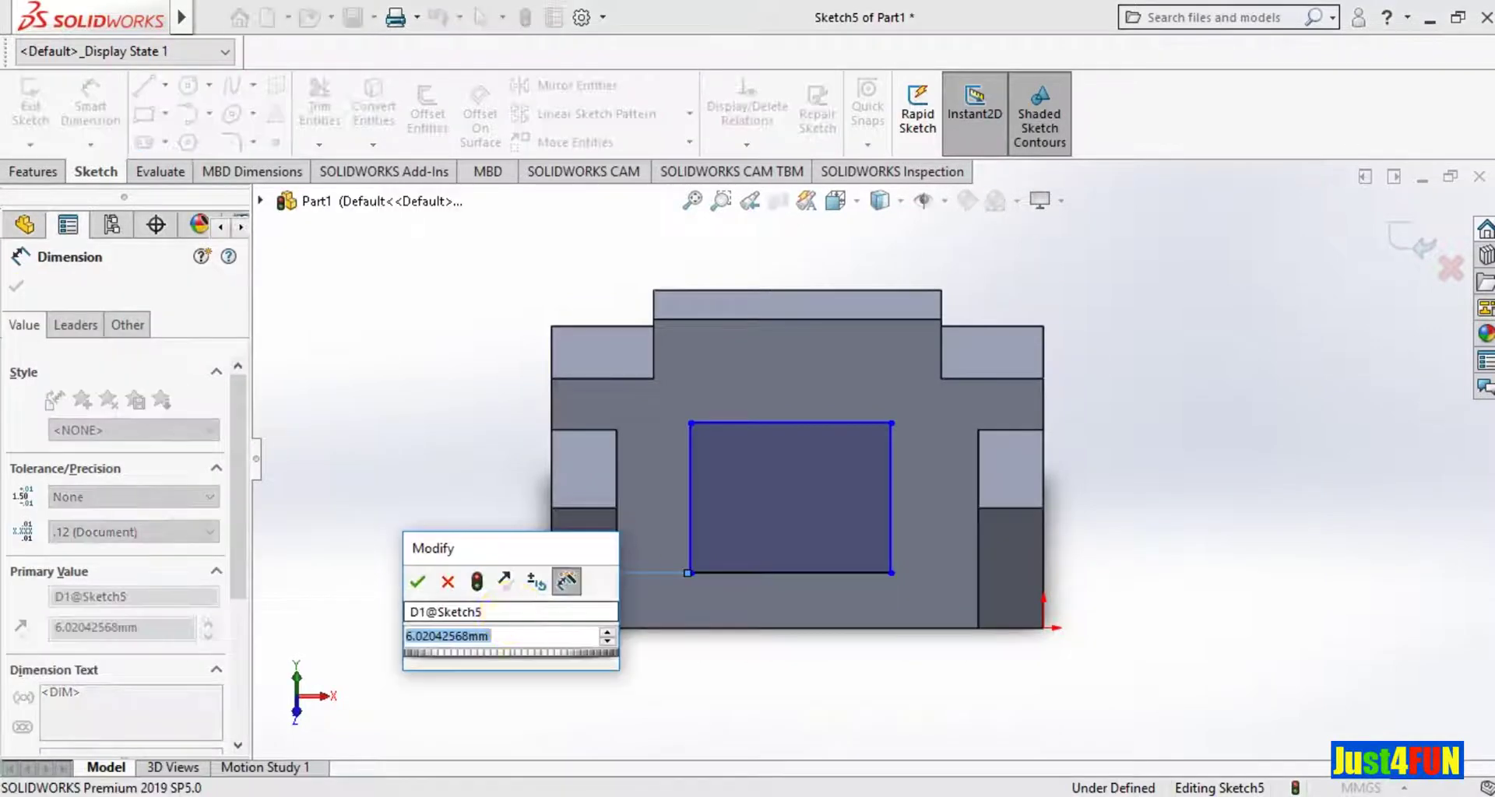
{"action": "type", "text": "7"}
{"action": "left_click", "coordinate": [417, 582]}
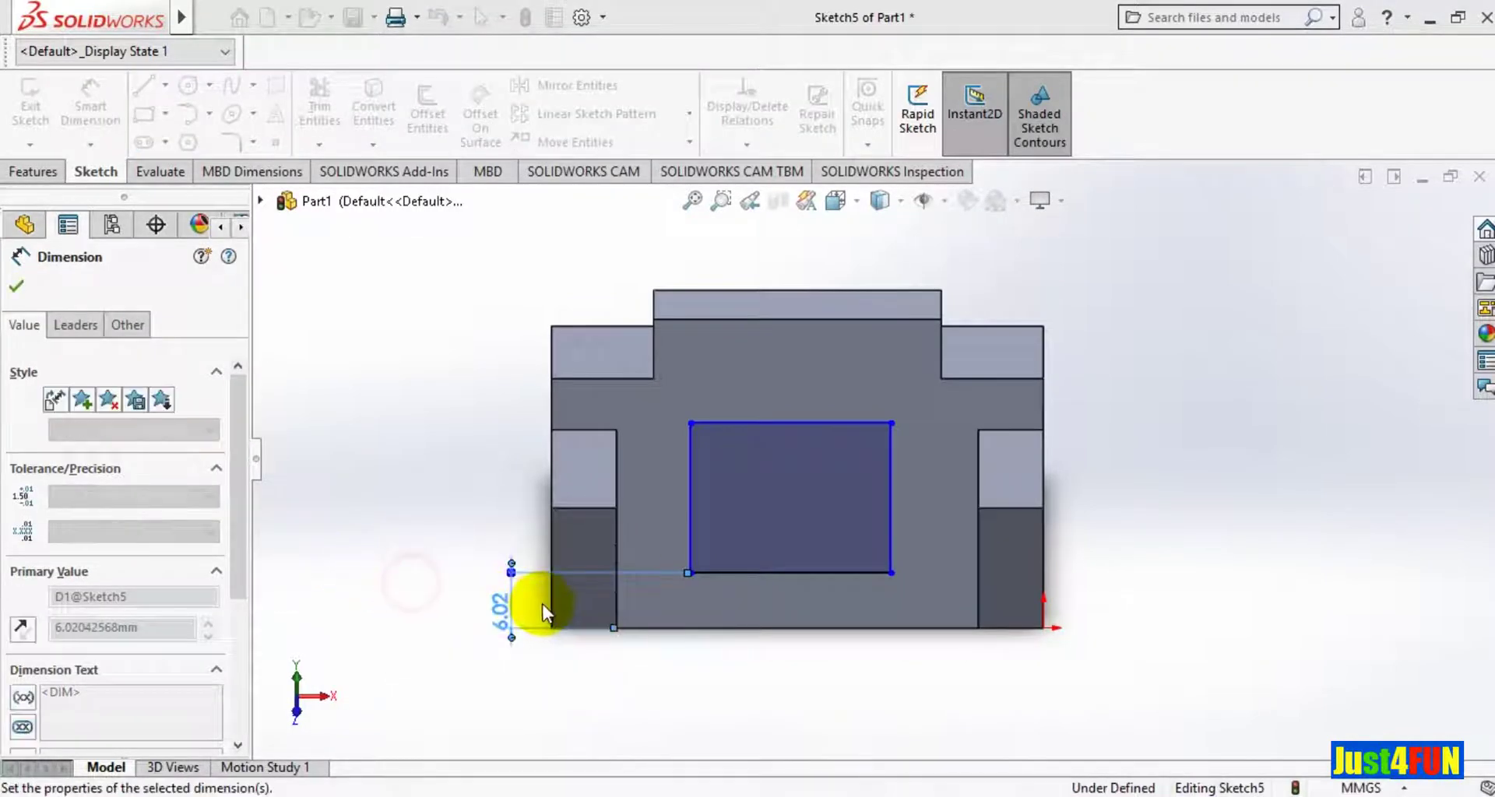
Give the rectangle's left side a 17 mm height dimension.
{"action": "left_click", "coordinate": [691, 493]}
{"action": "left_click", "coordinate": [633, 502]}
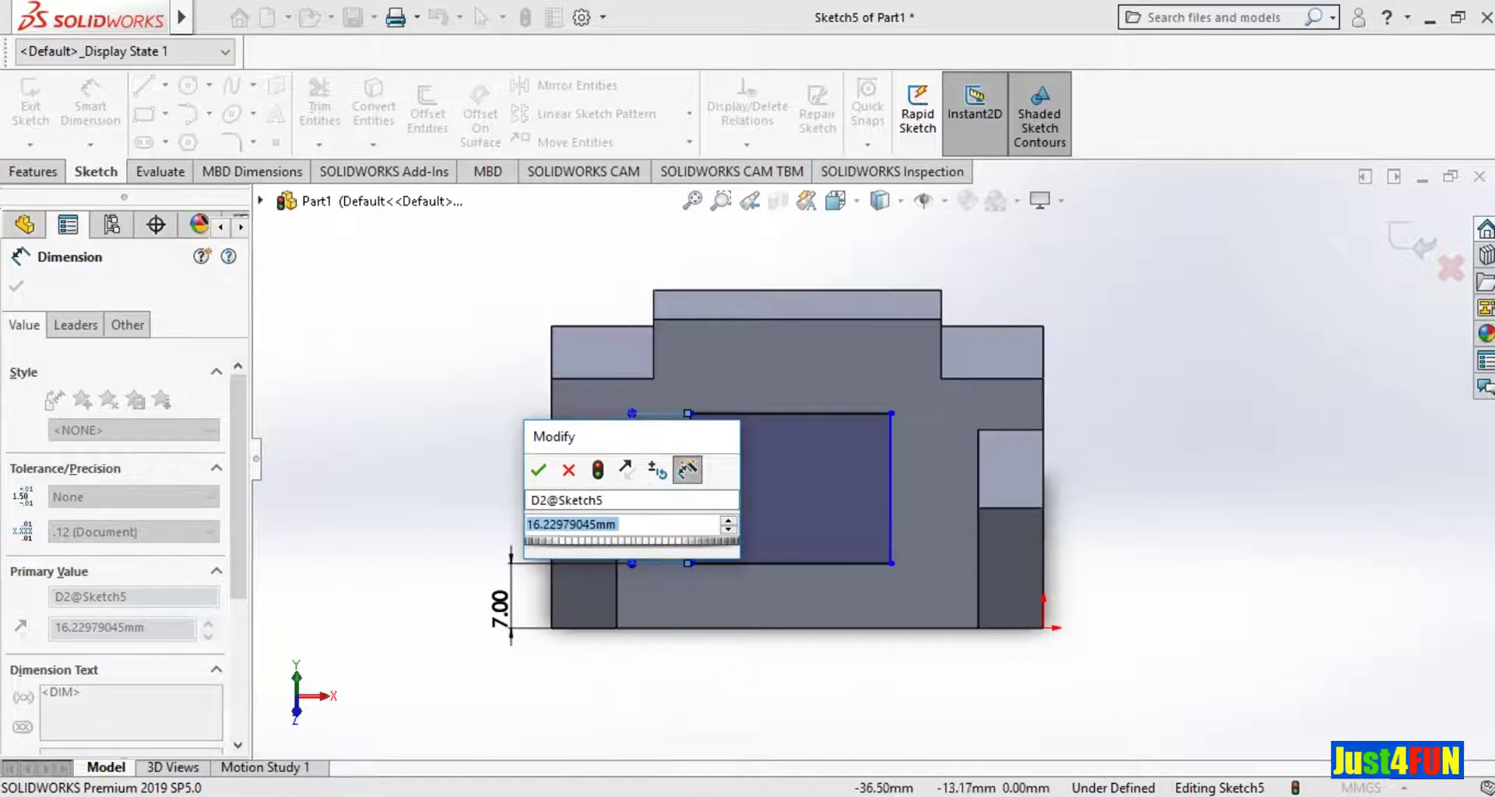
{"action": "key", "text": "alt+Tab"}
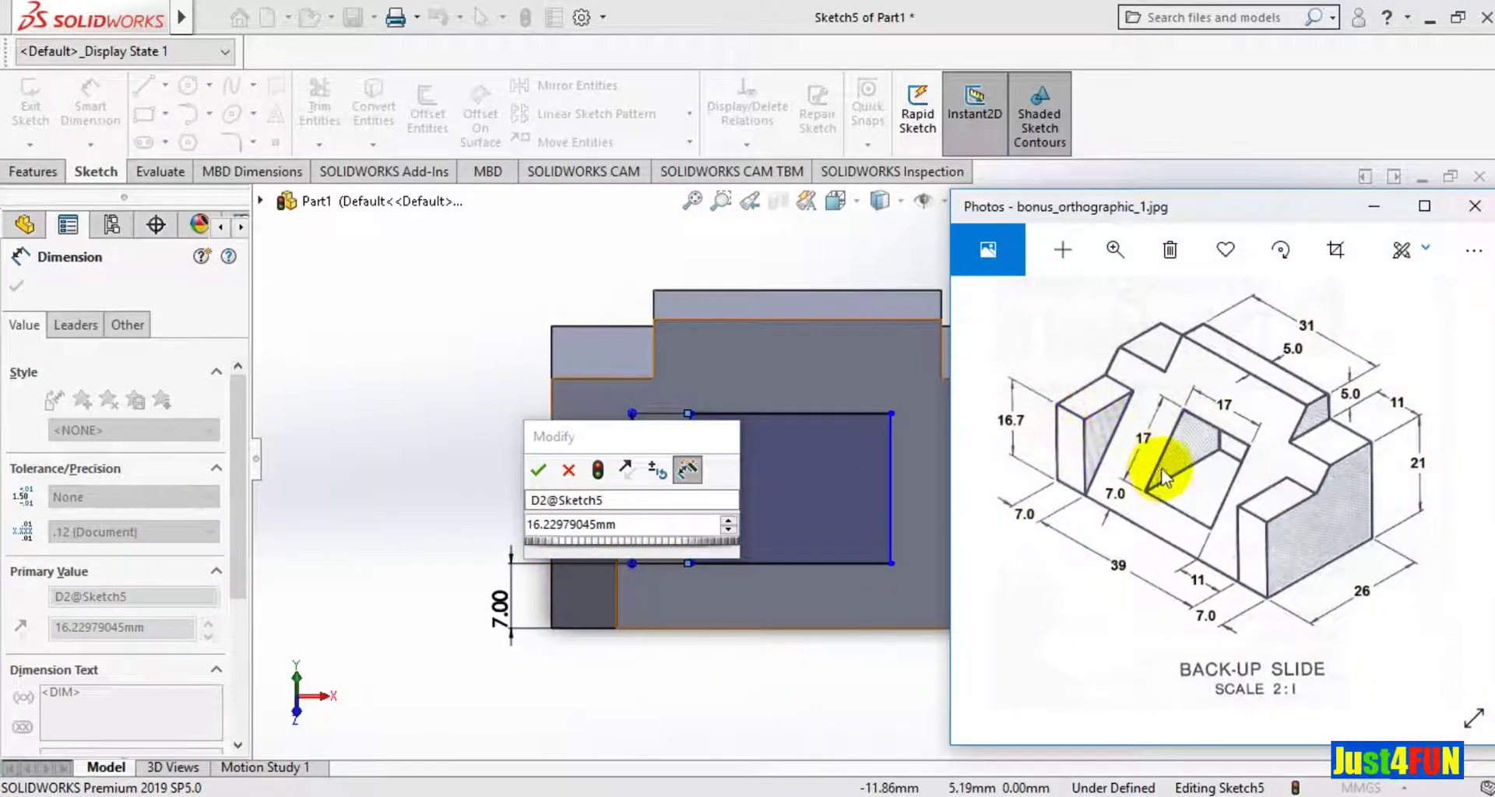
{"action": "left_click", "coordinate": [710, 478]}
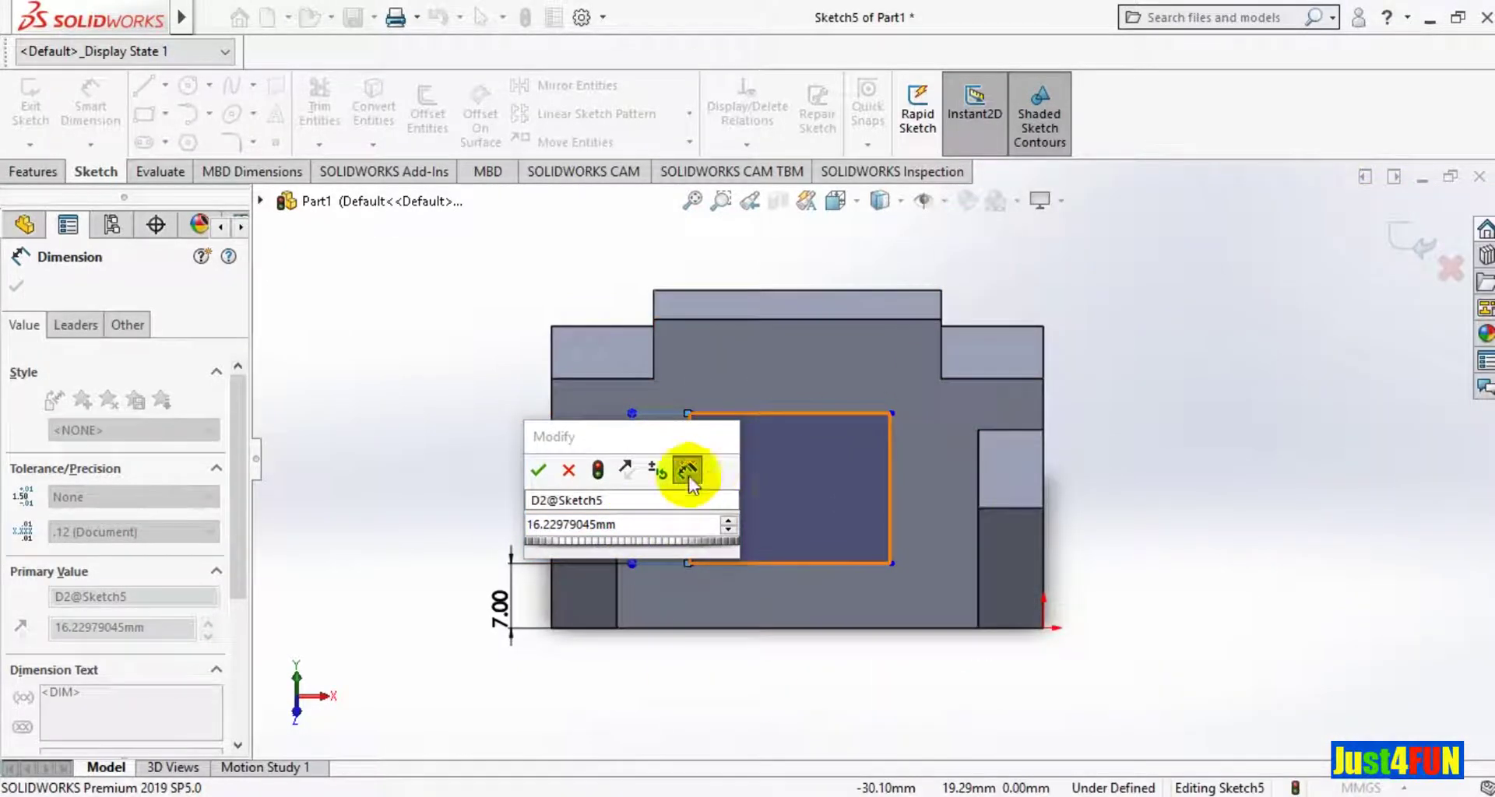
{"action": "left_click", "coordinate": [629, 524]}
{"action": "type", "text": "1"}
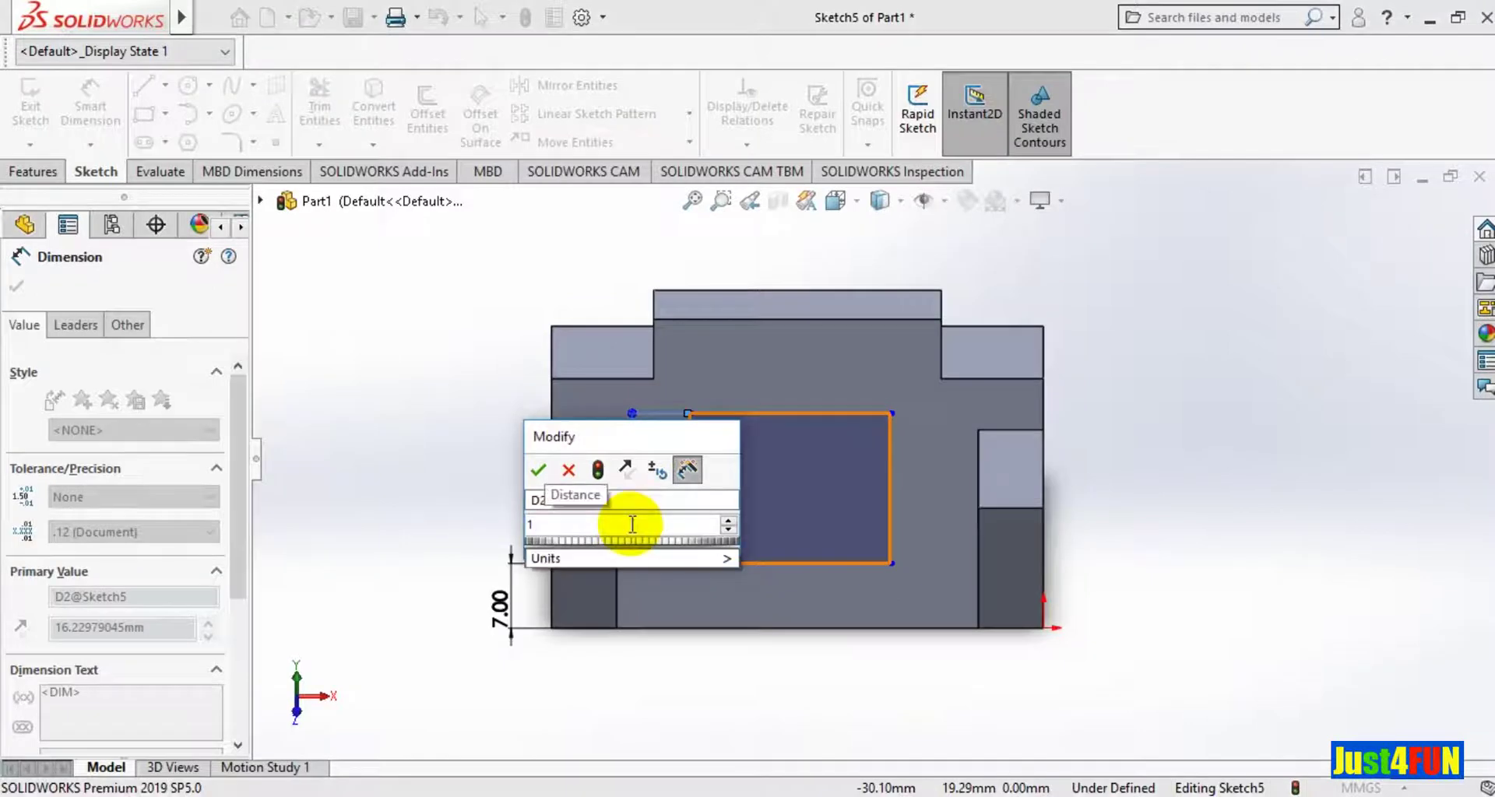
{"action": "type", "text": "7"}
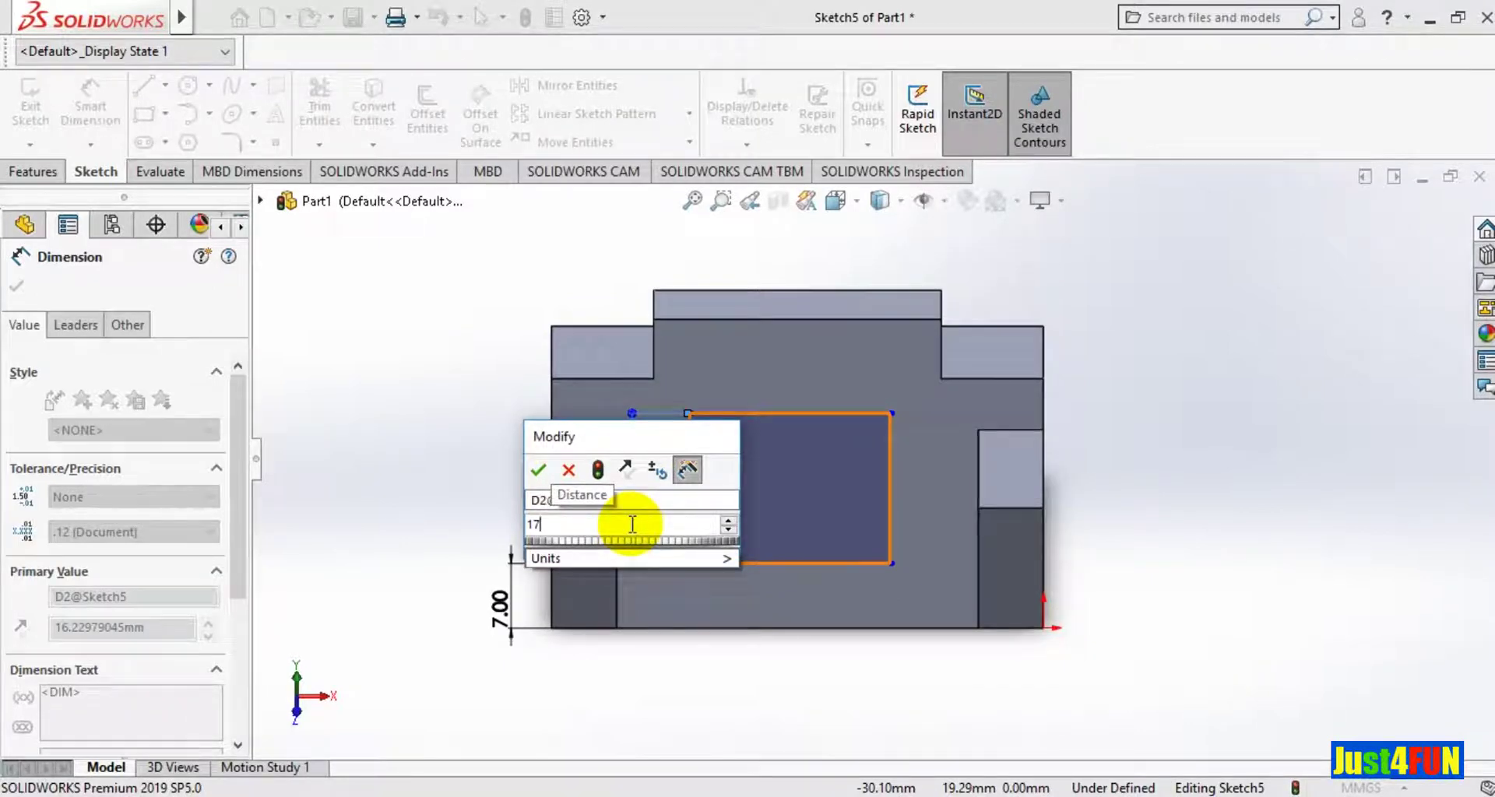
{"action": "key", "text": "Return"}
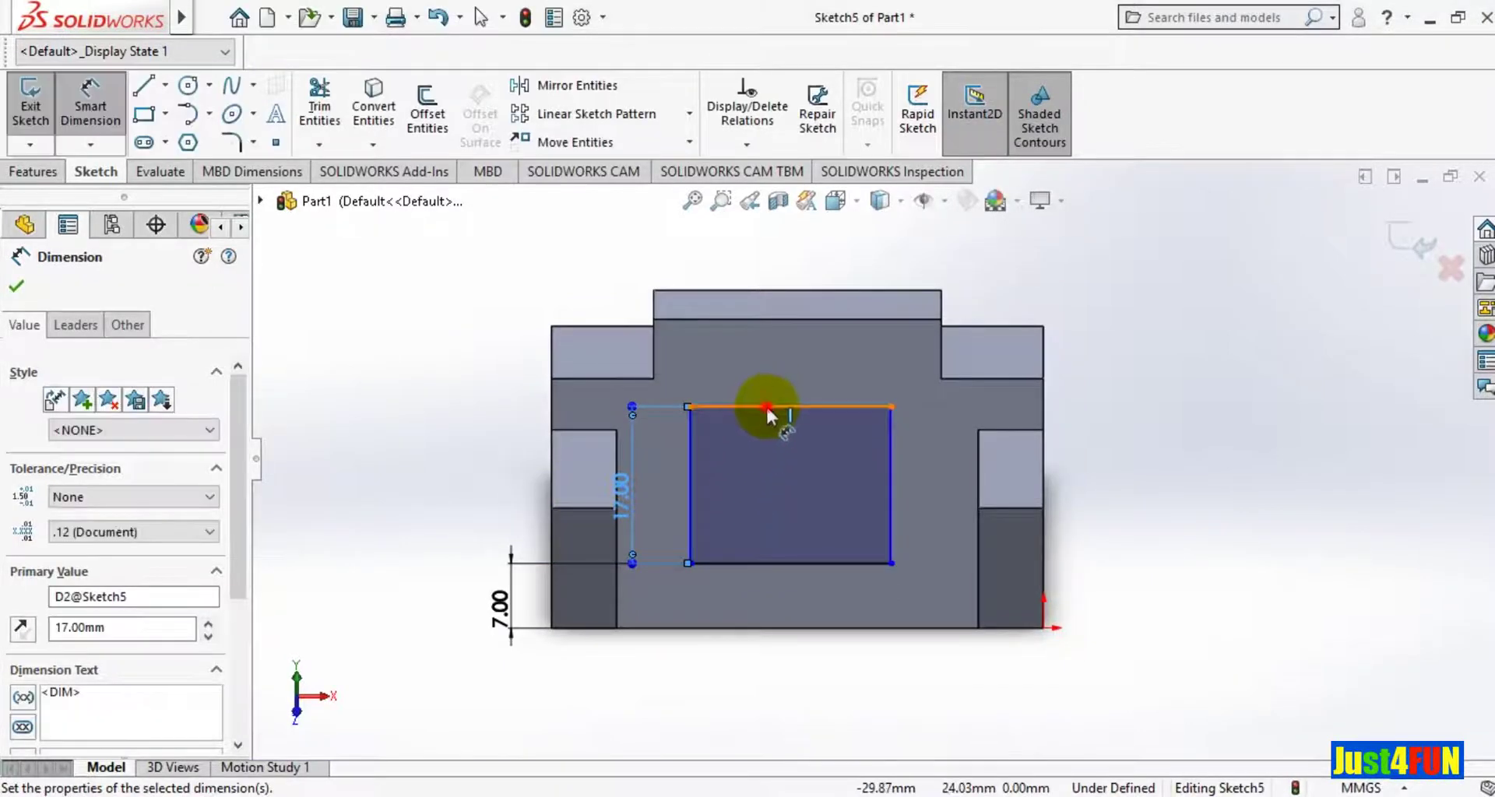
Give the rectangle's top side a 17 mm width dimension.
{"action": "left_click", "coordinate": [765, 404]}
{"action": "left_click", "coordinate": [767, 369]}
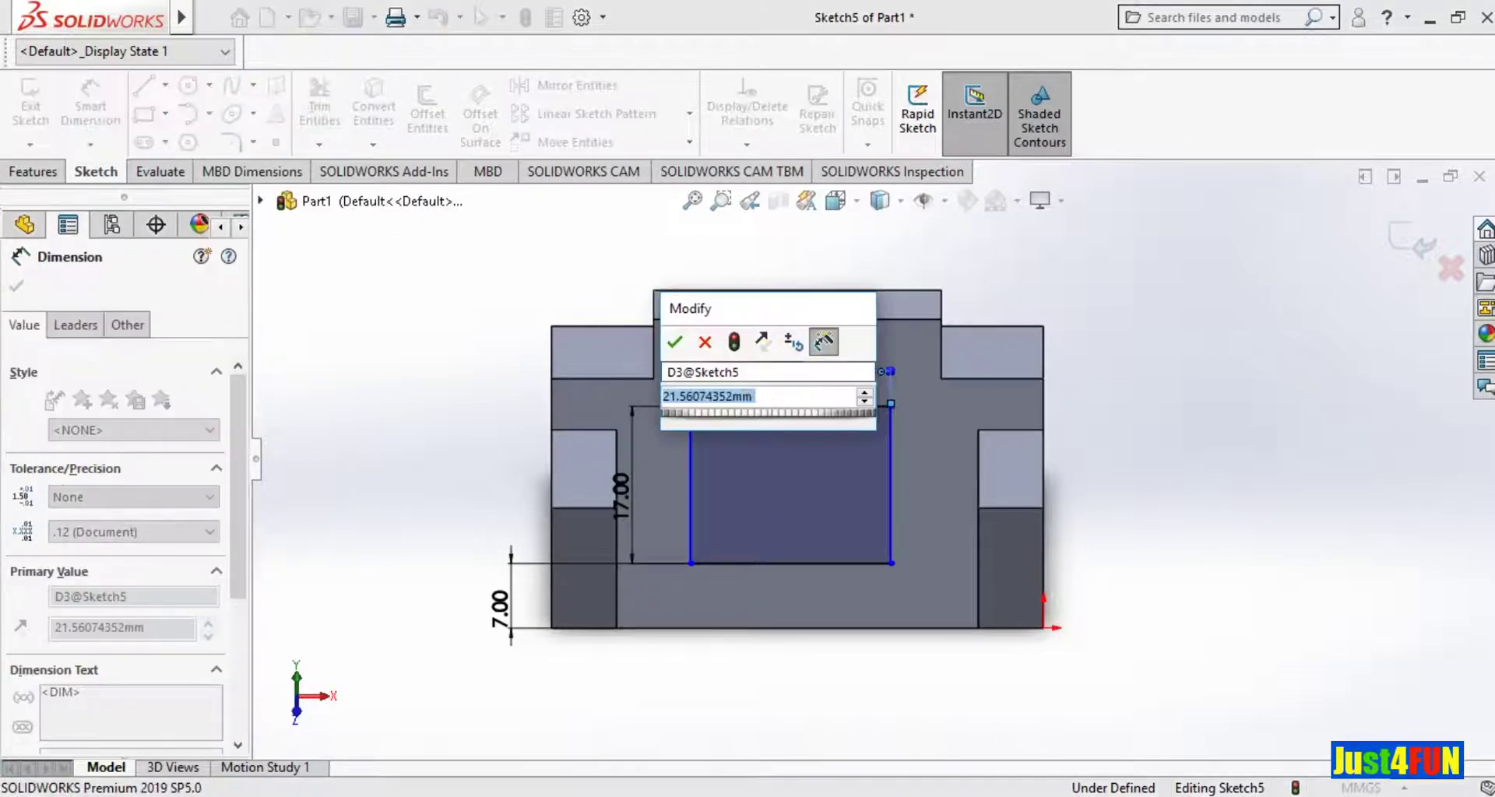
{"action": "type", "text": "9"}
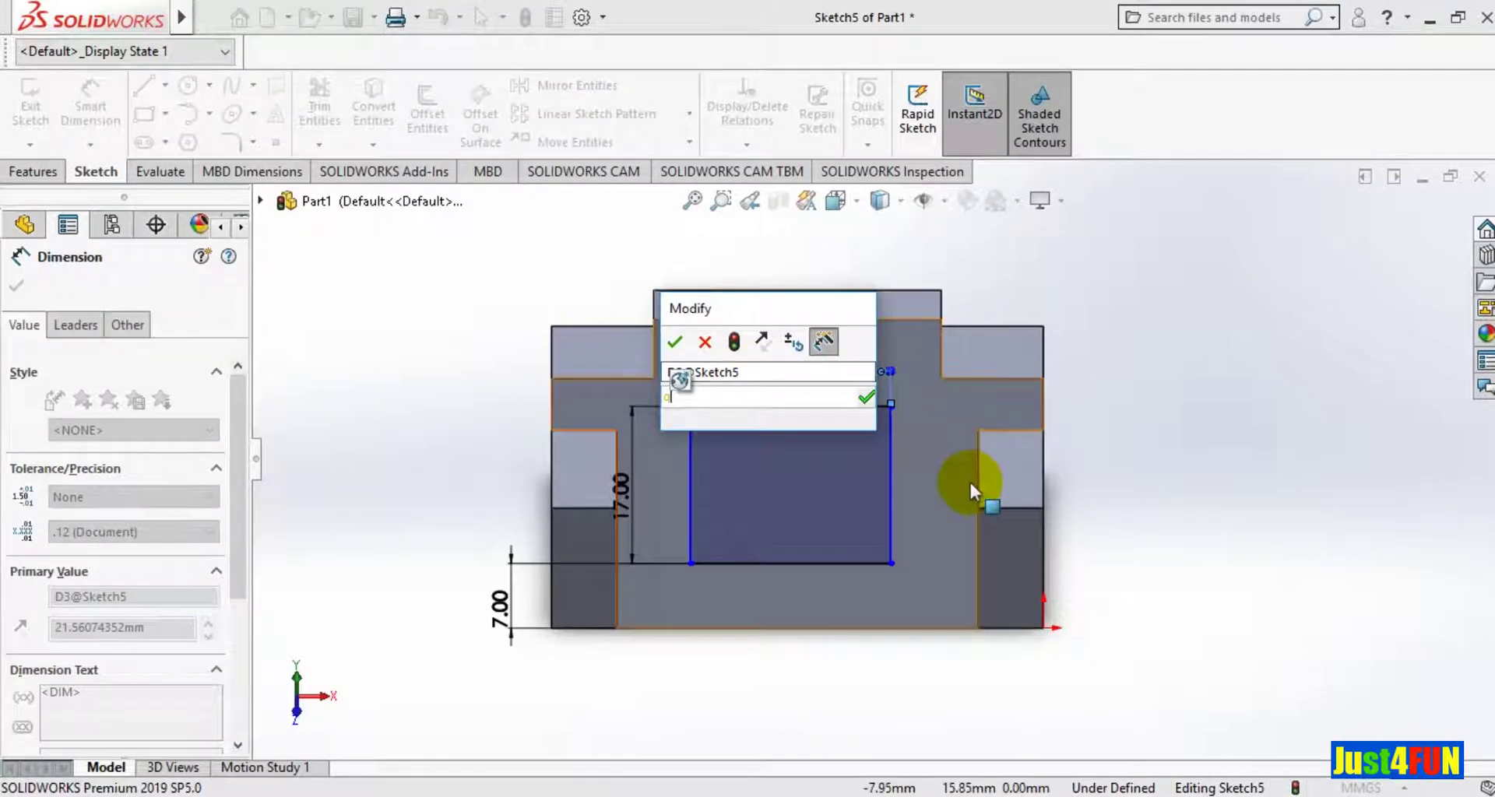
{"action": "key", "text": "BackSpace"}
{"action": "type", "text": "17"}
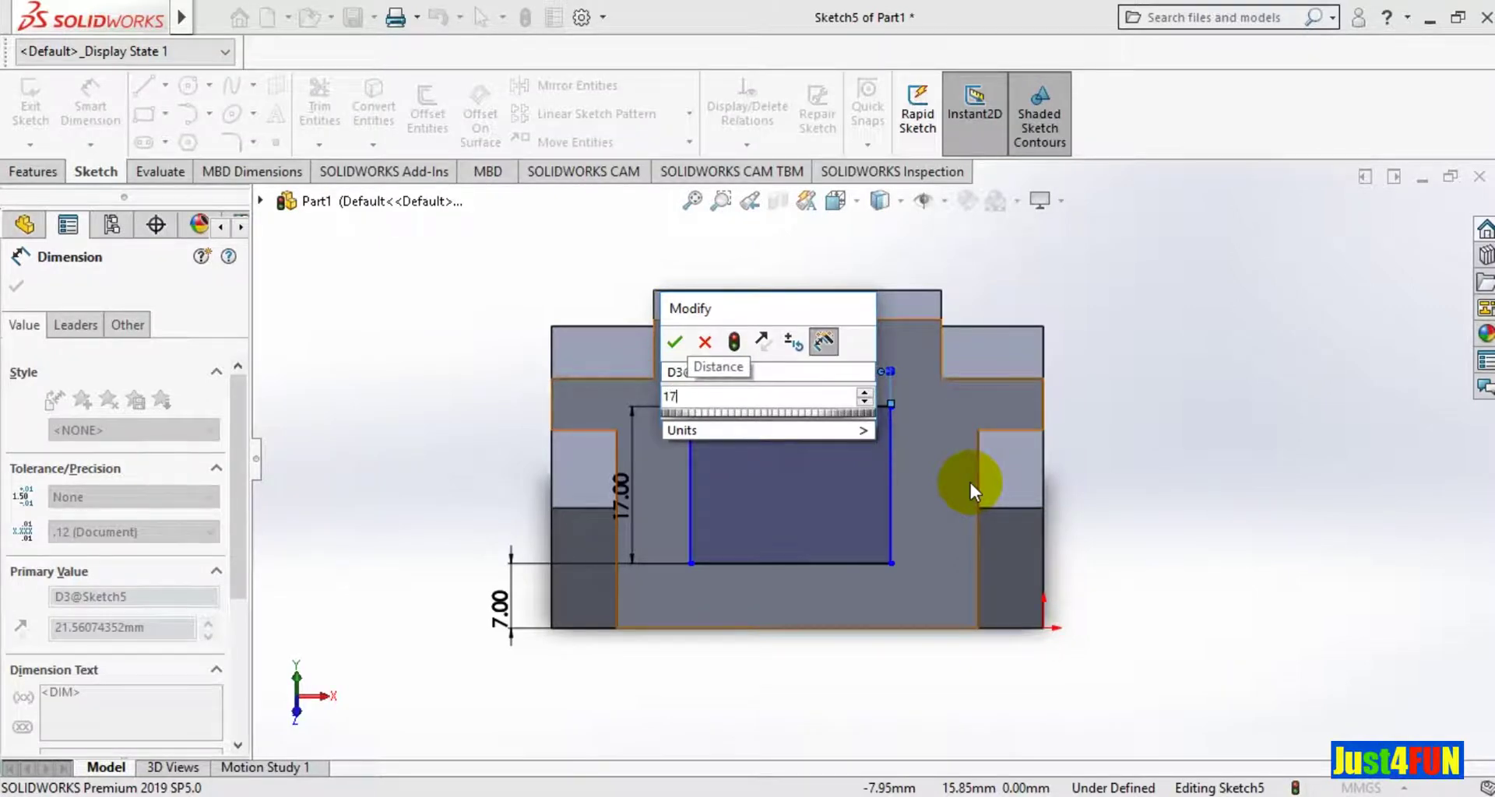
{"action": "key", "text": "Return"}
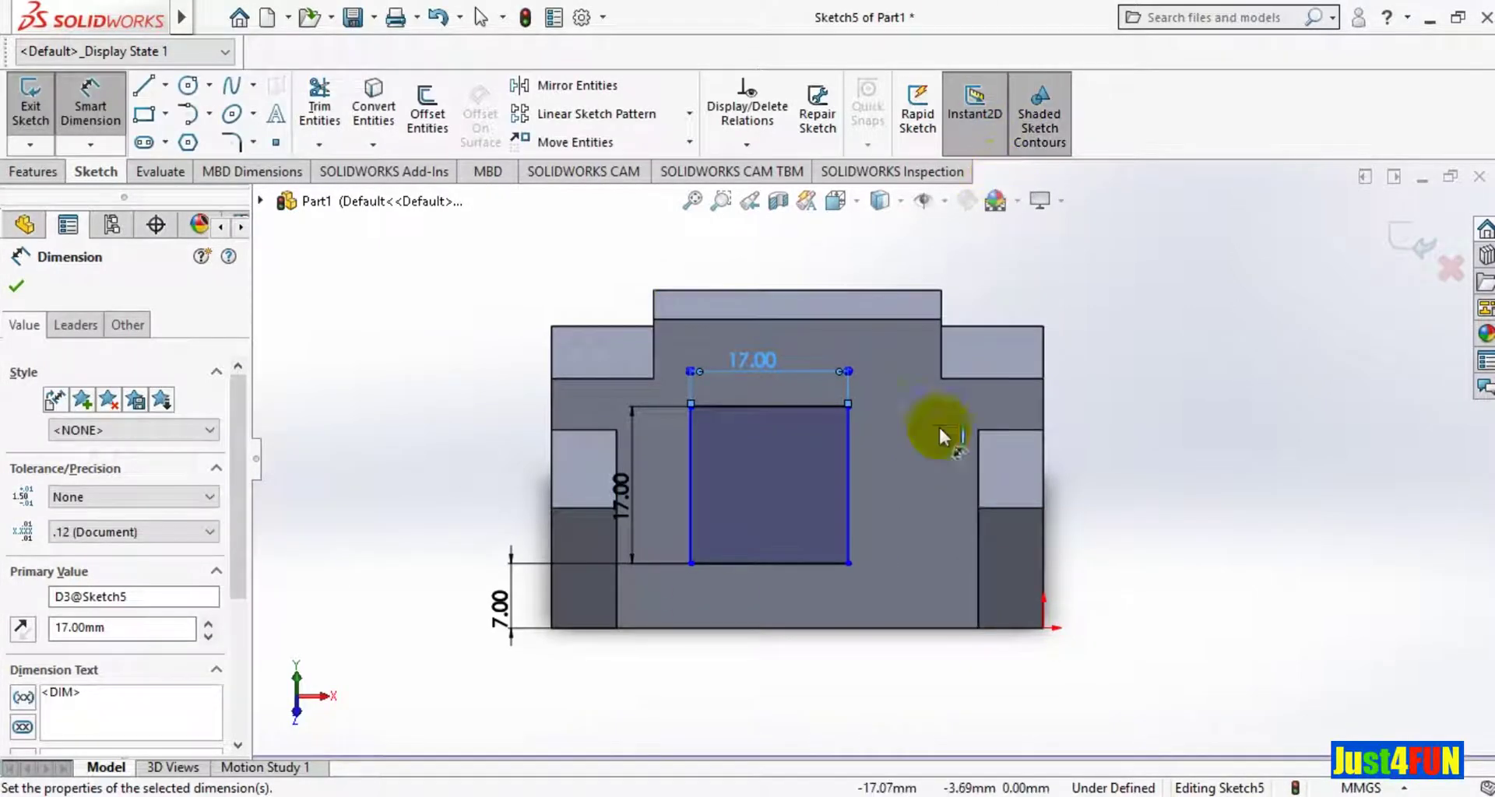
Set an 11 mm gap between the square's right side and the inner right edge.
{"action": "left_click", "coordinate": [977, 536]}
{"action": "left_click", "coordinate": [846, 523]}
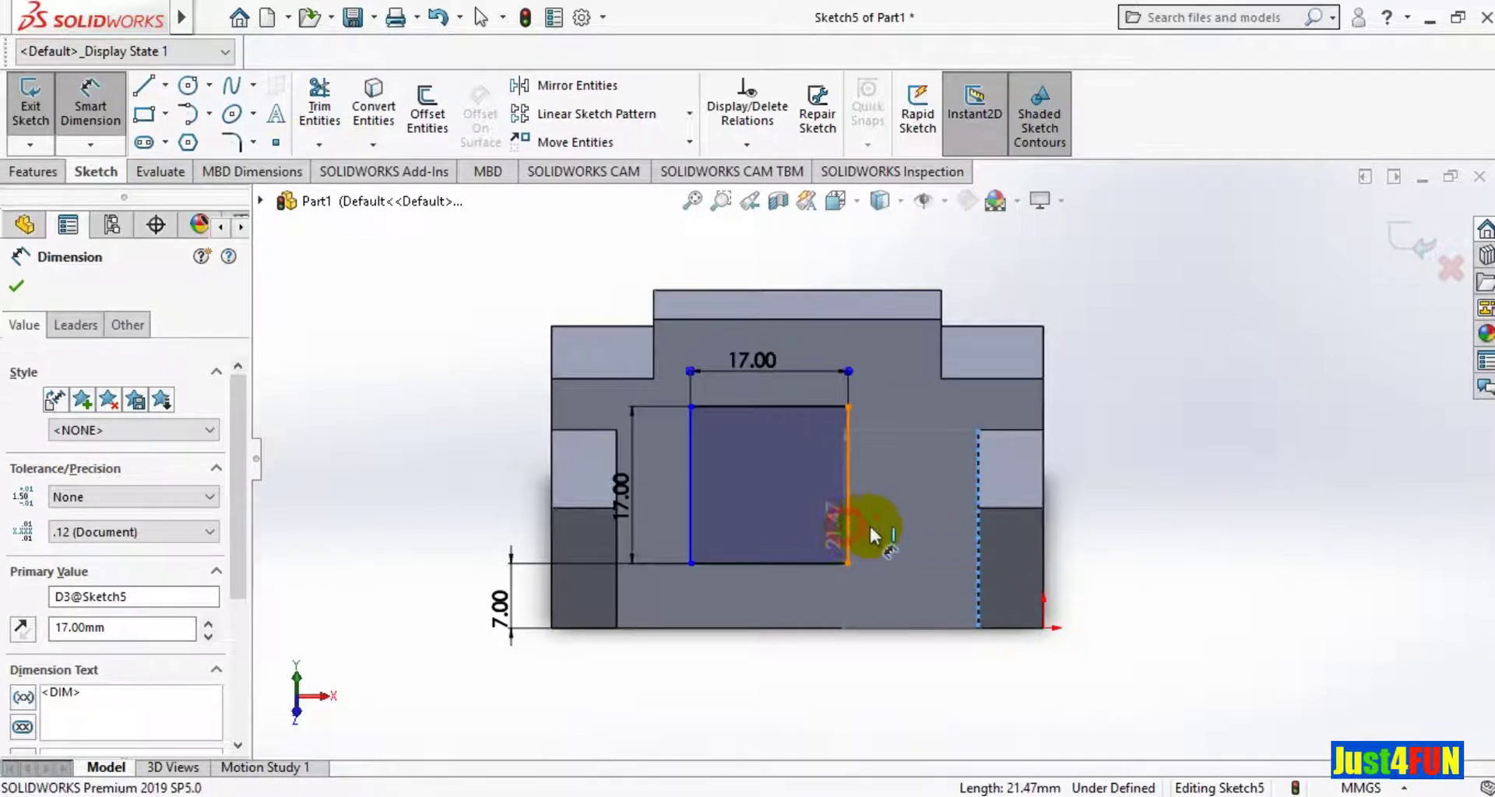
{"action": "left_click", "coordinate": [904, 521]}
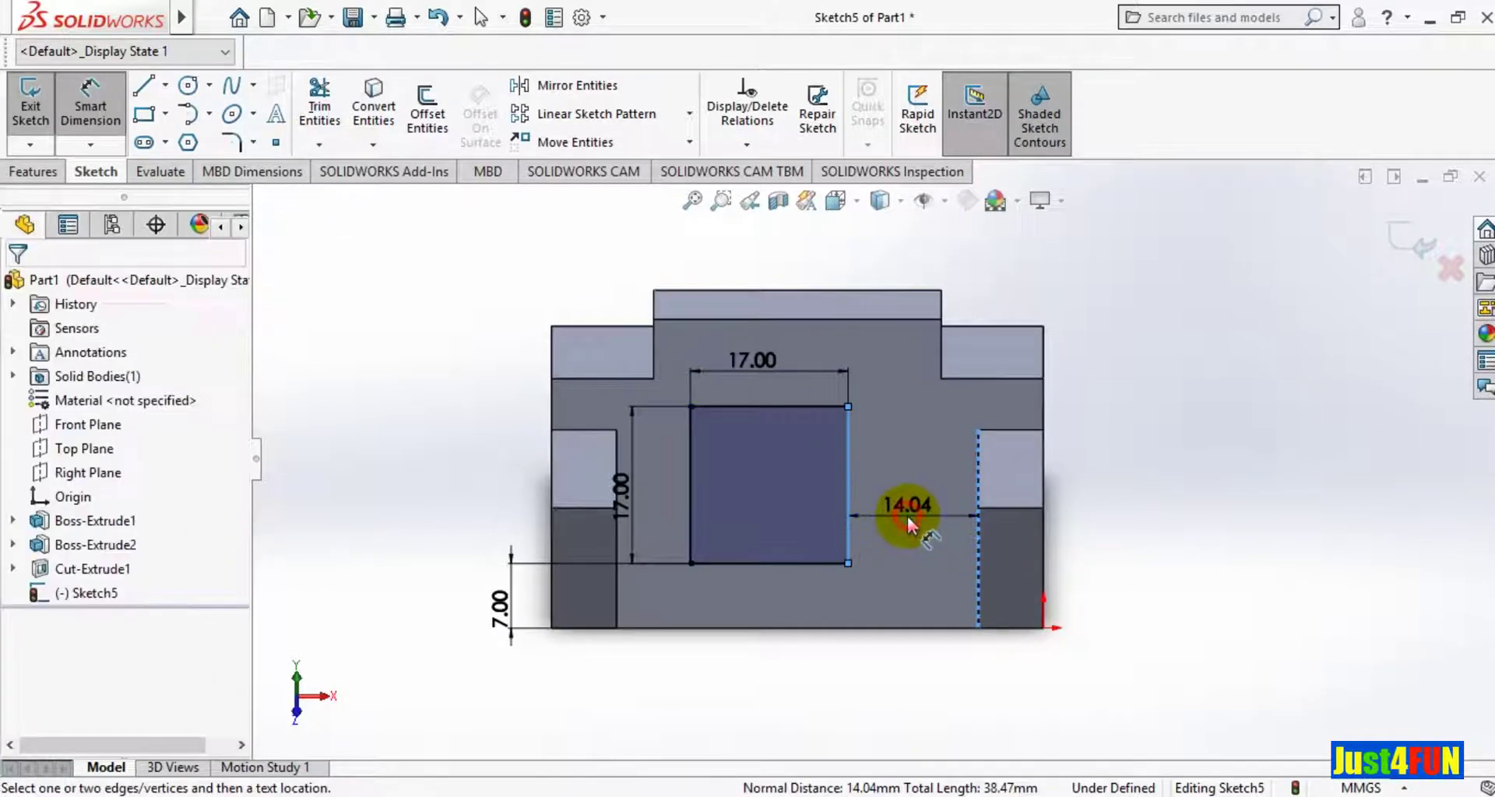
{"action": "type", "text": "11"}
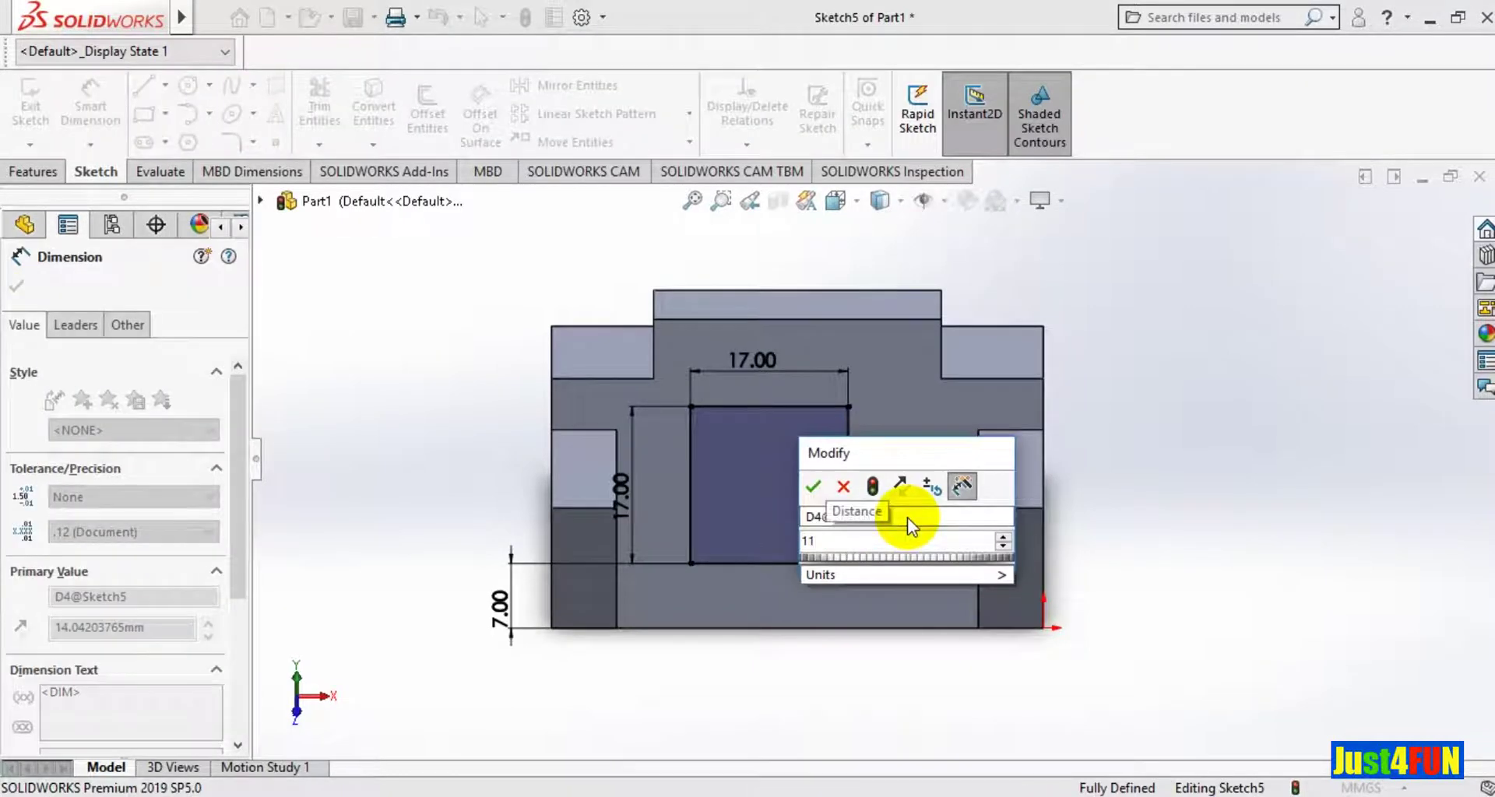
{"action": "key", "text": "Return"}
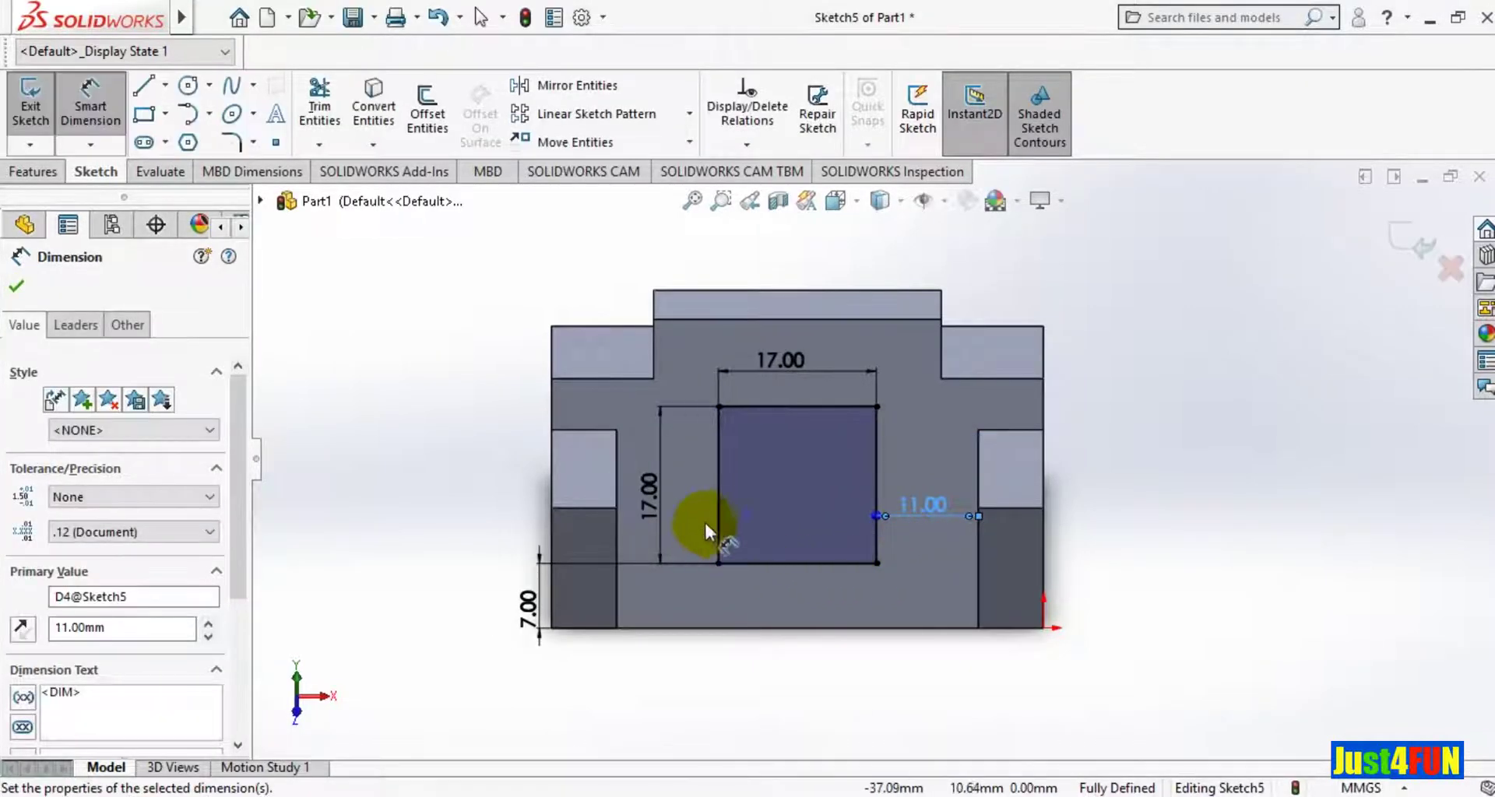
Remove the redundant second 17.00 dimension on the square's left side.
{"action": "left_click", "coordinate": [717, 522]}
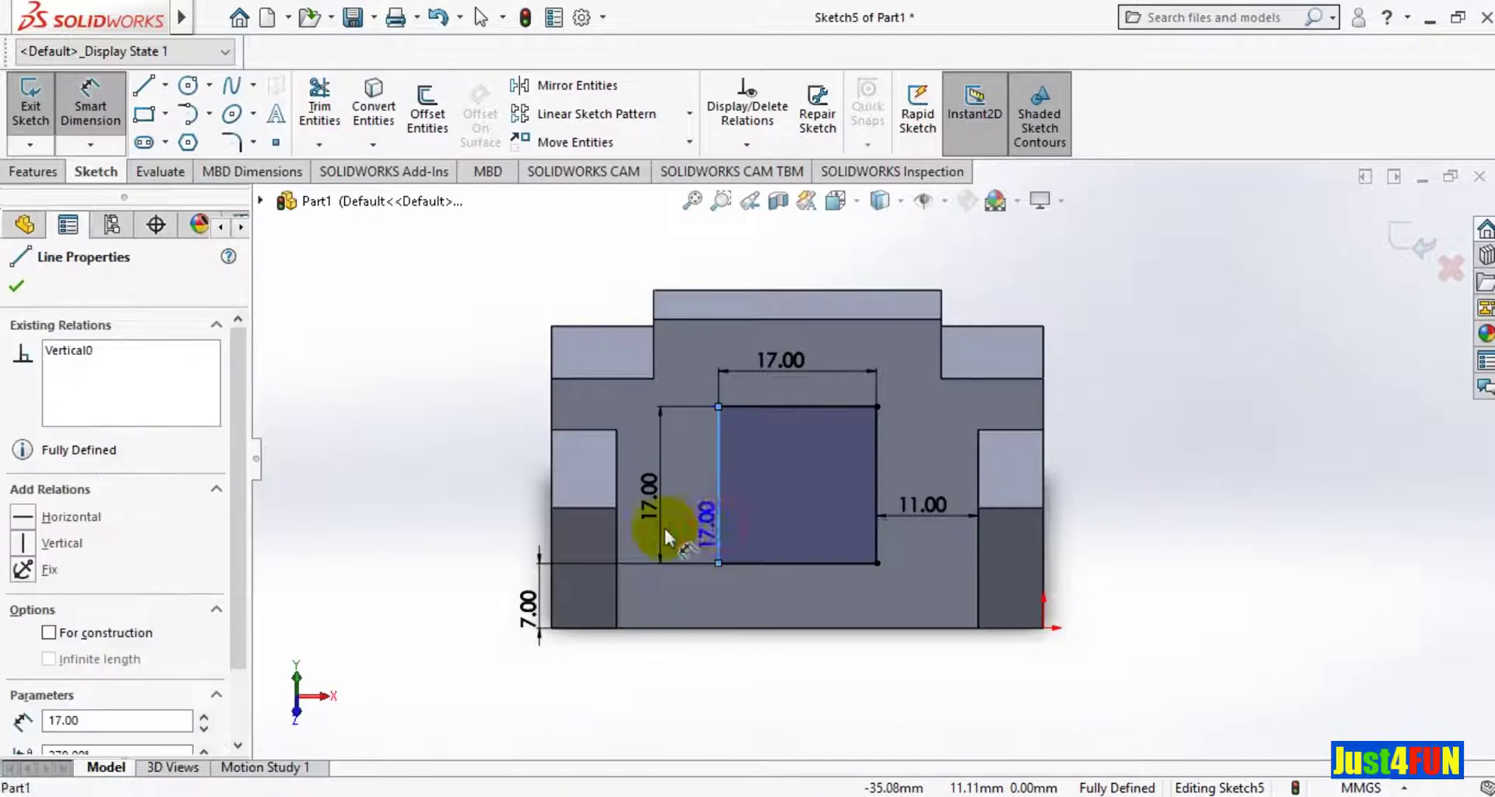
{"action": "left_click", "coordinate": [621, 538]}
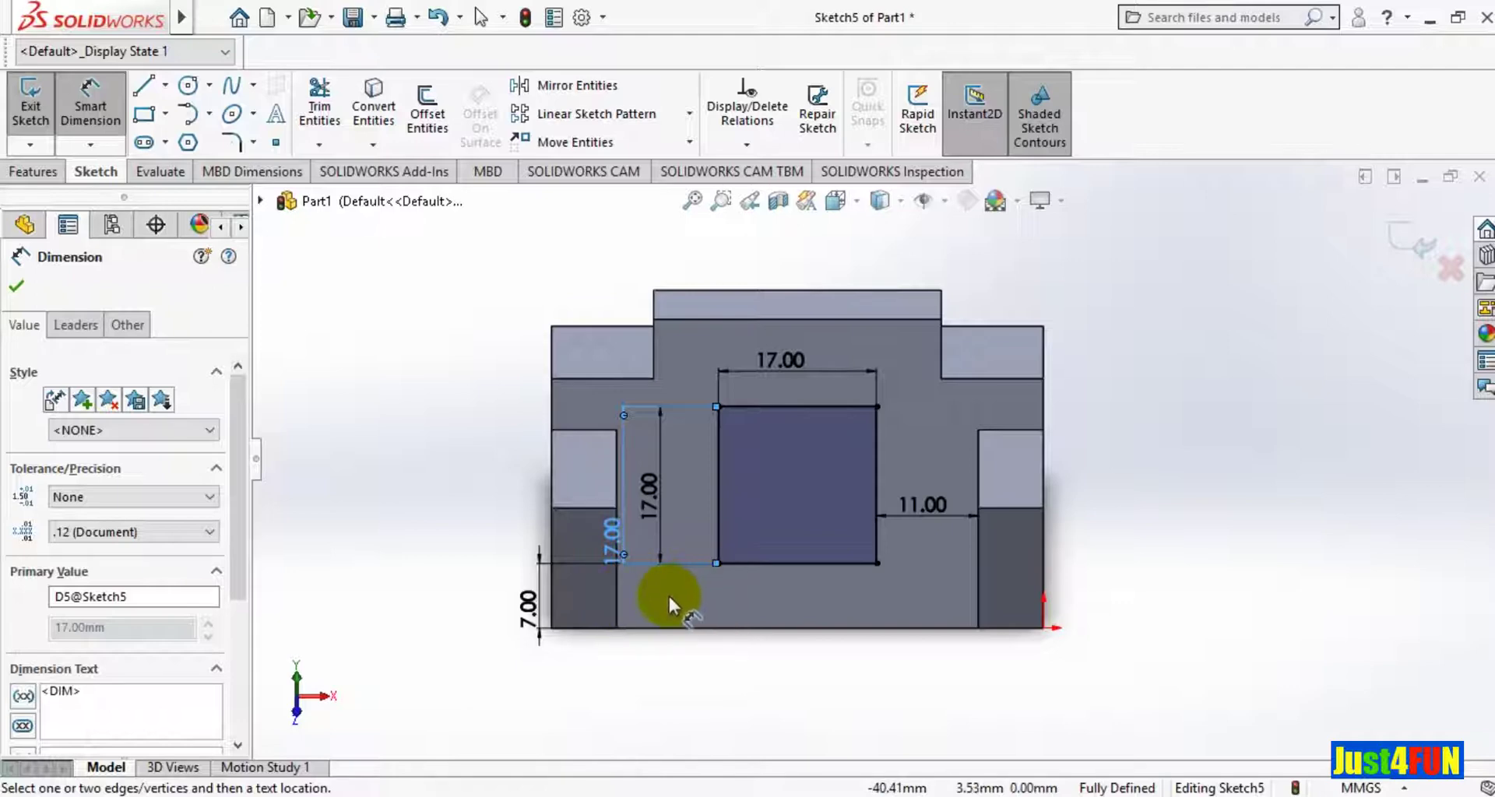
{"action": "key", "text": "Escape"}
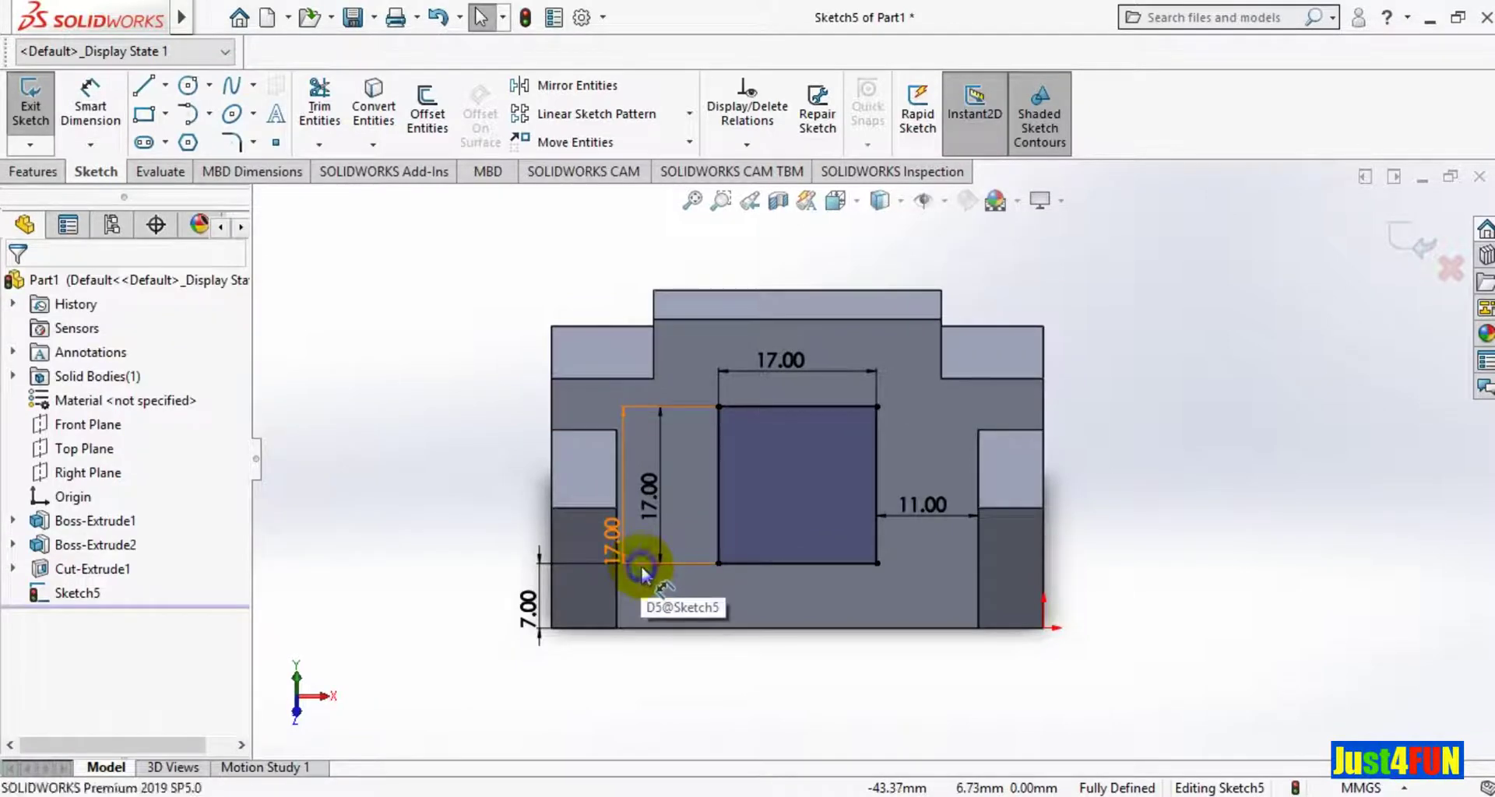
{"action": "left_click", "coordinate": [640, 573]}
{"action": "right_click", "coordinate": [668, 563]}
{"action": "left_click", "coordinate": [697, 582]}
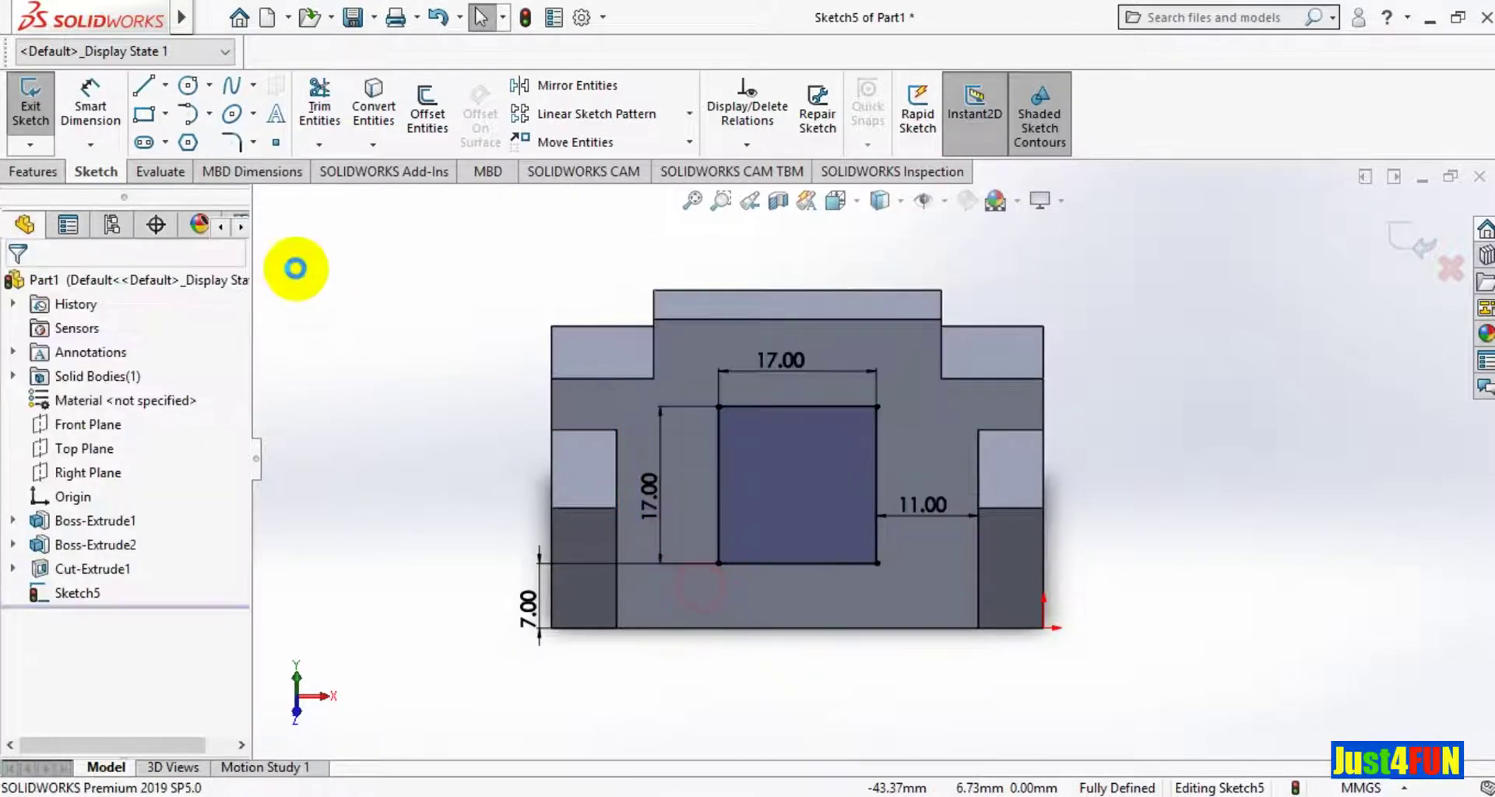
Dimension an 11 mm gap from the inner left edge to the square and accept it.
{"action": "left_click", "coordinate": [90, 105]}
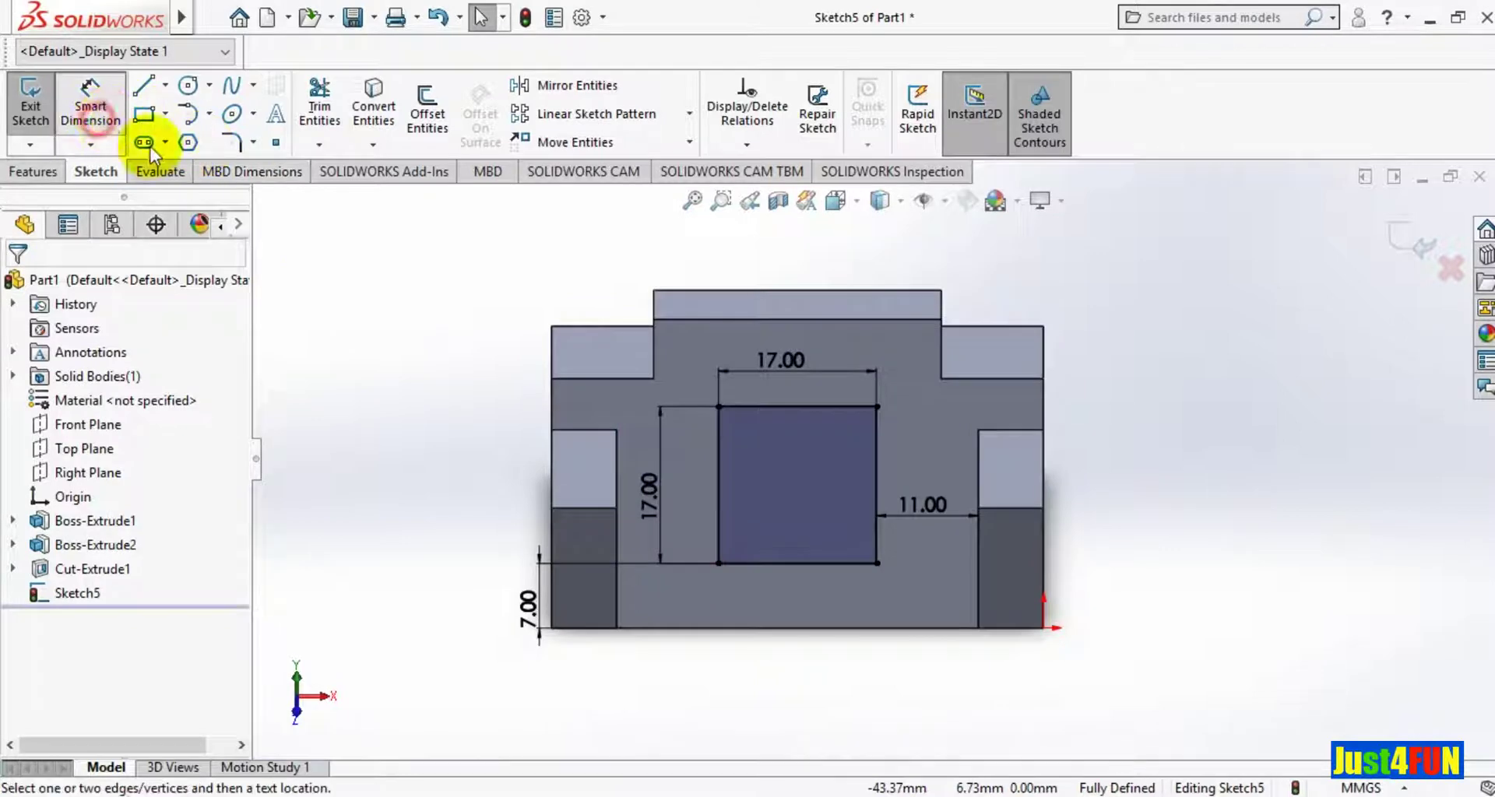
{"action": "left_click", "coordinate": [616, 541]}
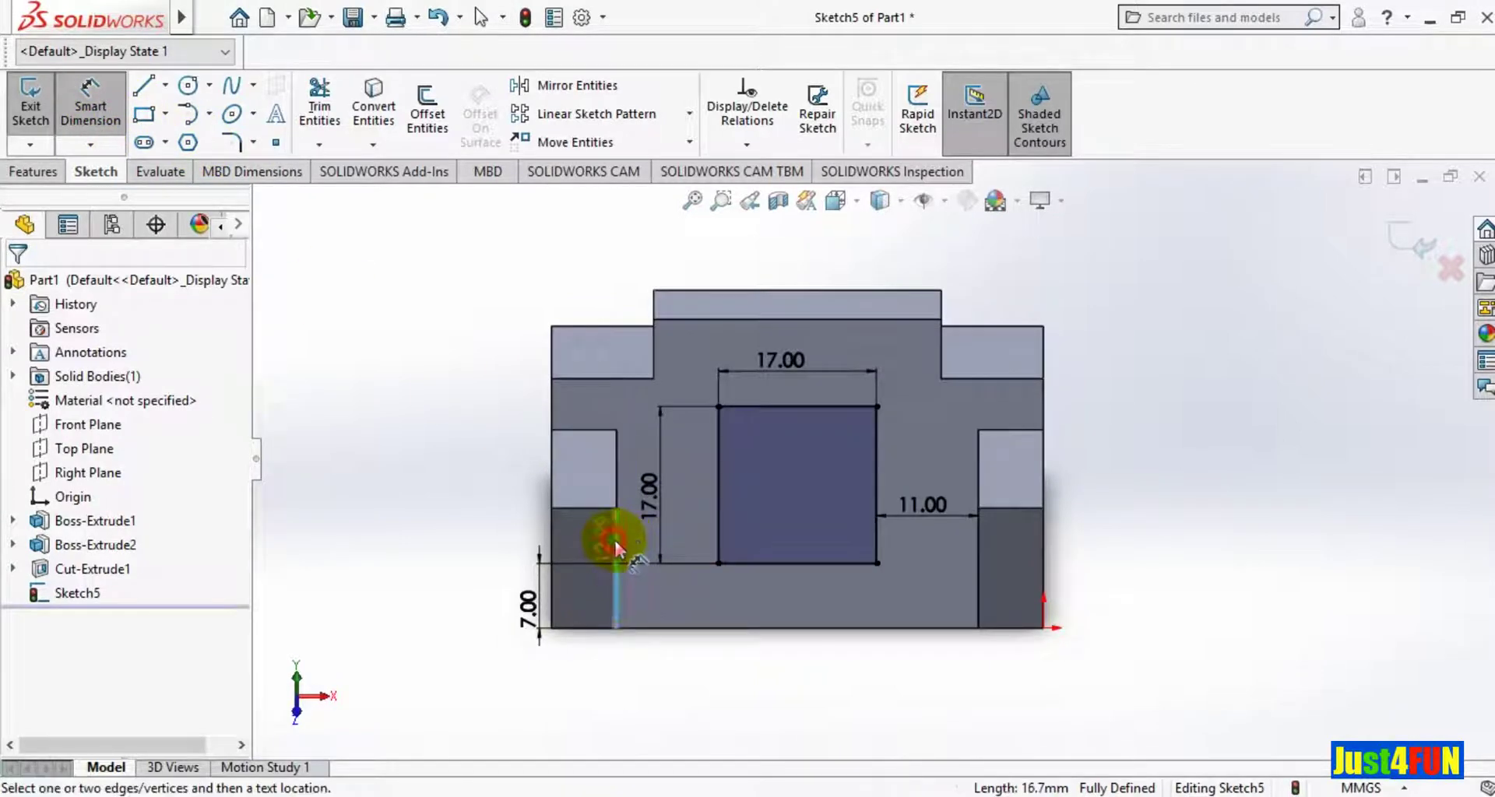
{"action": "left_click", "coordinate": [713, 537]}
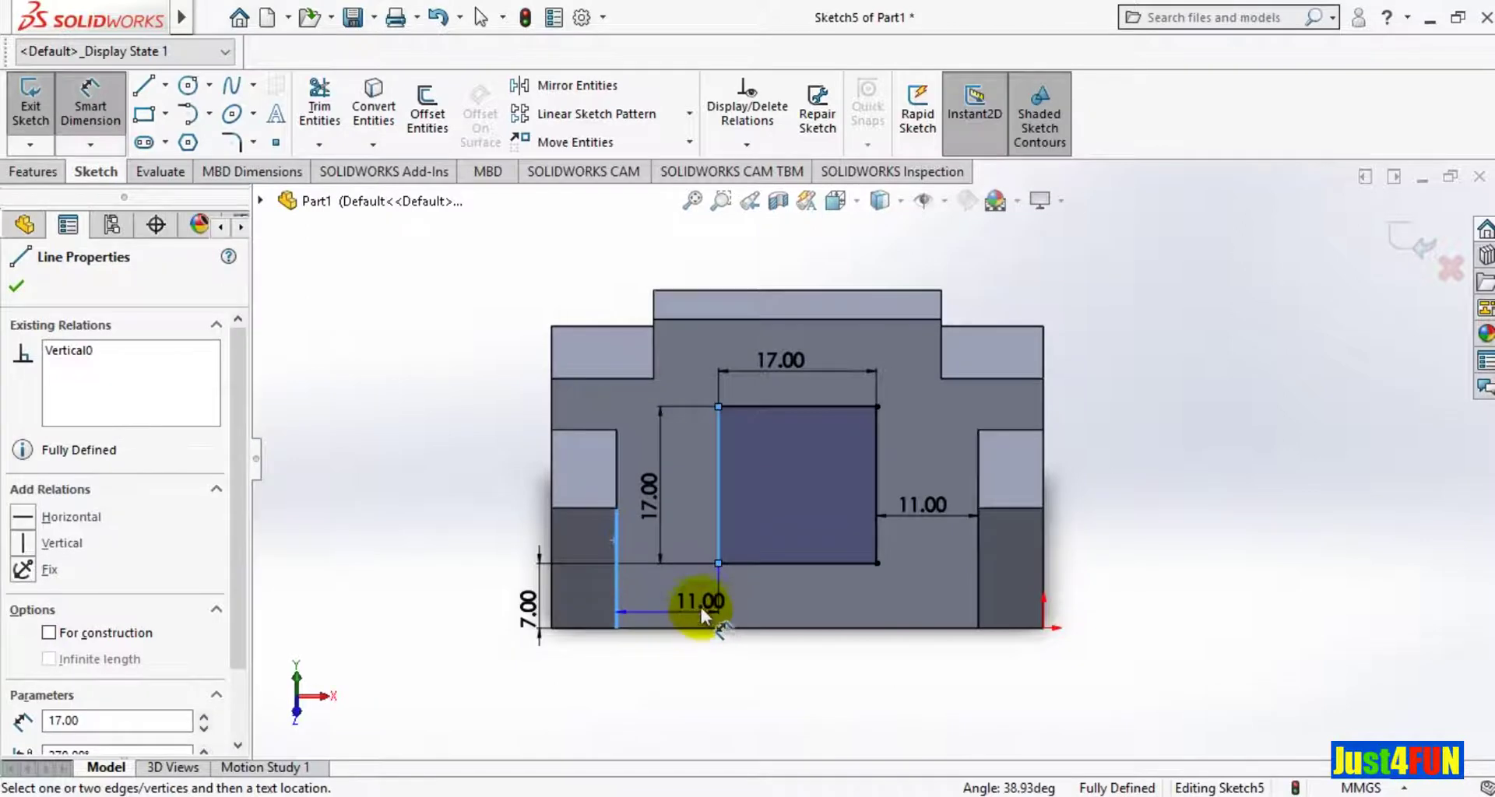
{"action": "left_click", "coordinate": [702, 607]}
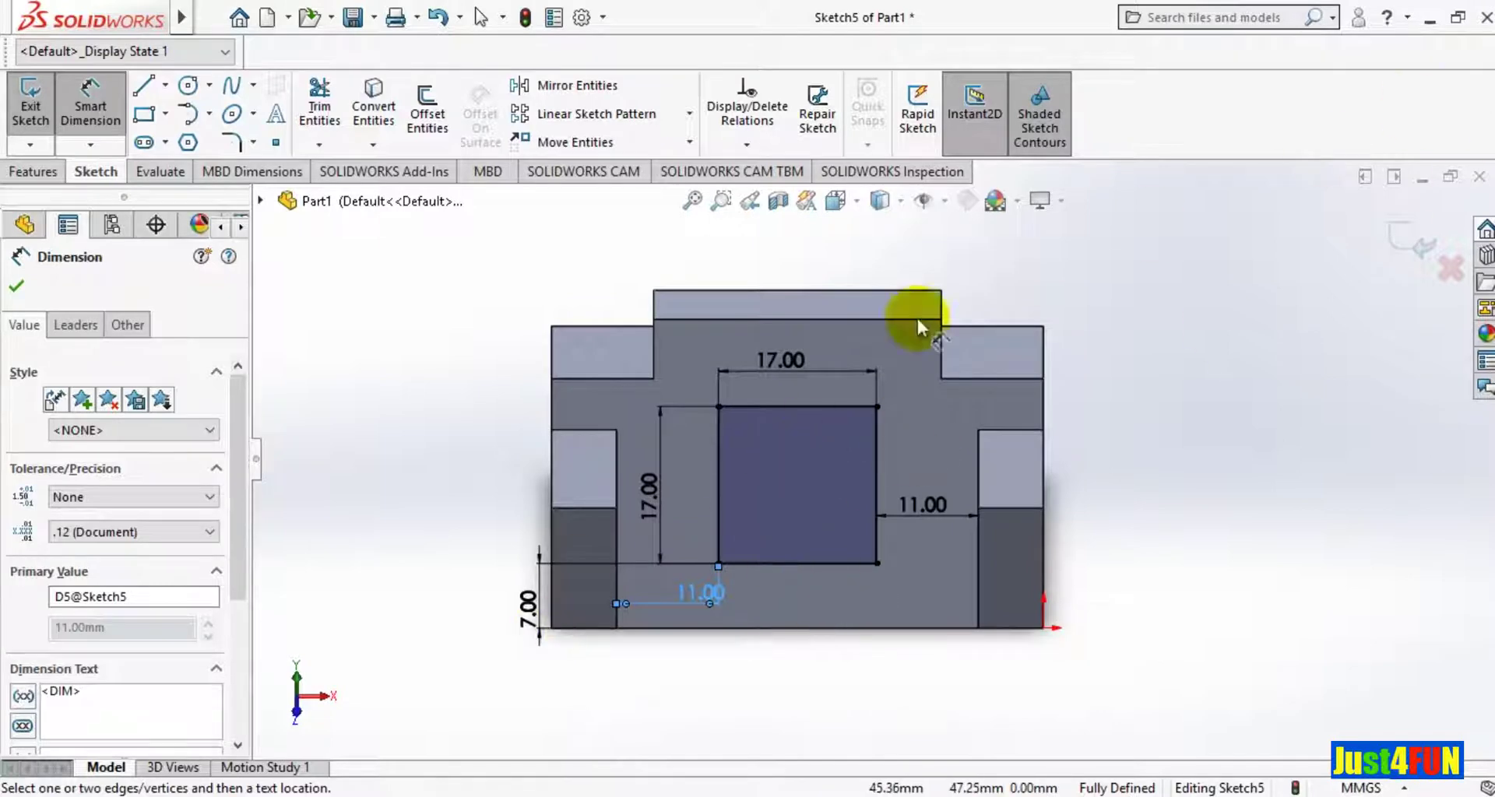
{"action": "left_click", "coordinate": [16, 292]}
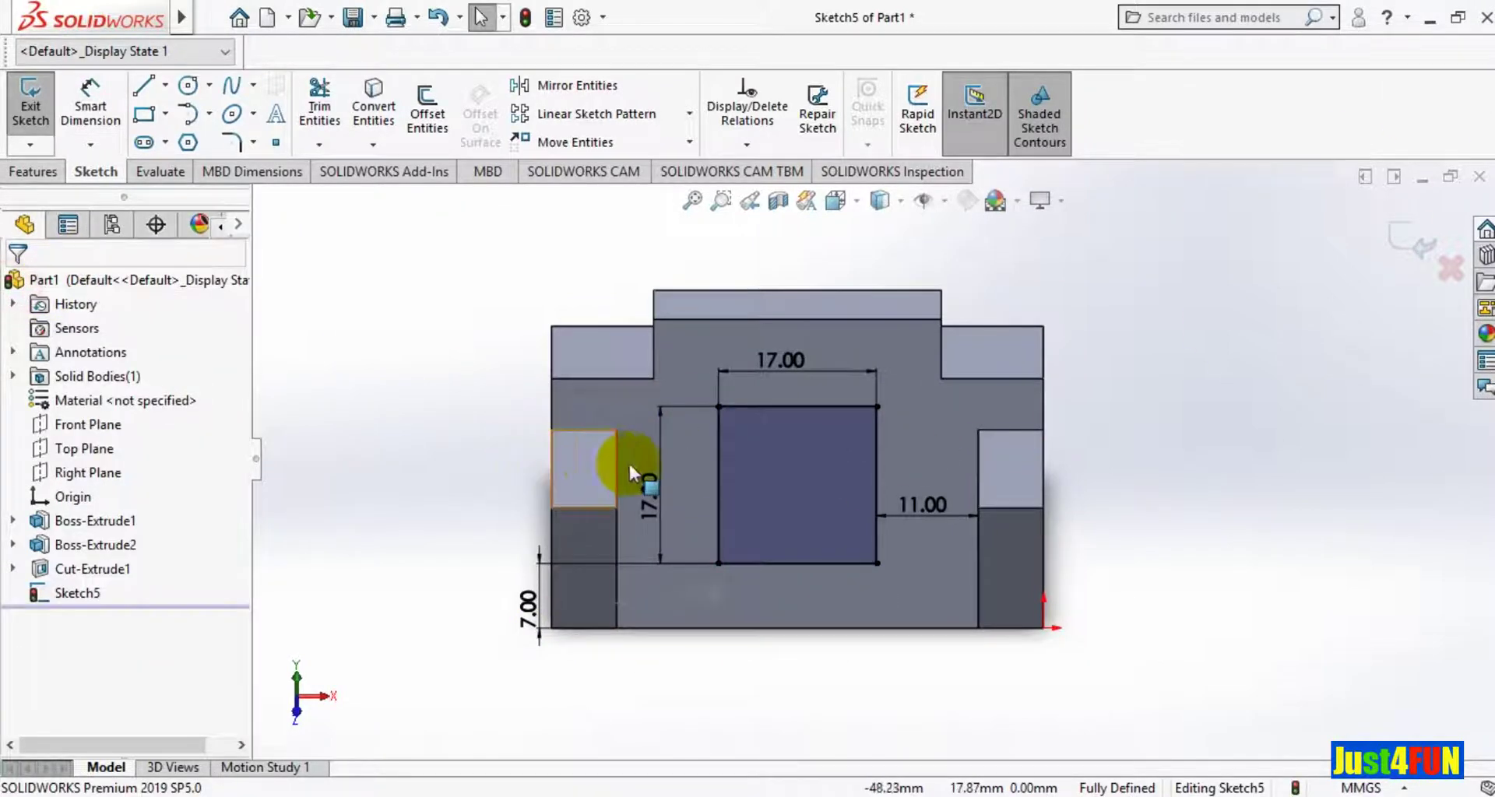
Switch the view orientation to Back while Sketch5 is still open.
{"action": "left_click", "coordinate": [856, 201]}
{"action": "left_click", "coordinate": [855, 383]}
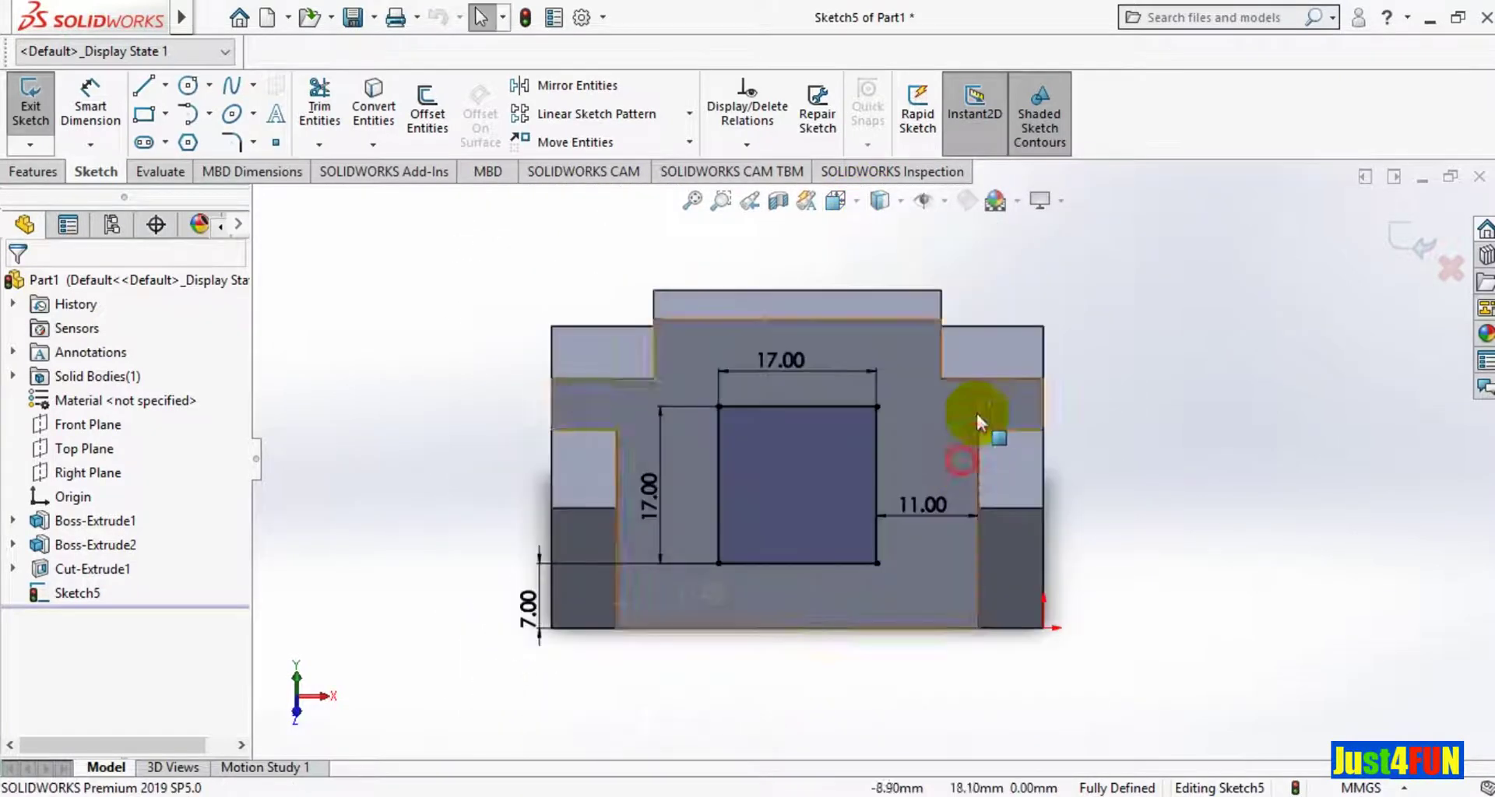
{"action": "right_click", "coordinate": [1149, 311]}
{"action": "left_click", "coordinate": [1100, 352]}
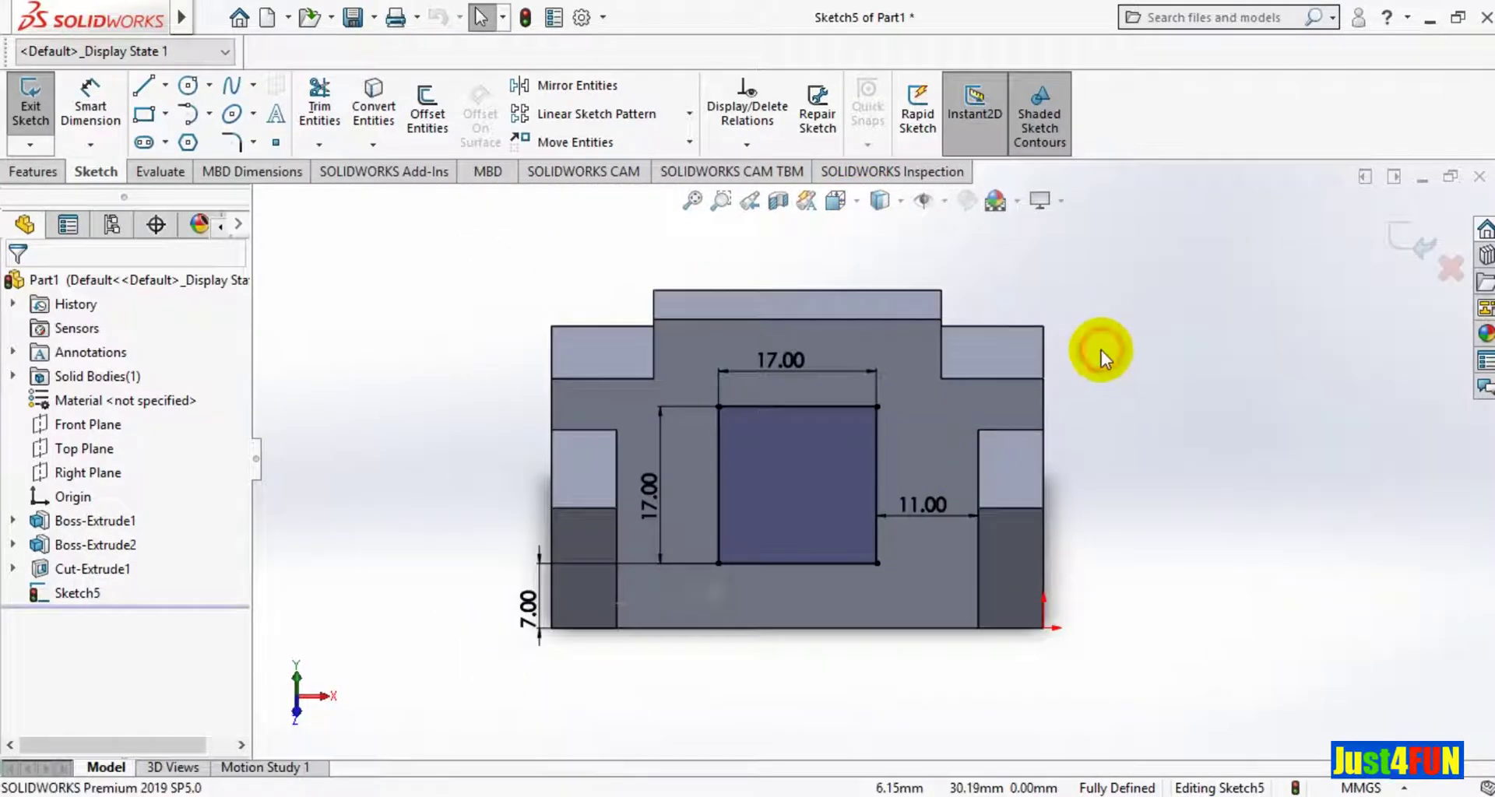
{"action": "right_click", "coordinate": [1099, 327]}
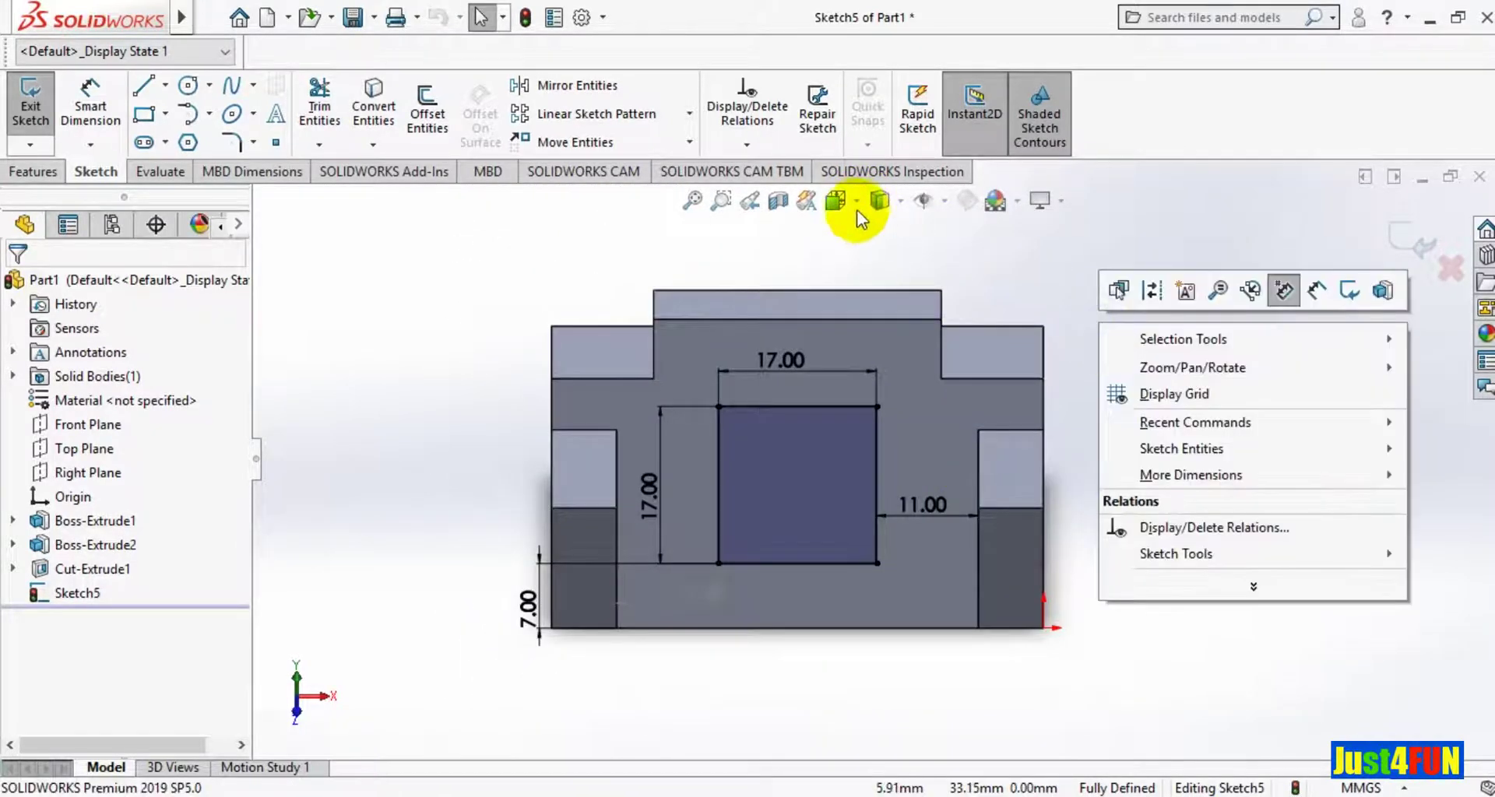
{"action": "left_click", "coordinate": [903, 243]}
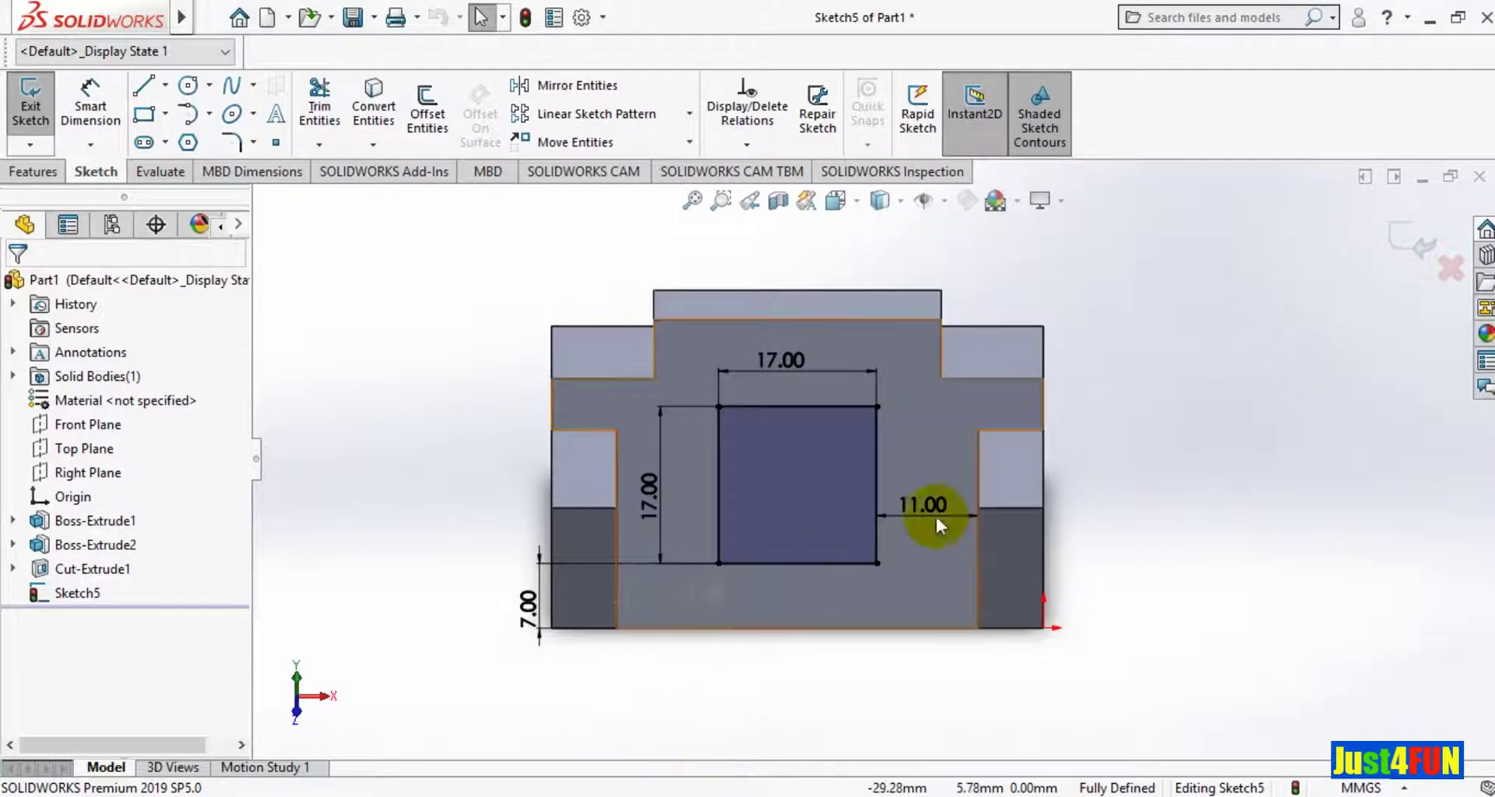
{"action": "left_click", "coordinate": [859, 201]}
{"action": "mouse_move", "coordinate": [806, 377]}
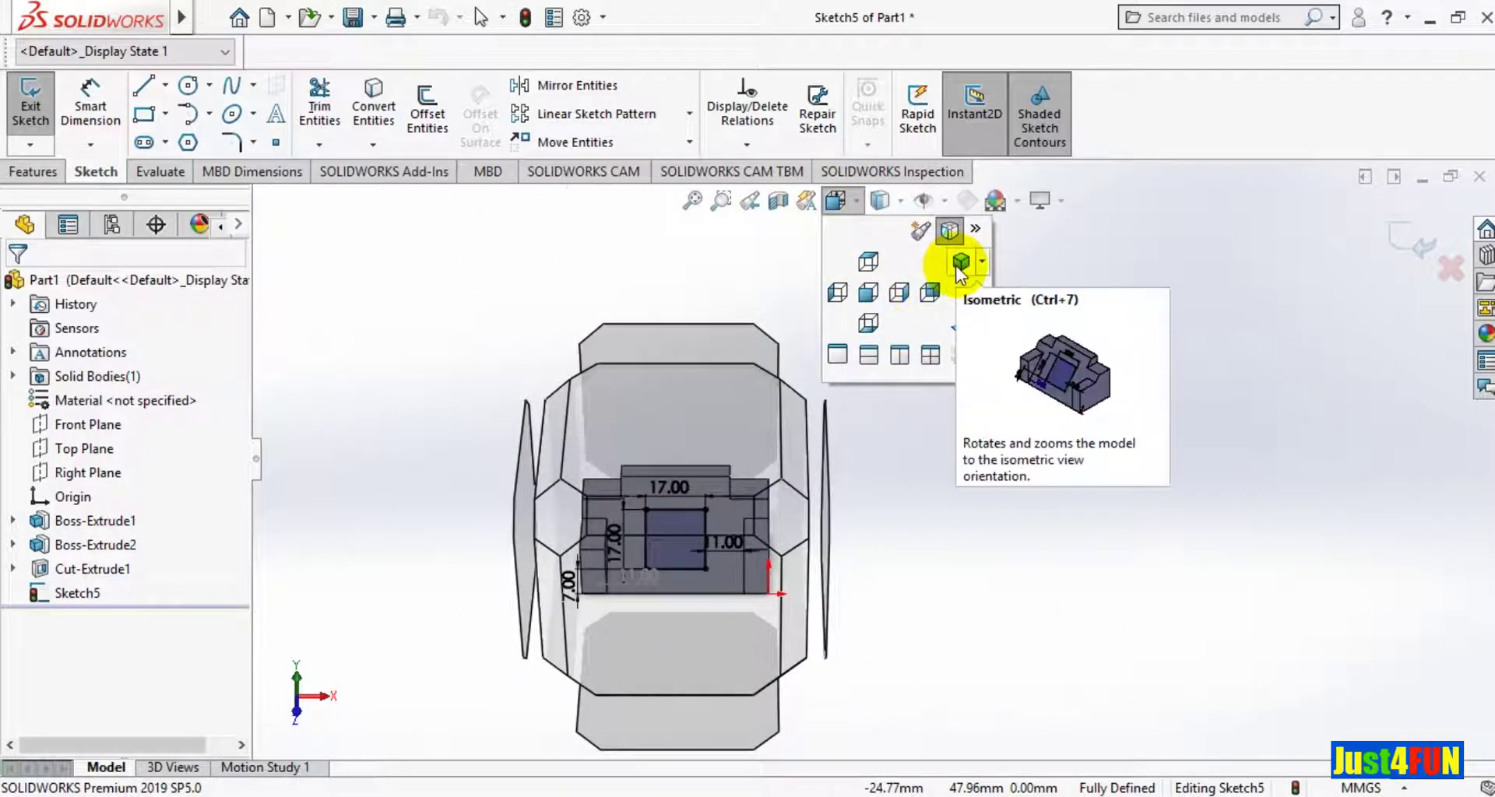
{"action": "left_click", "coordinate": [770, 352]}
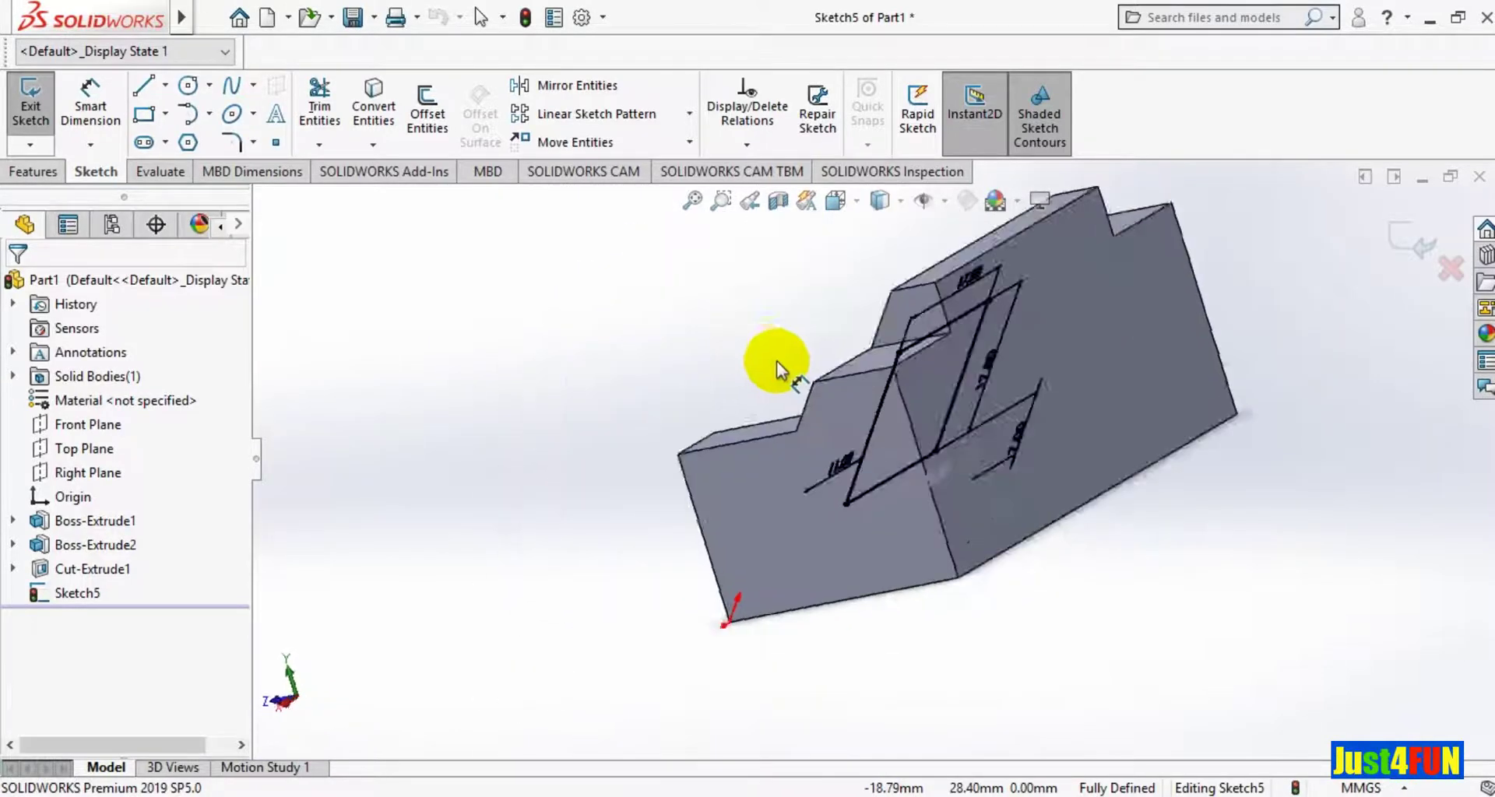
Select the large face, bring up its shortcut menu, then dismiss it and clear the selection.
{"action": "left_click", "coordinate": [671, 450]}
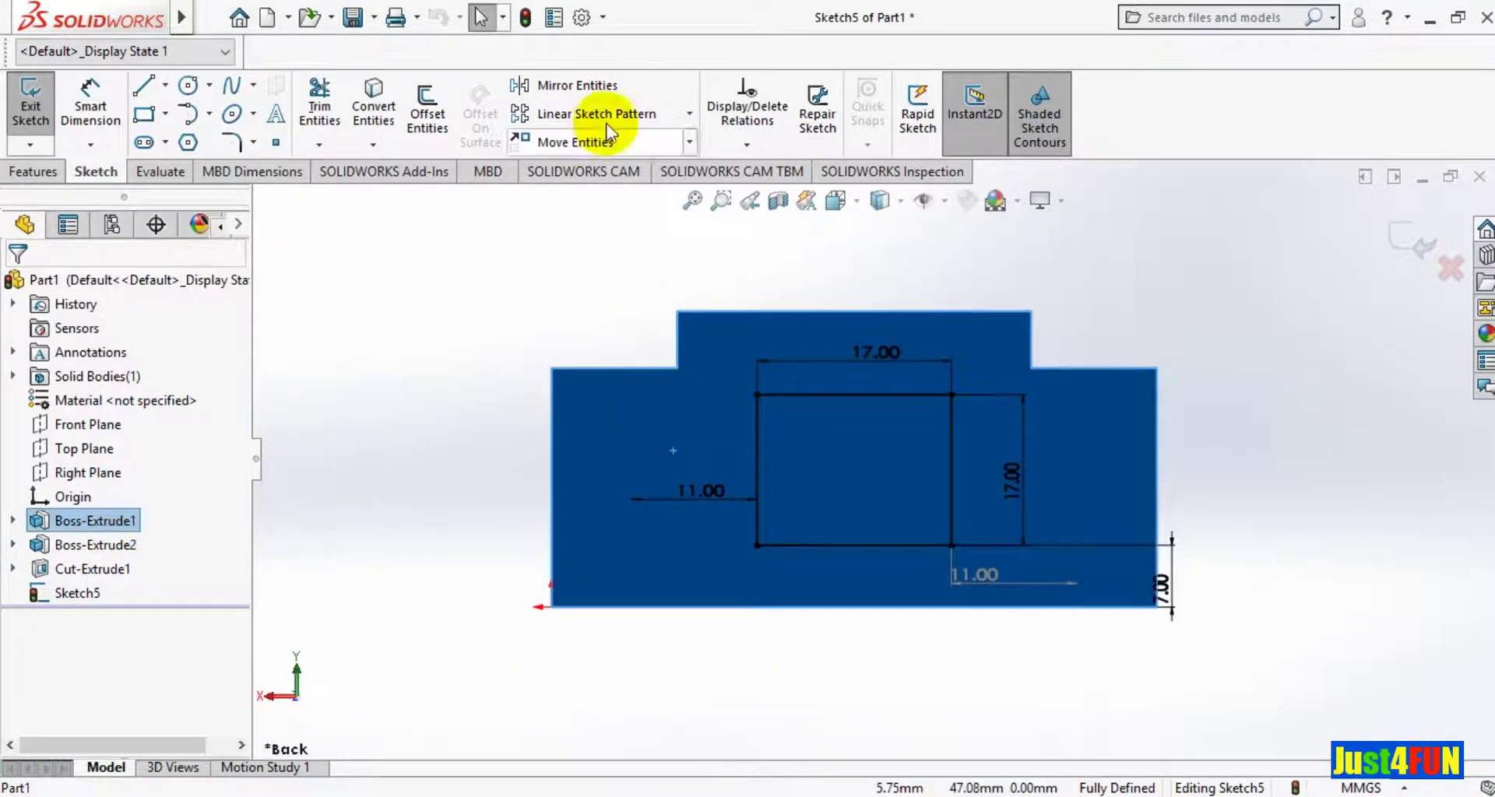
{"action": "right_click", "coordinate": [666, 411]}
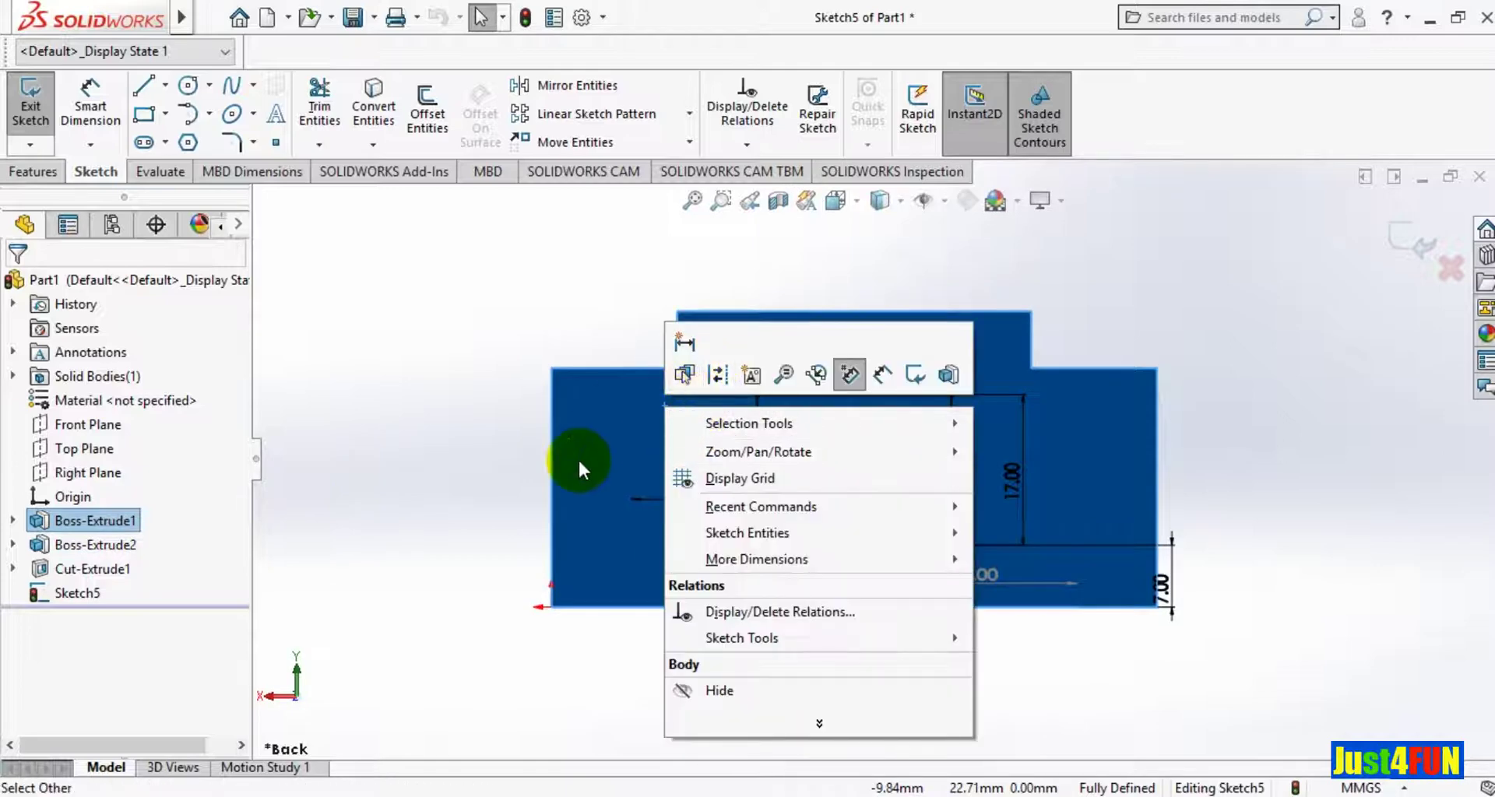
{"action": "left_click", "coordinate": [599, 302]}
{"action": "right_click", "coordinate": [648, 413]}
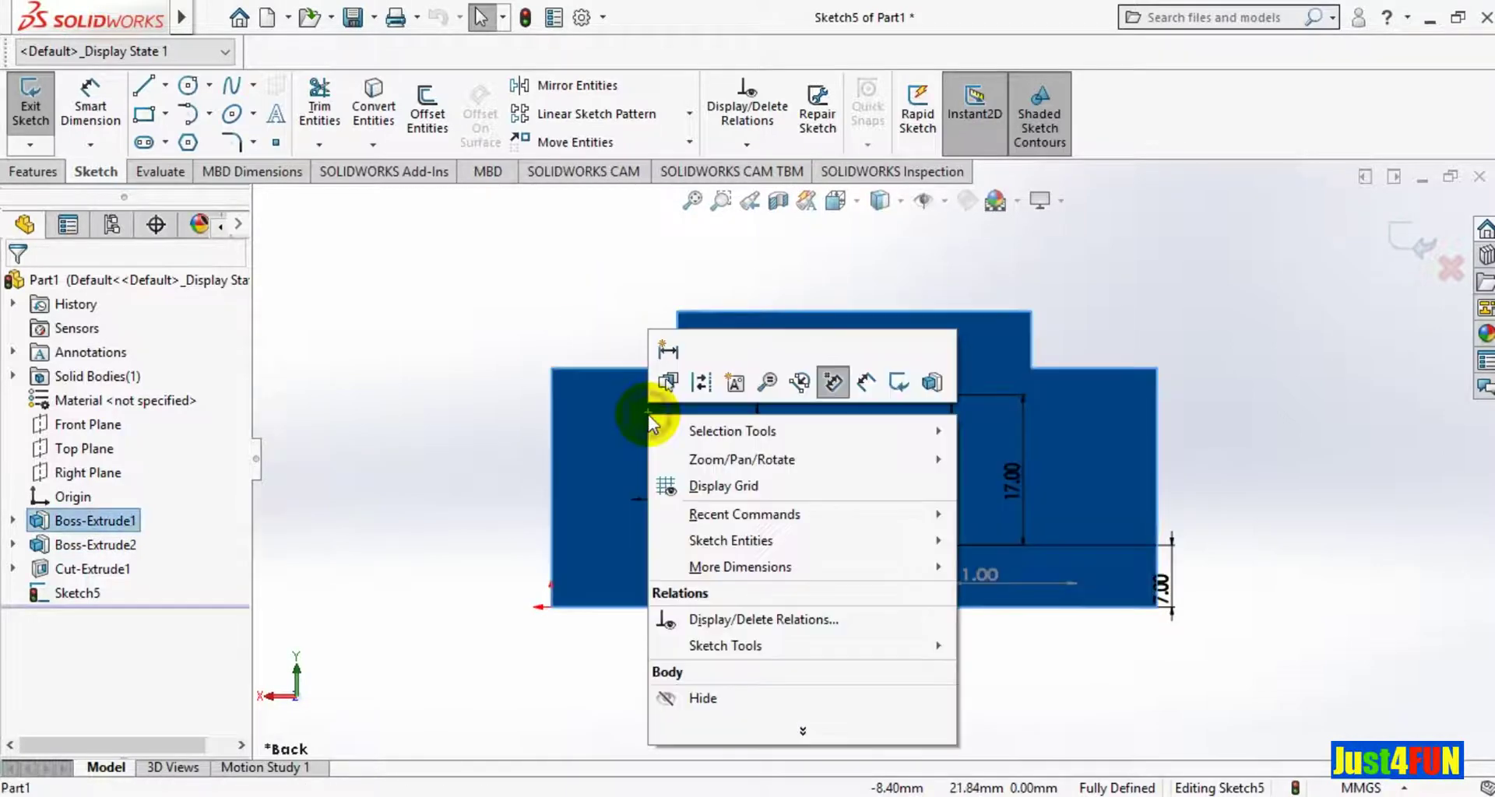
{"action": "key", "text": "Escape"}
{"action": "left_click", "coordinate": [447, 442]}
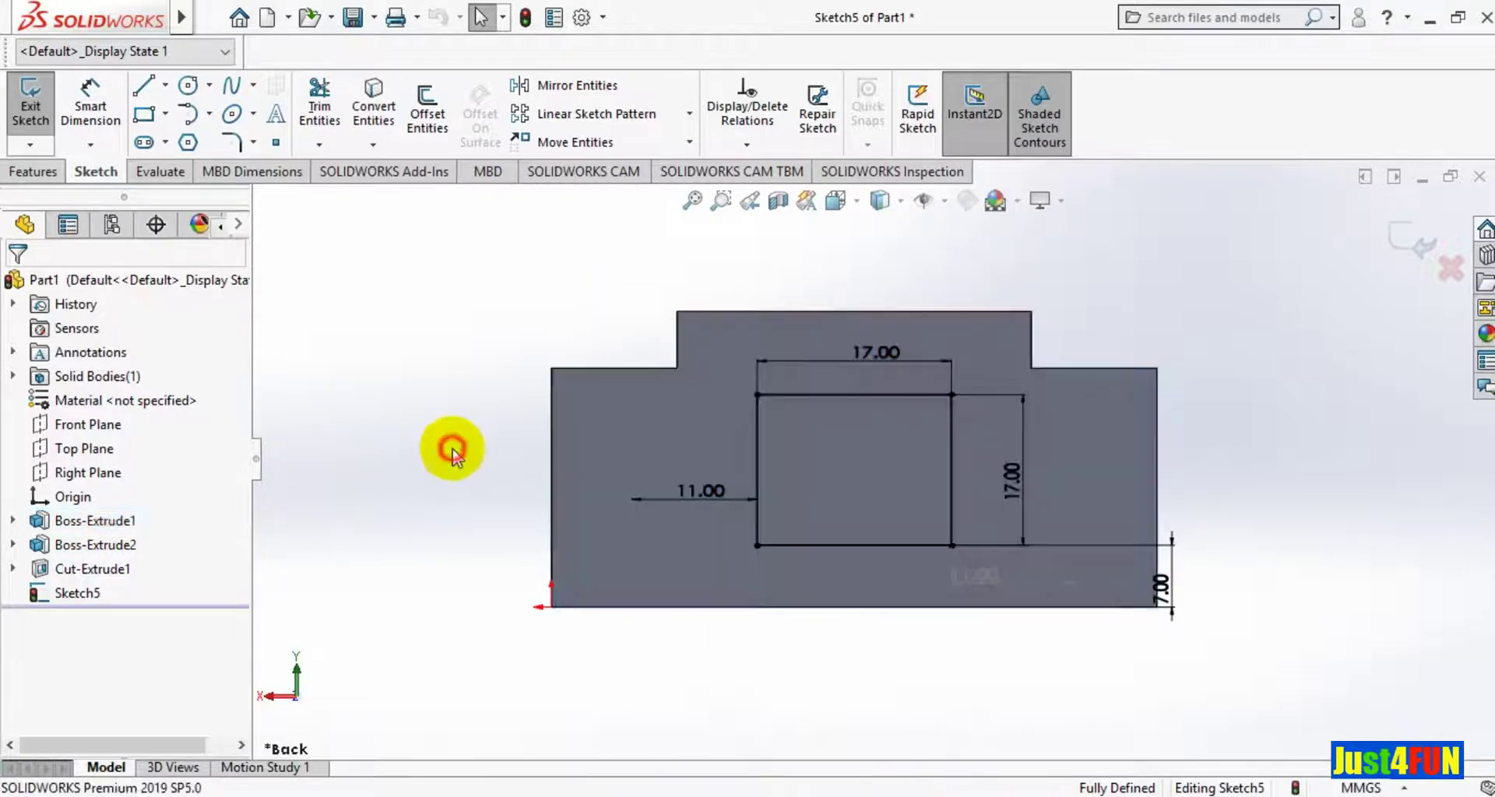
{"action": "left_click", "coordinate": [587, 434]}
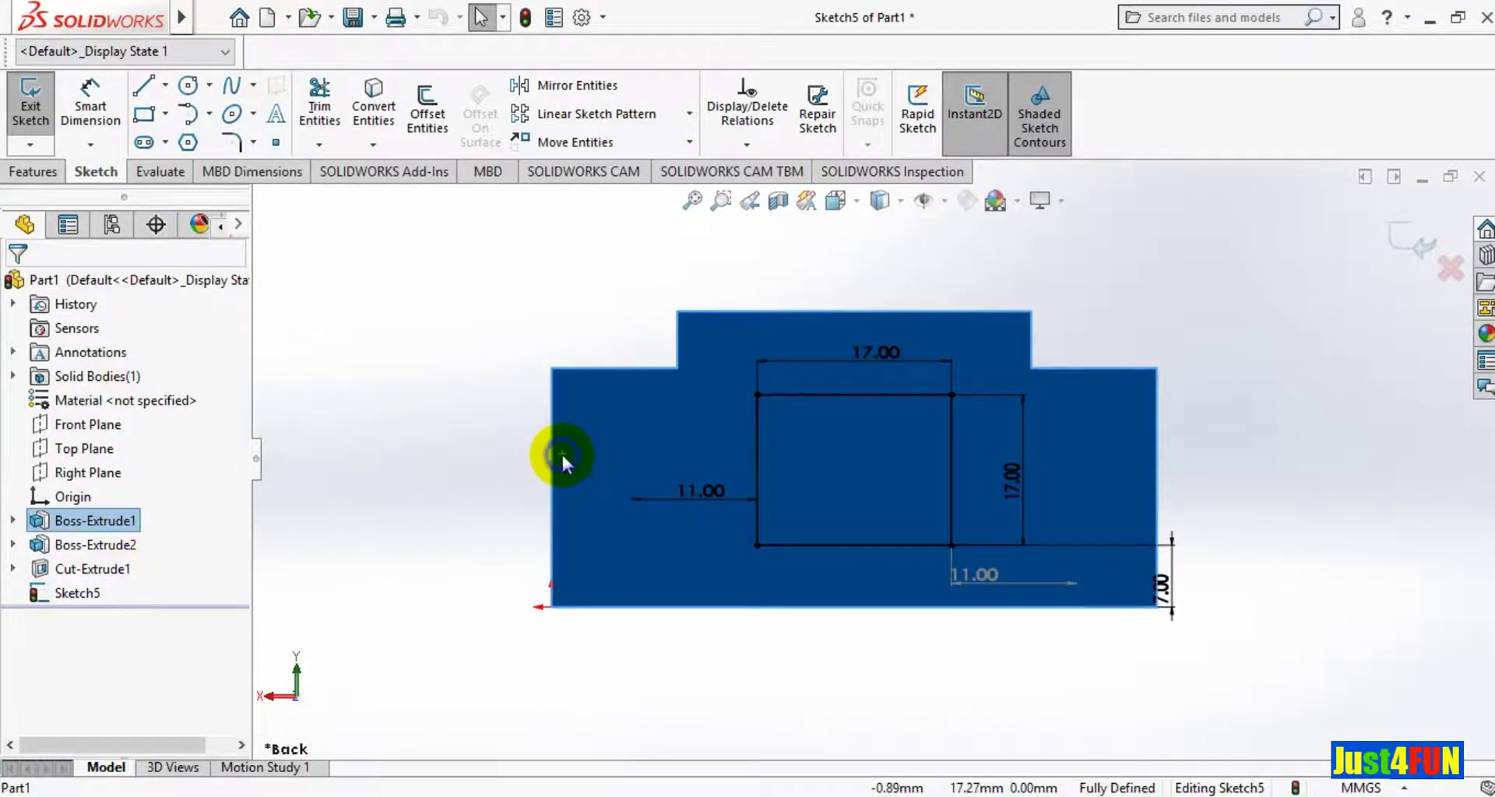
{"action": "right_click", "coordinate": [562, 451]}
{"action": "left_click", "coordinate": [495, 452]}
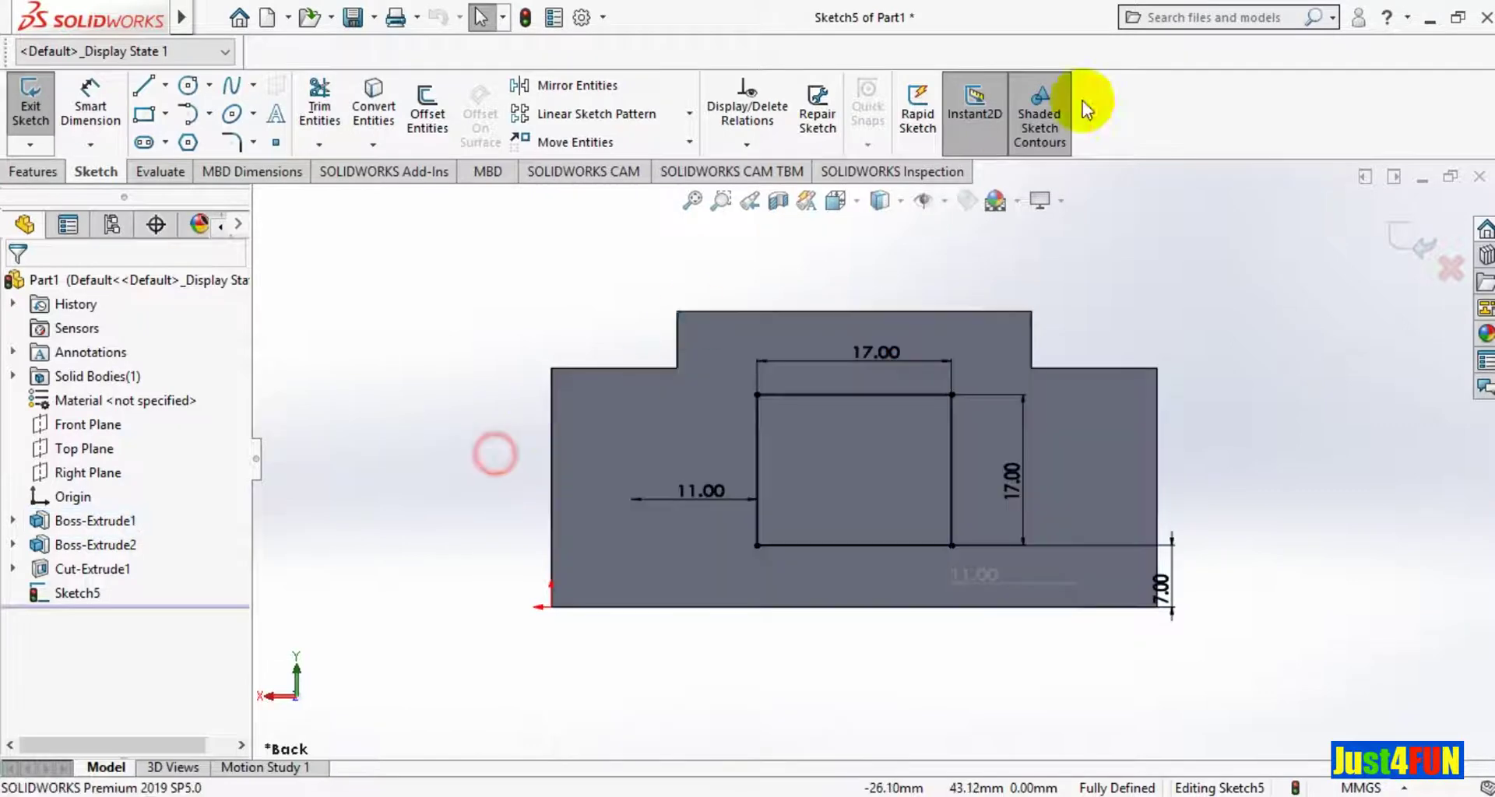
Show the part in isometric, then turn it to the Front view.
{"action": "left_click", "coordinate": [861, 208]}
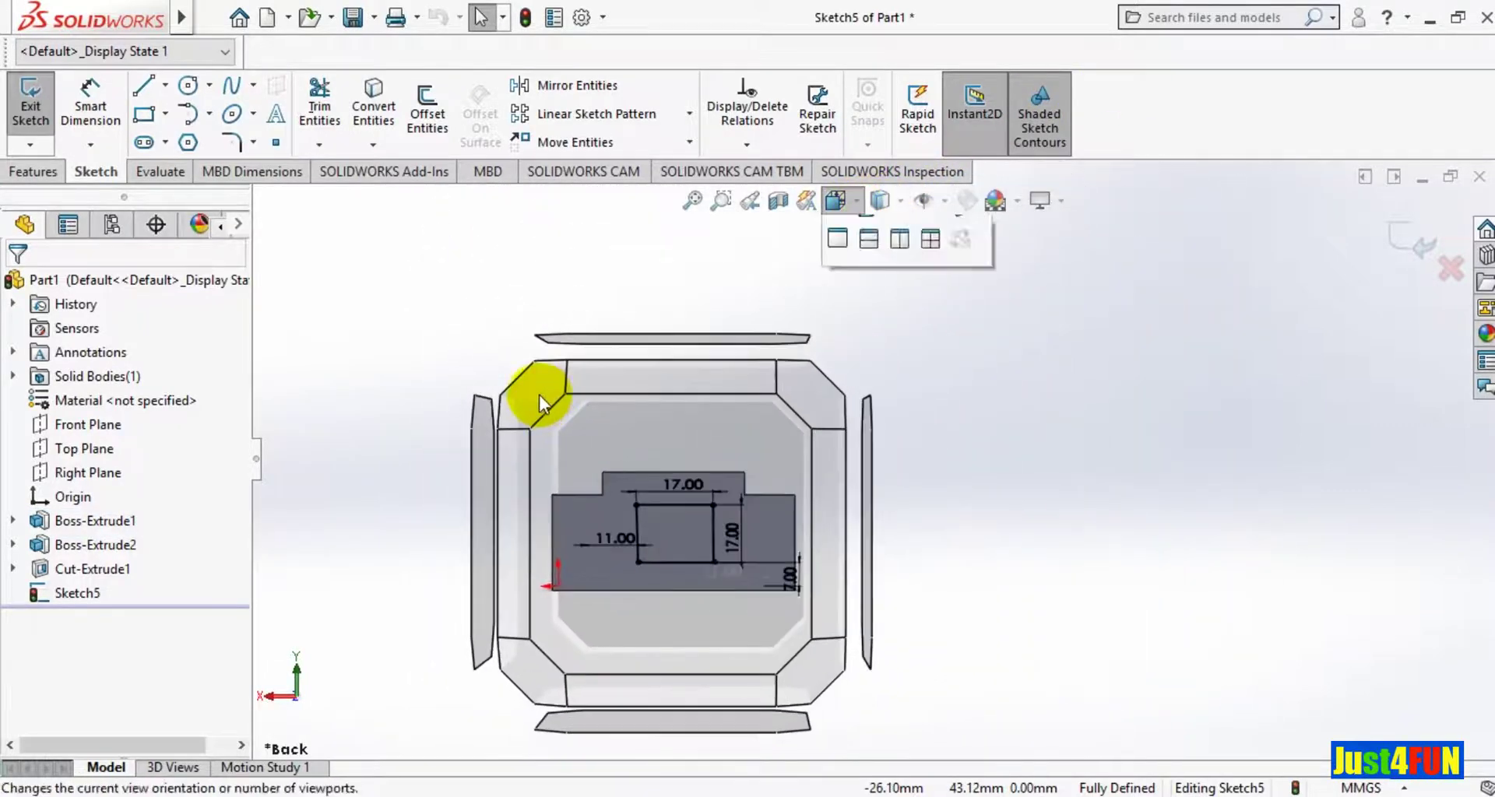
{"action": "left_click", "coordinate": [538, 395]}
{"action": "left_click", "coordinate": [872, 540]}
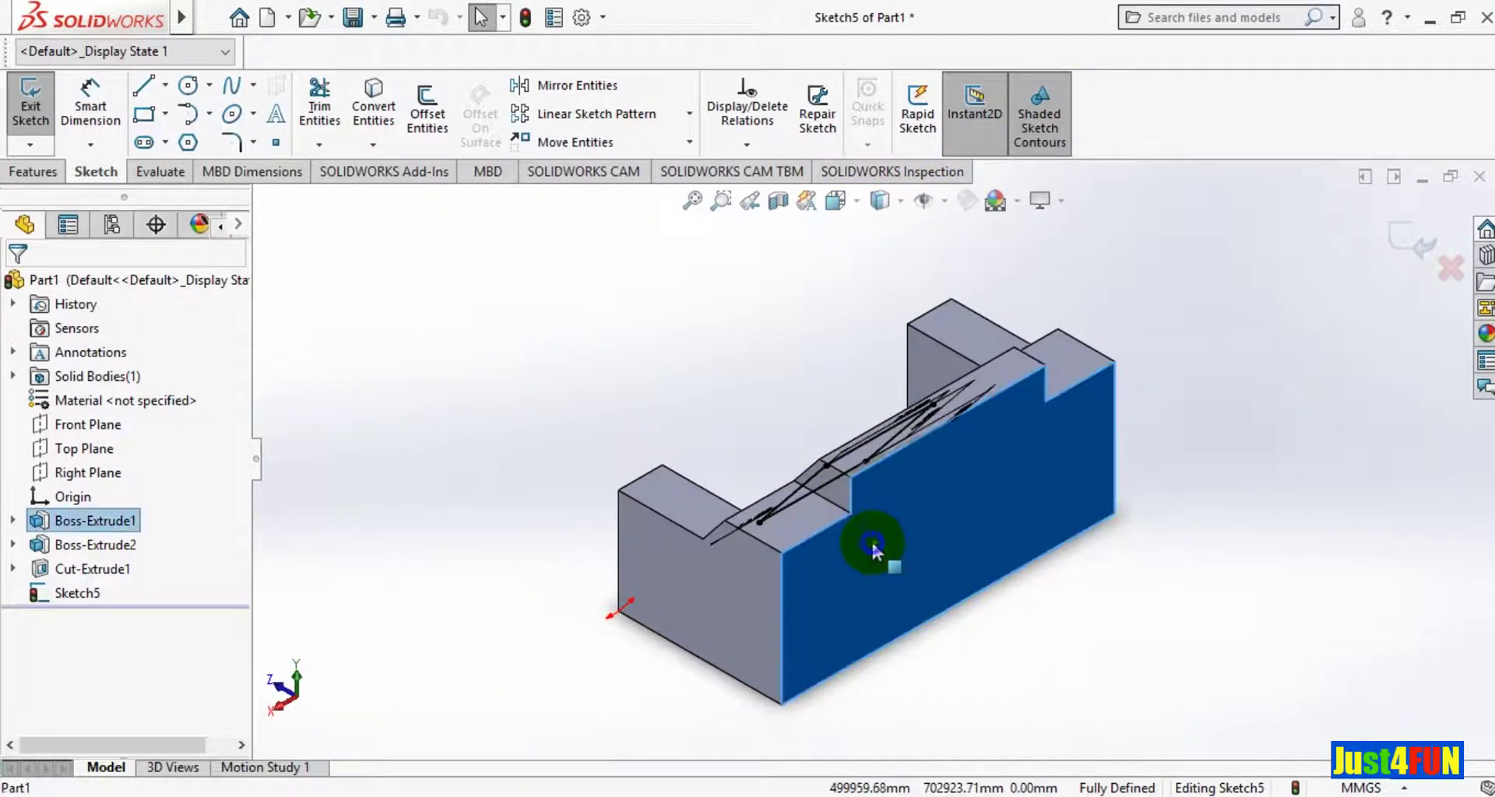
{"action": "right_click", "coordinate": [872, 541]}
{"action": "left_click", "coordinate": [833, 597]}
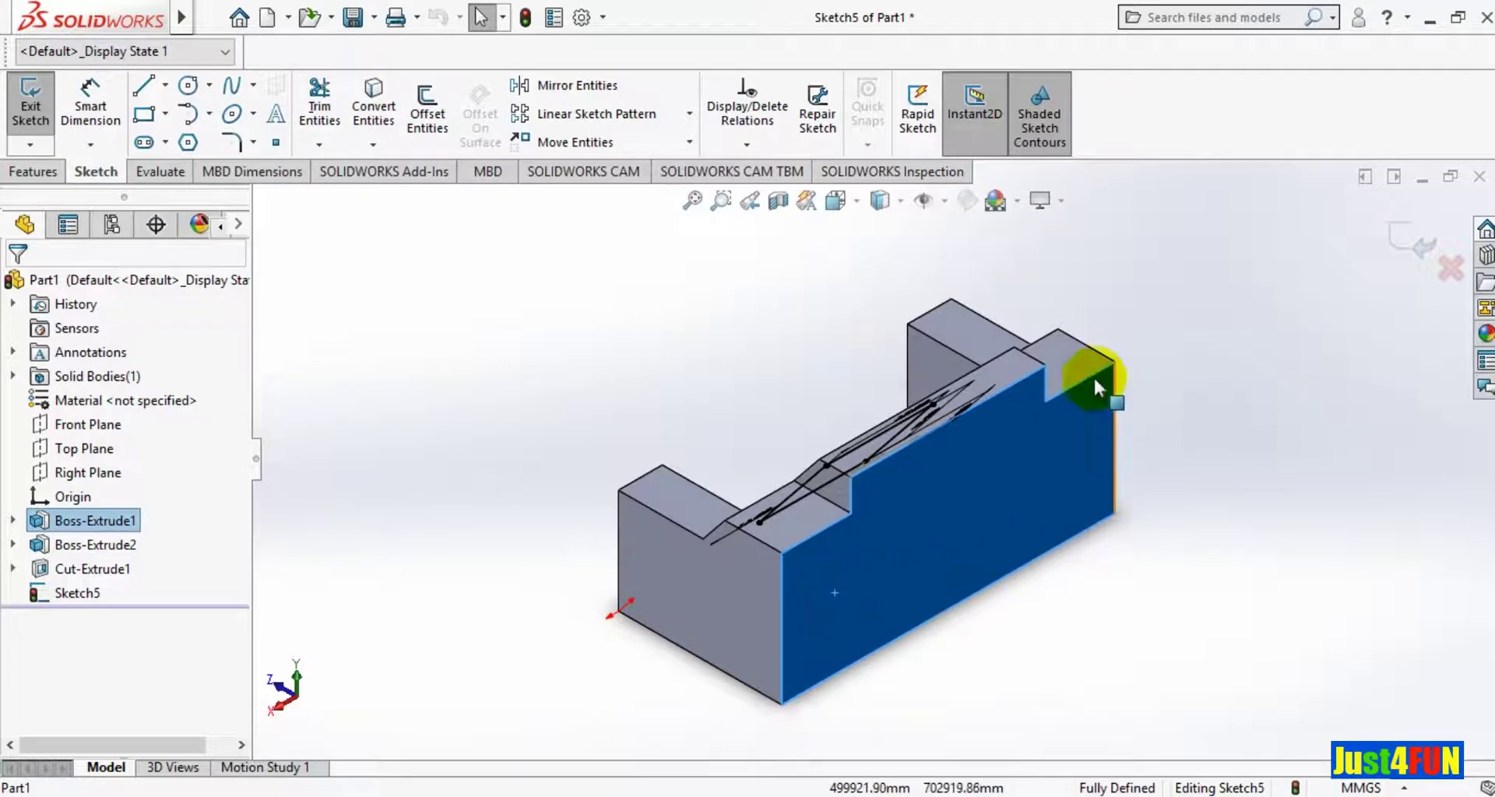
{"action": "left_click", "coordinate": [805, 225]}
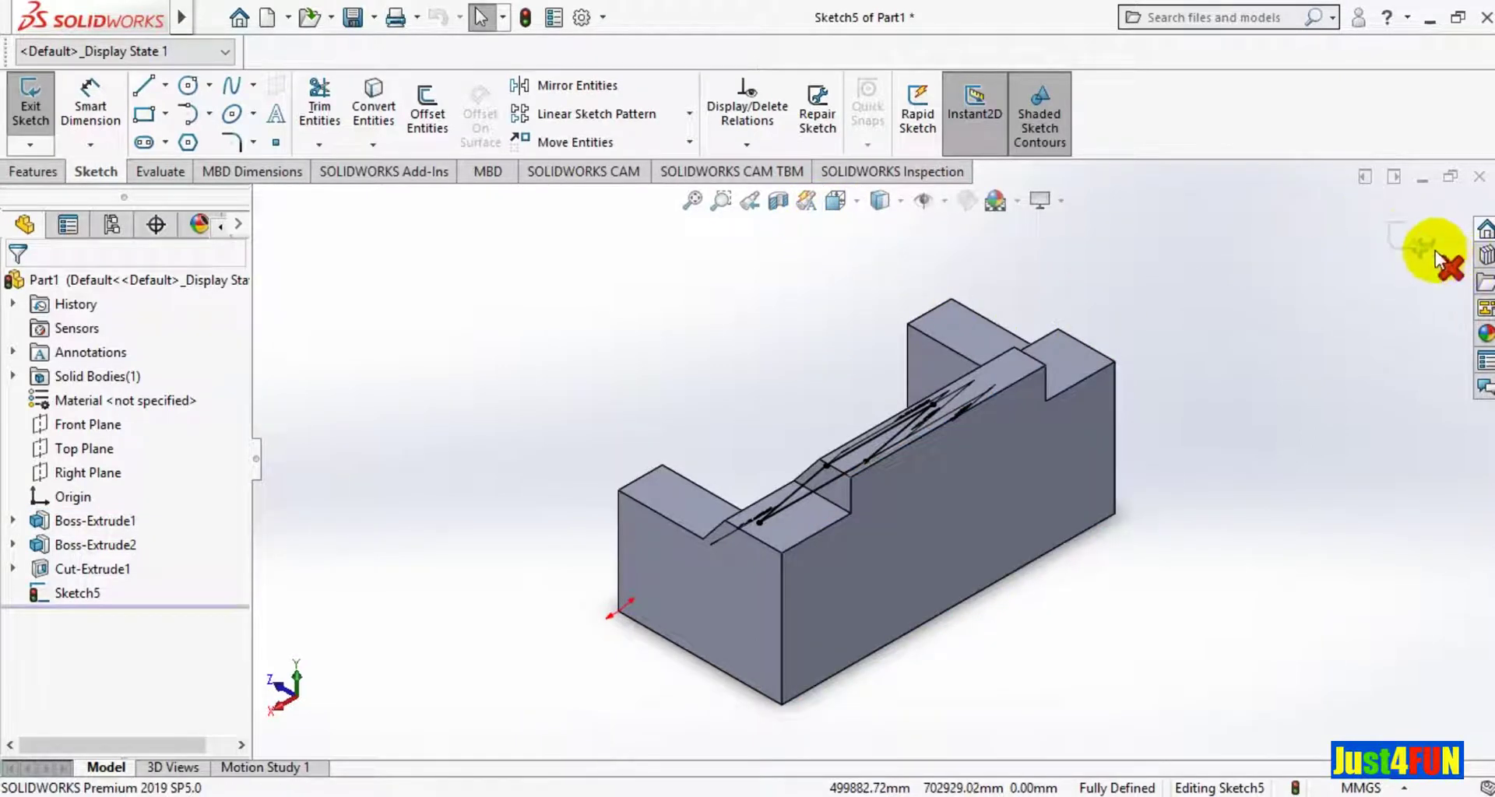
{"action": "left_click", "coordinate": [856, 201]}
{"action": "mouse_move", "coordinate": [792, 259]}
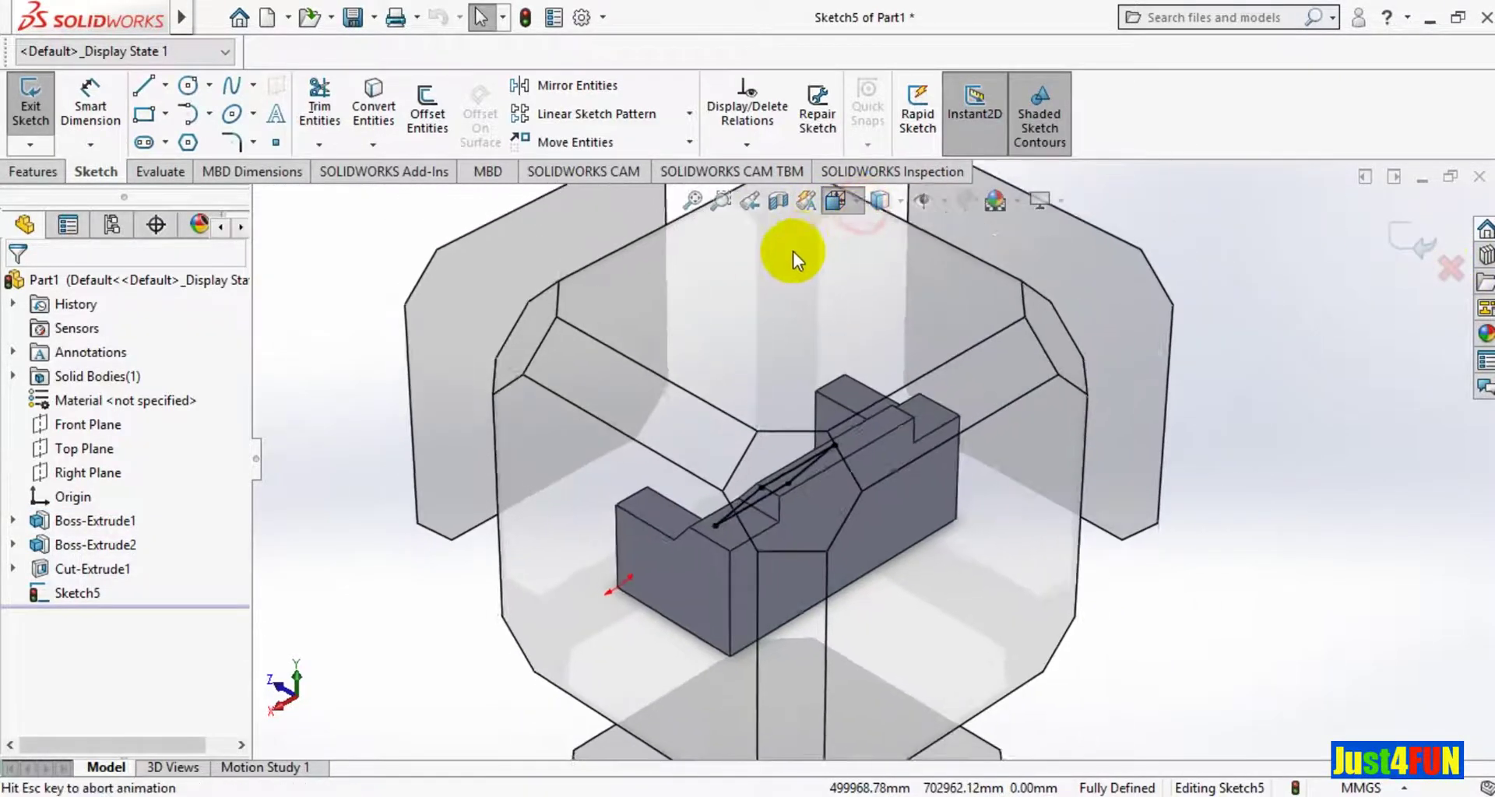
{"action": "left_click", "coordinate": [532, 422]}
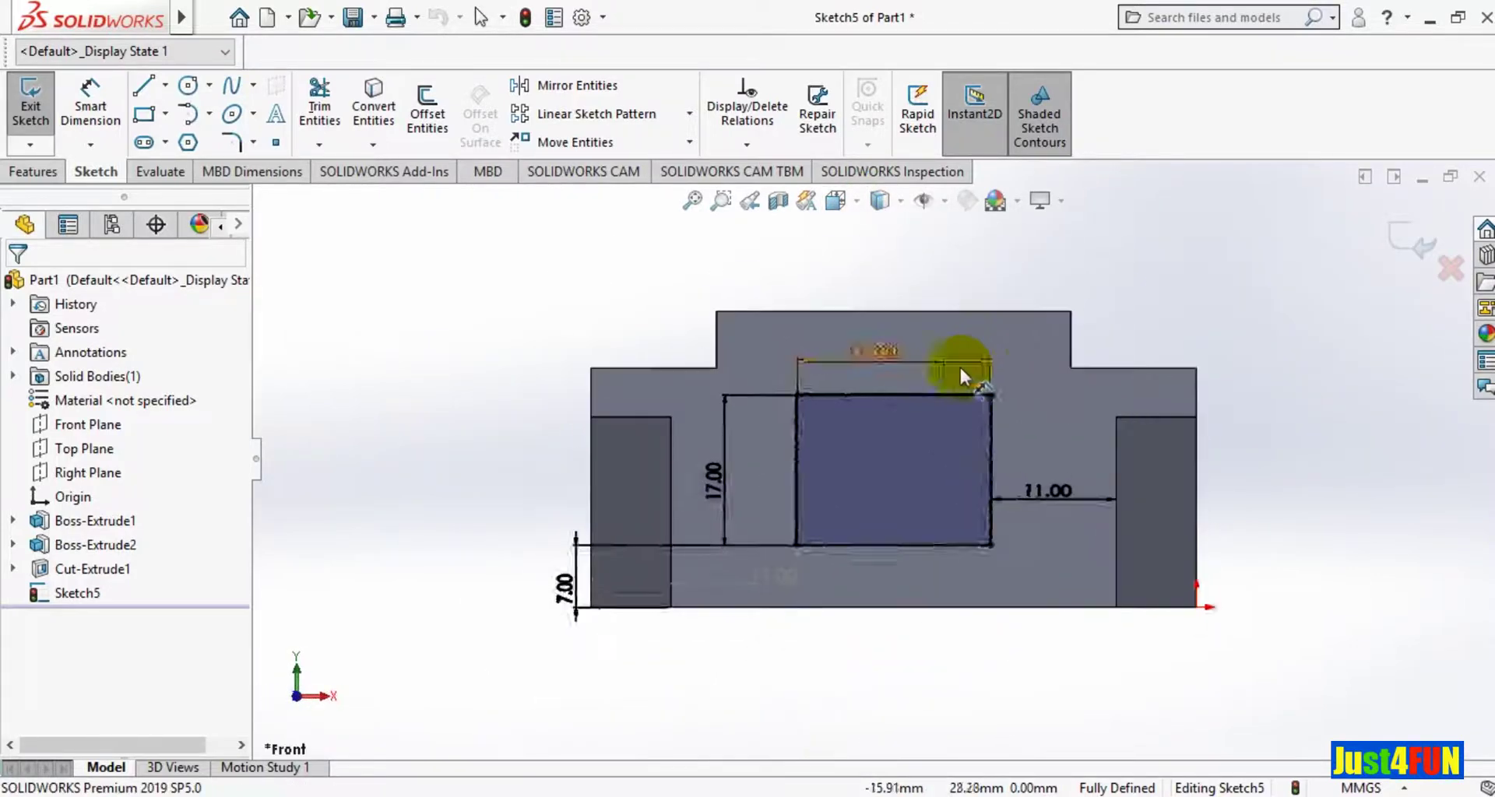
View the sketch plane Normal To and exit Sketch5.
{"action": "left_click", "coordinate": [1040, 366]}
{"action": "left_click", "coordinate": [1035, 377]}
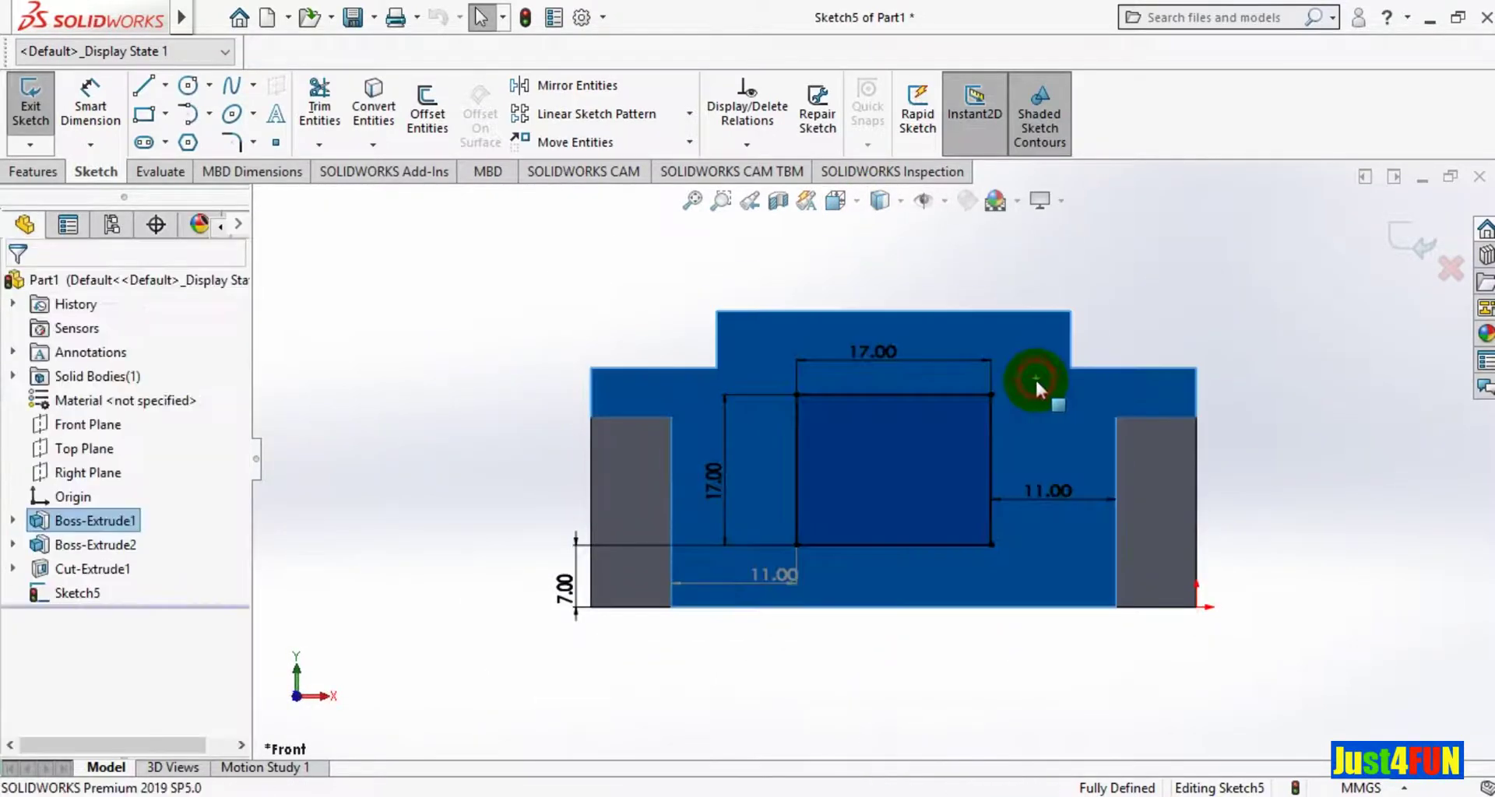
{"action": "left_click", "coordinate": [856, 201]}
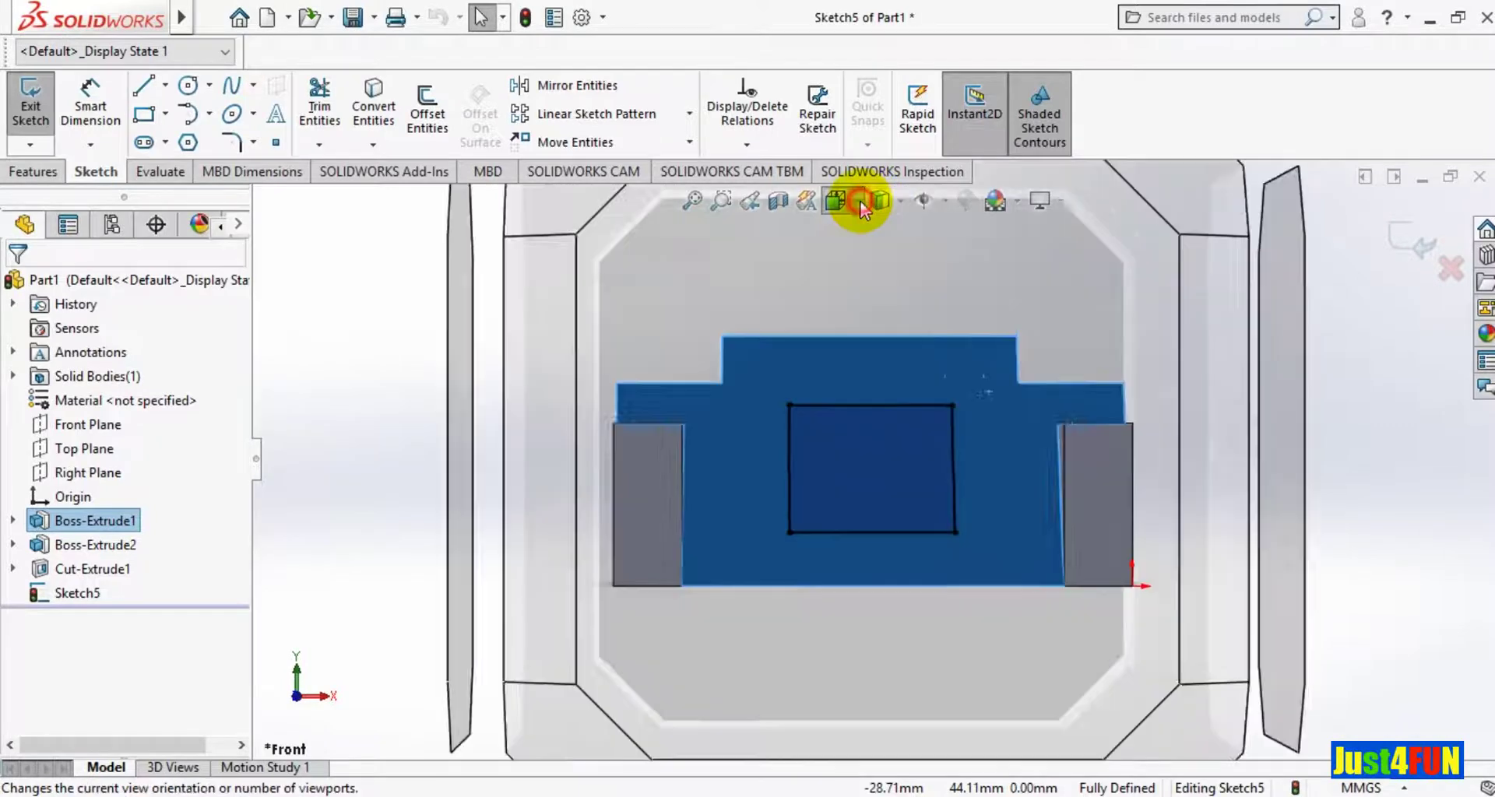
{"action": "left_click", "coordinate": [950, 313]}
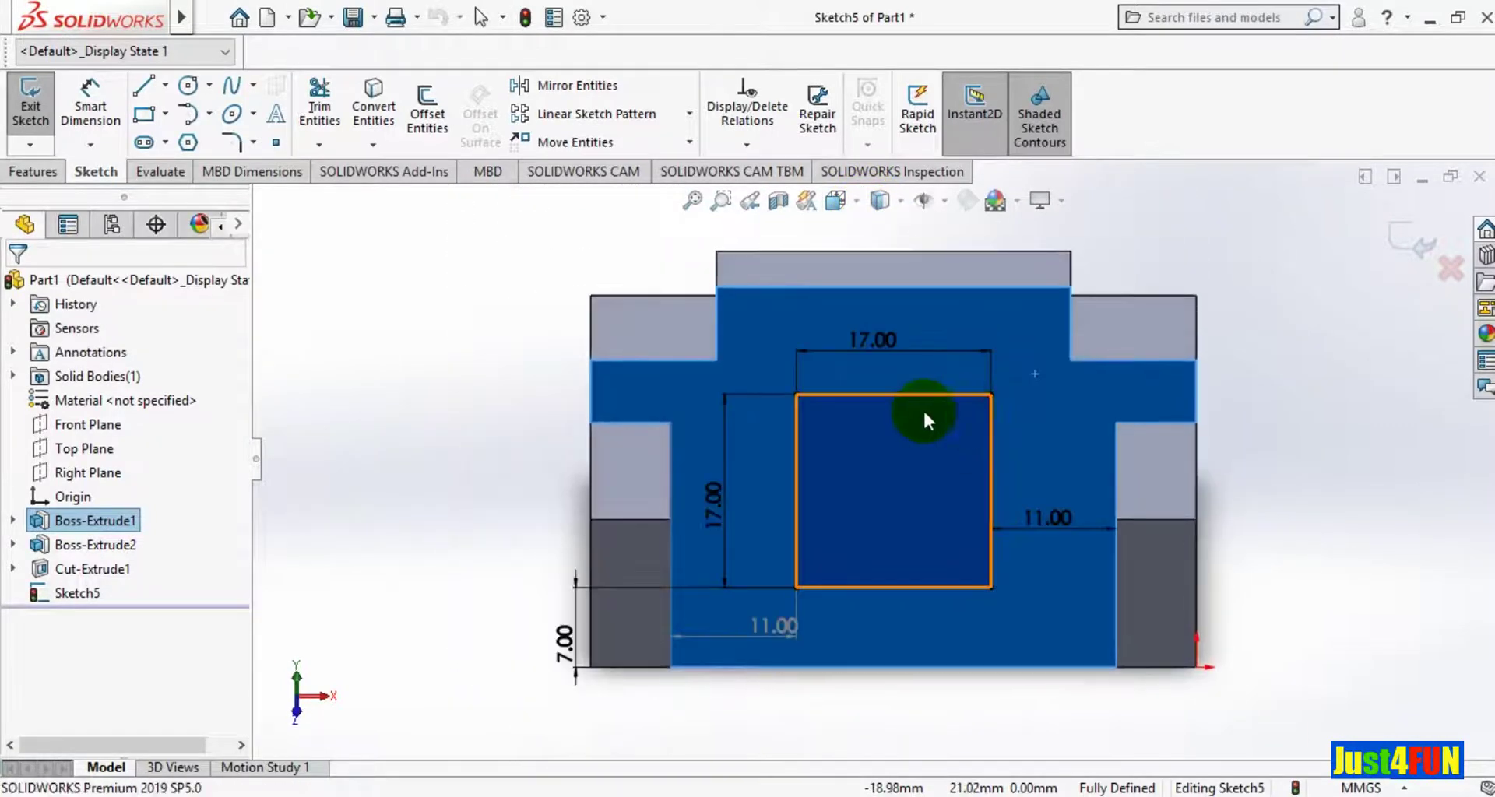
{"action": "left_click", "coordinate": [1427, 281]}
{"action": "left_click", "coordinate": [1404, 243]}
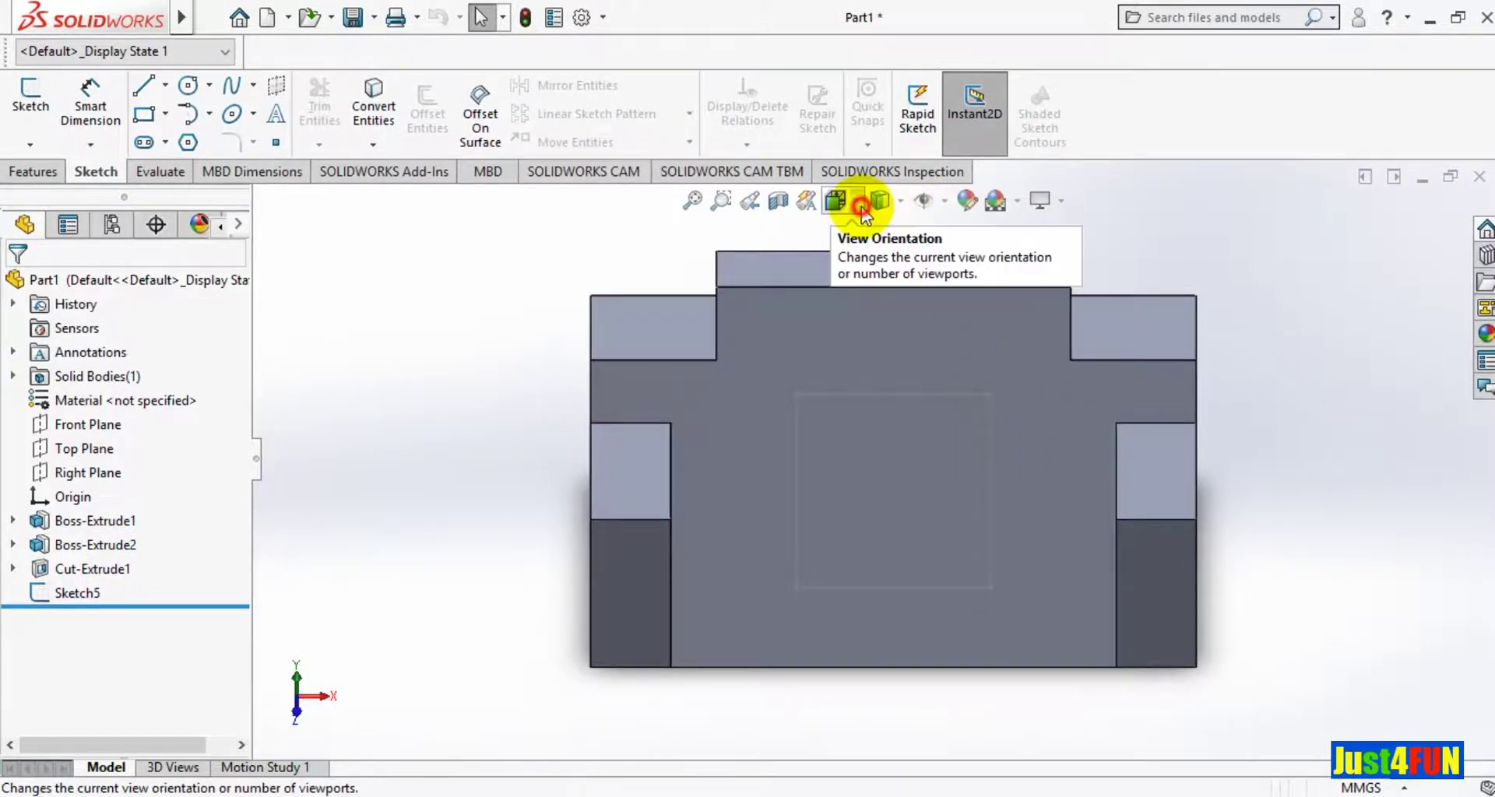
Turn the model to the Back view and select its back face.
{"action": "left_click", "coordinate": [852, 203]}
{"action": "left_click", "coordinate": [755, 336]}
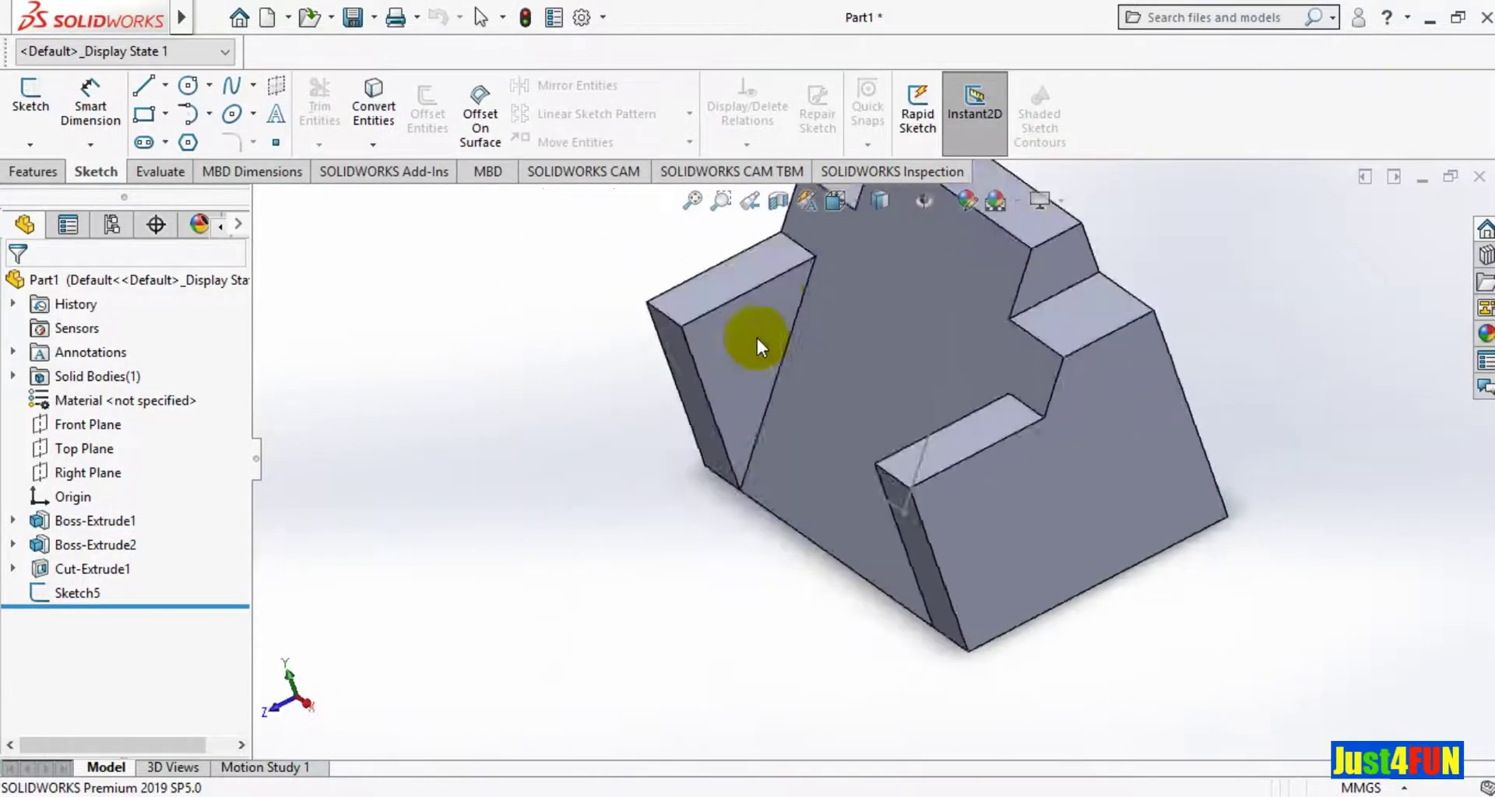
{"action": "left_click", "coordinate": [690, 430]}
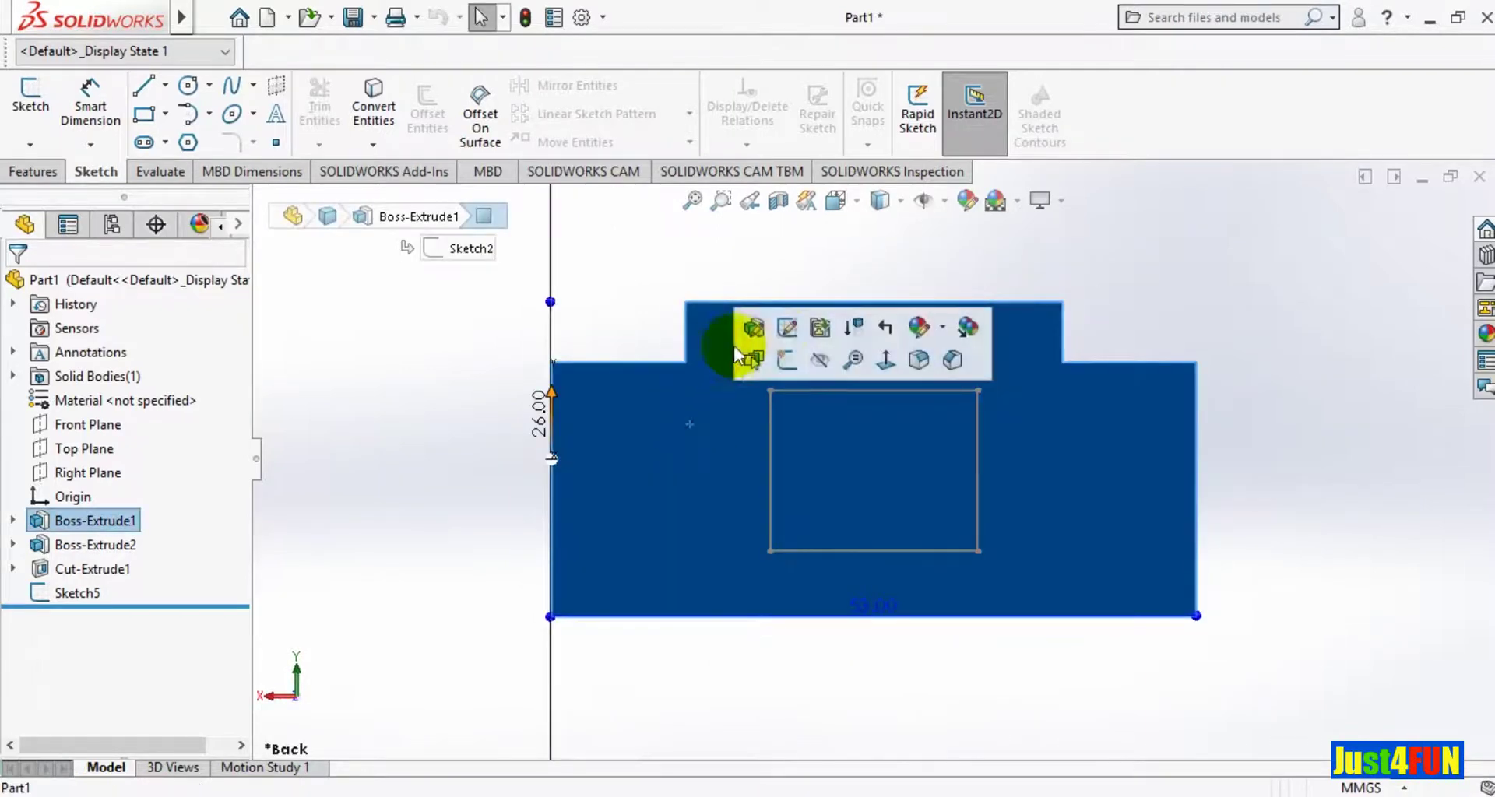
Start a sketch on the back face and convert Sketch5's four square edges into it.
{"action": "right_click", "coordinate": [701, 401]}
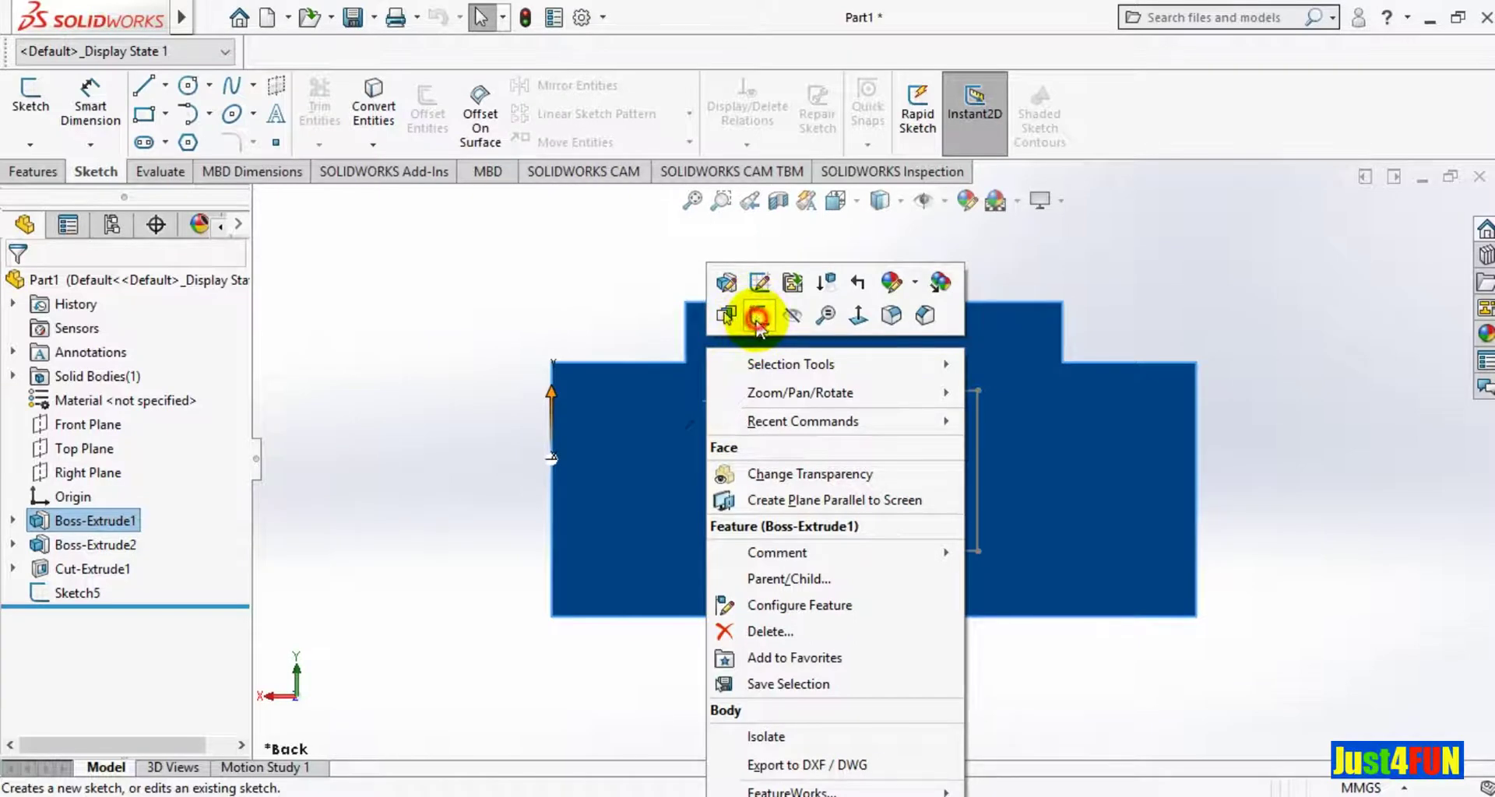
{"action": "left_click", "coordinate": [757, 319]}
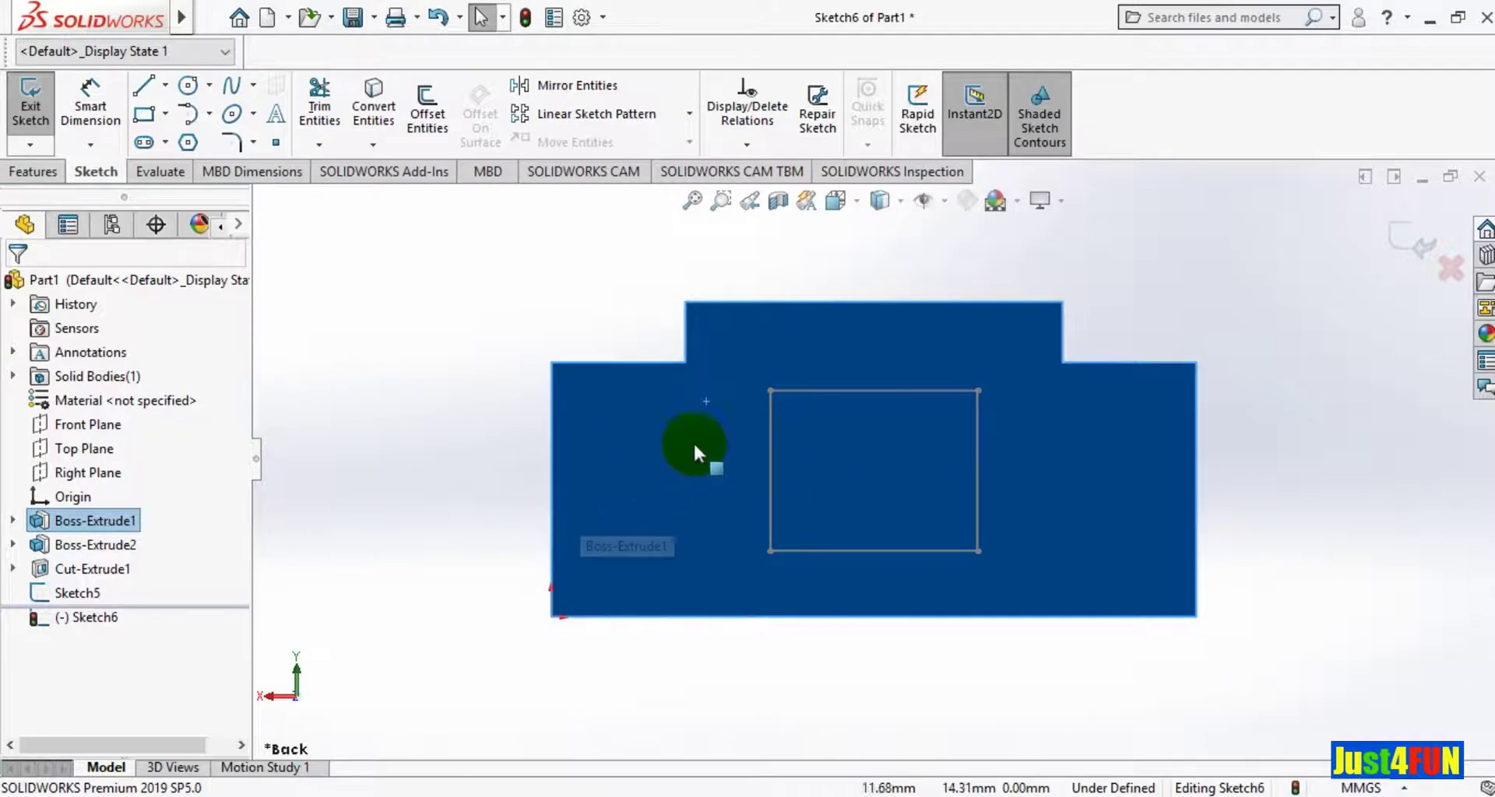
{"action": "left_click", "coordinate": [770, 477]}
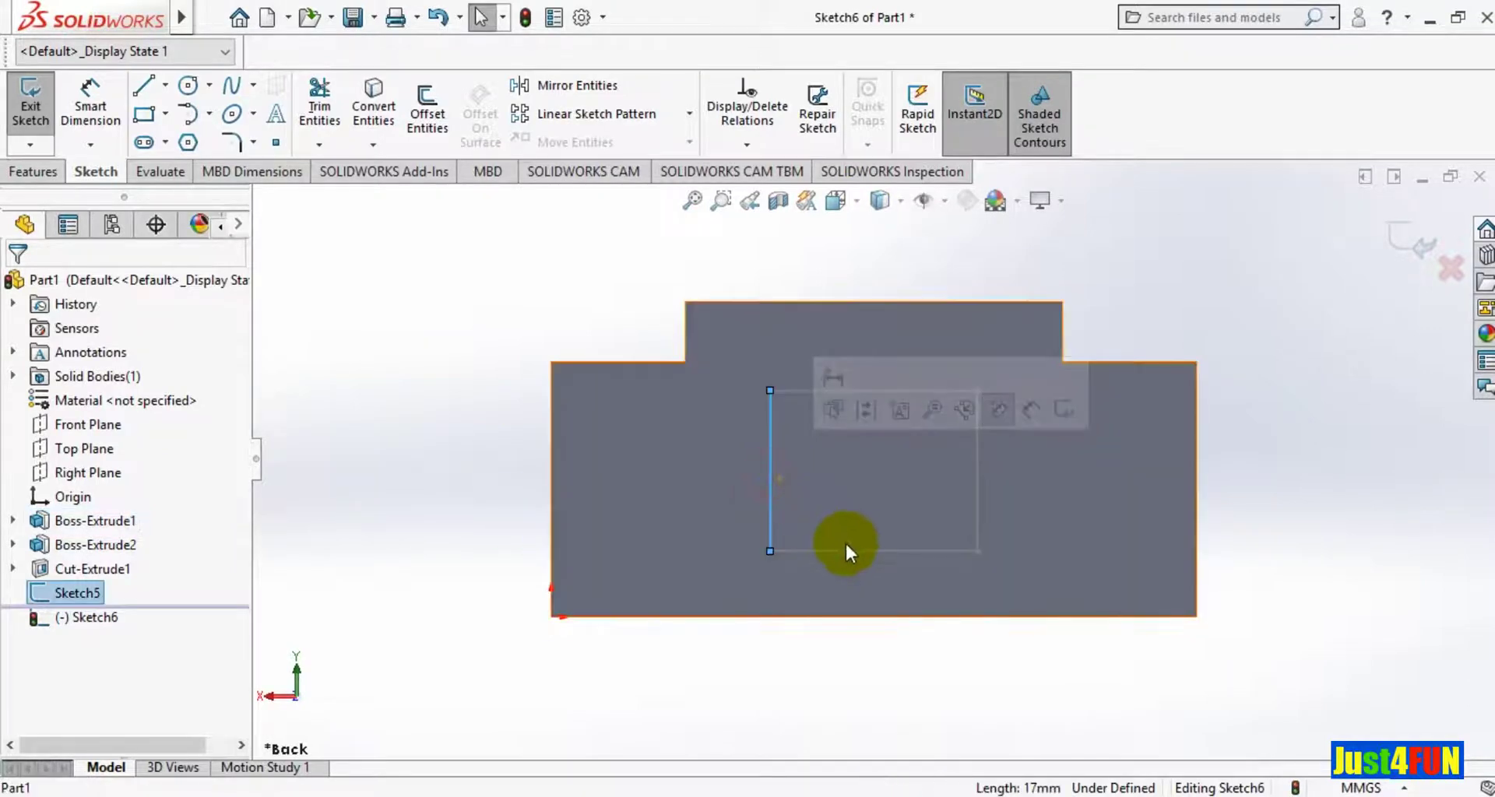
{"action": "left_click", "coordinate": [857, 551], "text": "ctrl"}
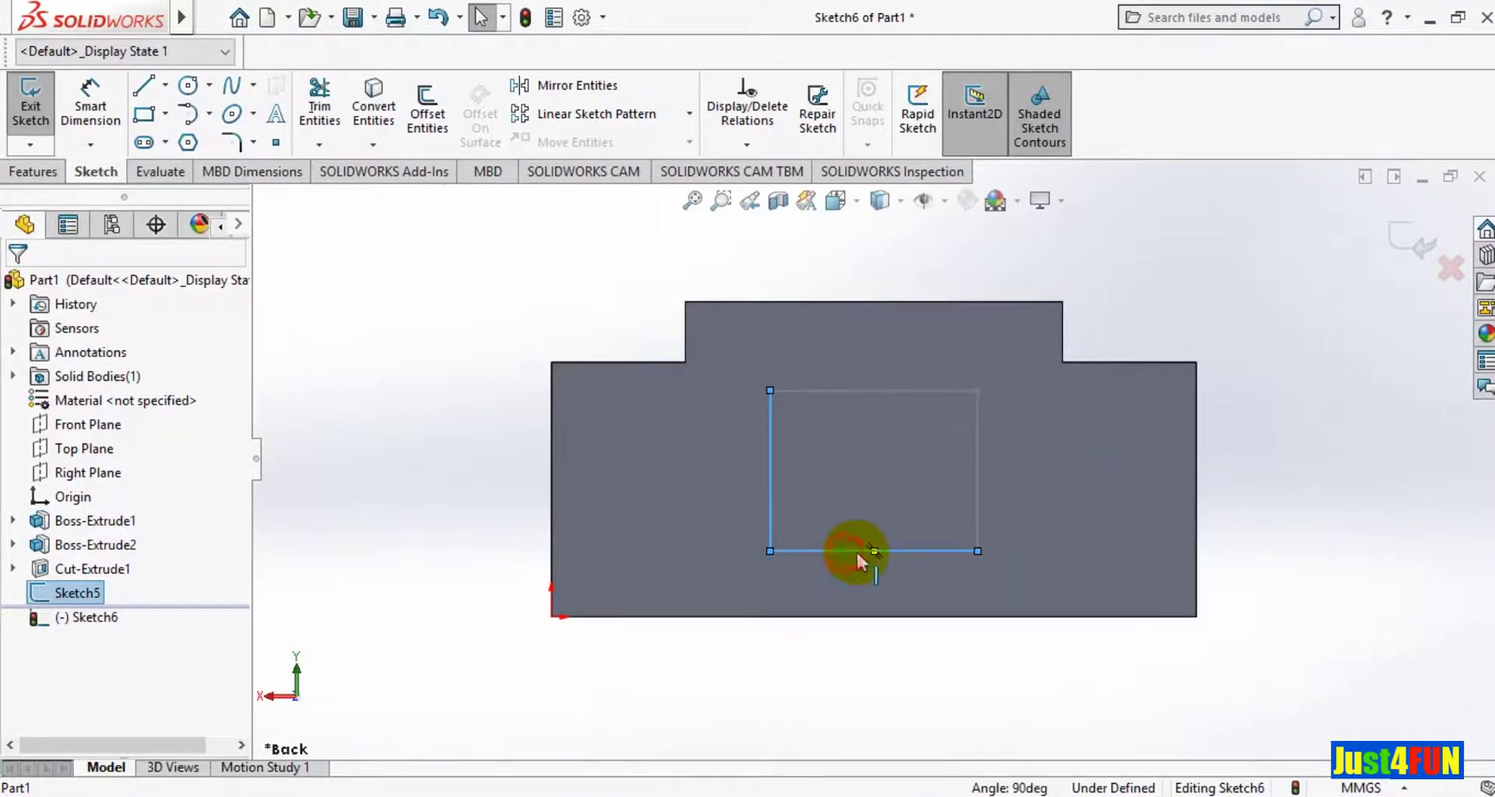
{"action": "left_click", "coordinate": [978, 498], "text": "ctrl"}
{"action": "left_click", "coordinate": [915, 391], "text": "ctrl"}
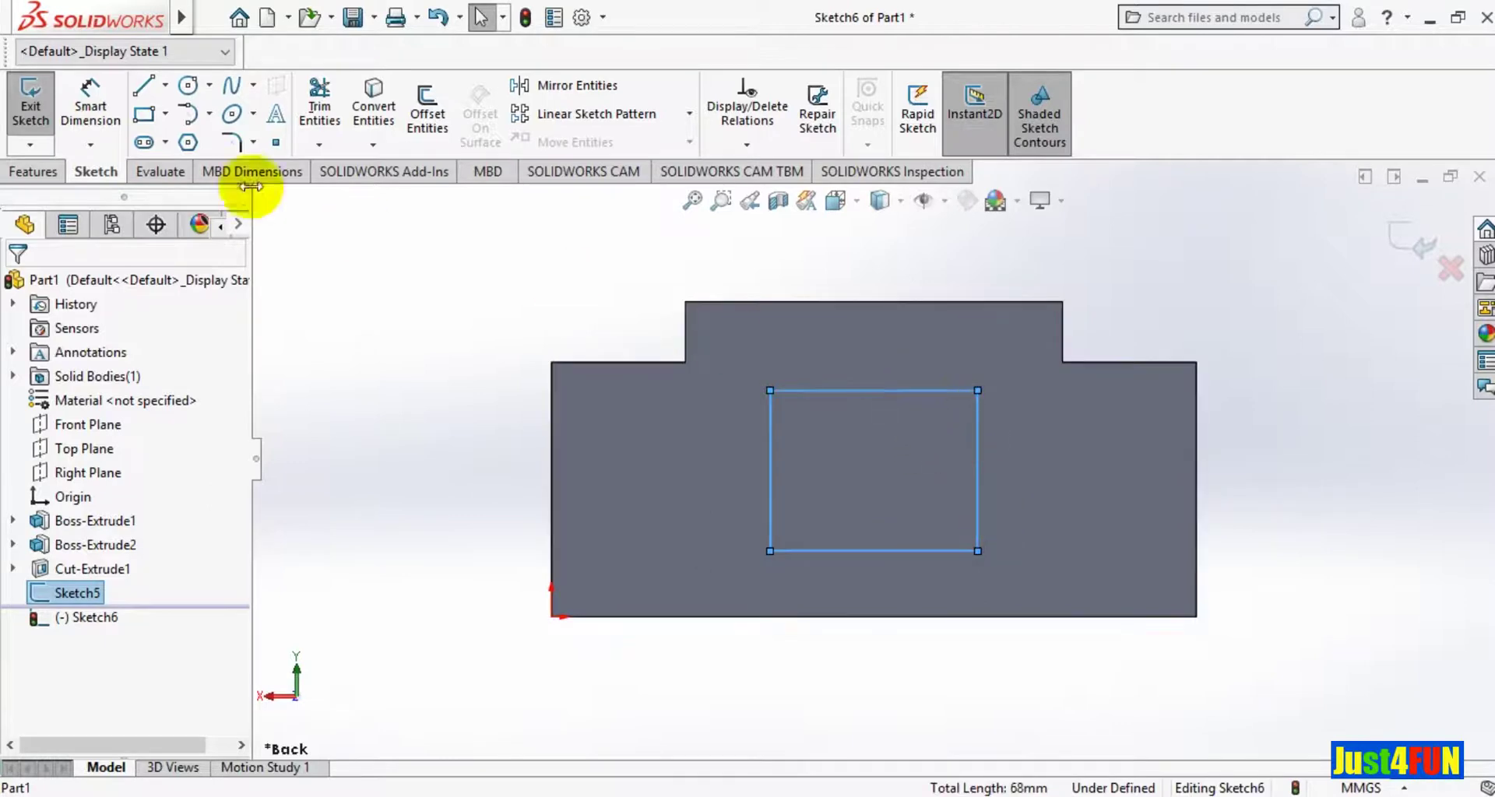
{"action": "left_click", "coordinate": [376, 117]}
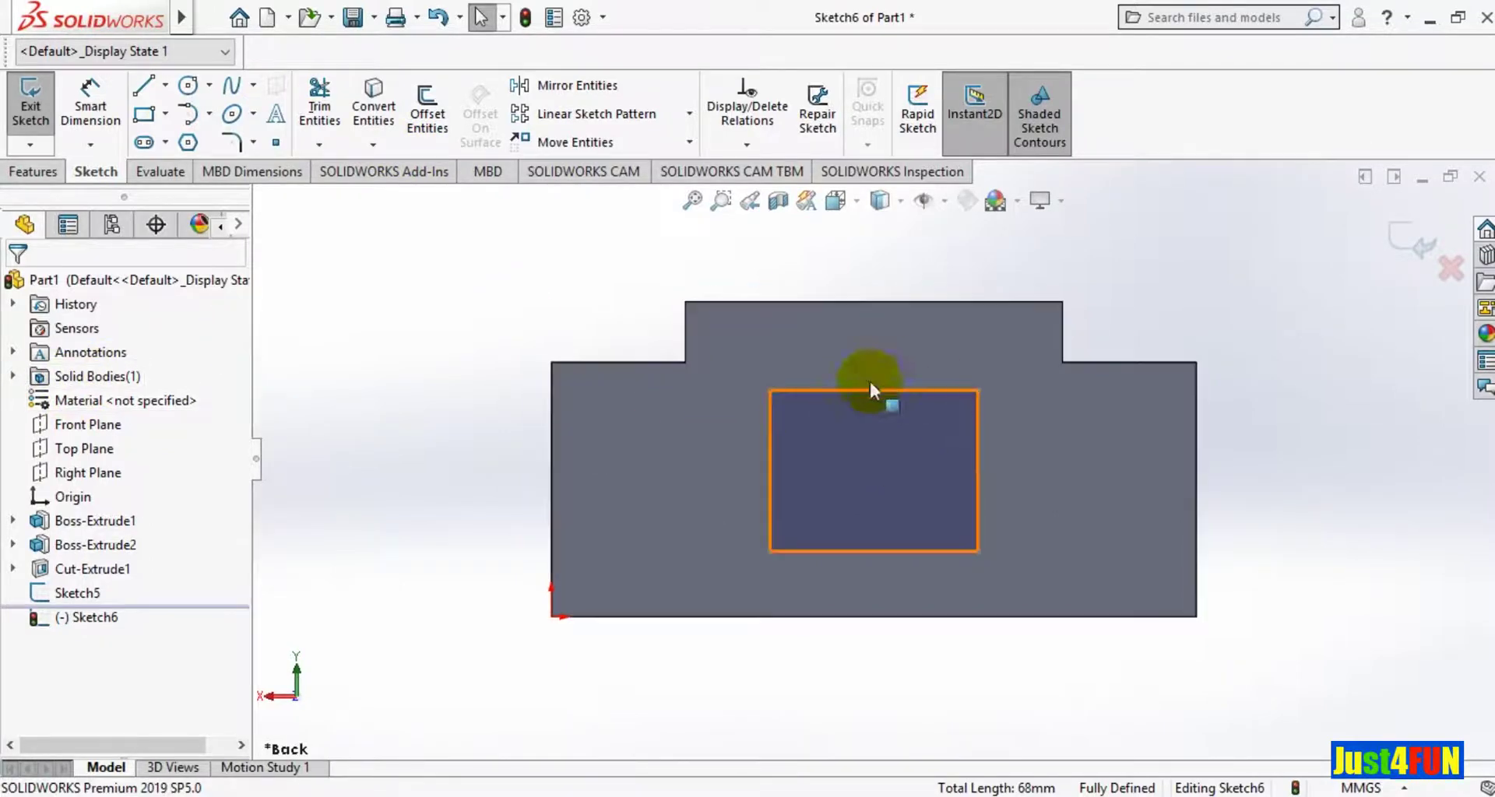
Cut-extrude the 17 mm square Through All, viewing it in isometric.
{"action": "left_click", "coordinate": [33, 171]}
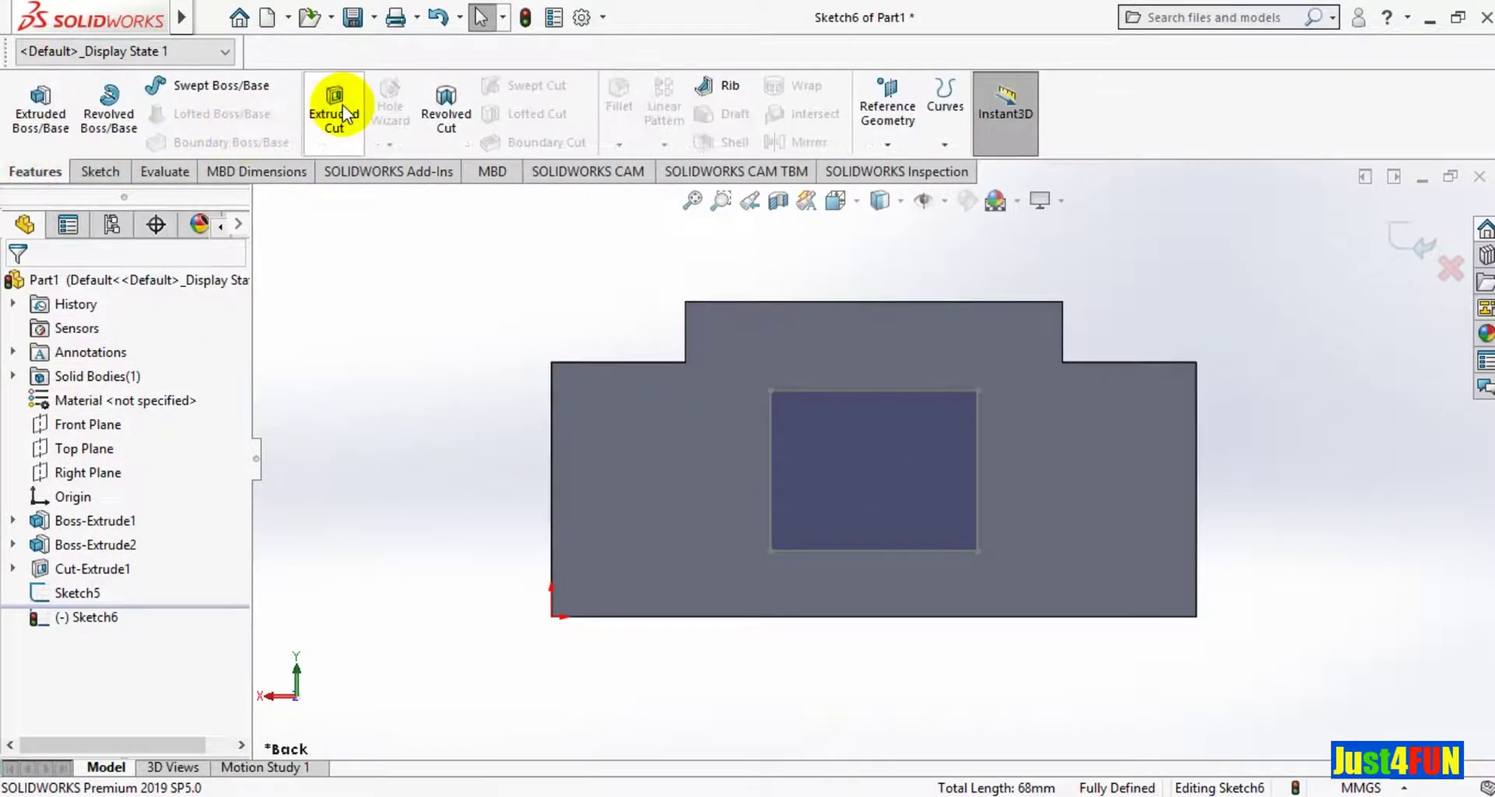
{"action": "left_click", "coordinate": [334, 115]}
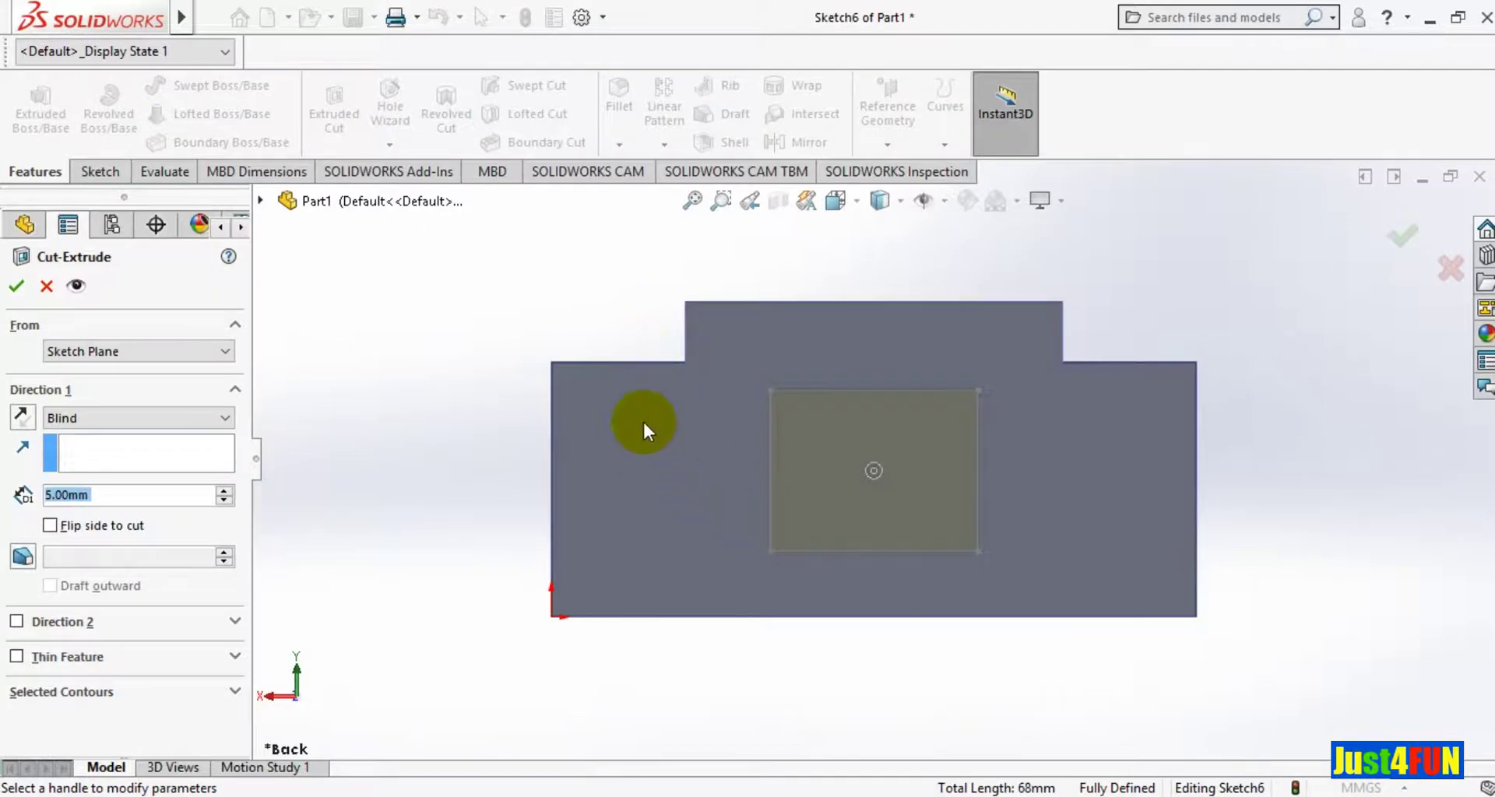
{"action": "left_click", "coordinate": [838, 200]}
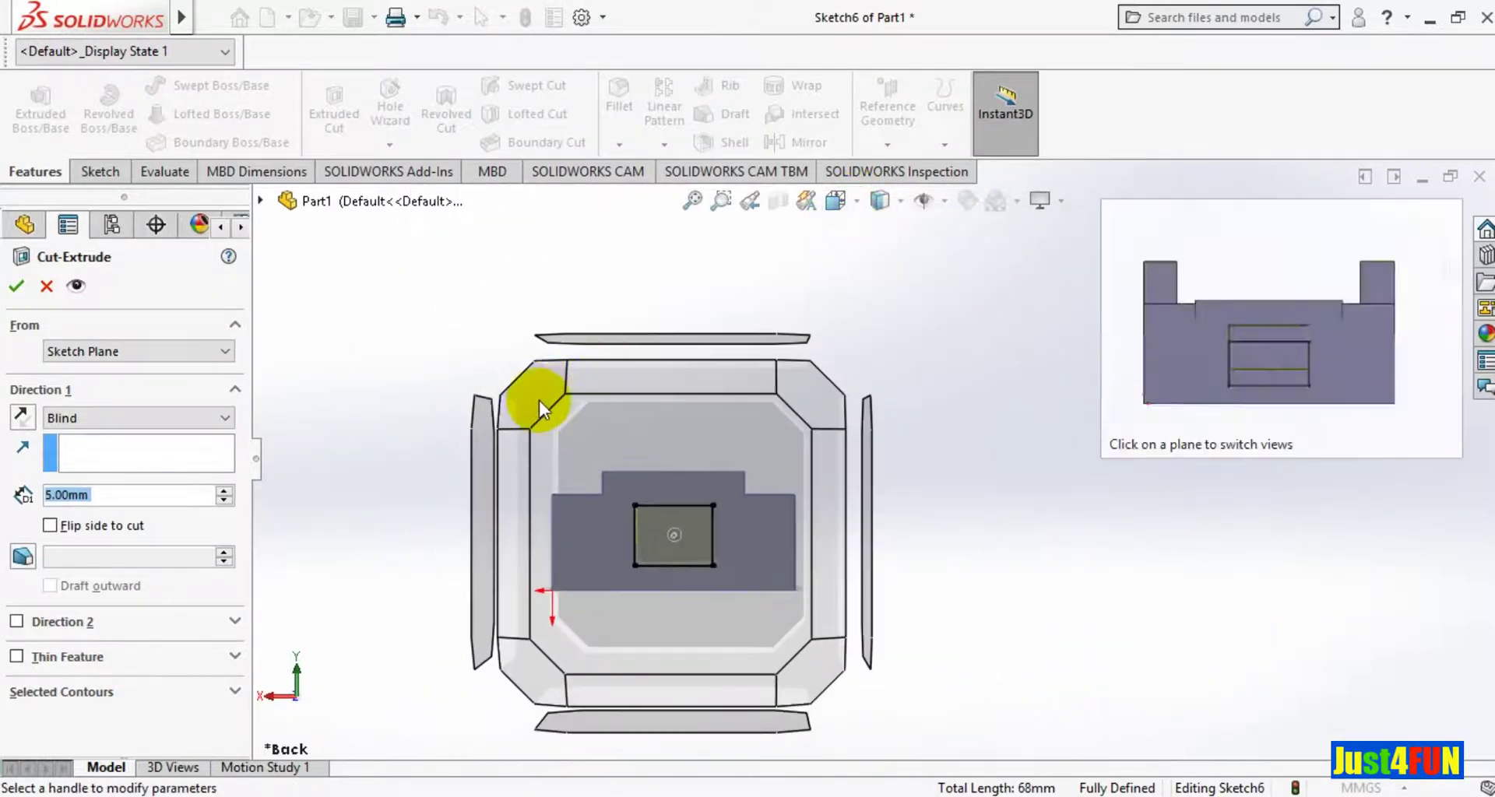
{"action": "left_click", "coordinate": [539, 399]}
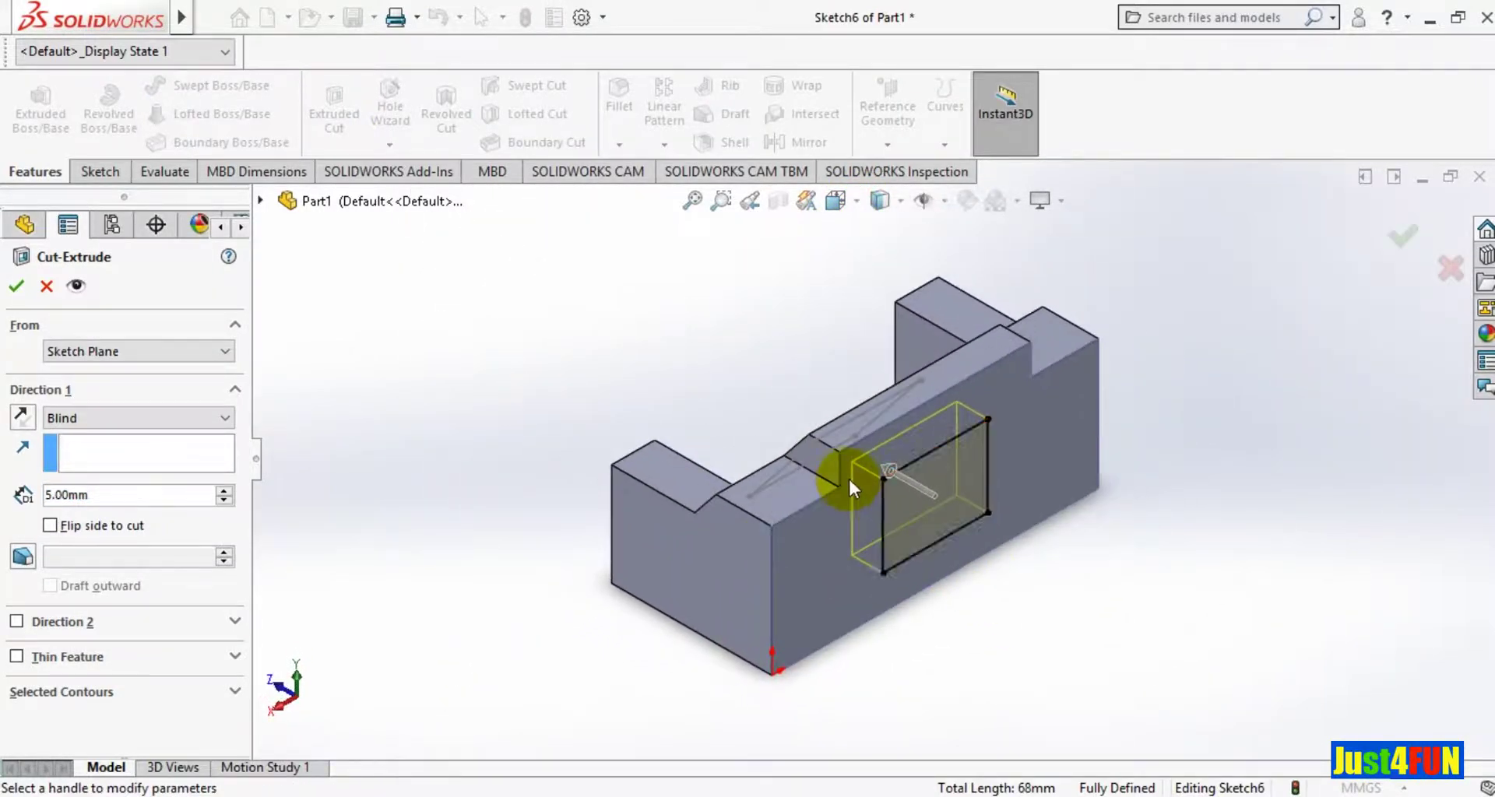
{"action": "left_click", "coordinate": [136, 422]}
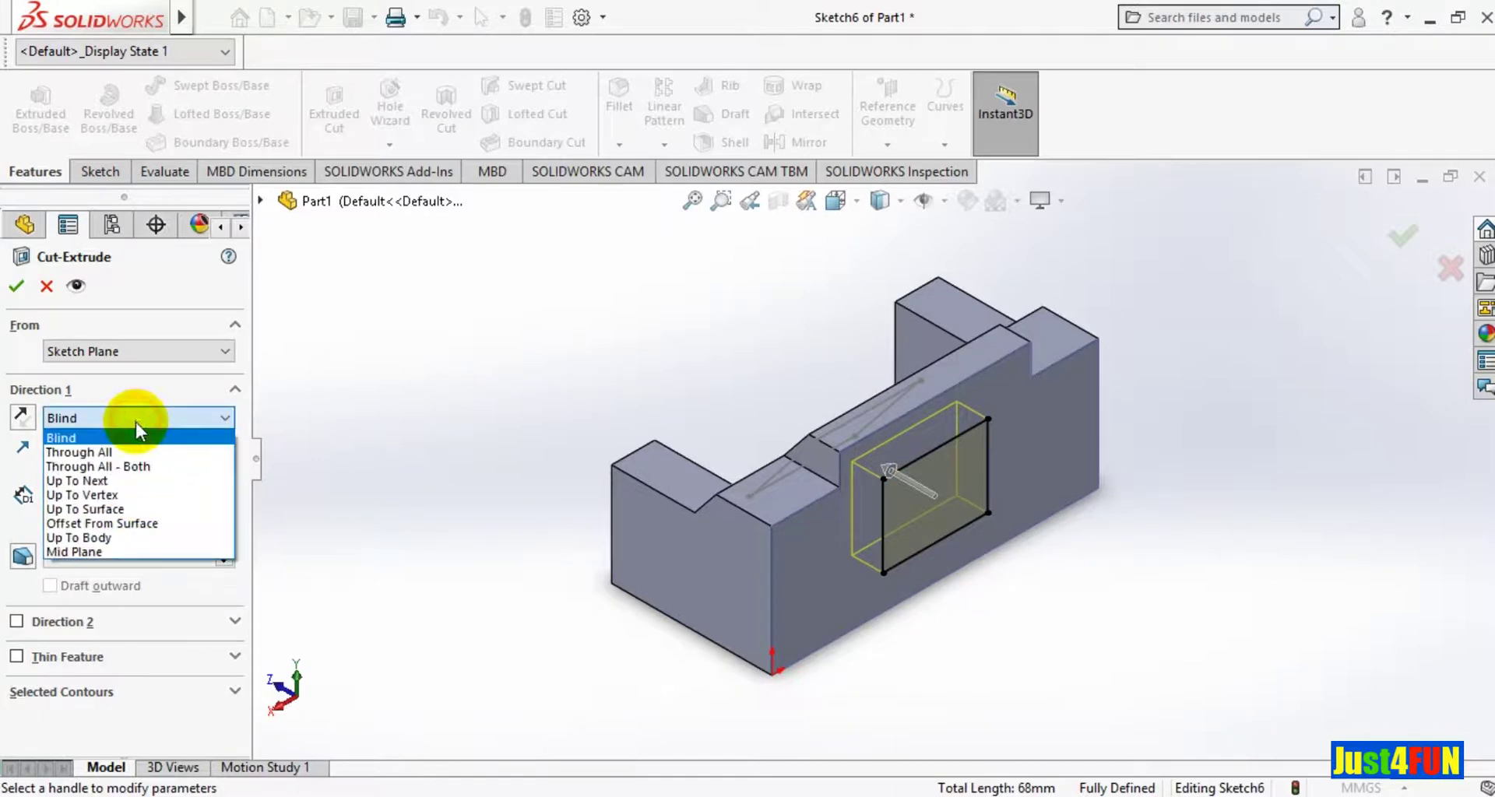
{"action": "left_click", "coordinate": [93, 446]}
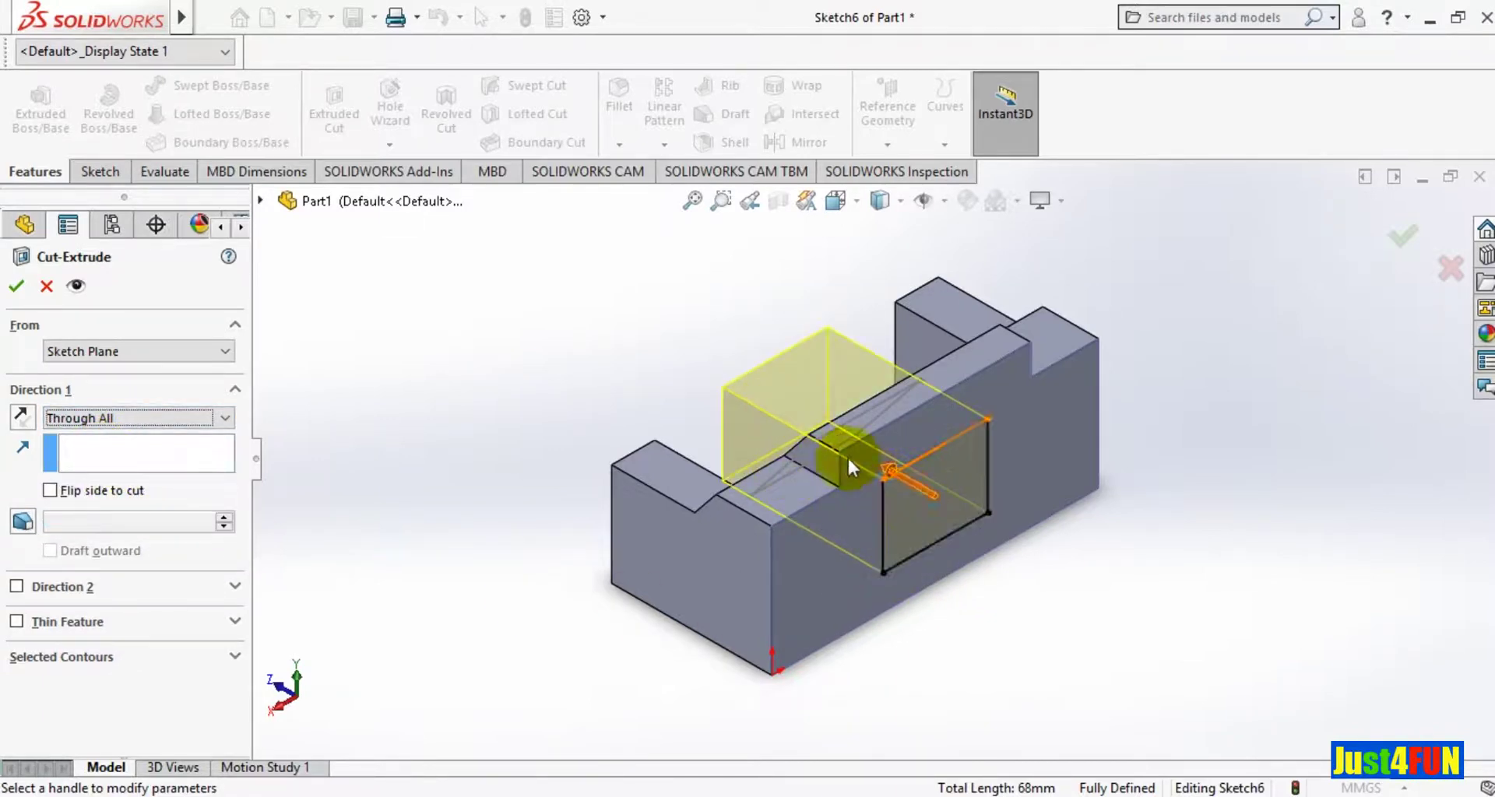
{"action": "left_click", "coordinate": [15, 290]}
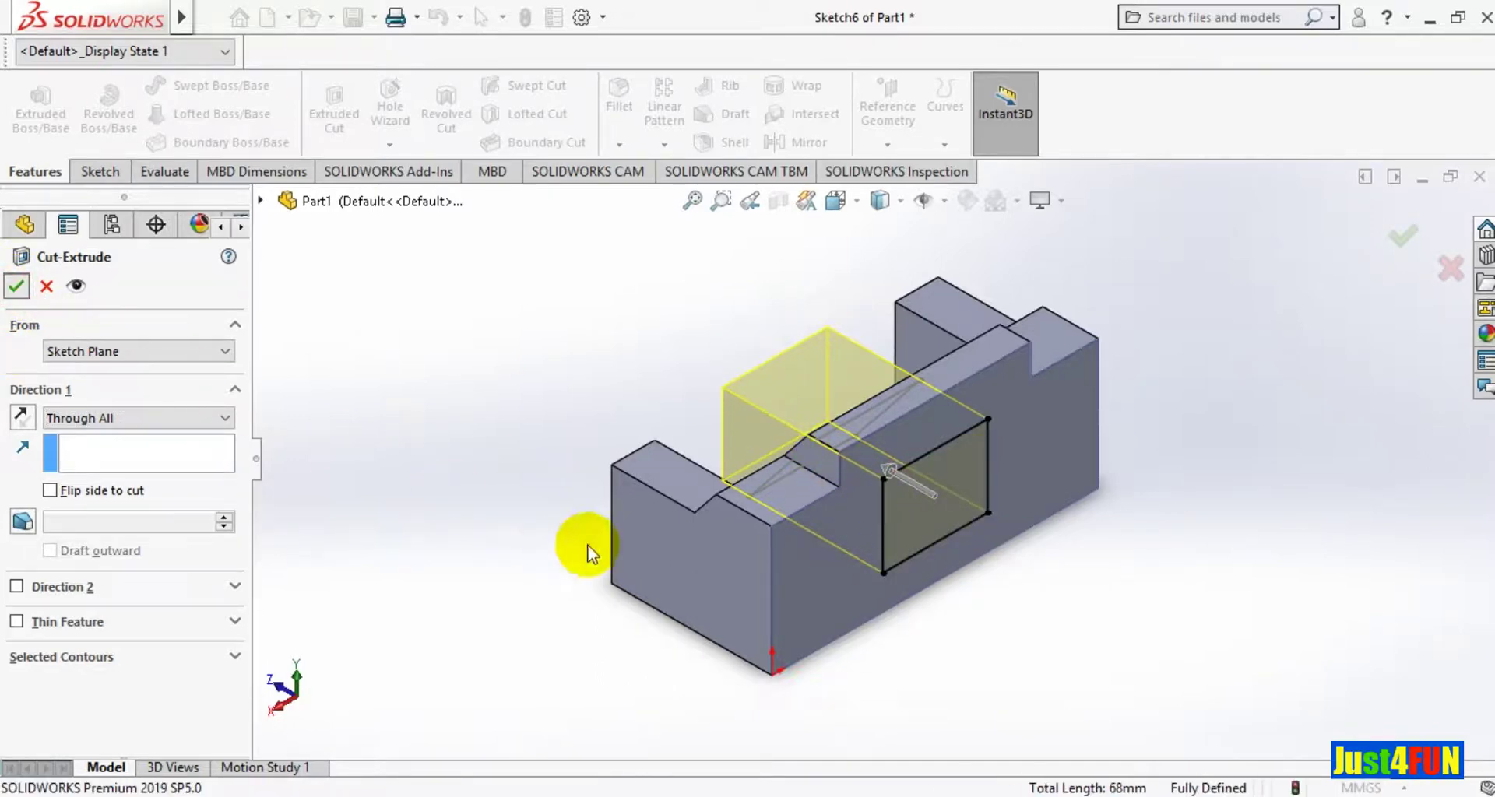
{"action": "right_click", "coordinate": [493, 421]}
Orbit the slide to see the pocket's other side, leaving Sketch5 undeleted.
{"action": "left_click", "coordinate": [472, 475]}
{"action": "right_click", "coordinate": [443, 457]}
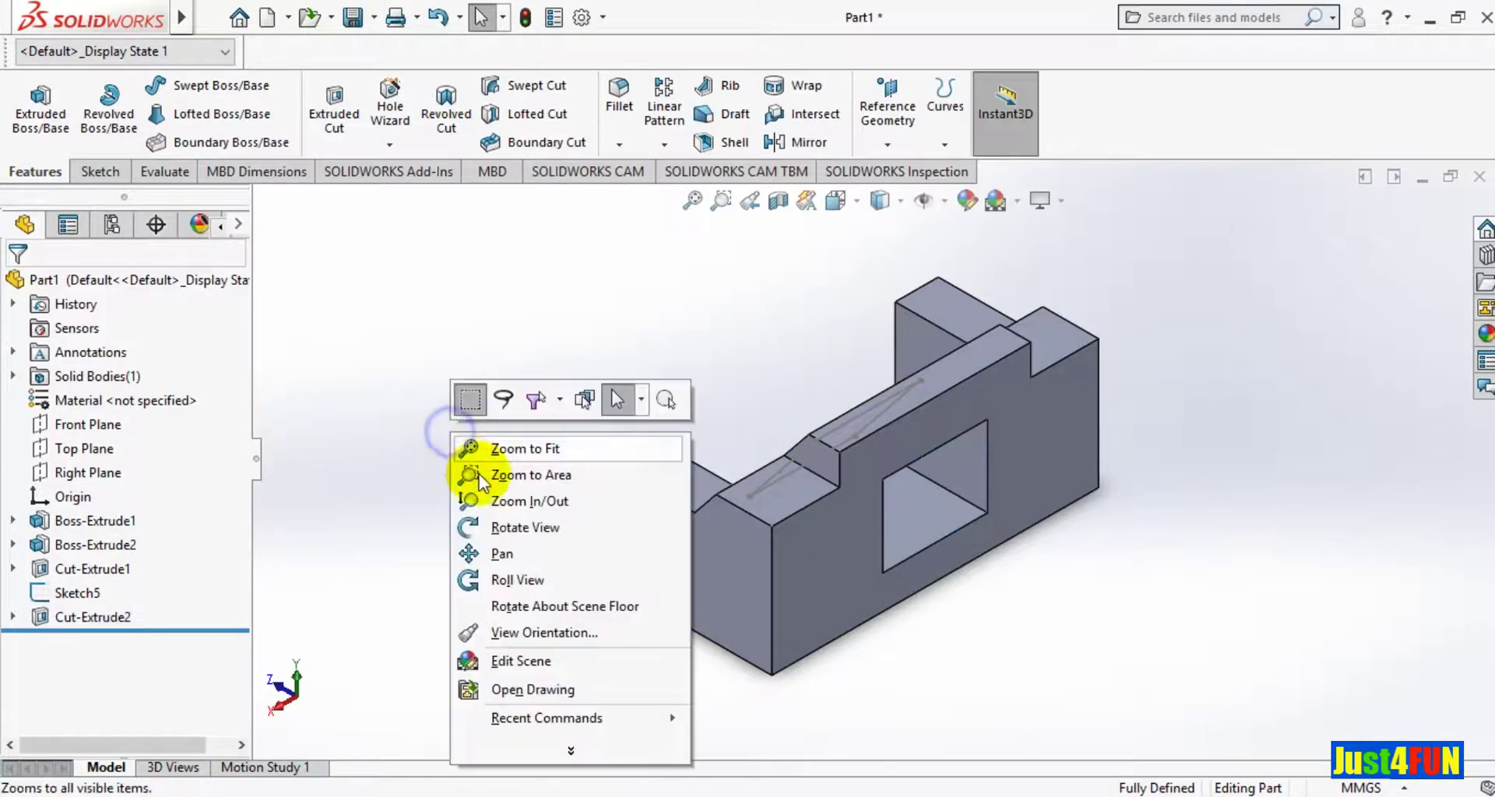
{"action": "left_click", "coordinate": [471, 527]}
{"action": "mouse_move", "coordinate": [477, 484]}
{"action": "left_mouse_down"}
{"action": "mouse_move", "coordinate": [711, 613]}
{"action": "mouse_move", "coordinate": [573, 534]}
{"action": "mouse_move", "coordinate": [1134, 627]}
{"action": "mouse_move", "coordinate": [1165, 484]}
{"action": "mouse_move", "coordinate": [1020, 610]}
{"action": "mouse_move", "coordinate": [1144, 694]}
{"action": "mouse_move", "coordinate": [1212, 566]}
{"action": "mouse_move", "coordinate": [1167, 587]}
{"action": "mouse_move", "coordinate": [1324, 590]}
{"action": "mouse_move", "coordinate": [1066, 590]}
{"action": "mouse_move", "coordinate": [1144, 591]}
{"action": "left_mouse_up"}
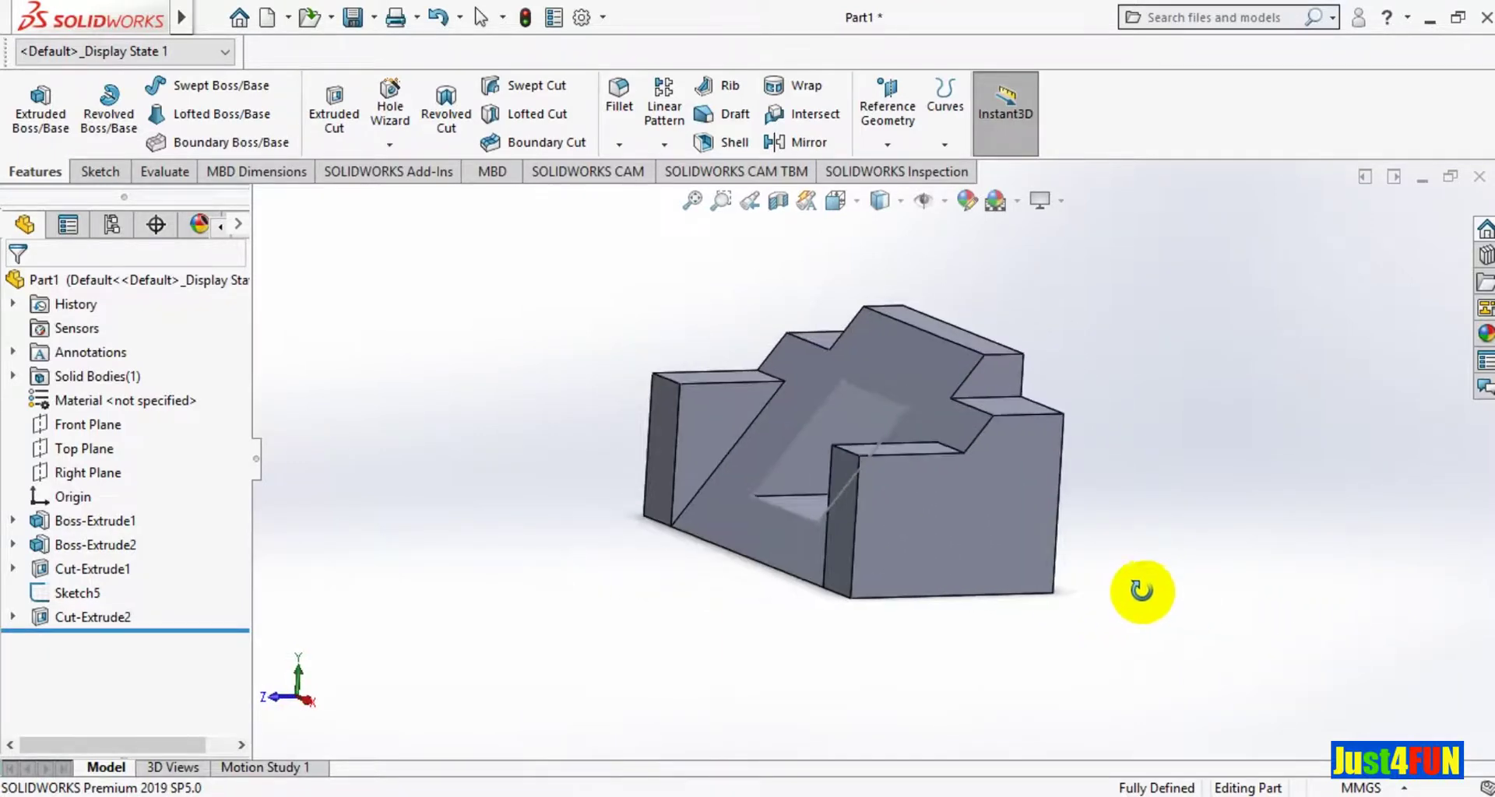
{"action": "right_click", "coordinate": [83, 598]}
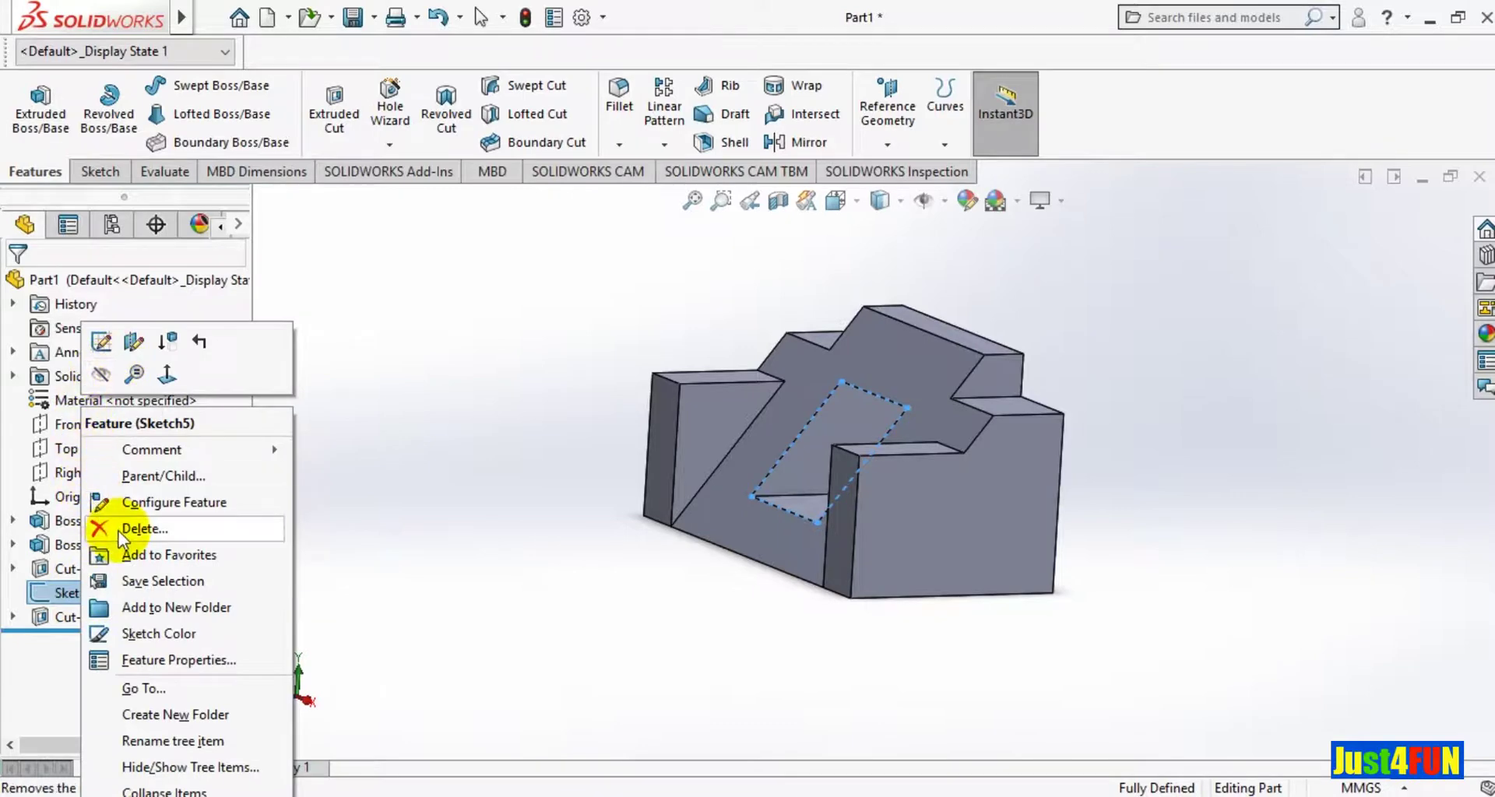
{"action": "key", "text": "Escape"}
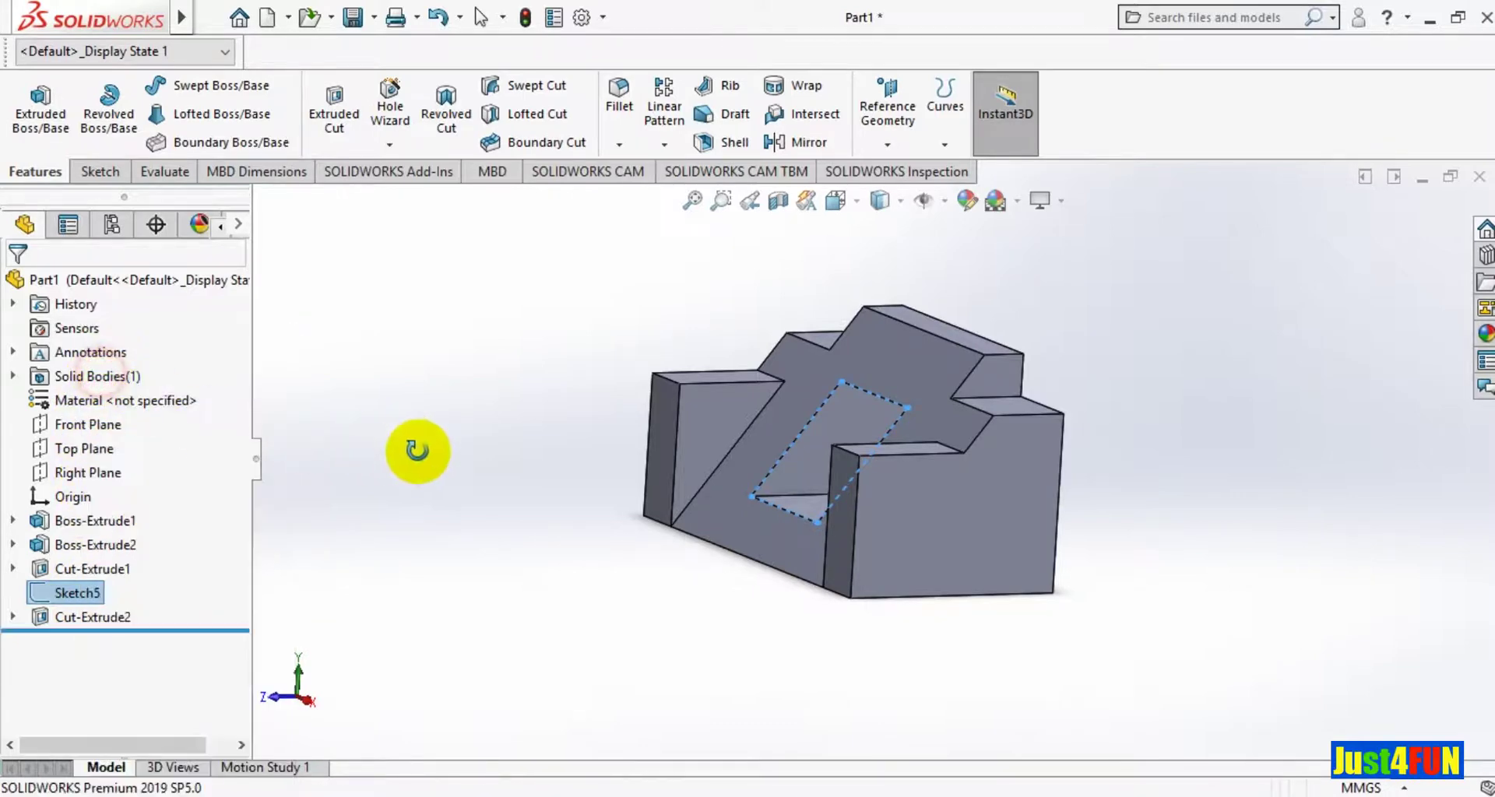
{"action": "middle_click_drag", "start_coordinate": [458, 434], "coordinate": [456, 433]}
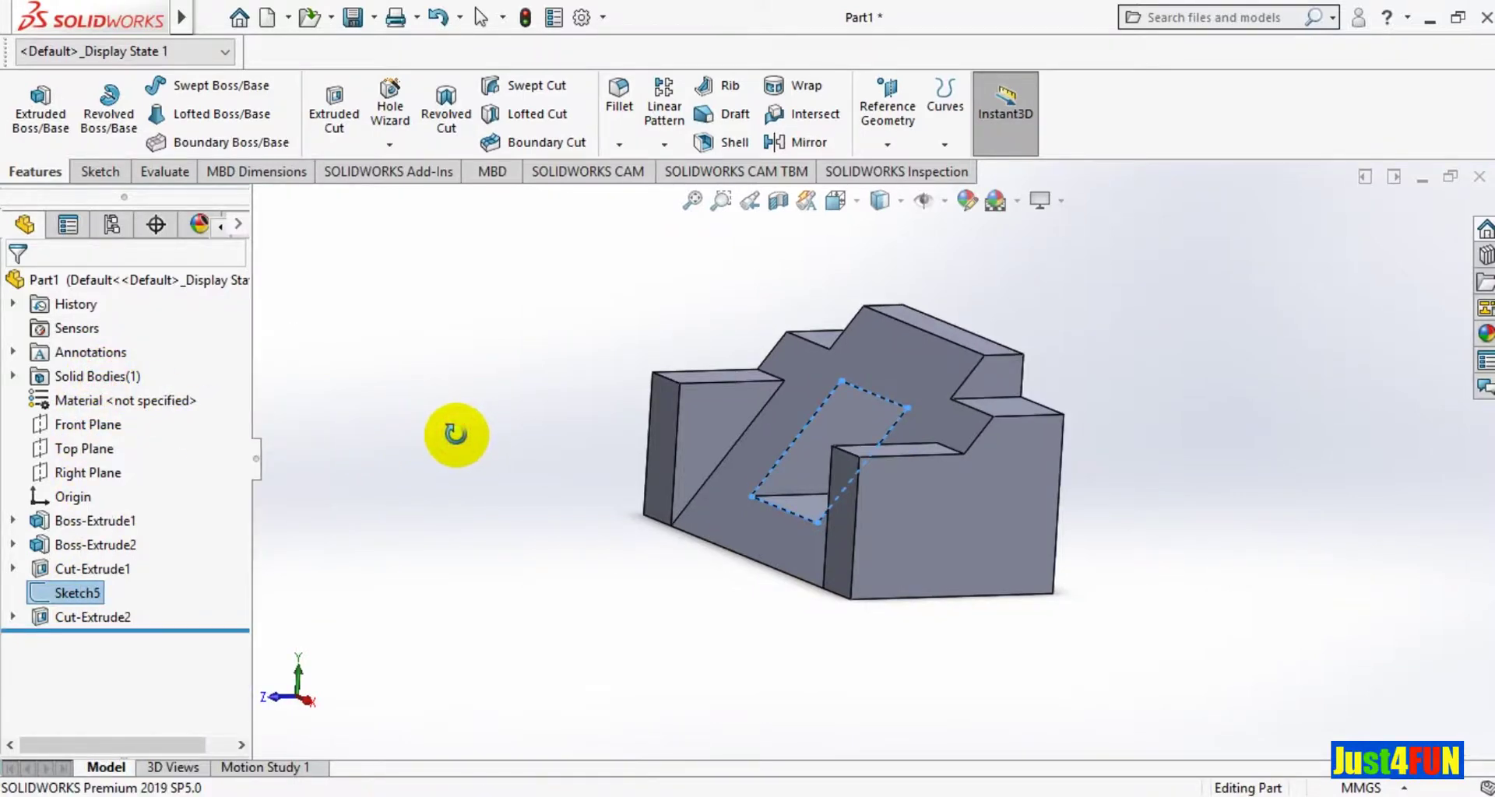
{"action": "left_click", "coordinate": [456, 438]}
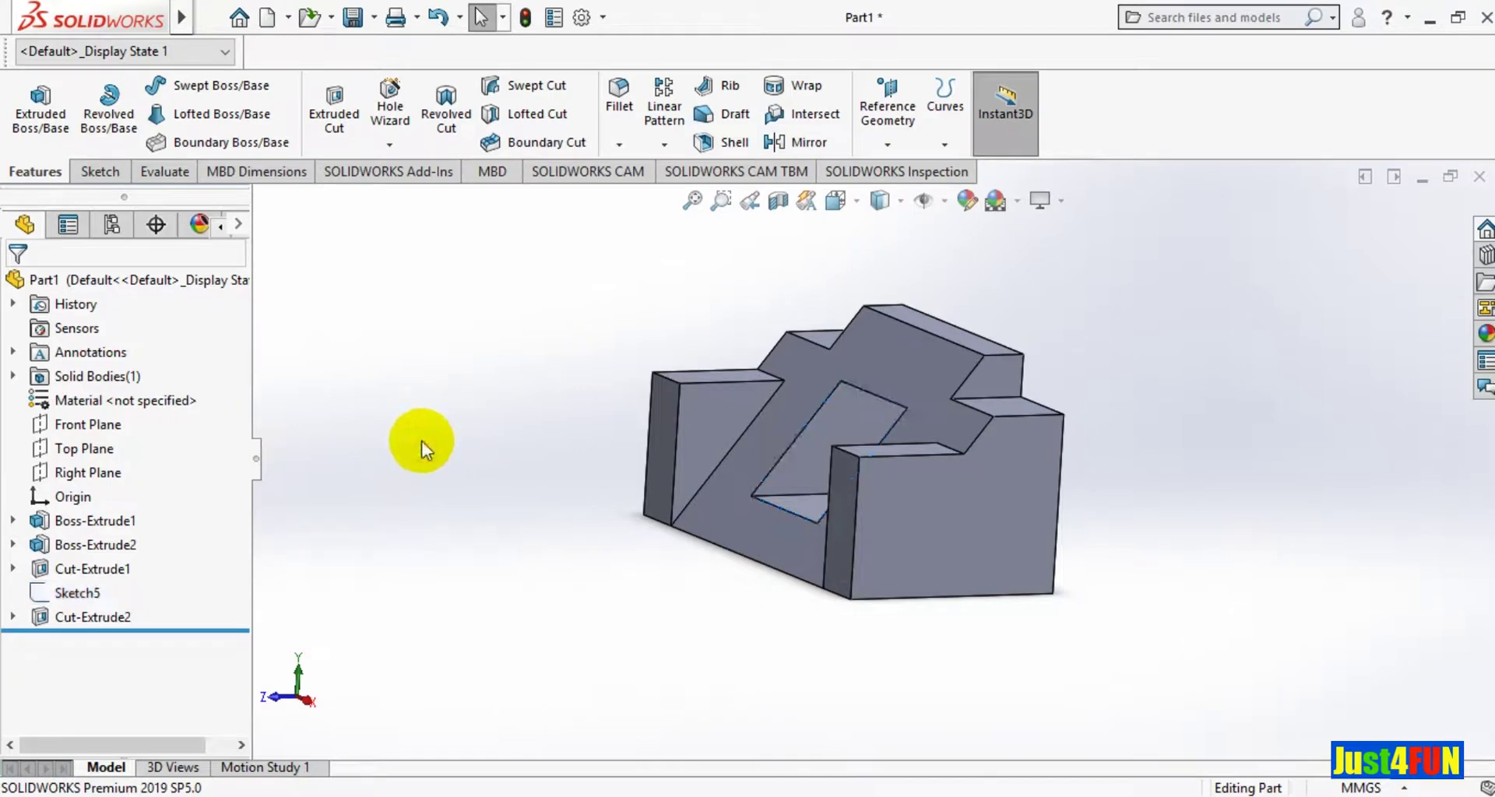
{"action": "right_click", "coordinate": [422, 441]}
Preview olive, yellow, green and blue colours on the part.
{"action": "mouse_move", "coordinate": [463, 489]}
{"action": "middle_mouse_down"}
{"action": "mouse_move", "coordinate": [1140, 536]}
{"action": "mouse_move", "coordinate": [987, 604]}
{"action": "mouse_move", "coordinate": [1188, 594]}
{"action": "mouse_move", "coordinate": [1035, 243]}
{"action": "middle_mouse_up"}
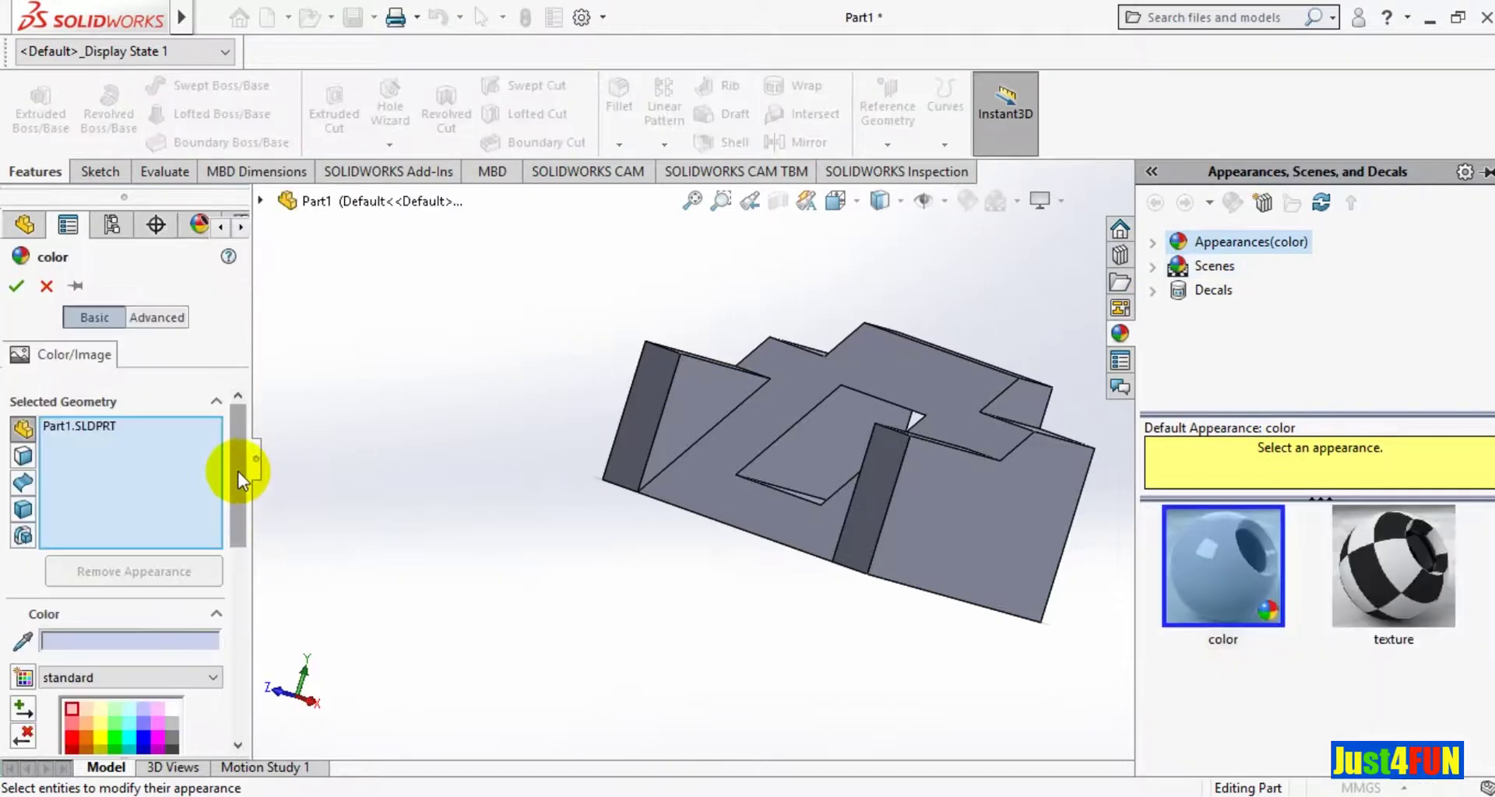
{"action": "left_click_drag", "start_coordinate": [237, 470], "coordinate": [240, 596]}
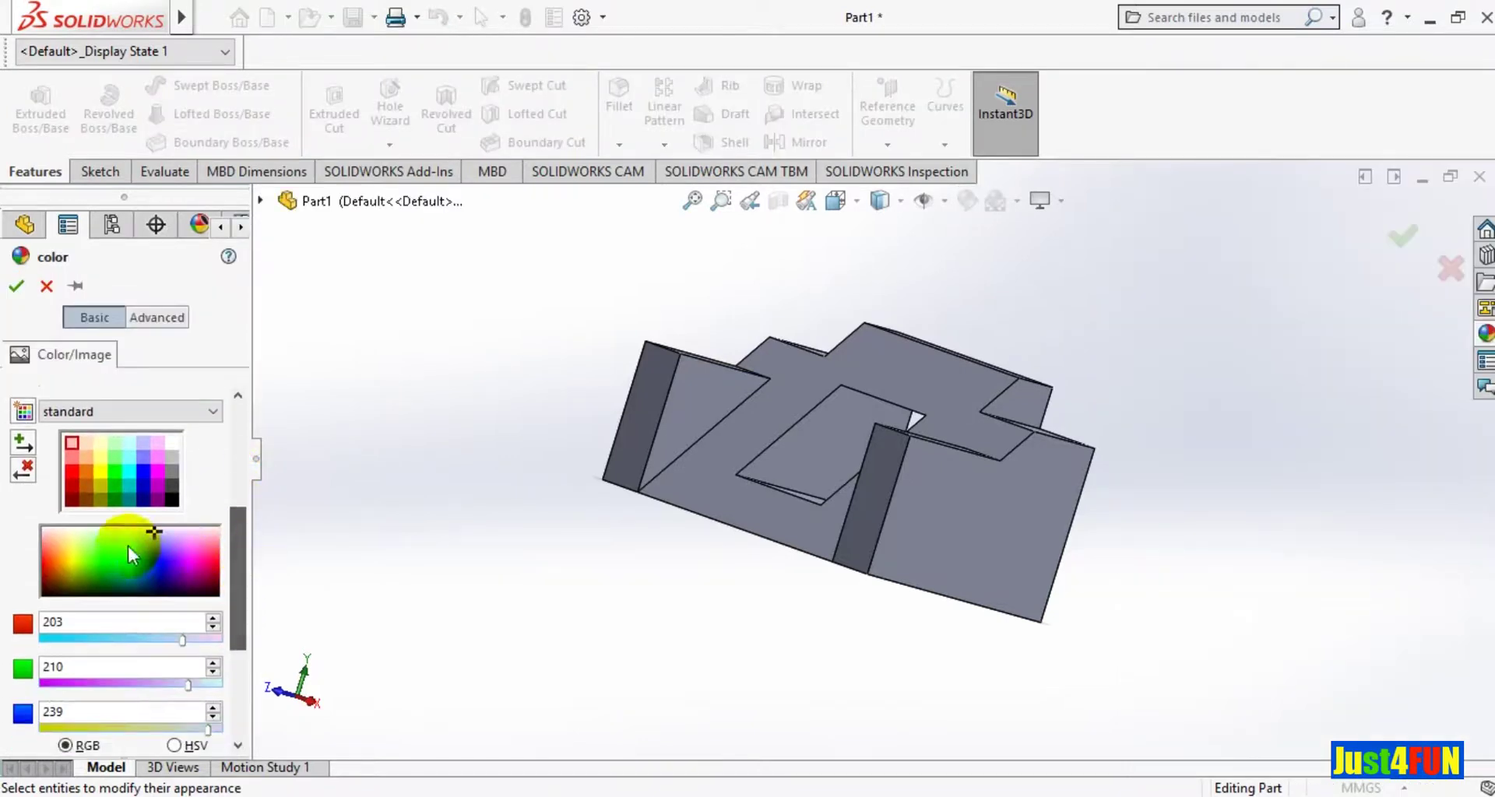
{"action": "left_click", "coordinate": [66, 572]}
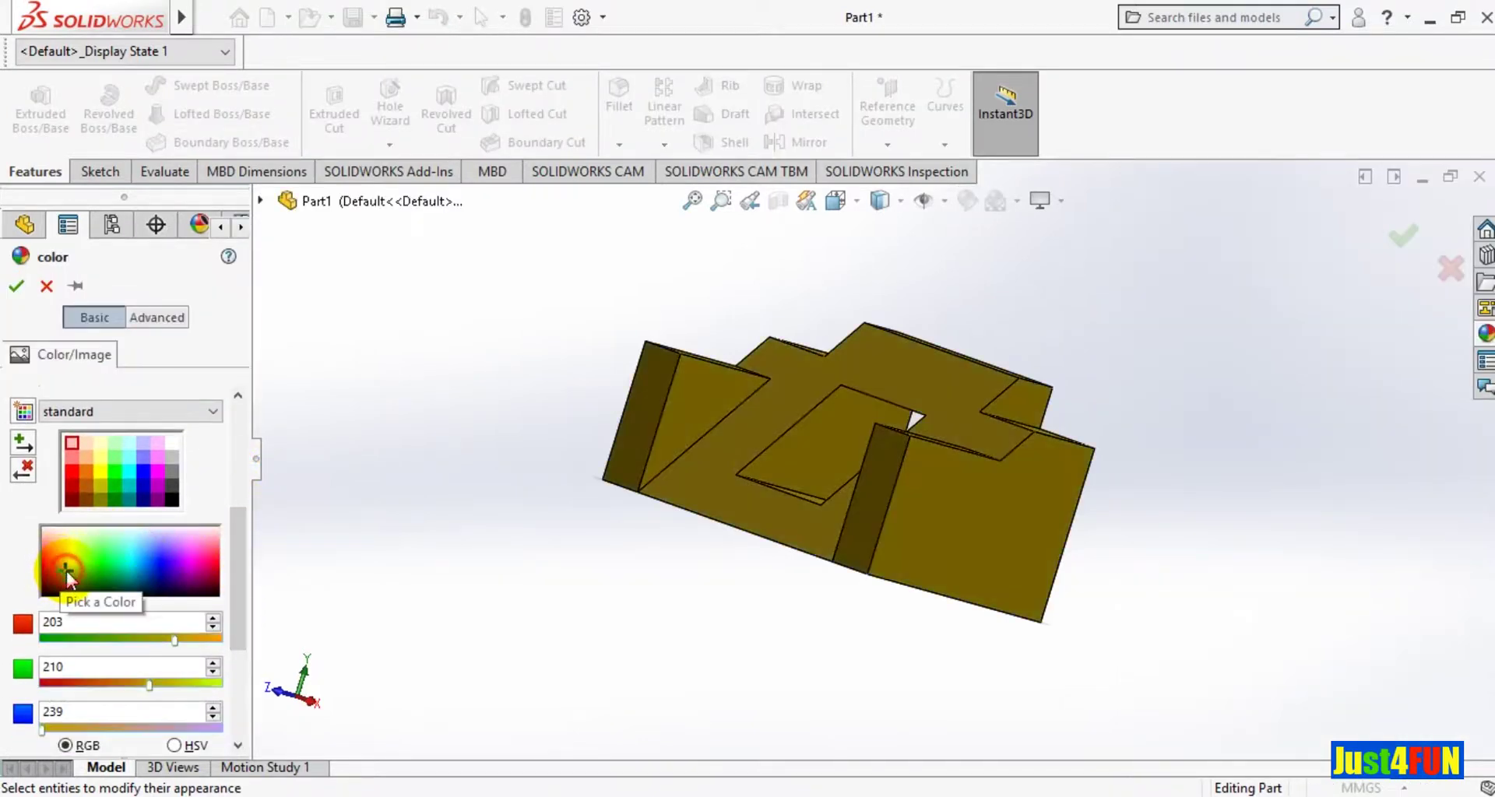
{"action": "left_click", "coordinate": [72, 556]}
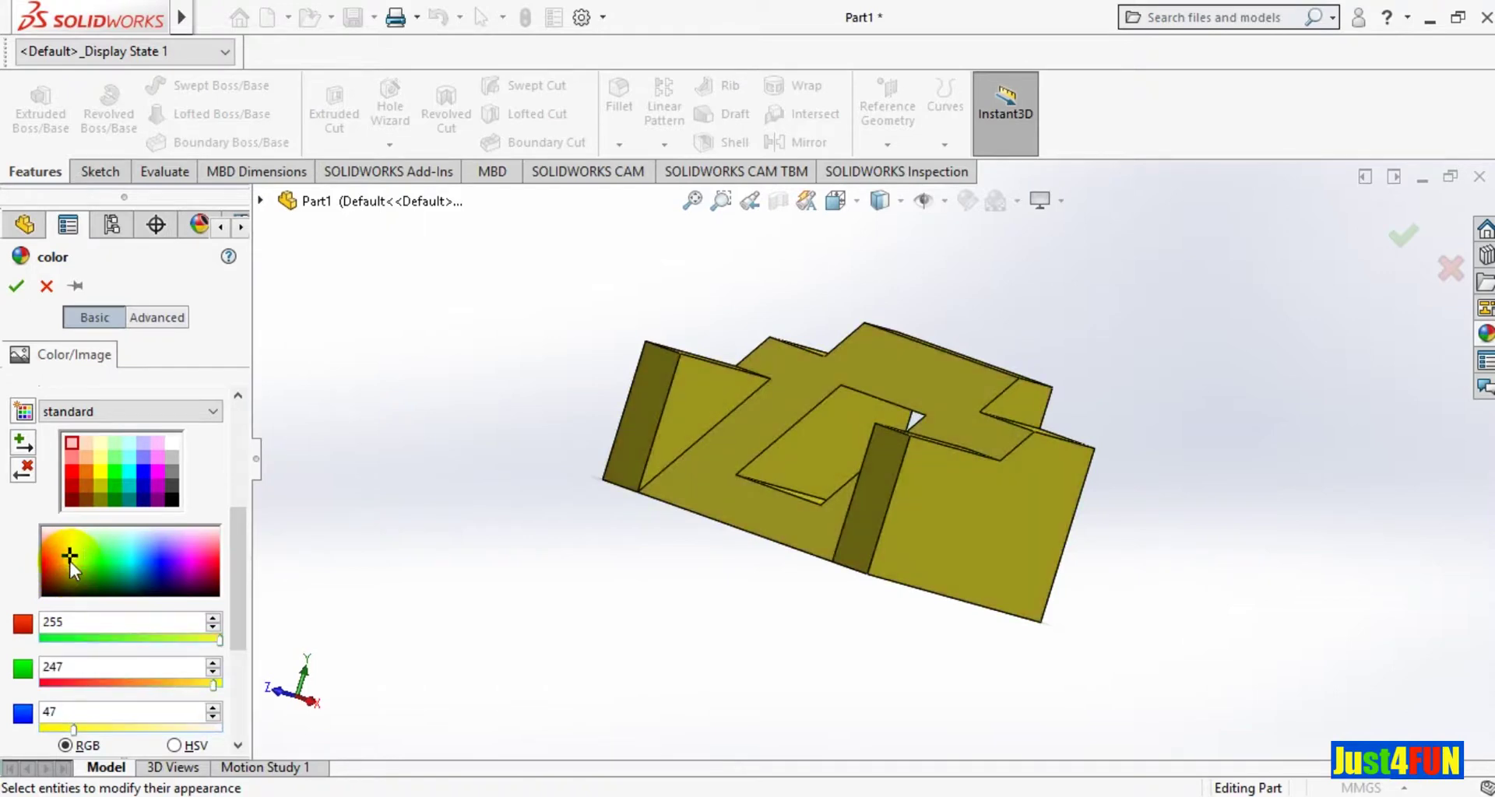
{"action": "left_click", "coordinate": [97, 562]}
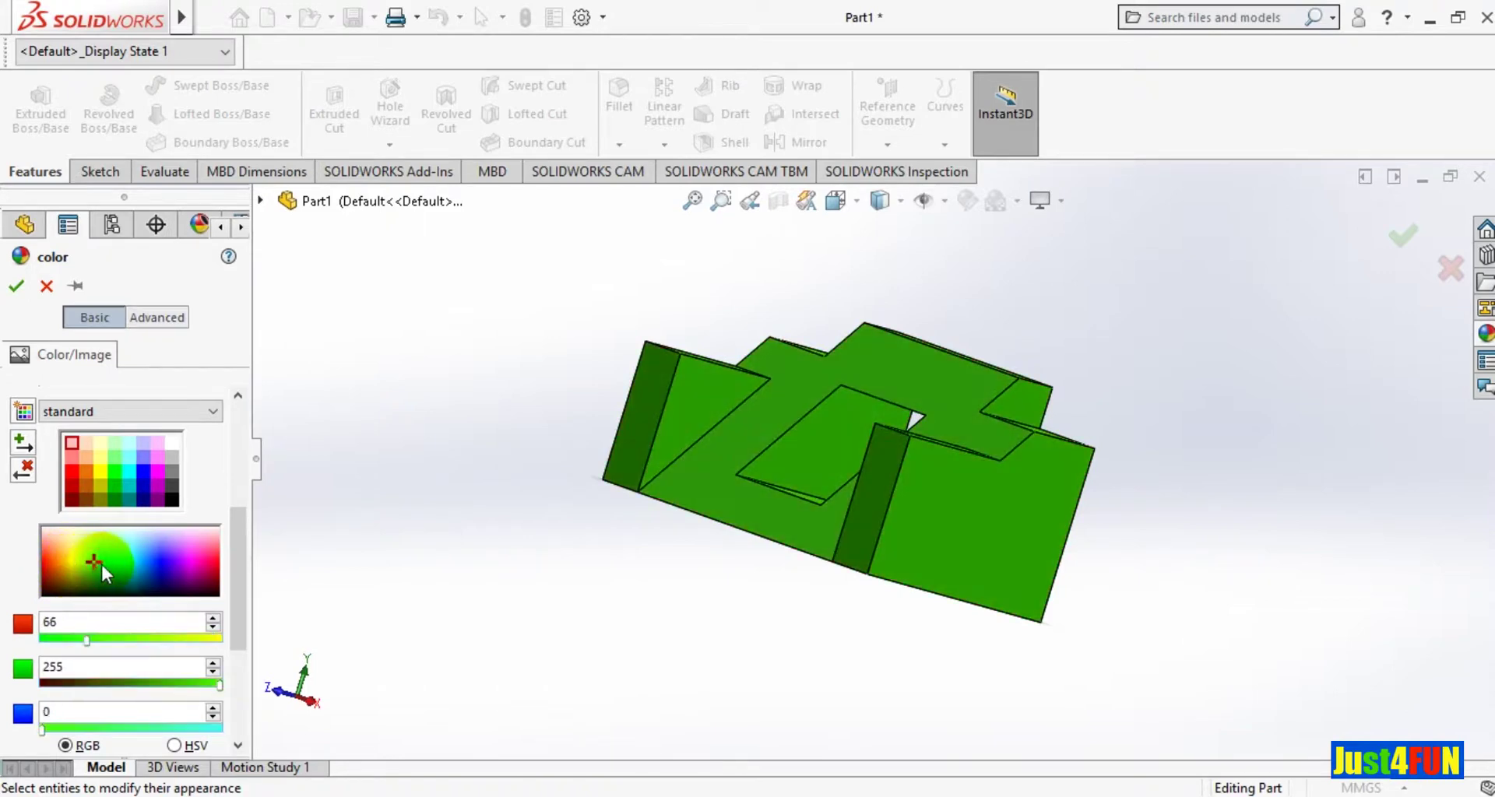
{"action": "left_click", "coordinate": [104, 563]}
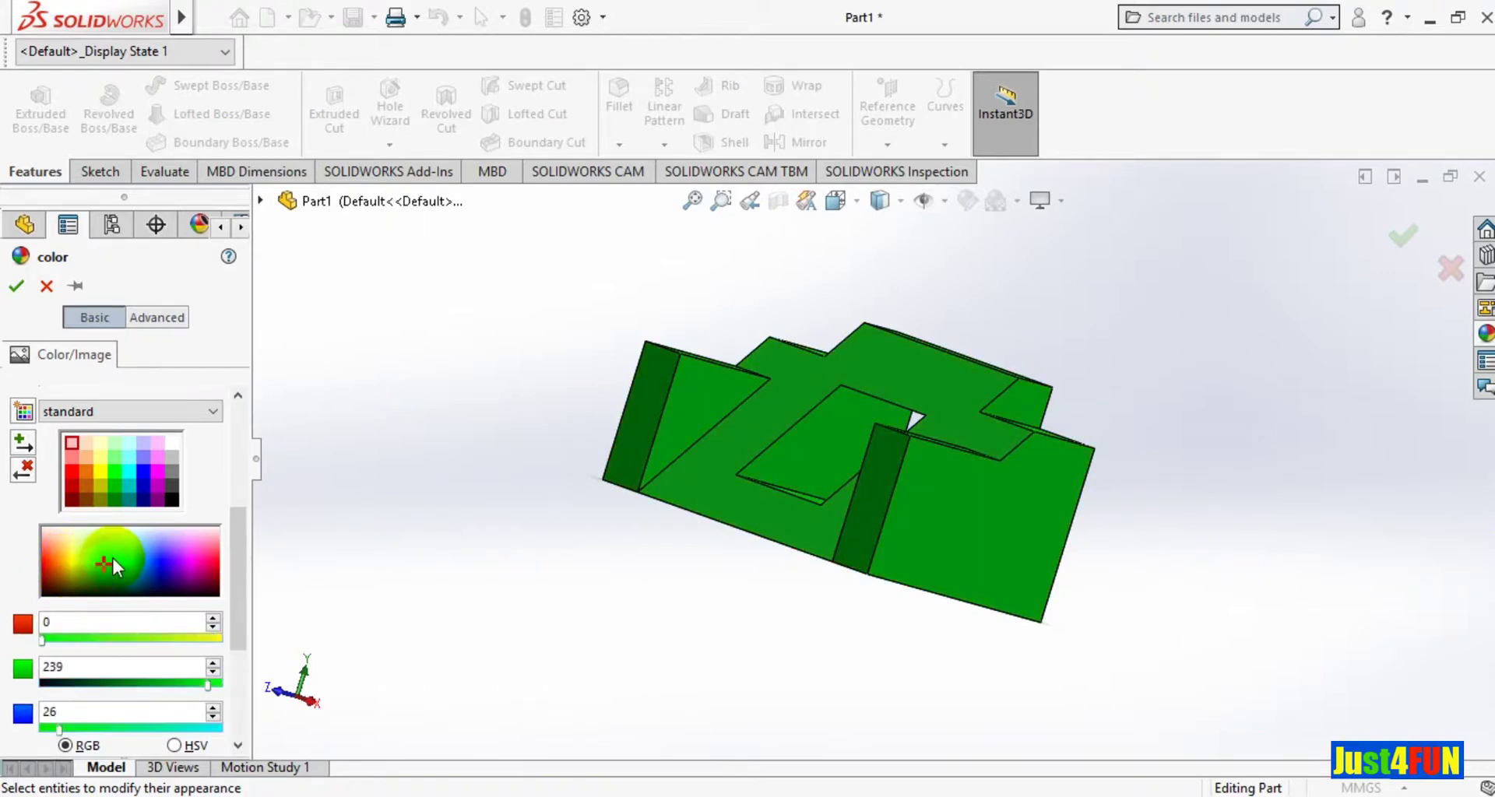
{"action": "left_click", "coordinate": [151, 567]}
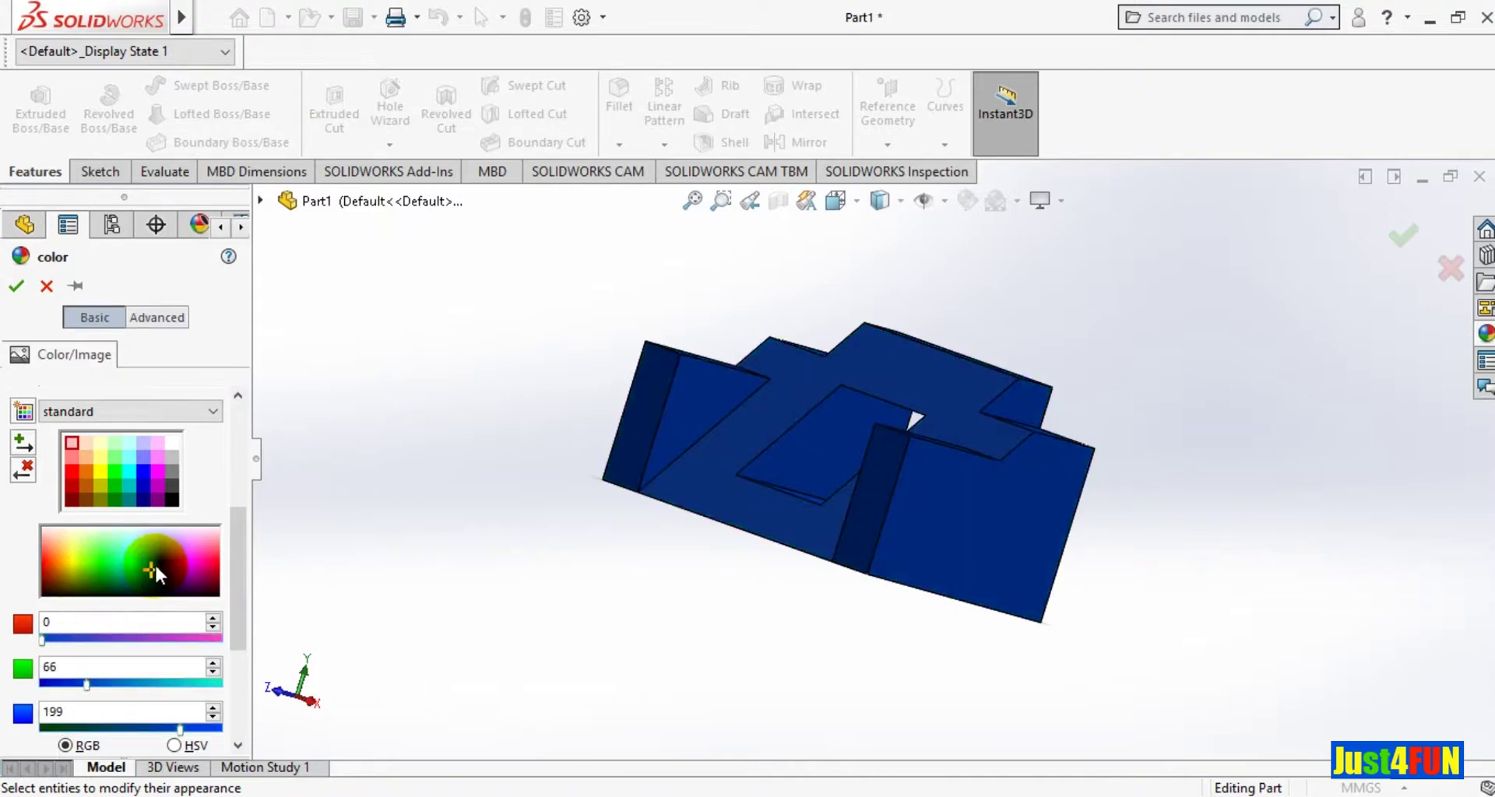
{"action": "left_click", "coordinate": [150, 550]}
{"action": "left_click", "coordinate": [158, 557]}
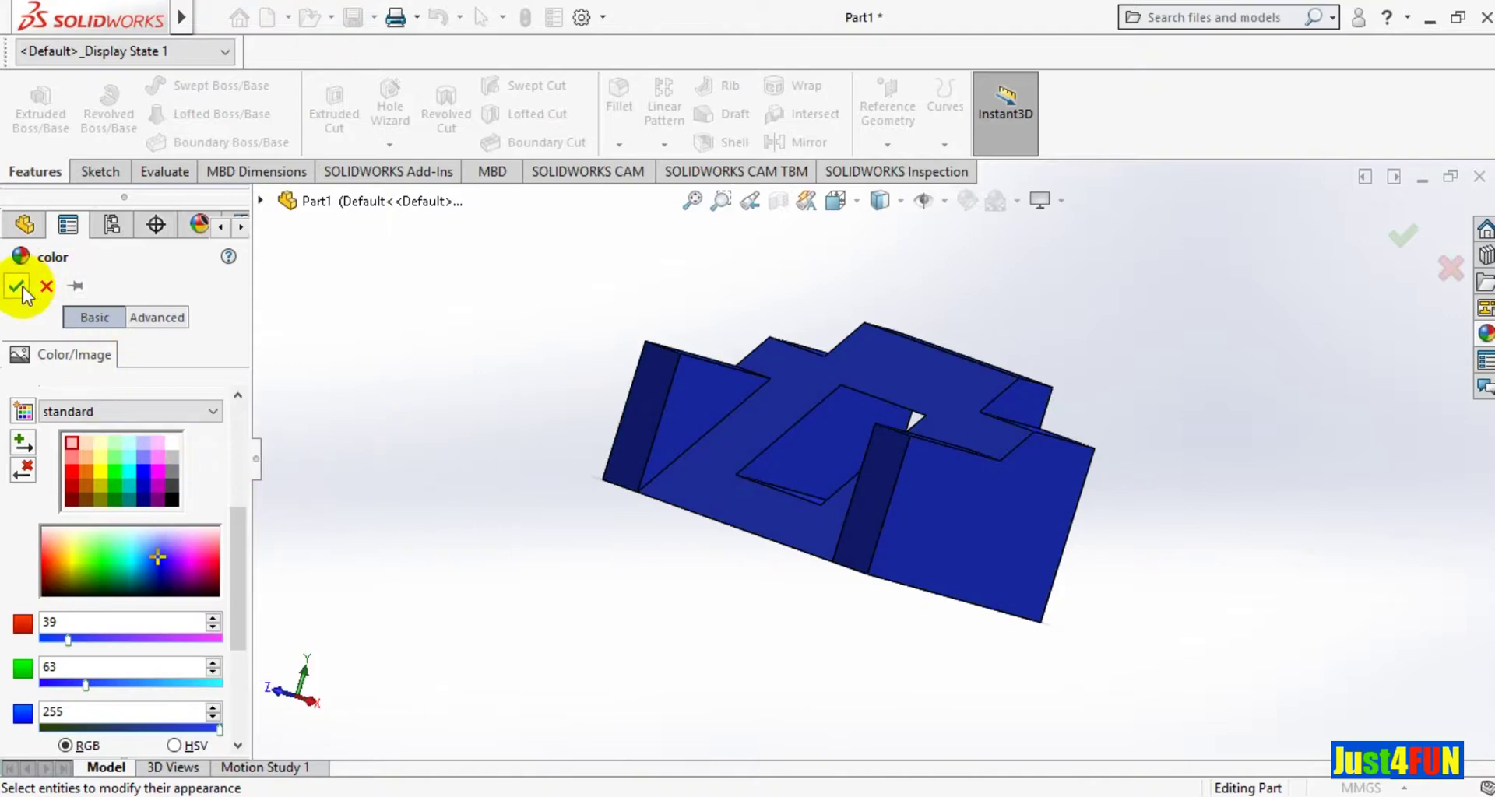
Tune the RGB sliders to 51, 229, 201 for a teal-green colour.
{"action": "left_click_drag", "start_coordinate": [100, 688], "coordinate": [207, 688]}
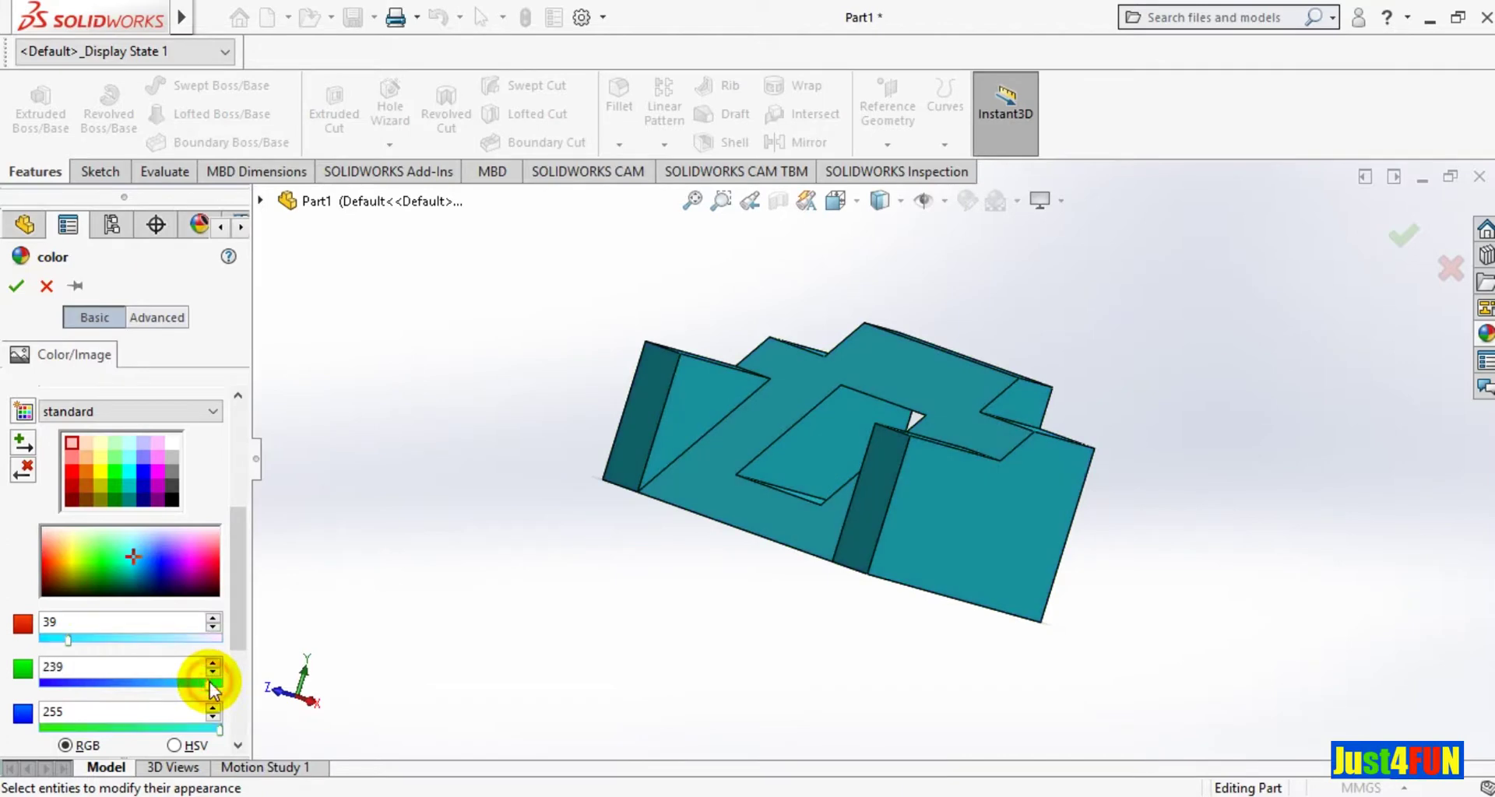
{"action": "left_click_drag", "start_coordinate": [63, 640], "coordinate": [60, 638]}
{"action": "left_click", "coordinate": [79, 639]}
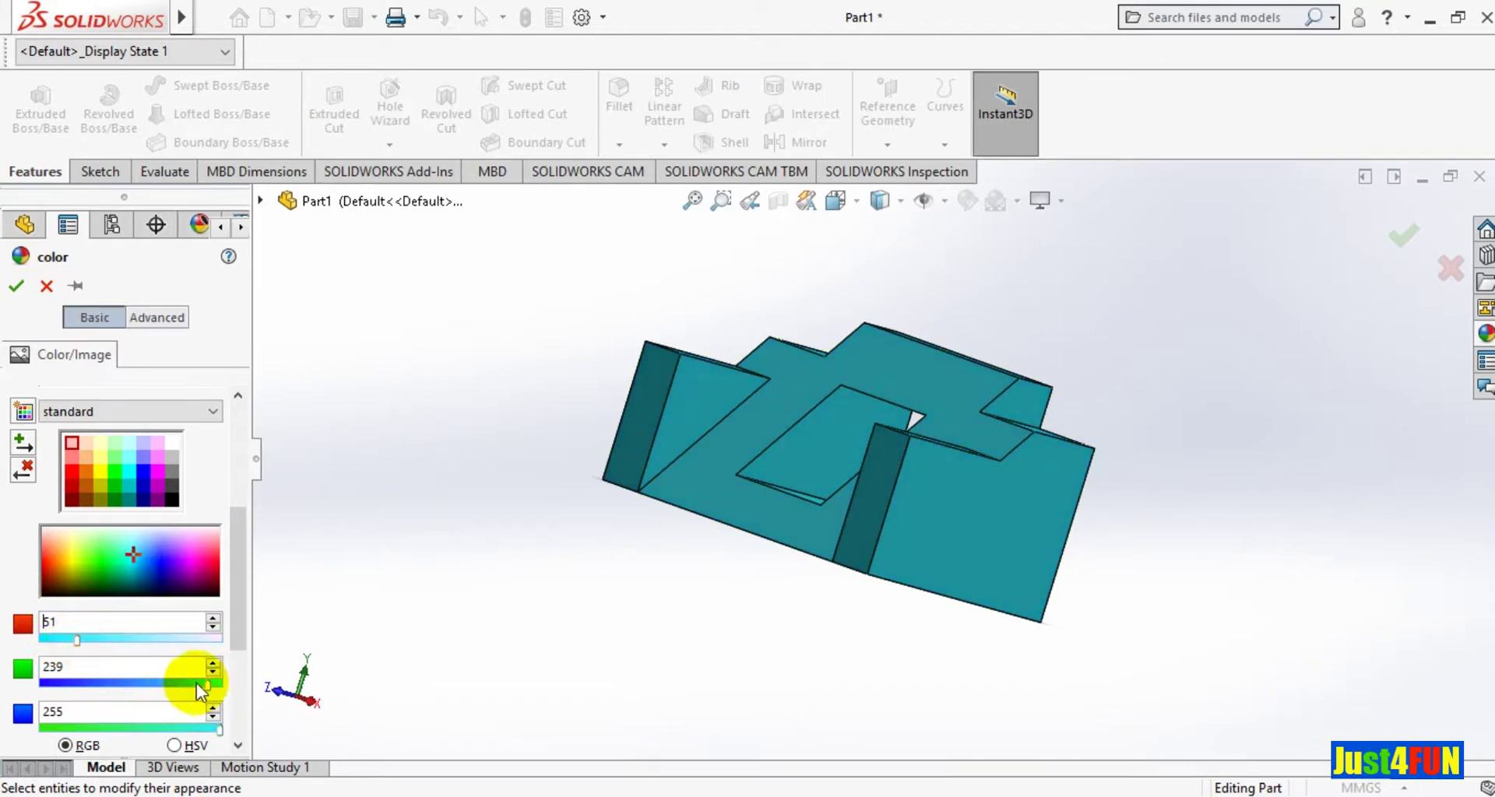
{"action": "left_click_drag", "start_coordinate": [199, 685], "coordinate": [212, 683]}
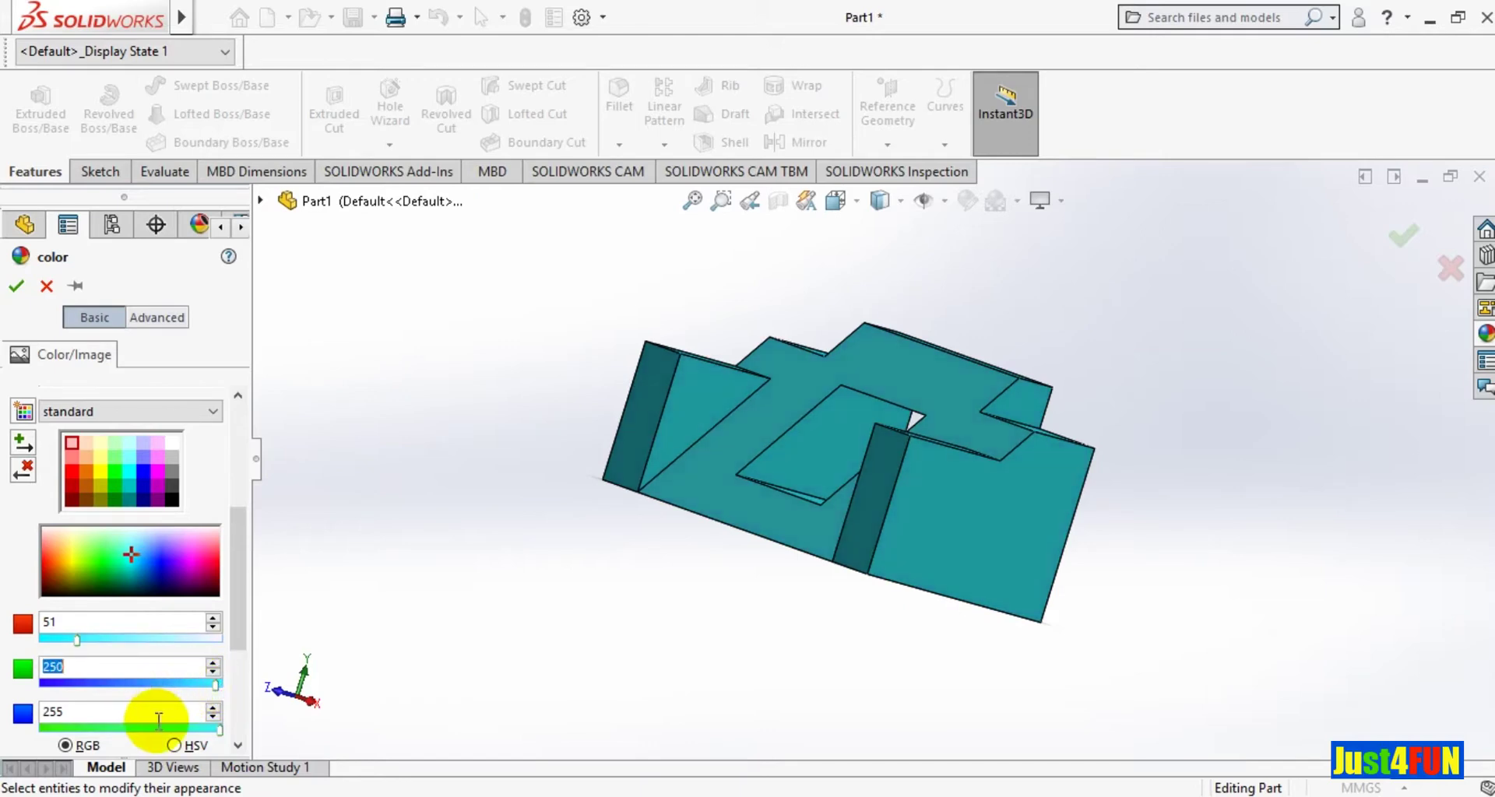
{"action": "left_click", "coordinate": [181, 727]}
{"action": "left_click", "coordinate": [194, 684]}
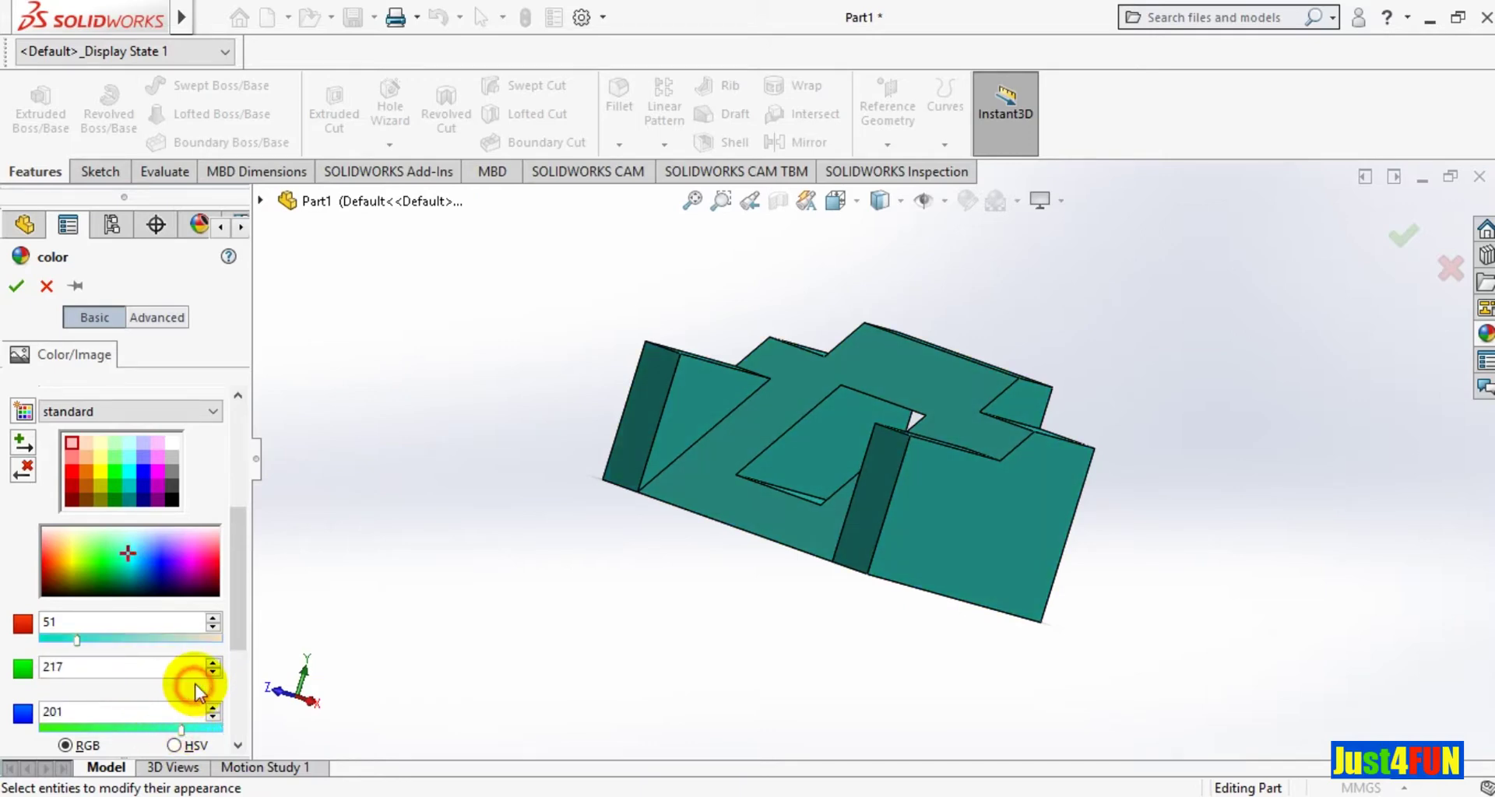
{"action": "left_click_drag", "start_coordinate": [203, 685], "coordinate": [207, 687]}
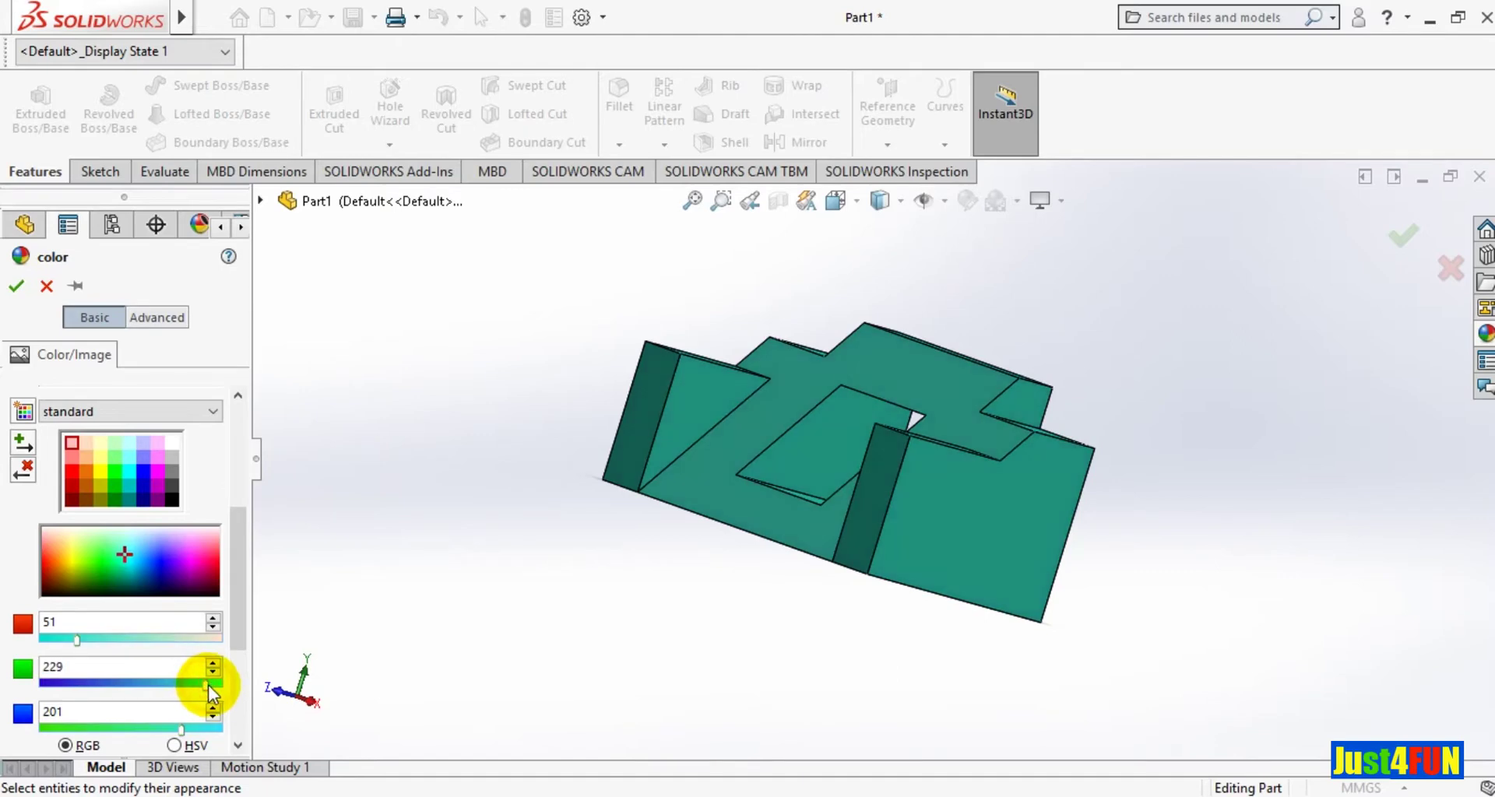
Accept the teal-green colour and orbit so the pocketed front face looks forward.
{"action": "left_click", "coordinate": [15, 285]}
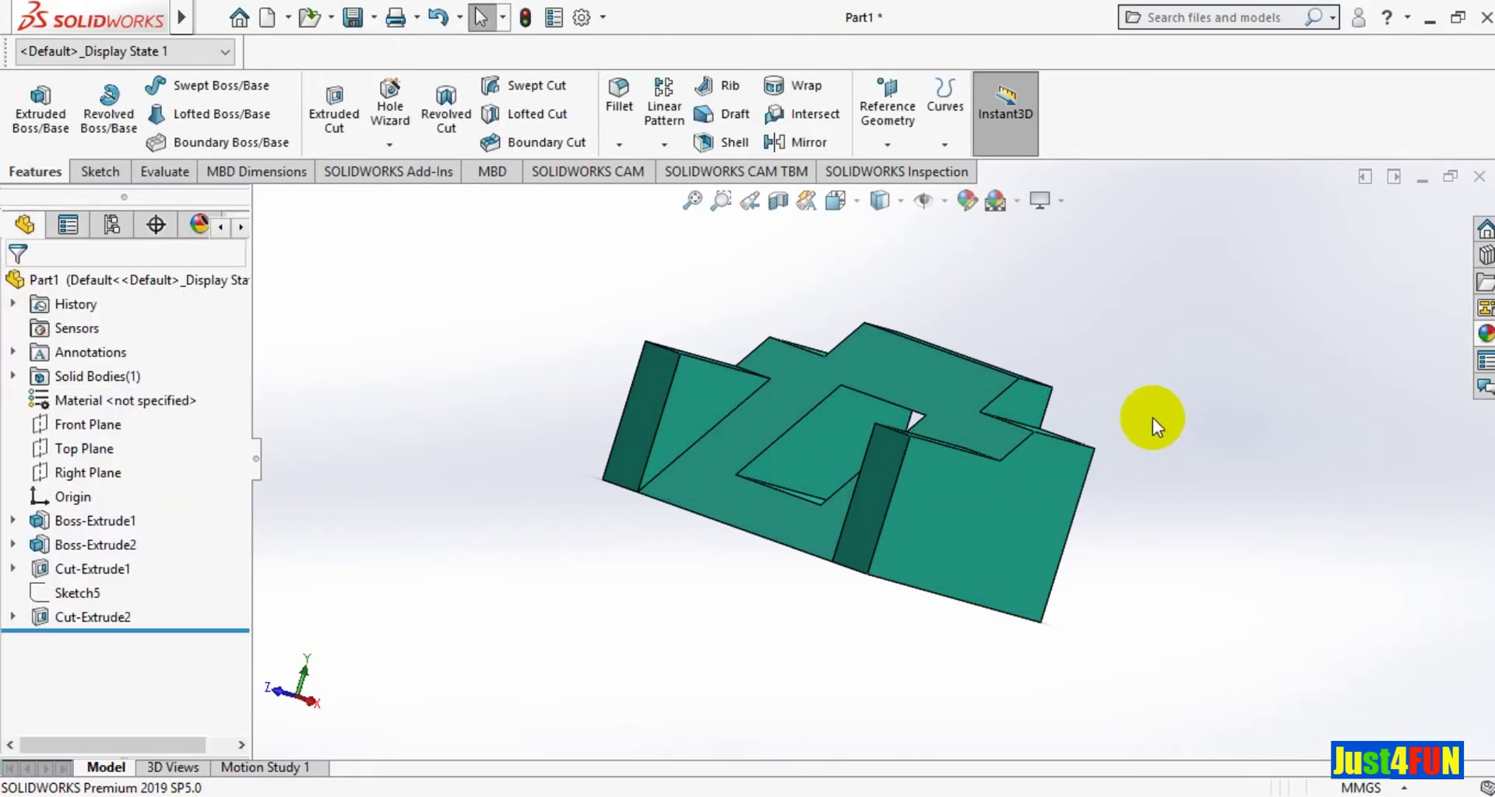
{"action": "right_click", "coordinate": [1139, 360]}
{"action": "left_click", "coordinate": [1215, 454]}
{"action": "mouse_move", "coordinate": [1195, 410]}
{"action": "left_mouse_down"}
{"action": "mouse_move", "coordinate": [1128, 513]}
{"action": "mouse_move", "coordinate": [1206, 498]}
{"action": "mouse_move", "coordinate": [1225, 618]}
{"action": "mouse_move", "coordinate": [1142, 675]}
{"action": "mouse_move", "coordinate": [1194, 577]}
{"action": "left_mouse_up"}
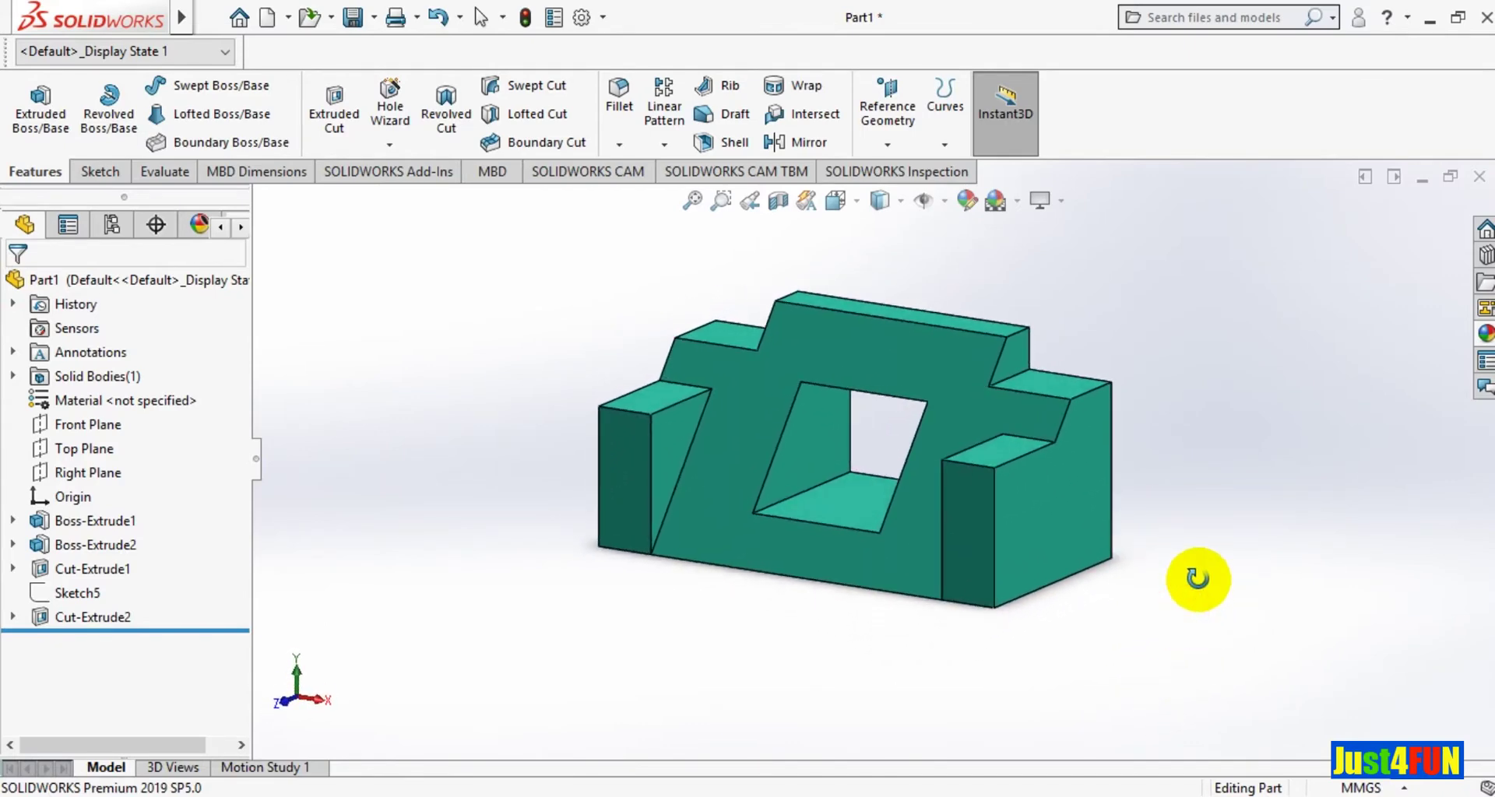